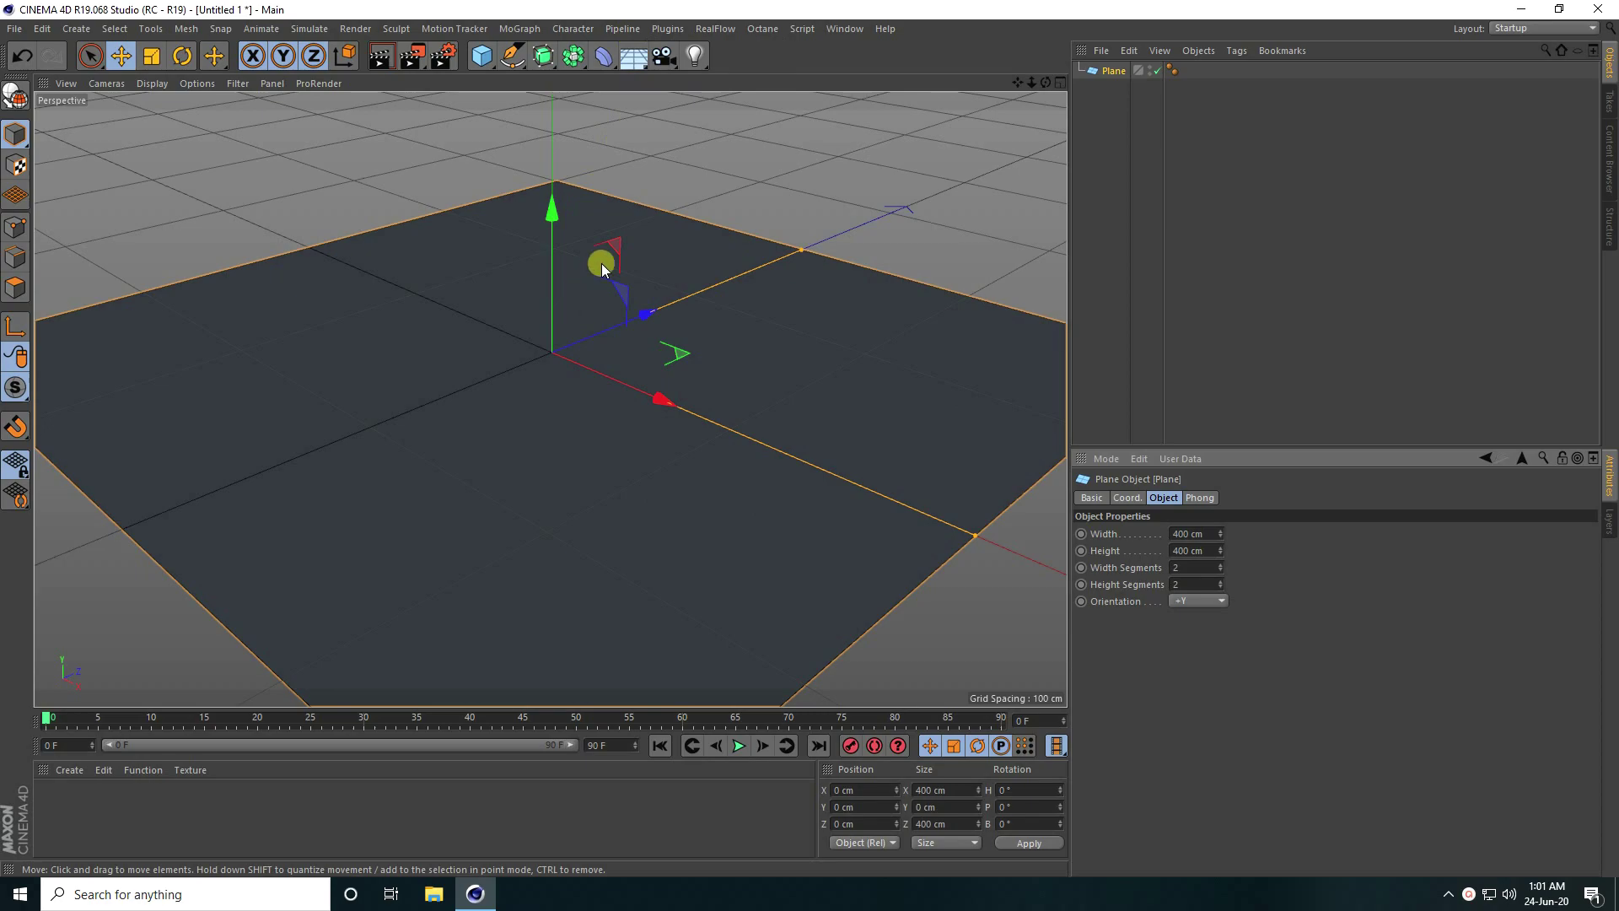
Open the Plugins menu to list the installed plugins.
{"action": "left_click", "coordinate": [665, 27]}
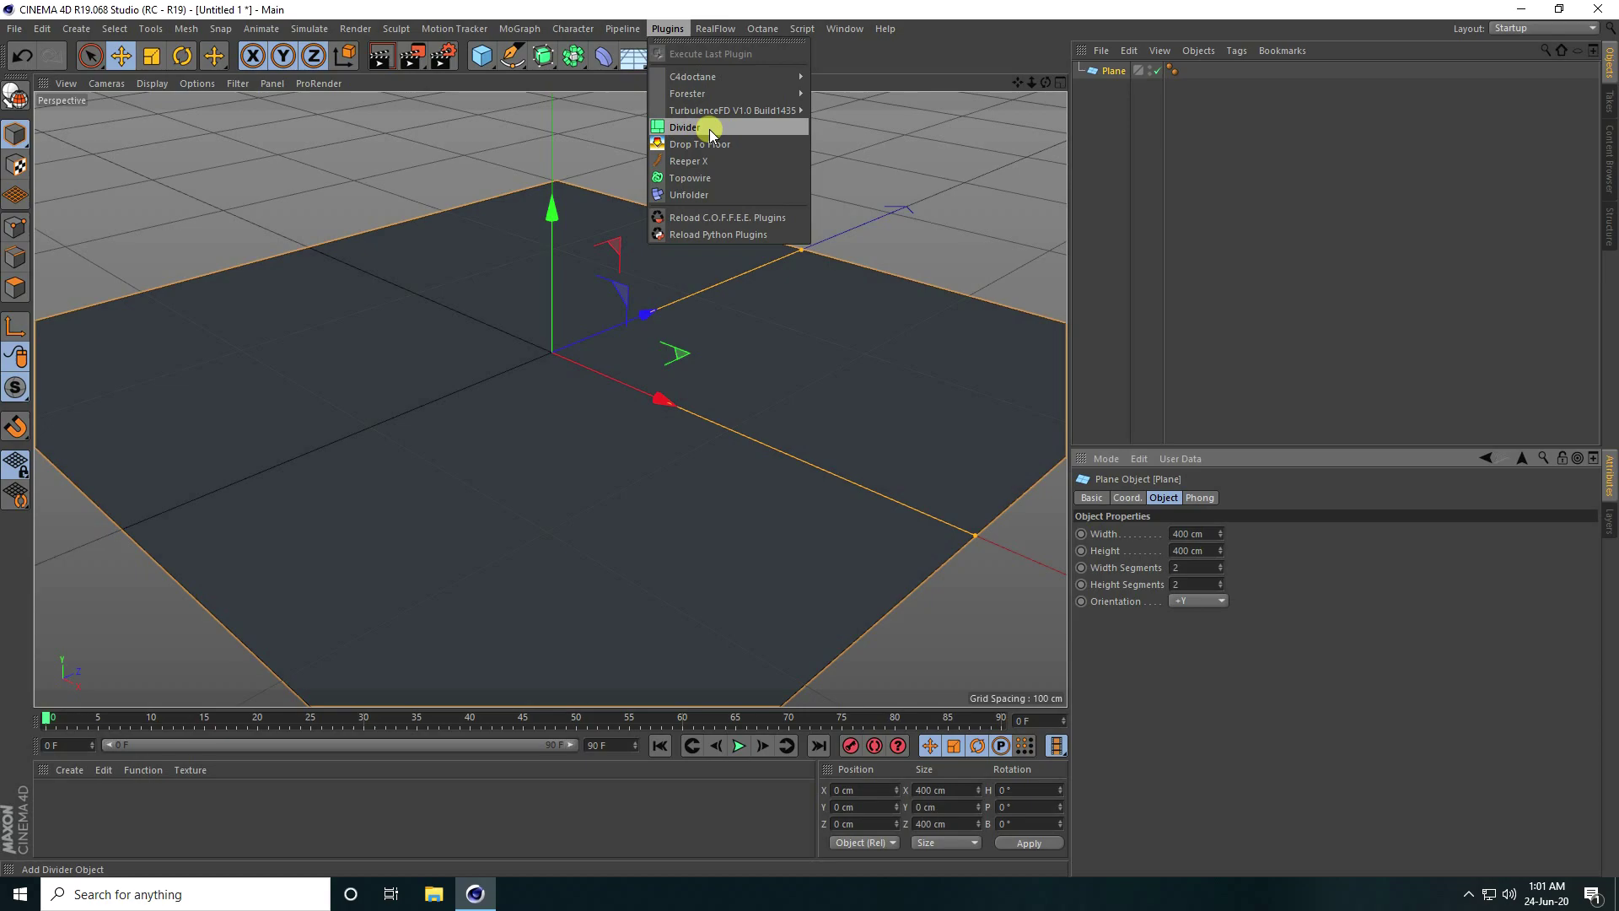
Add a Divider object, nest the Plane under it, and select the Divider.
{"action": "left_click", "coordinate": [711, 128]}
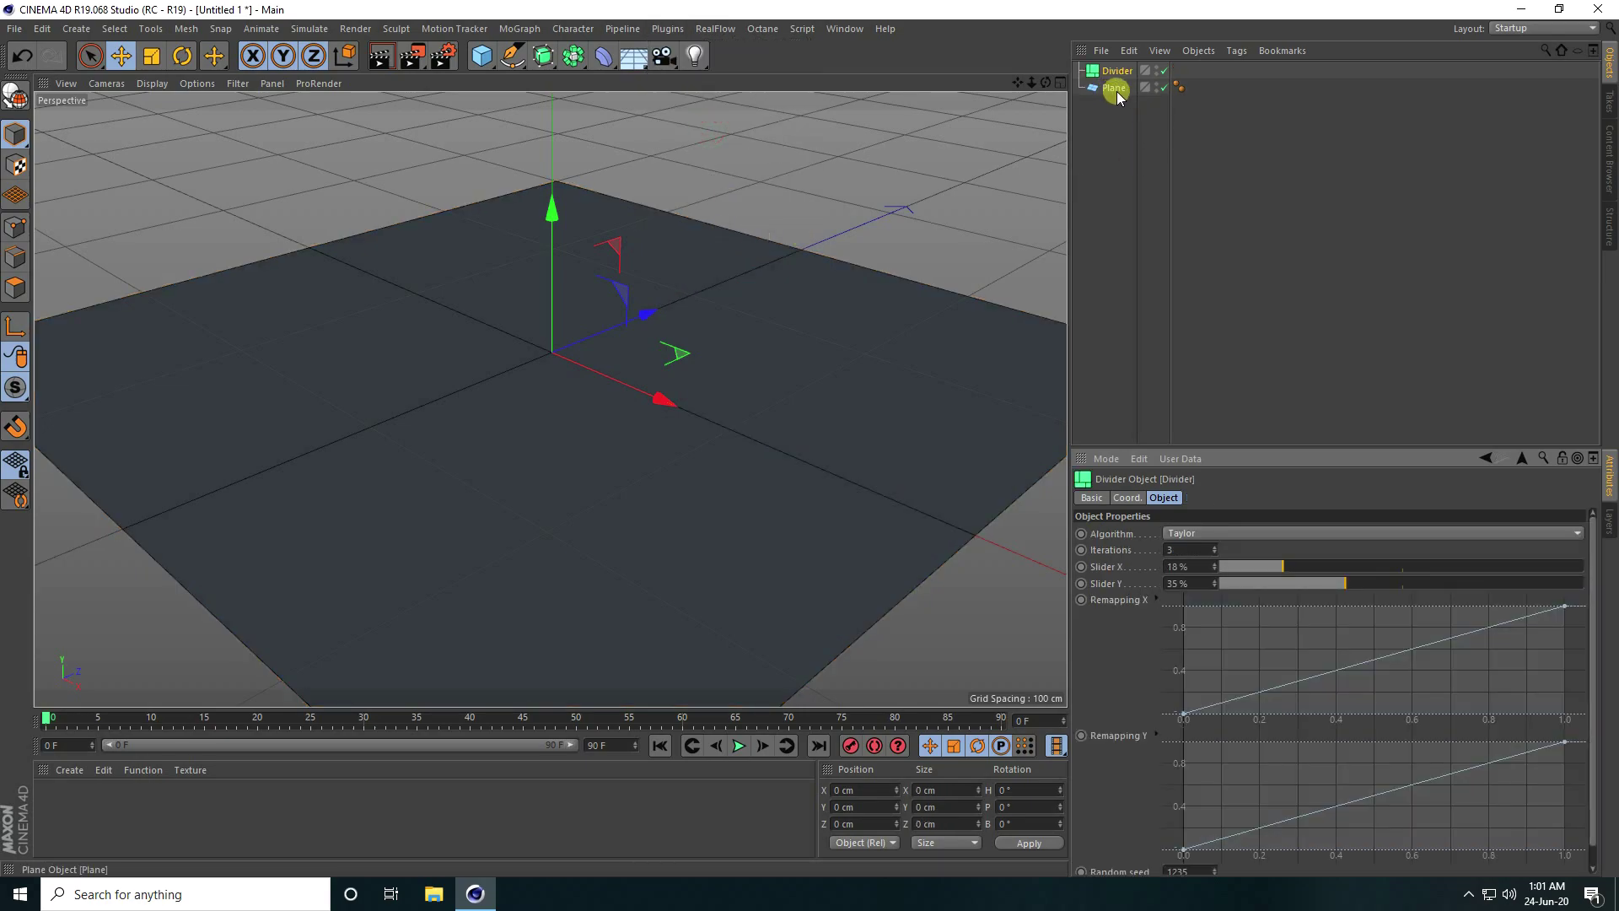
{"action": "left_click_drag", "start_coordinate": [1114, 95], "coordinate": [1113, 77]}
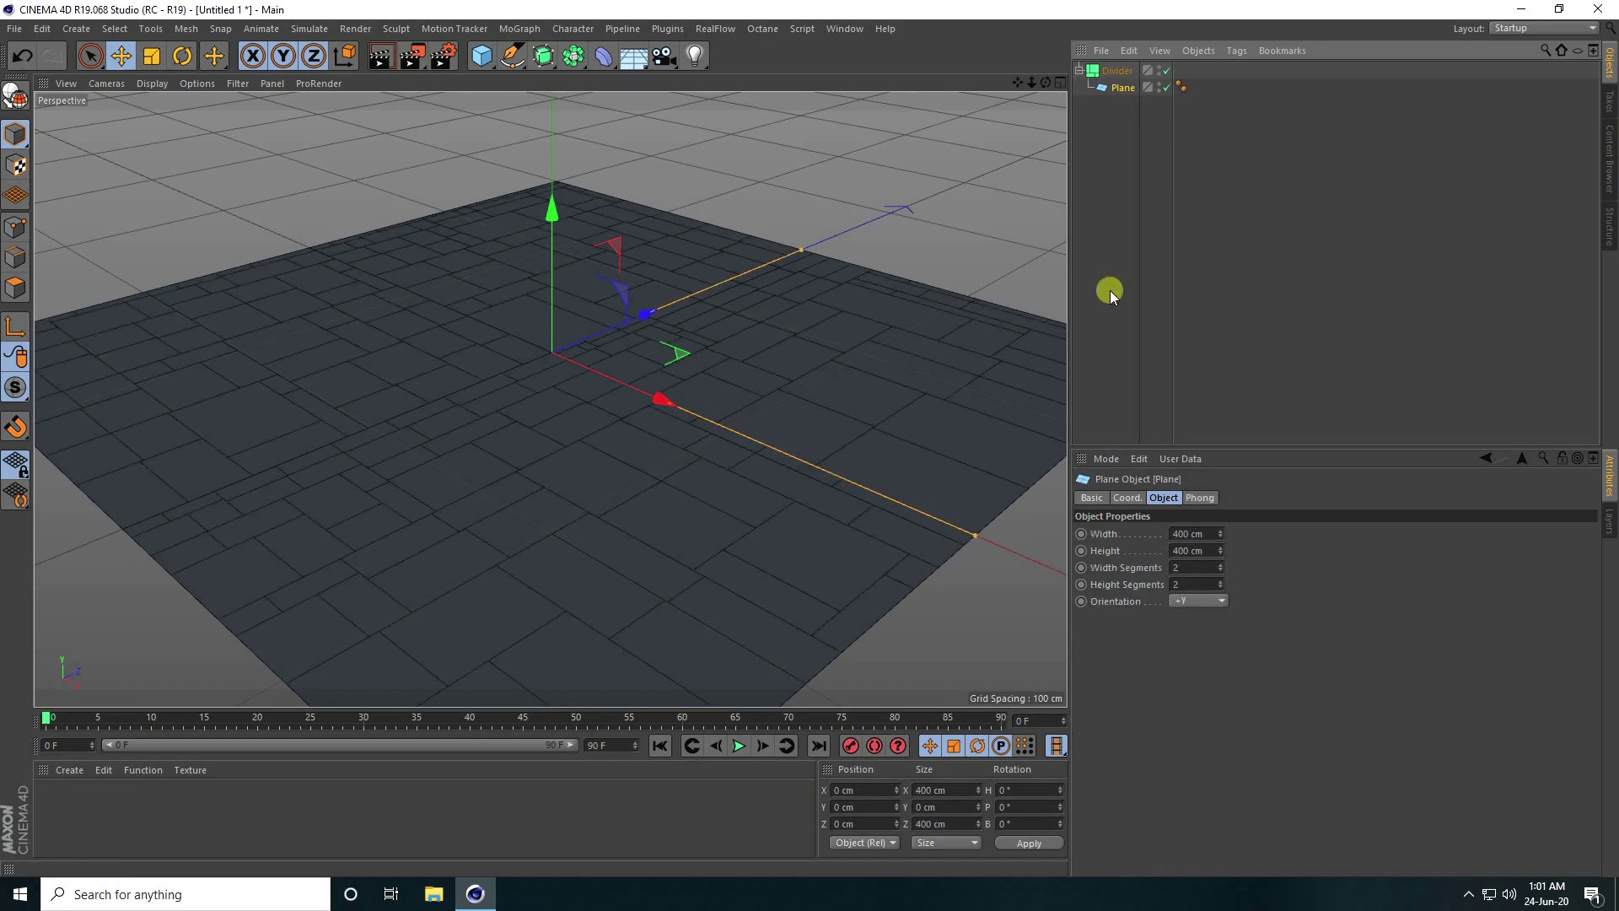
{"action": "scroll", "coordinate": [574, 434], "scroll_direction": "down", "scroll_amount": 3}
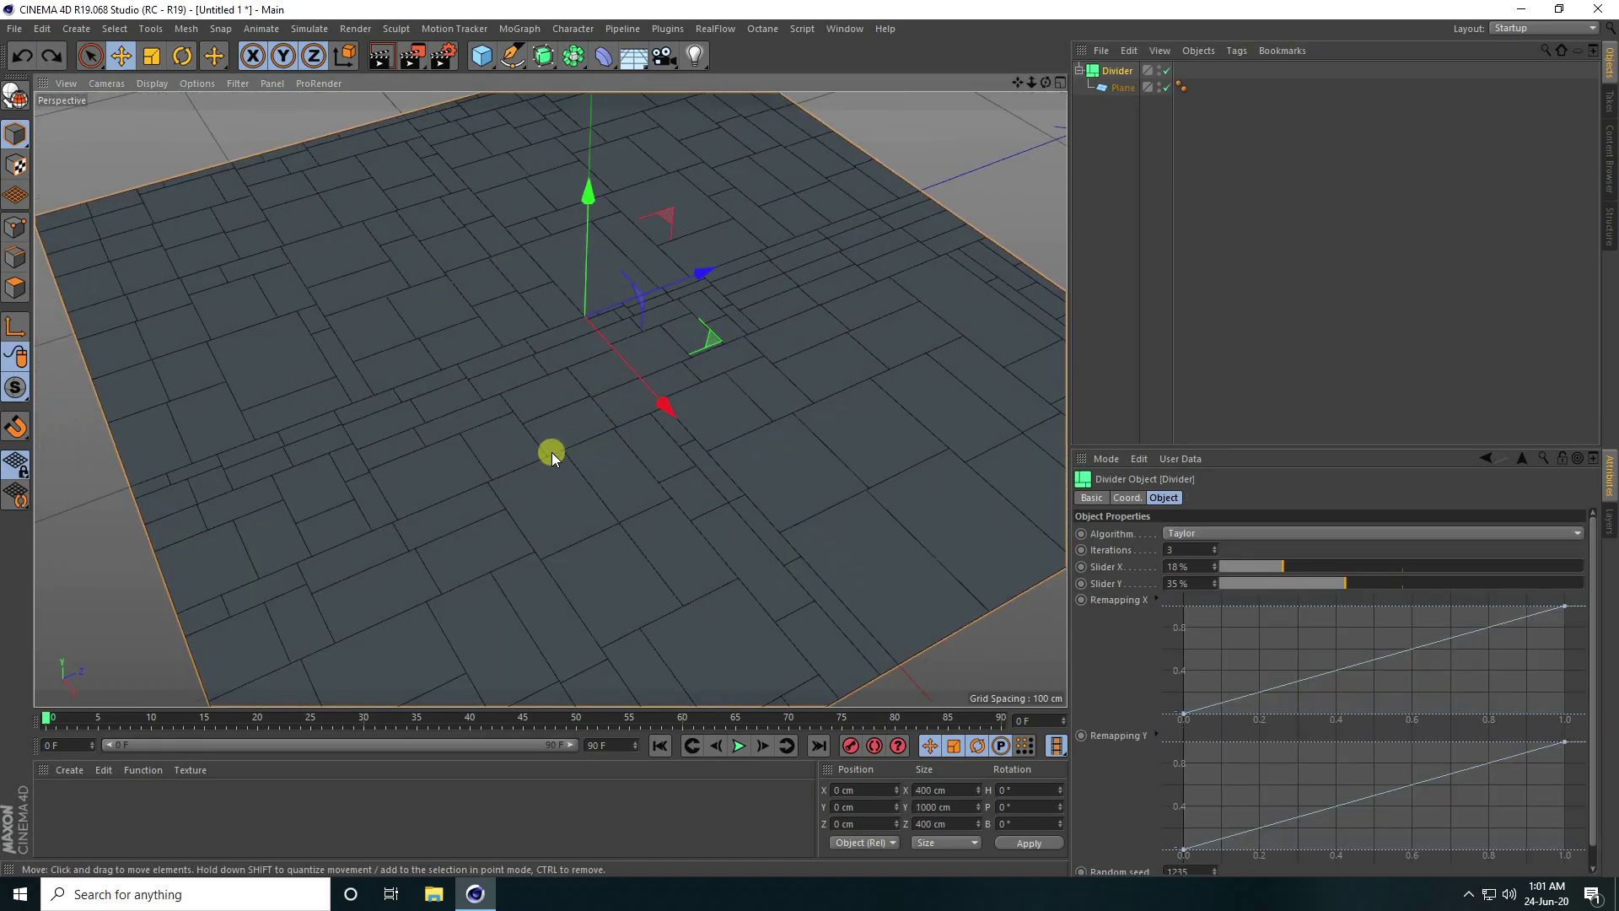
{"action": "scroll", "coordinate": [567, 437], "scroll_direction": "down", "scroll_amount": 2}
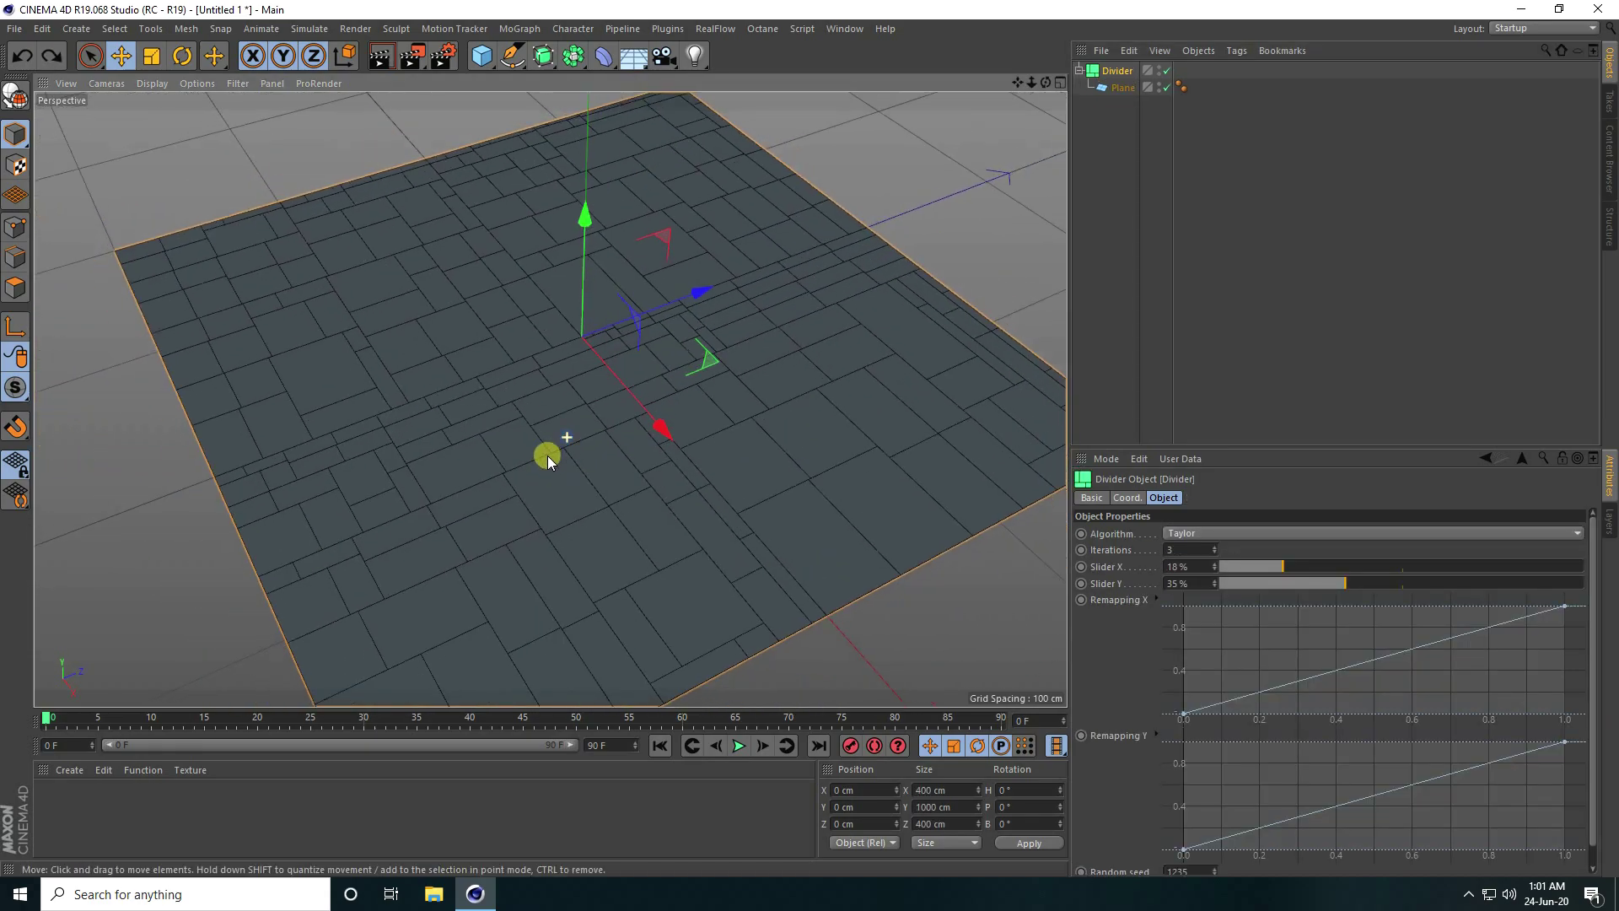
{"action": "left_click", "coordinate": [1116, 73]}
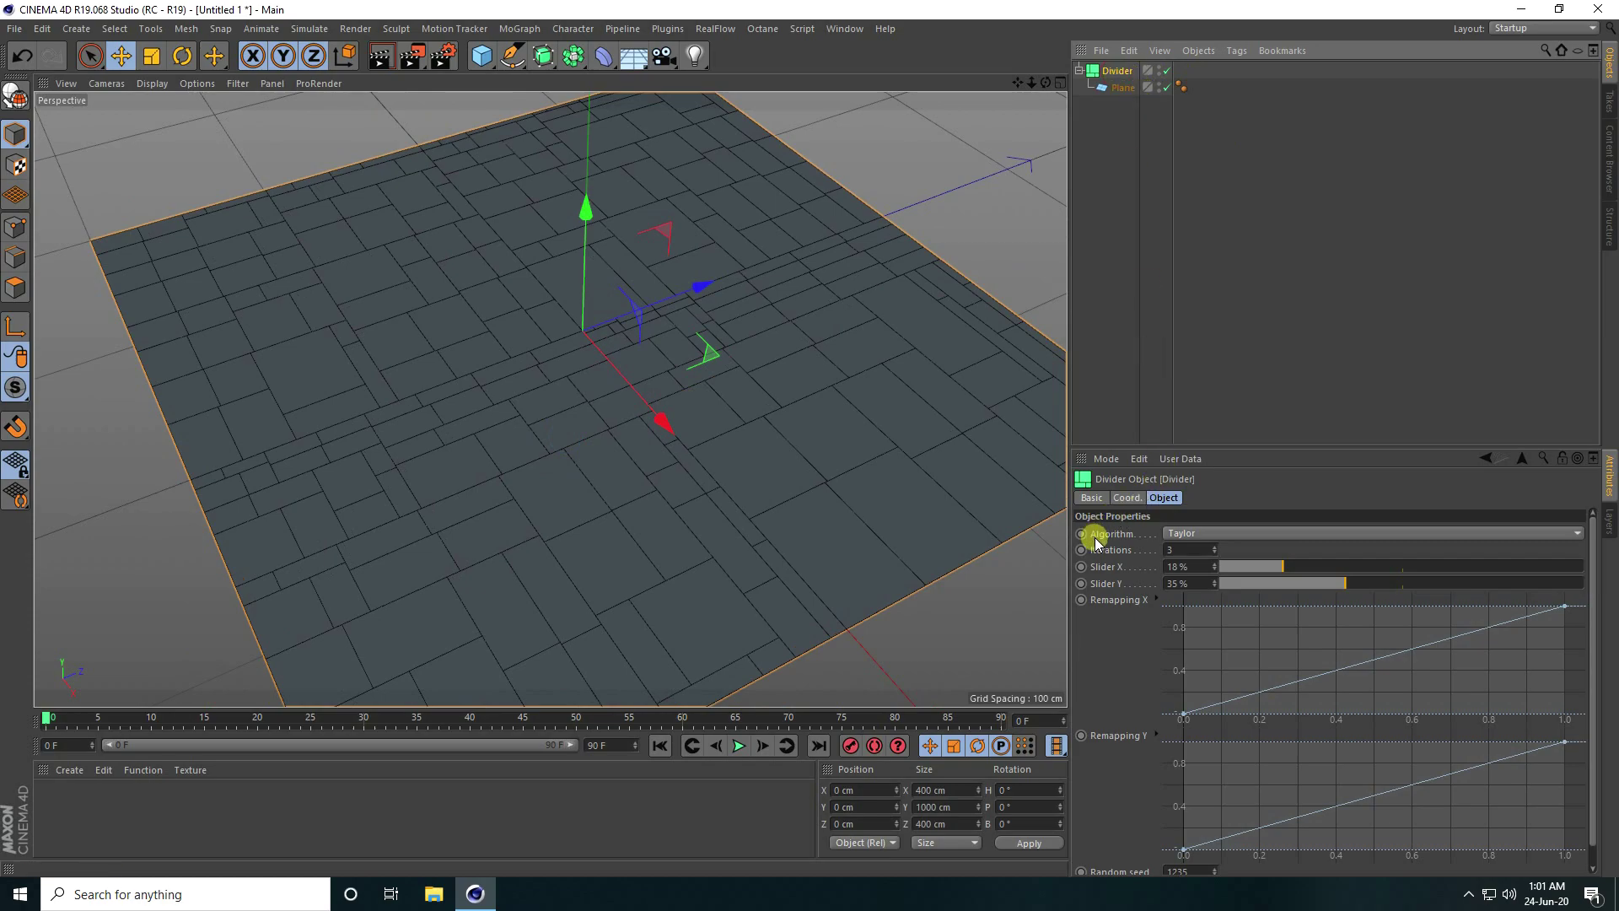
Switch the Divider algorithm to Dmitris and expand its Noise settings.
{"action": "left_click", "coordinate": [1184, 533]}
{"action": "left_click", "coordinate": [1178, 567]}
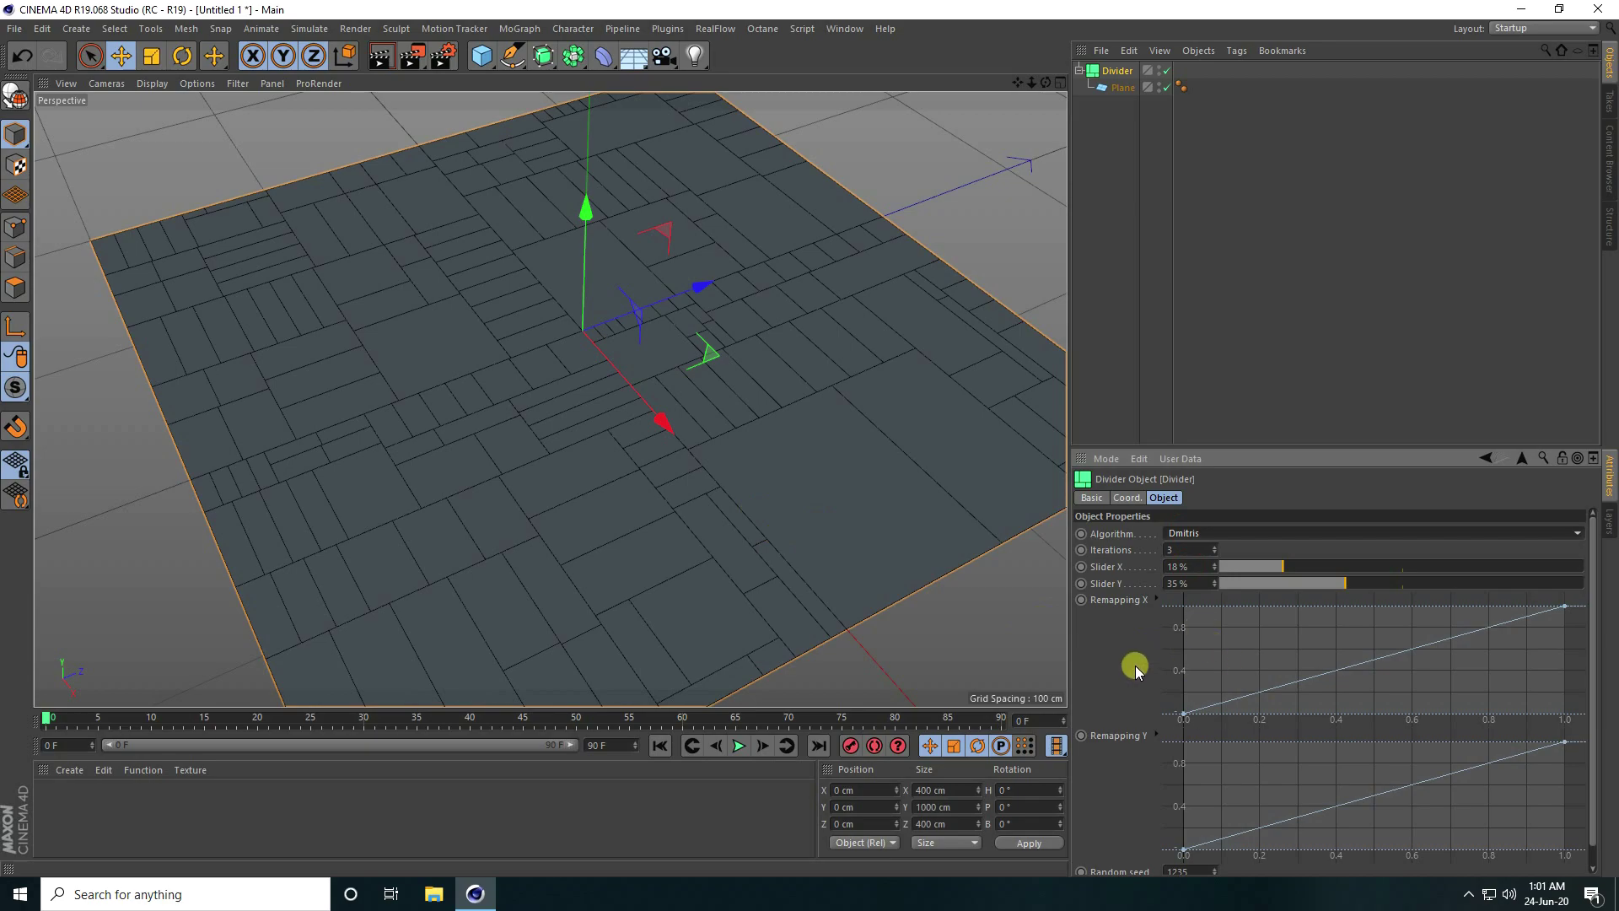
{"action": "scroll", "coordinate": [1136, 666], "scroll_direction": "down", "scroll_amount": 1}
{"action": "left_click", "coordinate": [1098, 868]}
{"action": "scroll", "coordinate": [1135, 710], "scroll_direction": "down", "scroll_amount": 3}
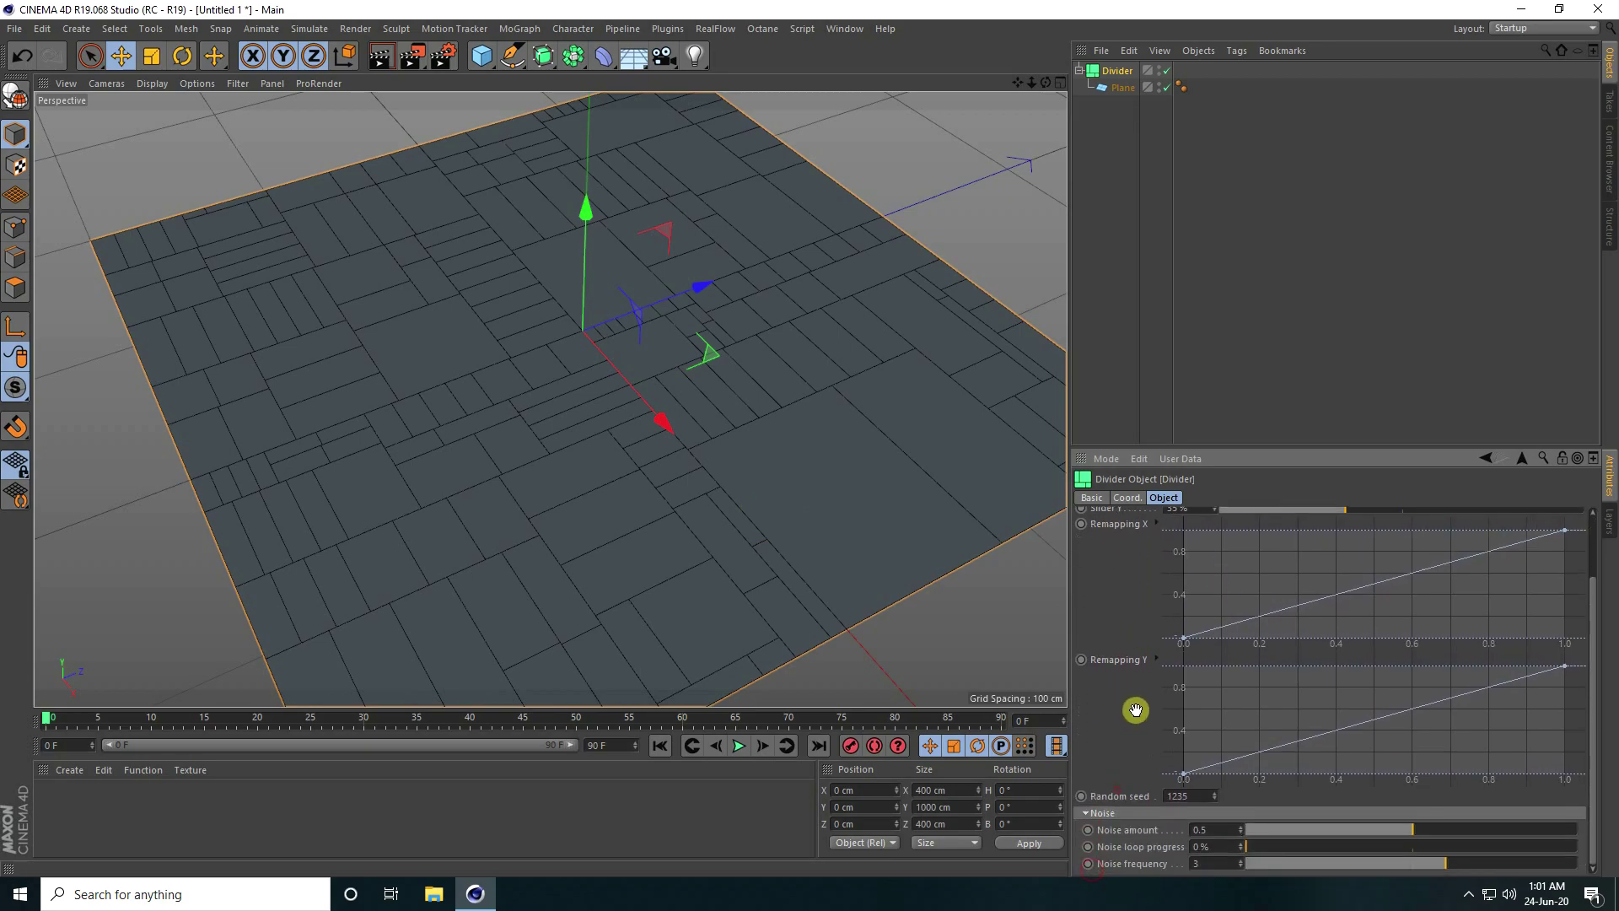
{"action": "mouse_move", "coordinate": [1248, 848]}
{"action": "left_mouse_down"}
{"action": "mouse_move", "coordinate": [1454, 845]}
{"action": "mouse_move", "coordinate": [1216, 844]}
{"action": "mouse_move", "coordinate": [1380, 848]}
{"action": "mouse_move", "coordinate": [1235, 852]}
{"action": "left_mouse_up"}
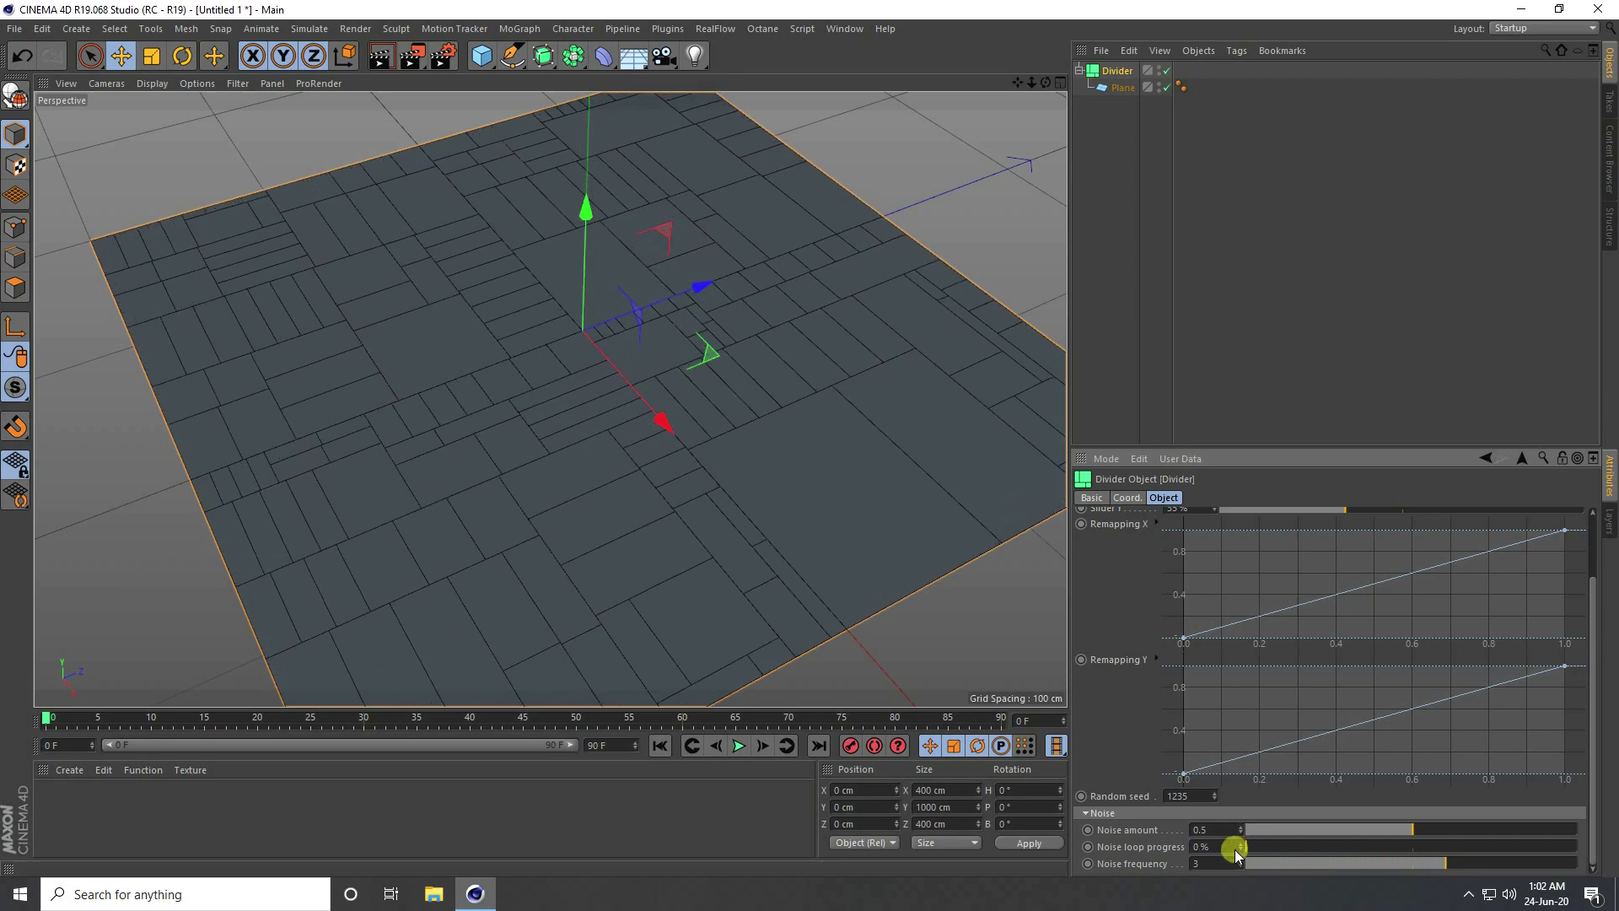
Set the animation end frame to 500 and extend the preview range to match.
{"action": "left_click", "coordinate": [620, 745]}
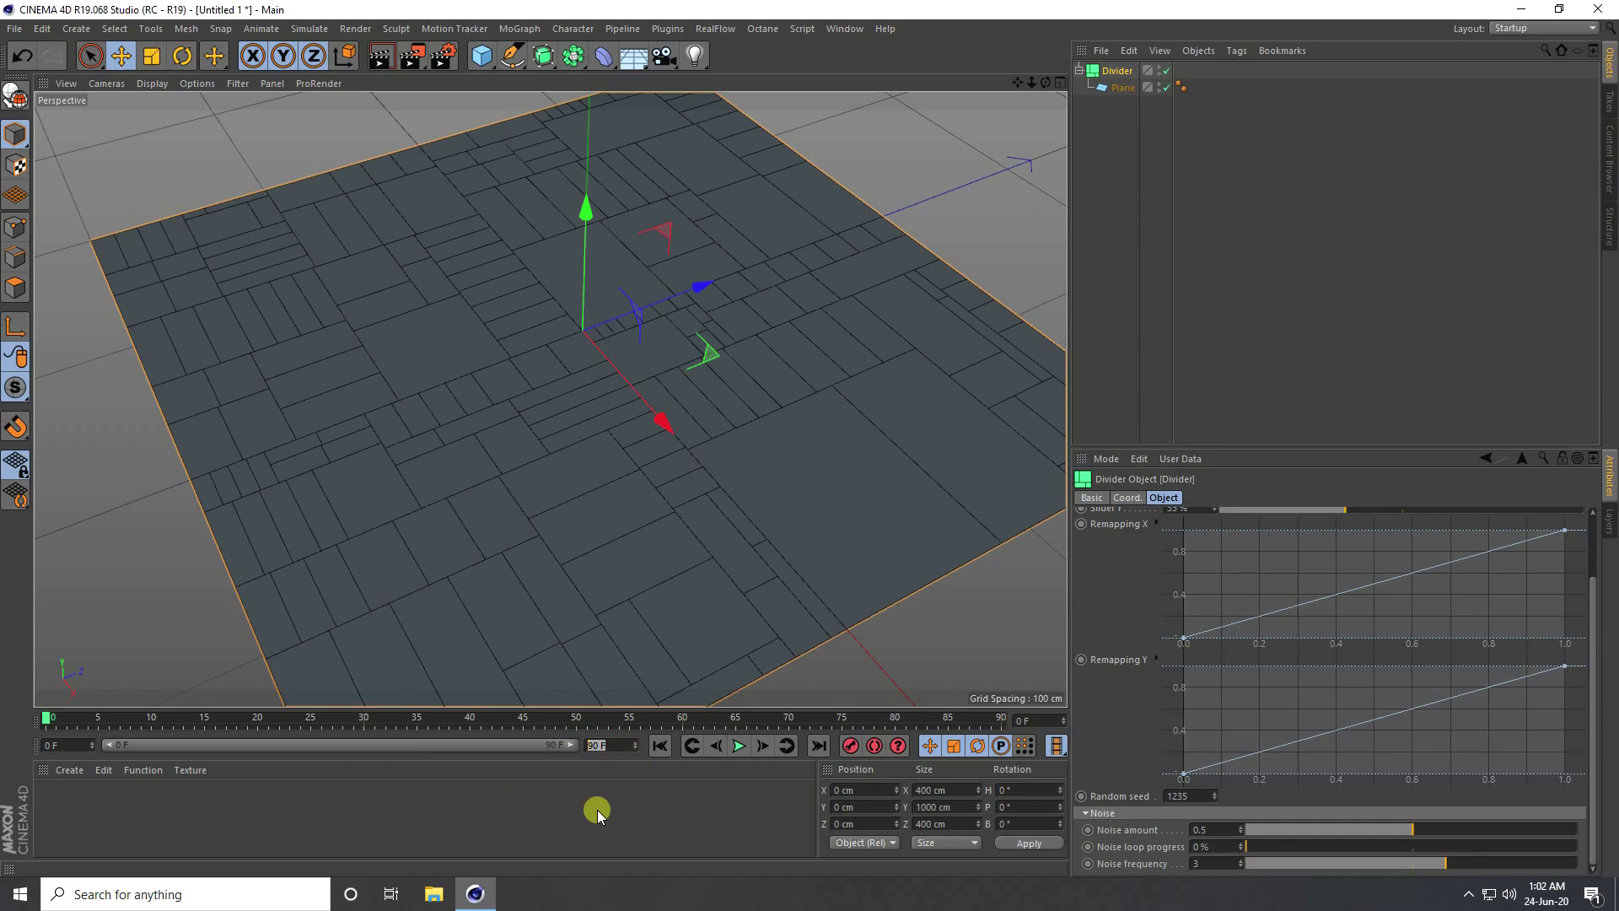
{"action": "type", "text": "500"}
{"action": "key", "text": "Return"}
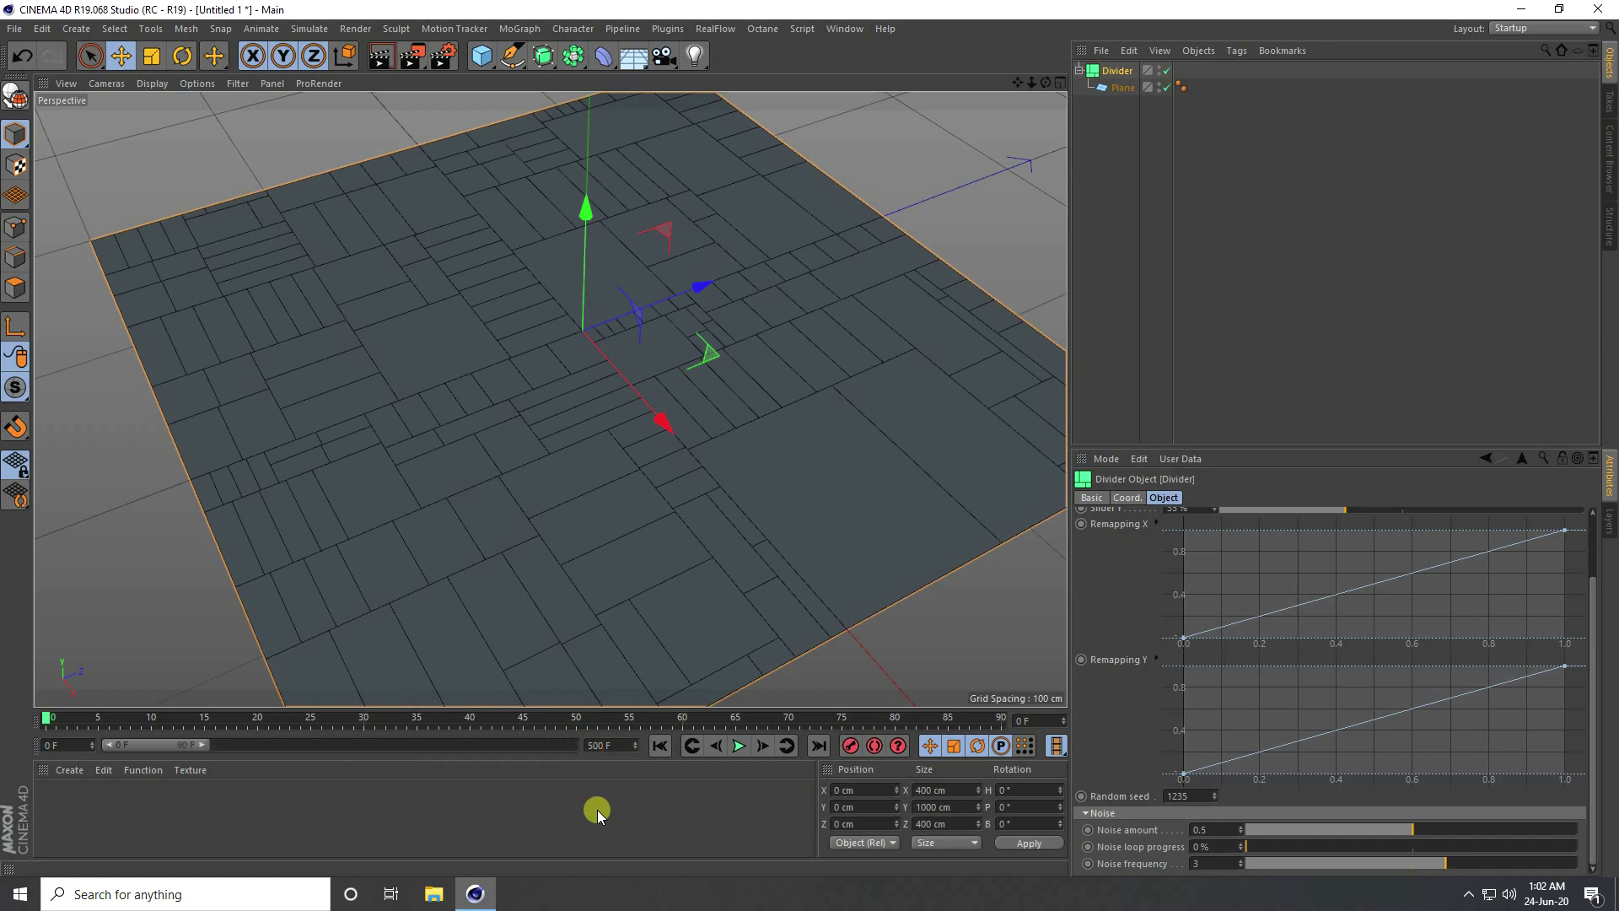
{"action": "left_click_drag", "start_coordinate": [202, 747], "coordinate": [571, 747]}
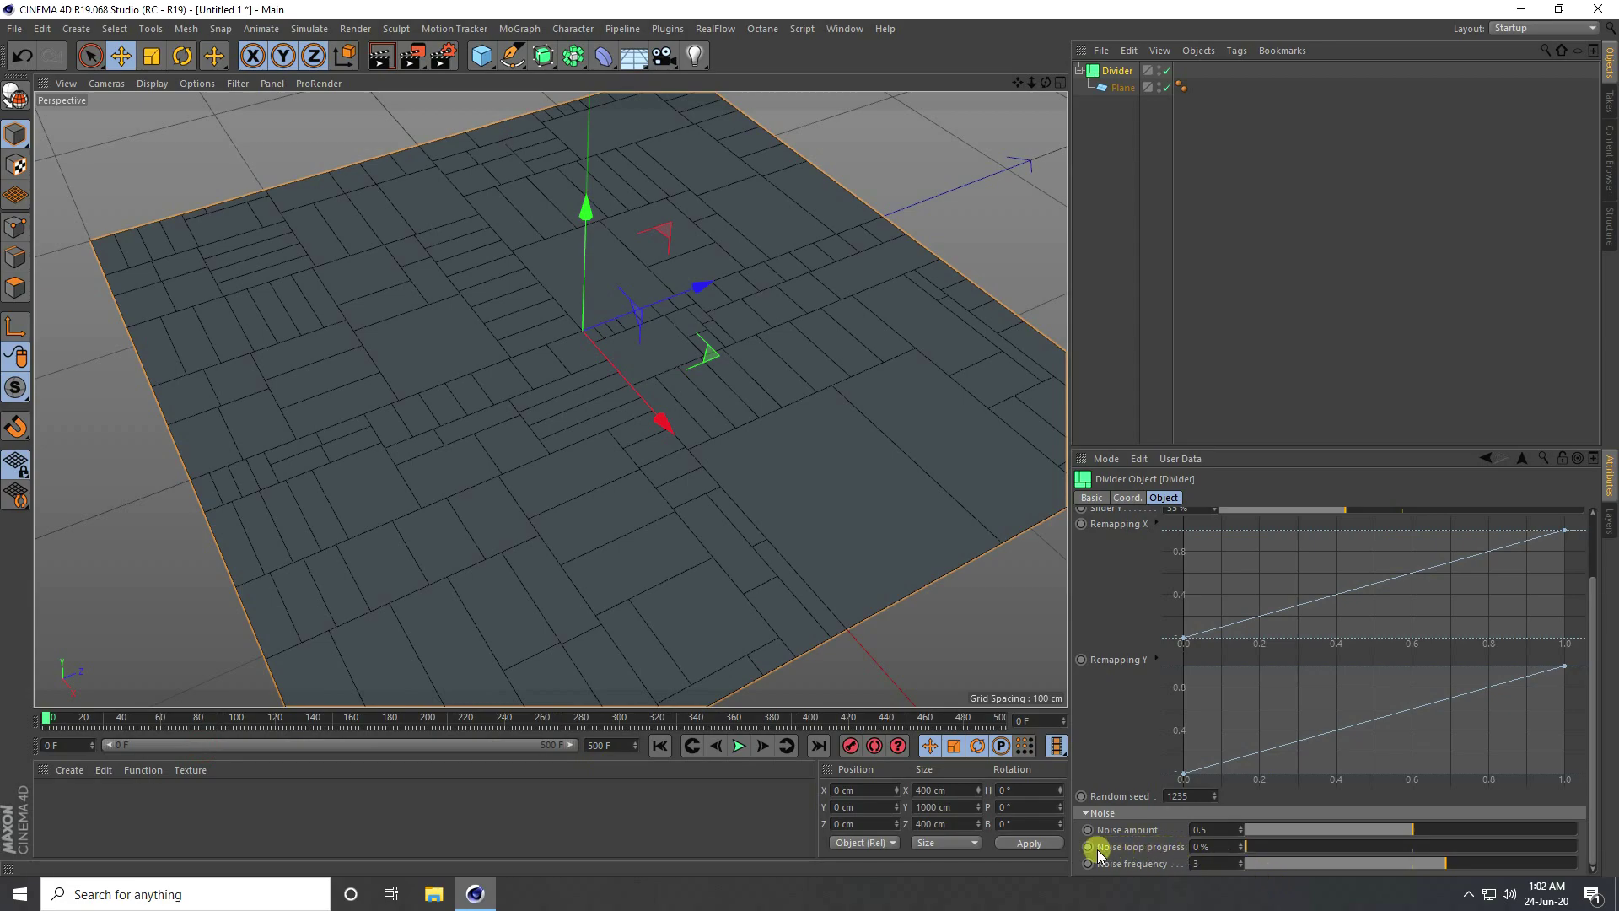
Keyframe Noise loop progress at 0 % on frame 0 and 500 % on frame 500.
{"action": "double_click", "coordinate": [1211, 847]}
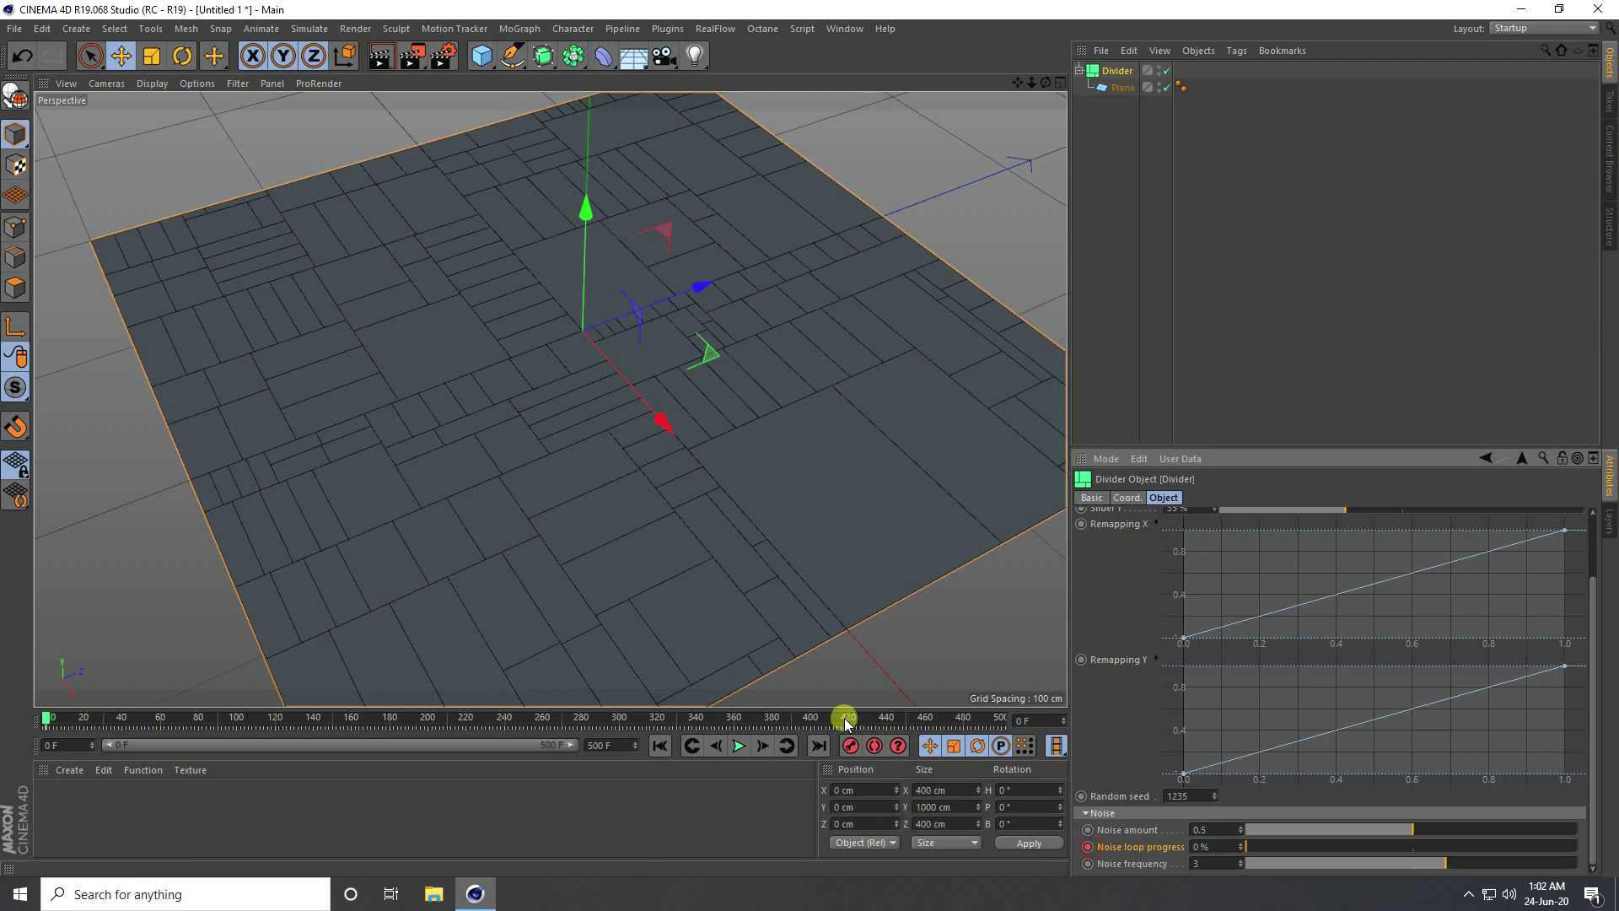
{"action": "left_click", "coordinate": [819, 747]}
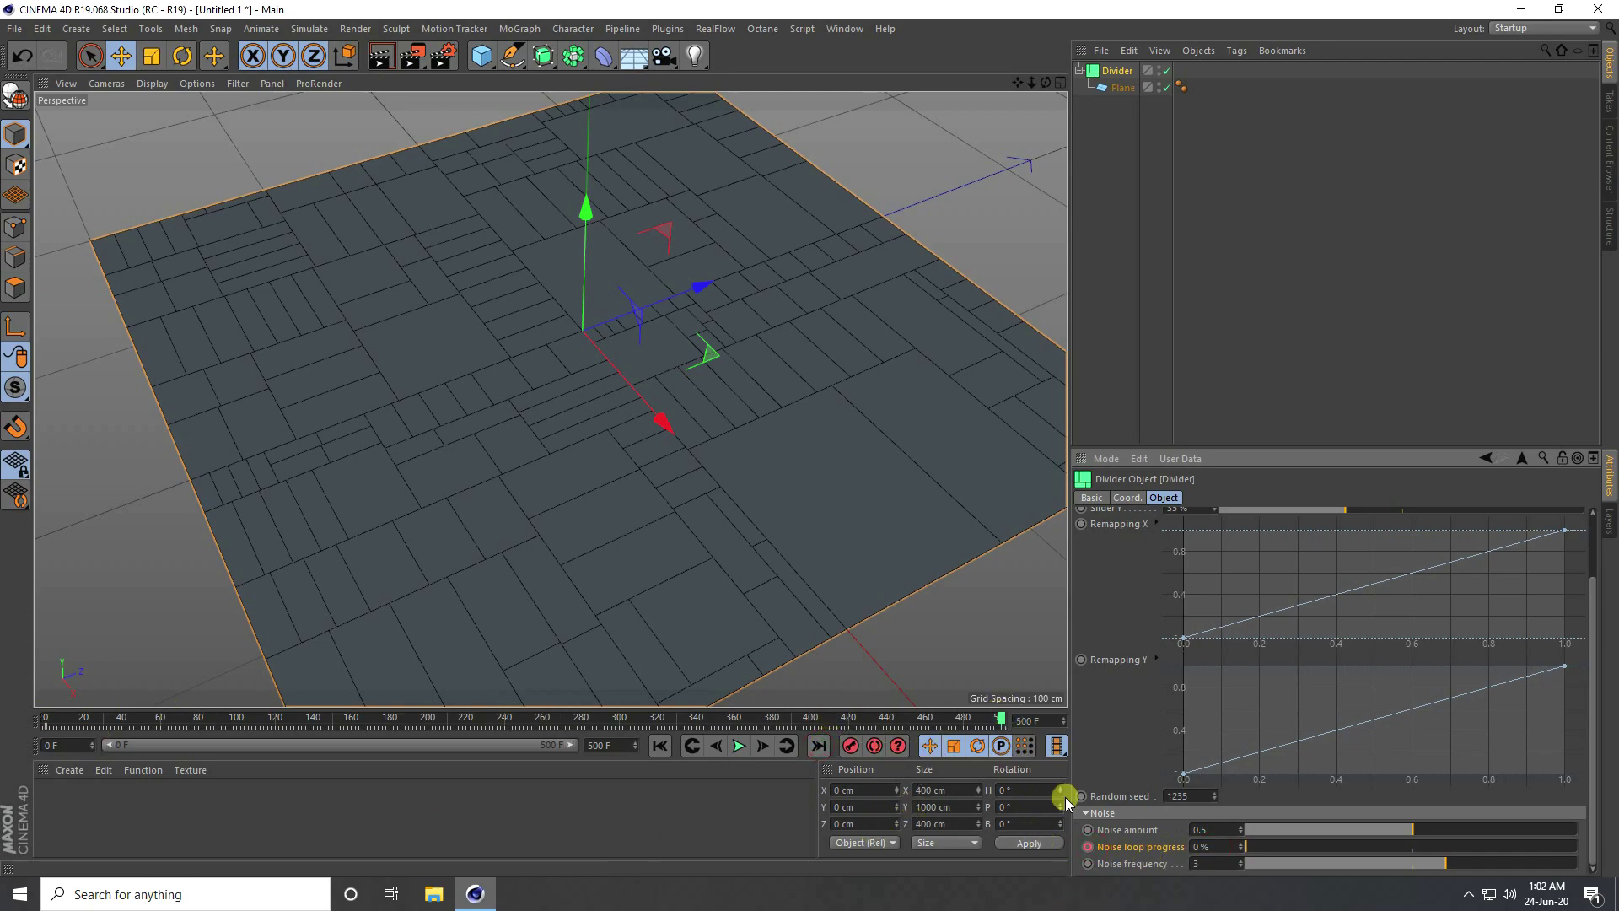
{"action": "left_click", "coordinate": [1219, 846]}
{"action": "type", "text": "500"}
{"action": "key", "text": "Return"}
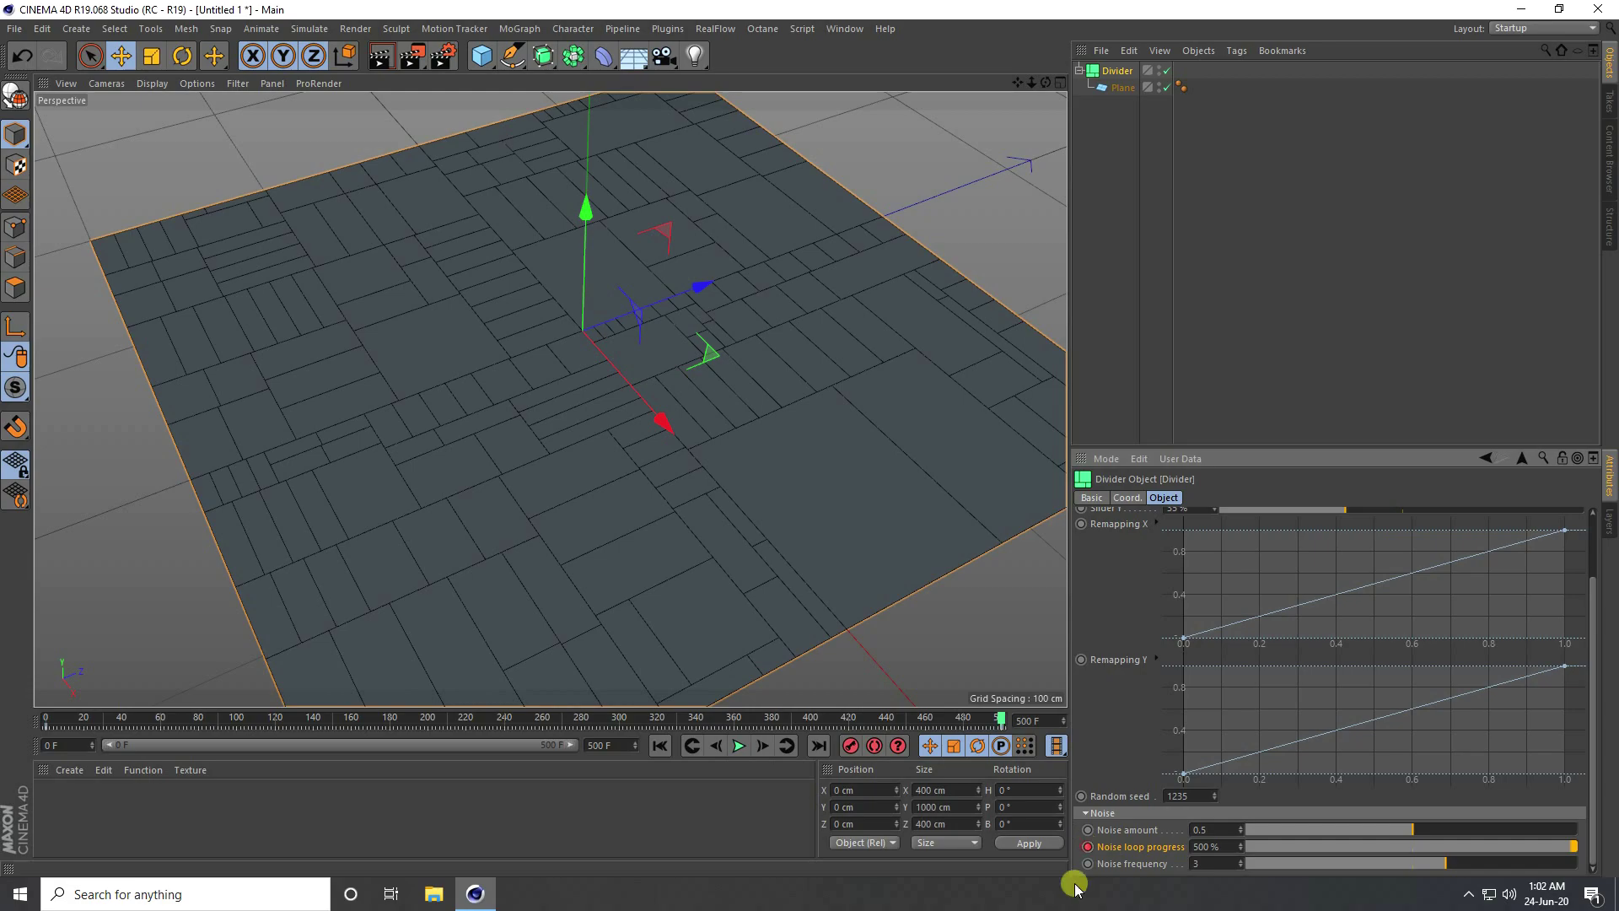
Reduce the Divider iterations to 2 and preview the playback.
{"action": "scroll", "coordinate": [1130, 730], "scroll_direction": "up", "scroll_amount": 2}
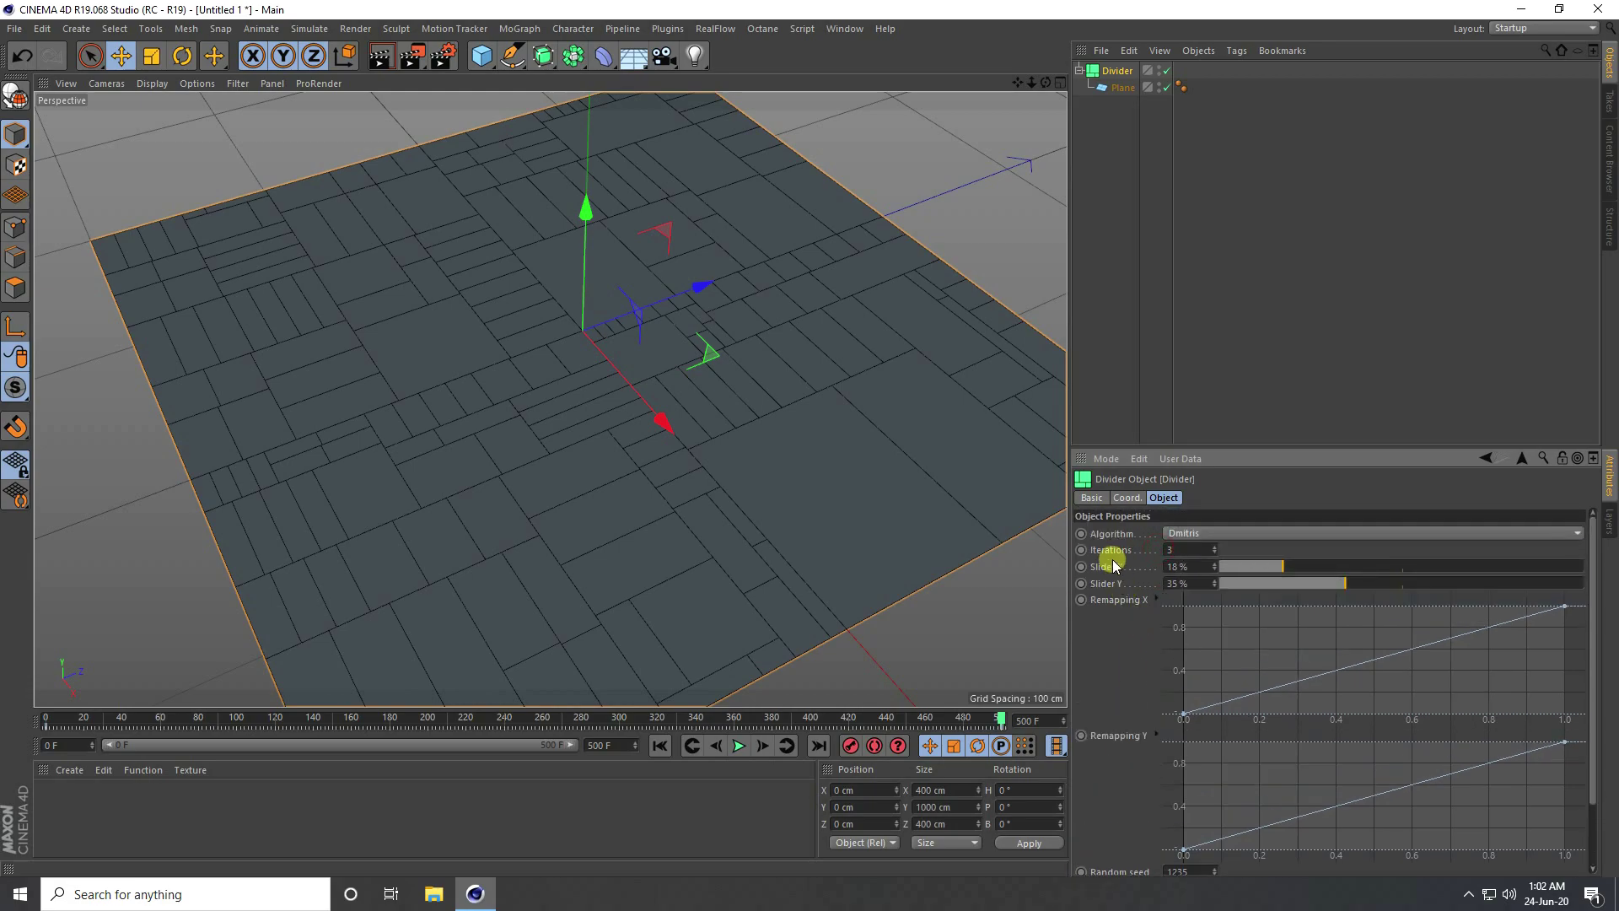
{"action": "left_click", "coordinate": [1216, 553]}
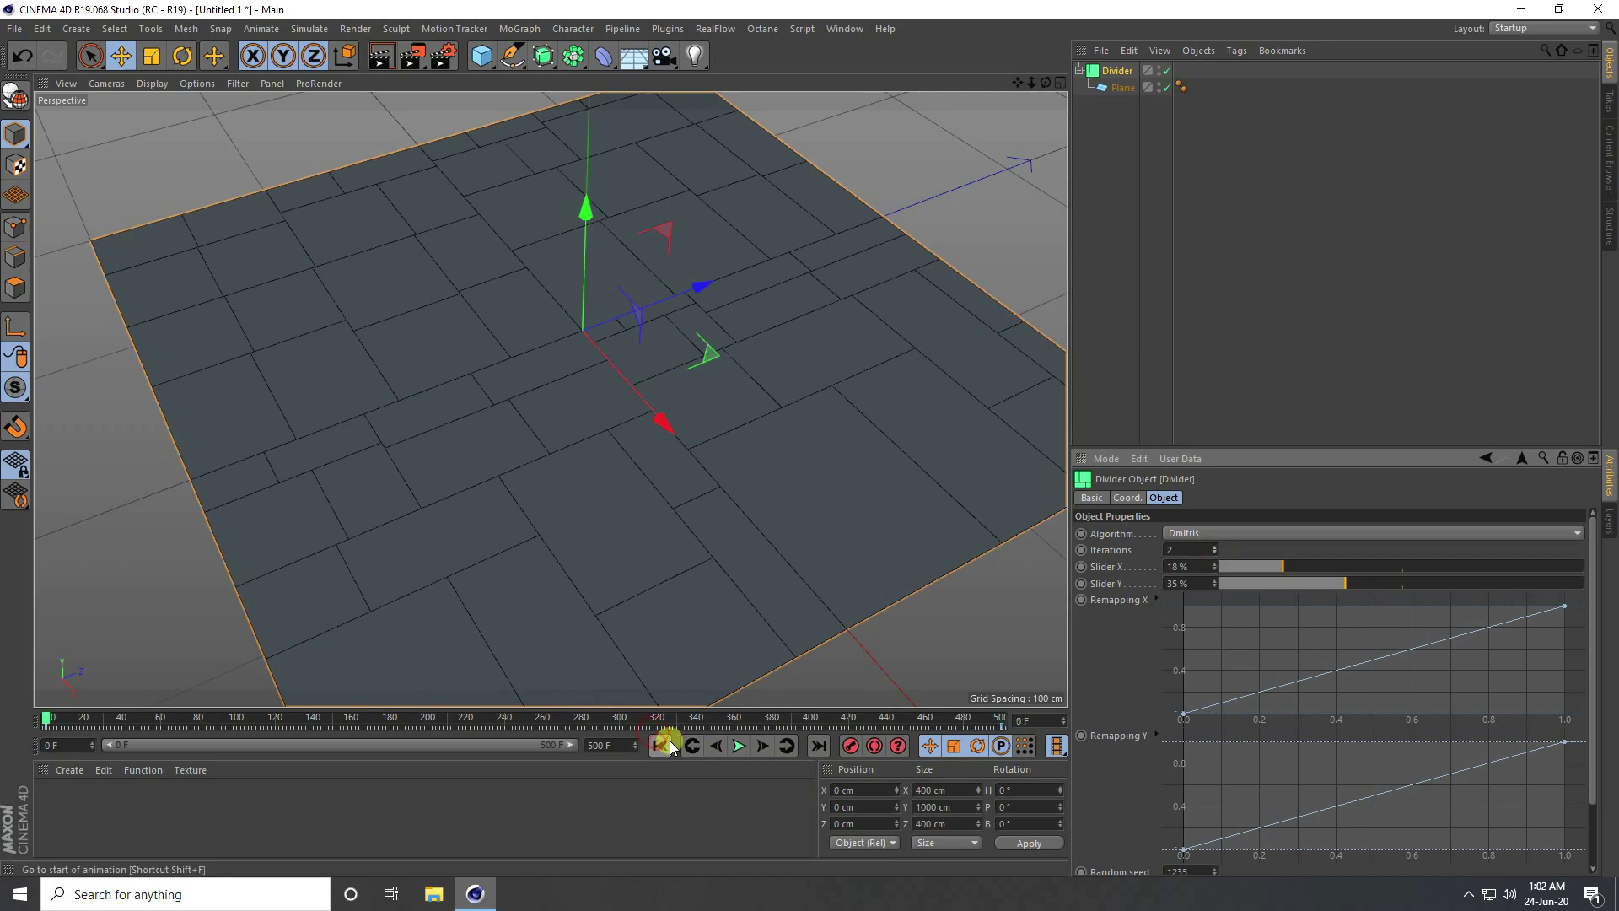
{"action": "left_click", "coordinate": [739, 746]}
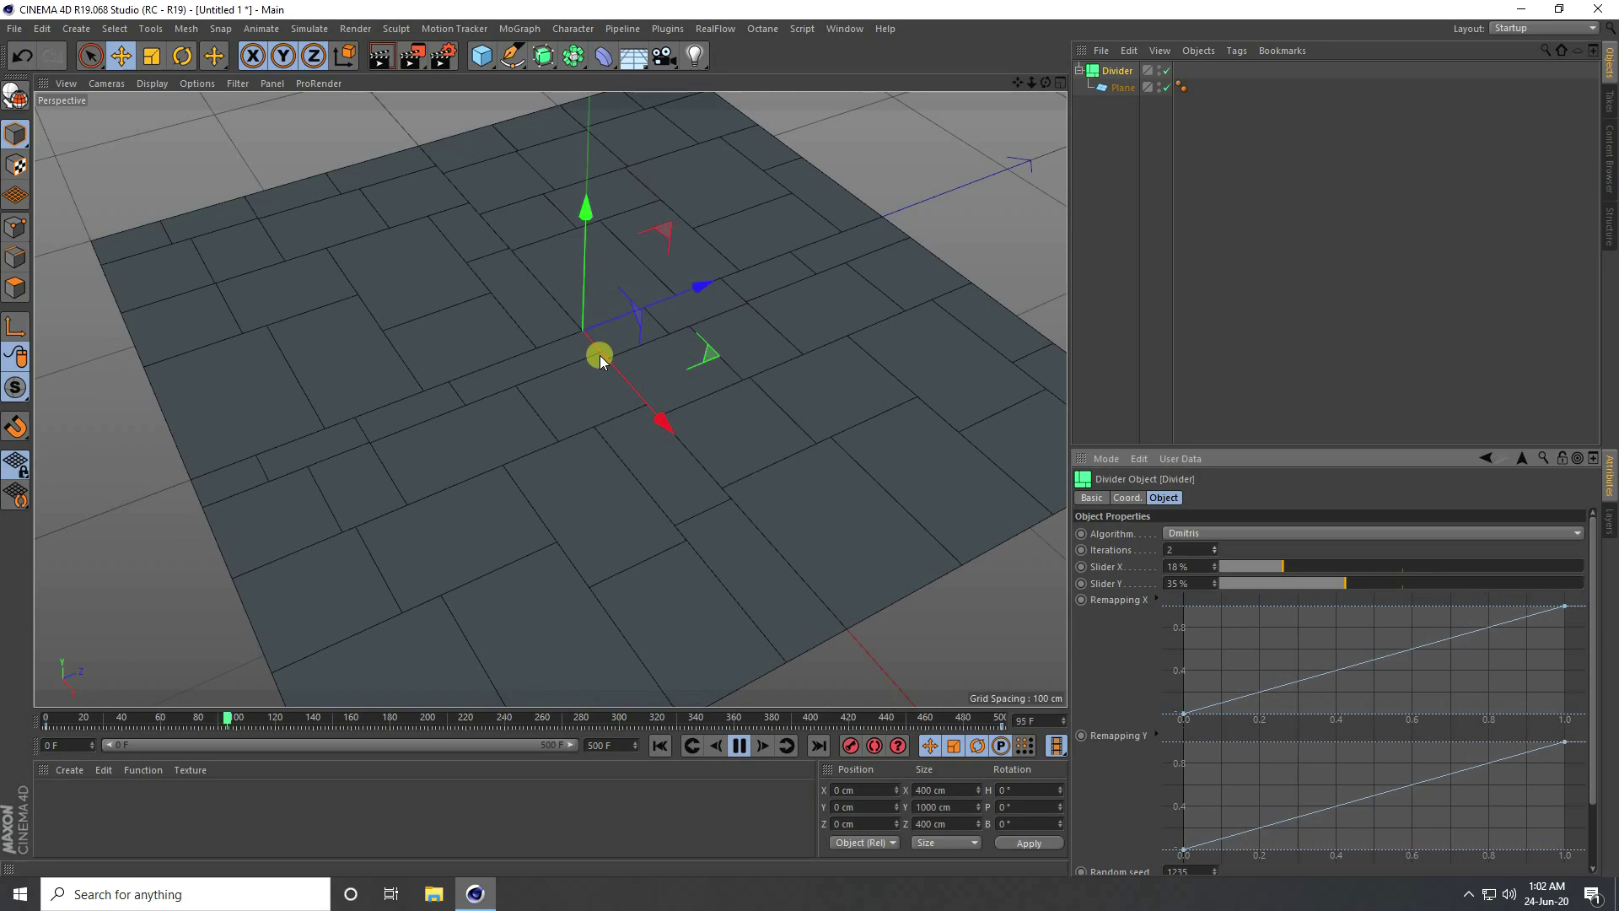
{"action": "left_click", "coordinate": [739, 746]}
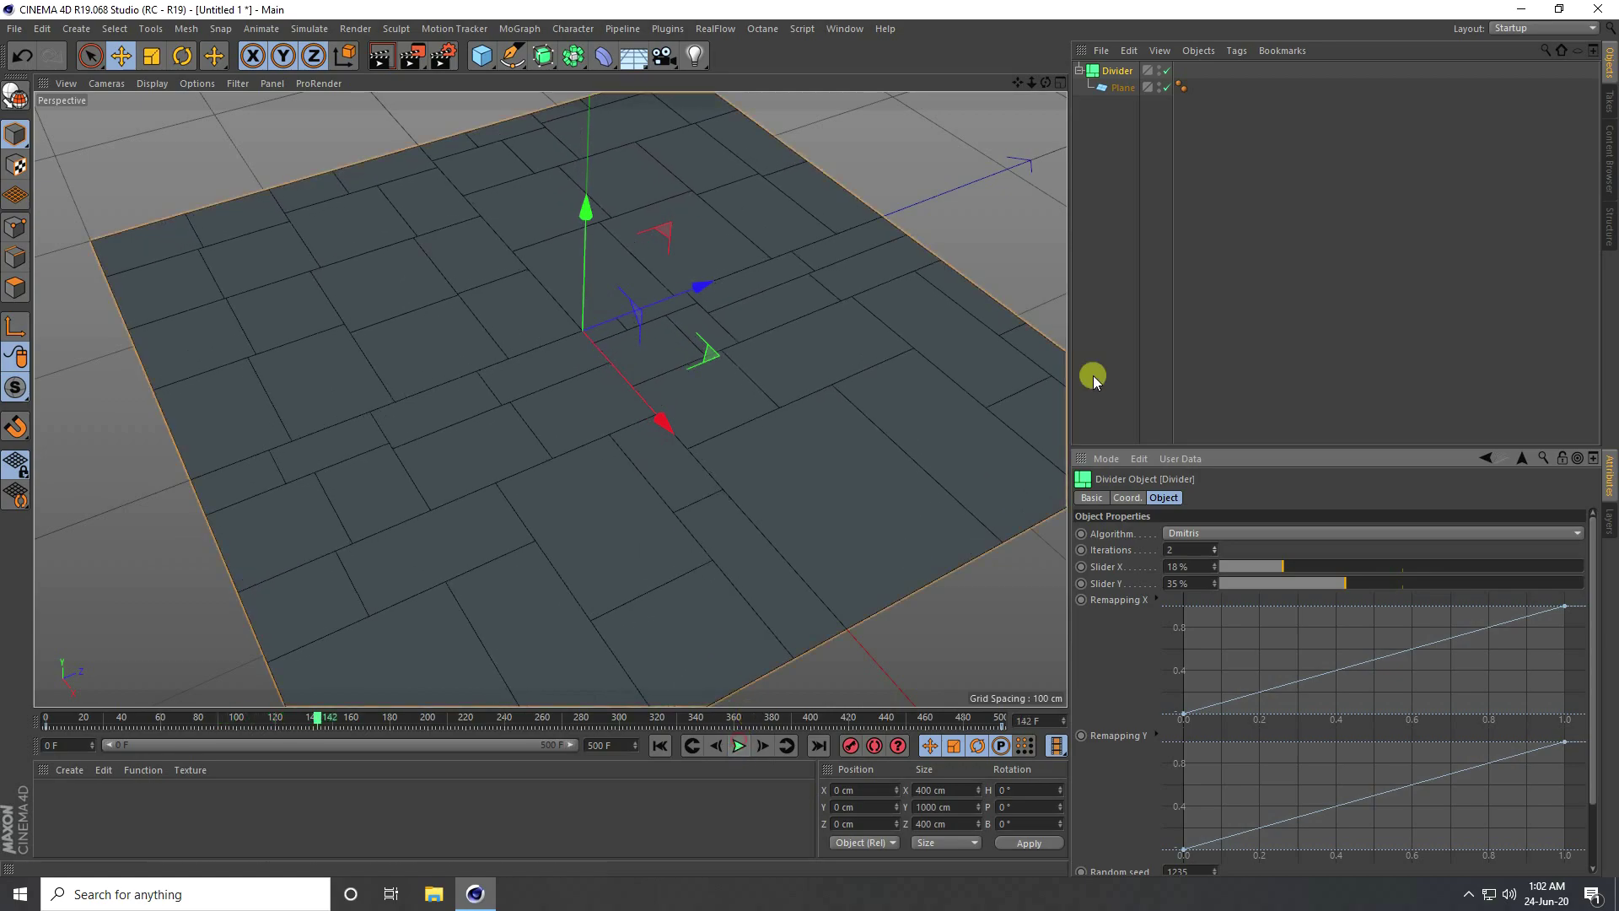
Set both loop progress keys to Linear in the F-Curve timeline, then replay from frame 0.
{"action": "left_click", "coordinate": [846, 31]}
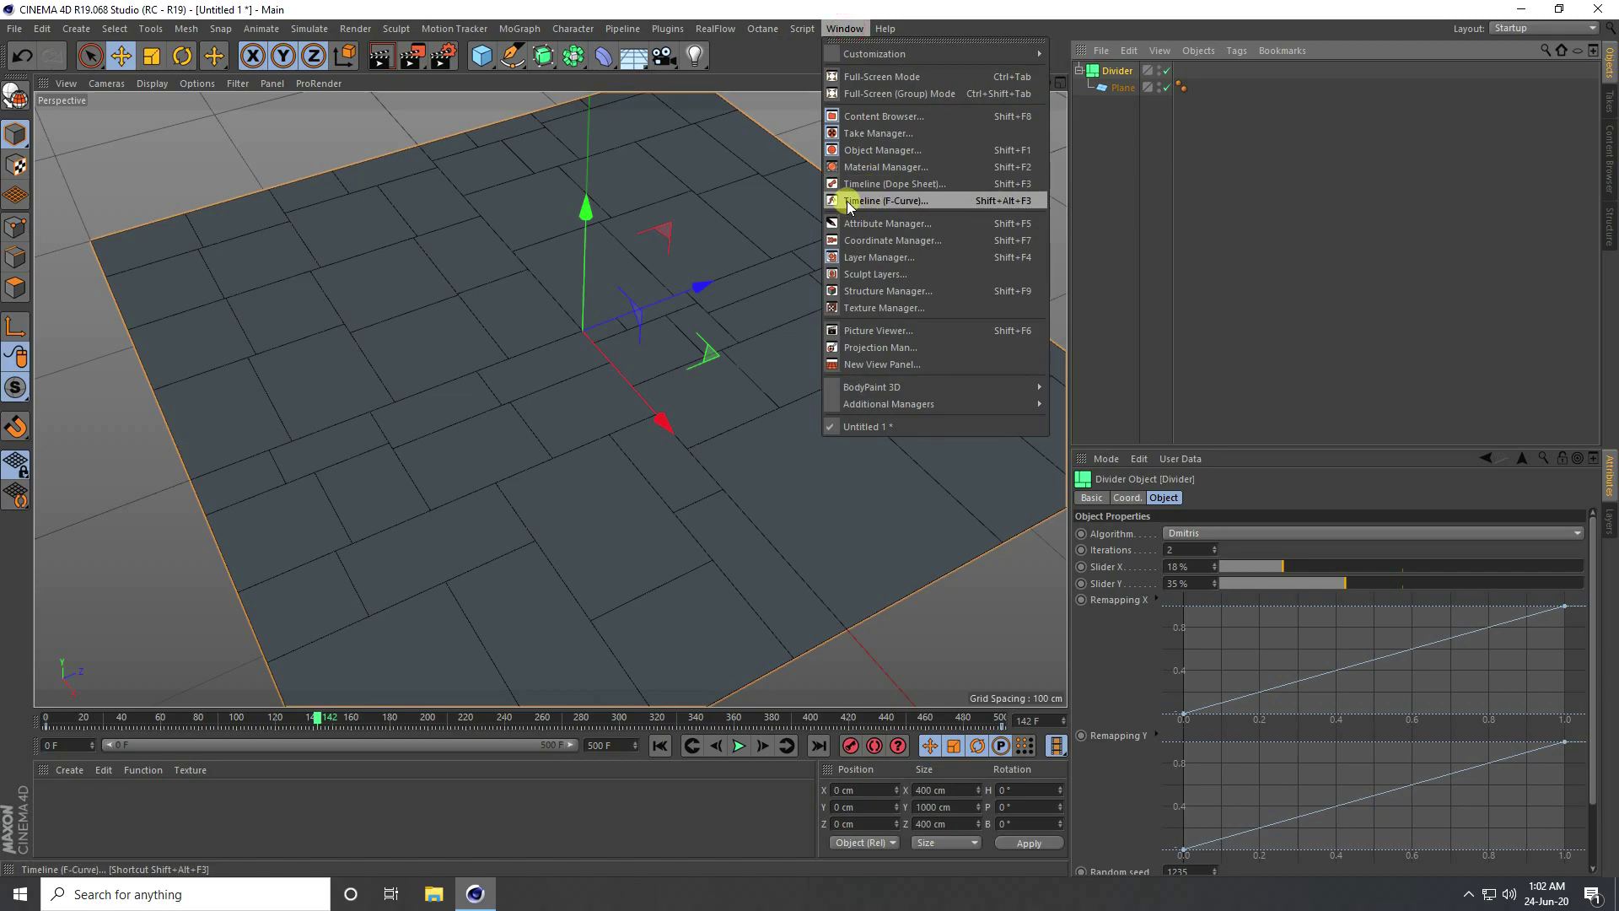
{"action": "left_click", "coordinate": [924, 201]}
{"action": "left_click", "coordinate": [1012, 295]}
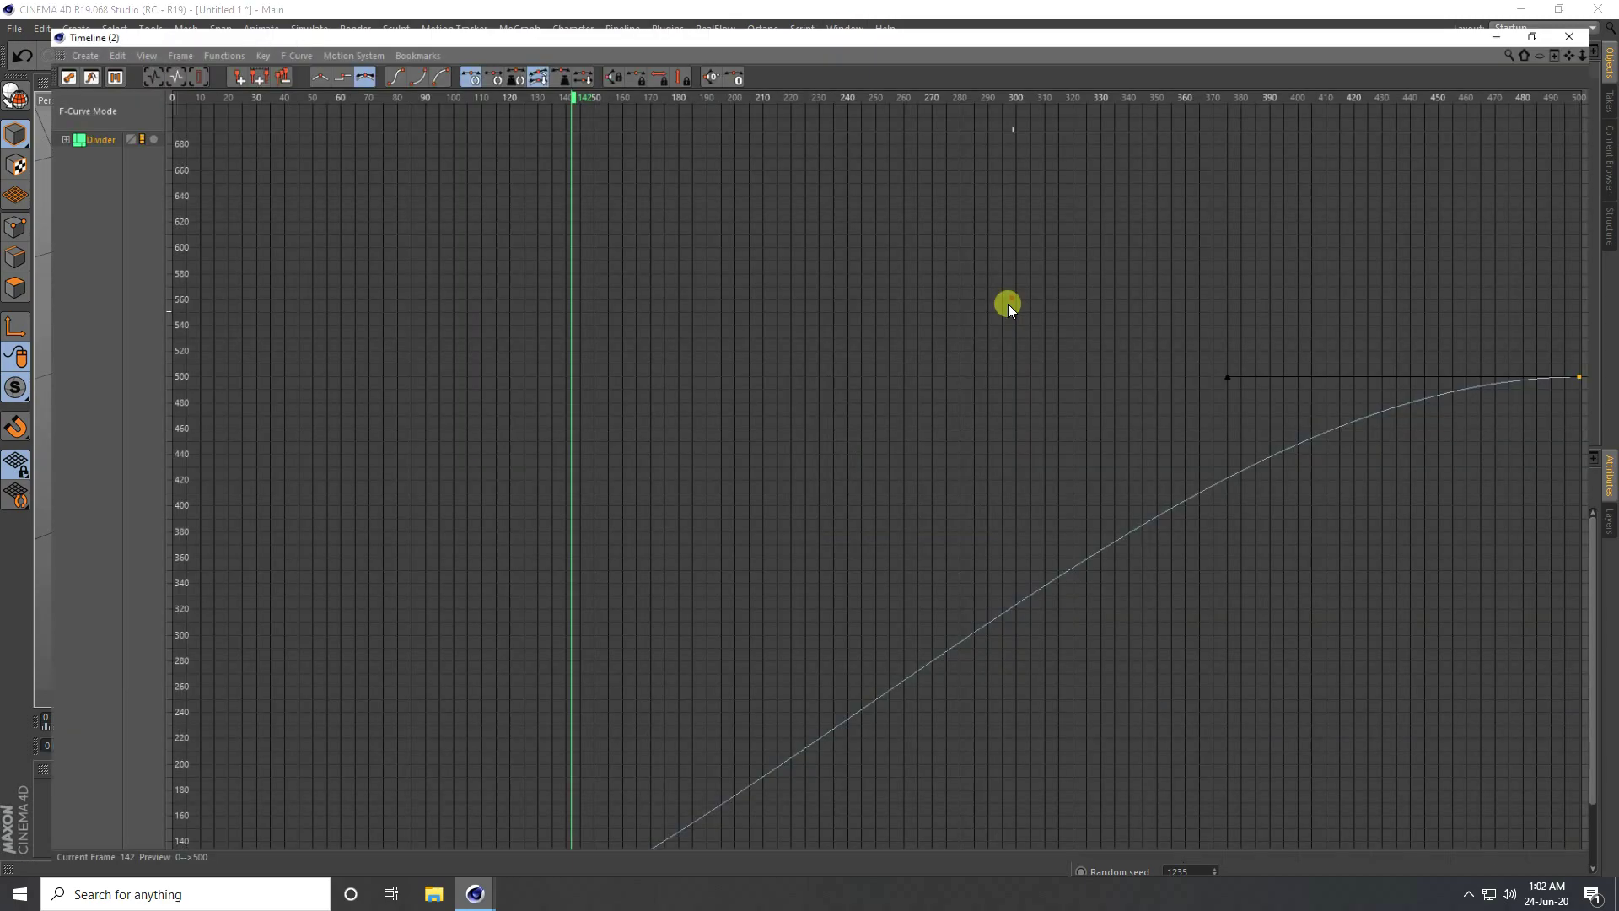
{"action": "key", "text": "h"}
{"action": "left_click_drag", "start_coordinate": [284, 226], "coordinate": [1308, 590]}
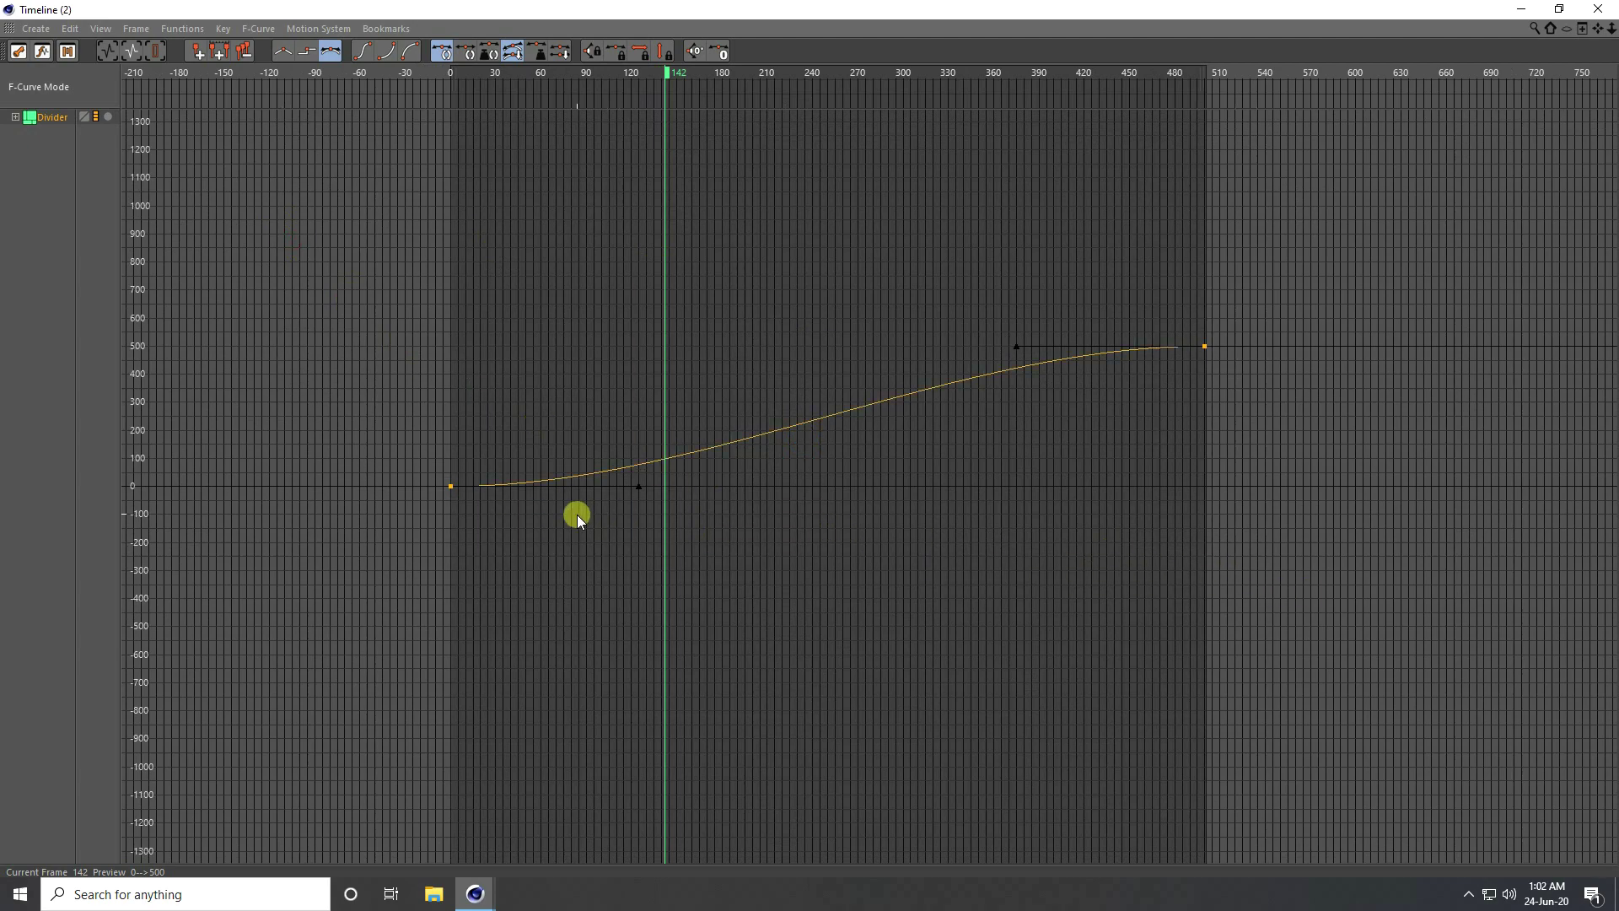
{"action": "left_click", "coordinate": [283, 53]}
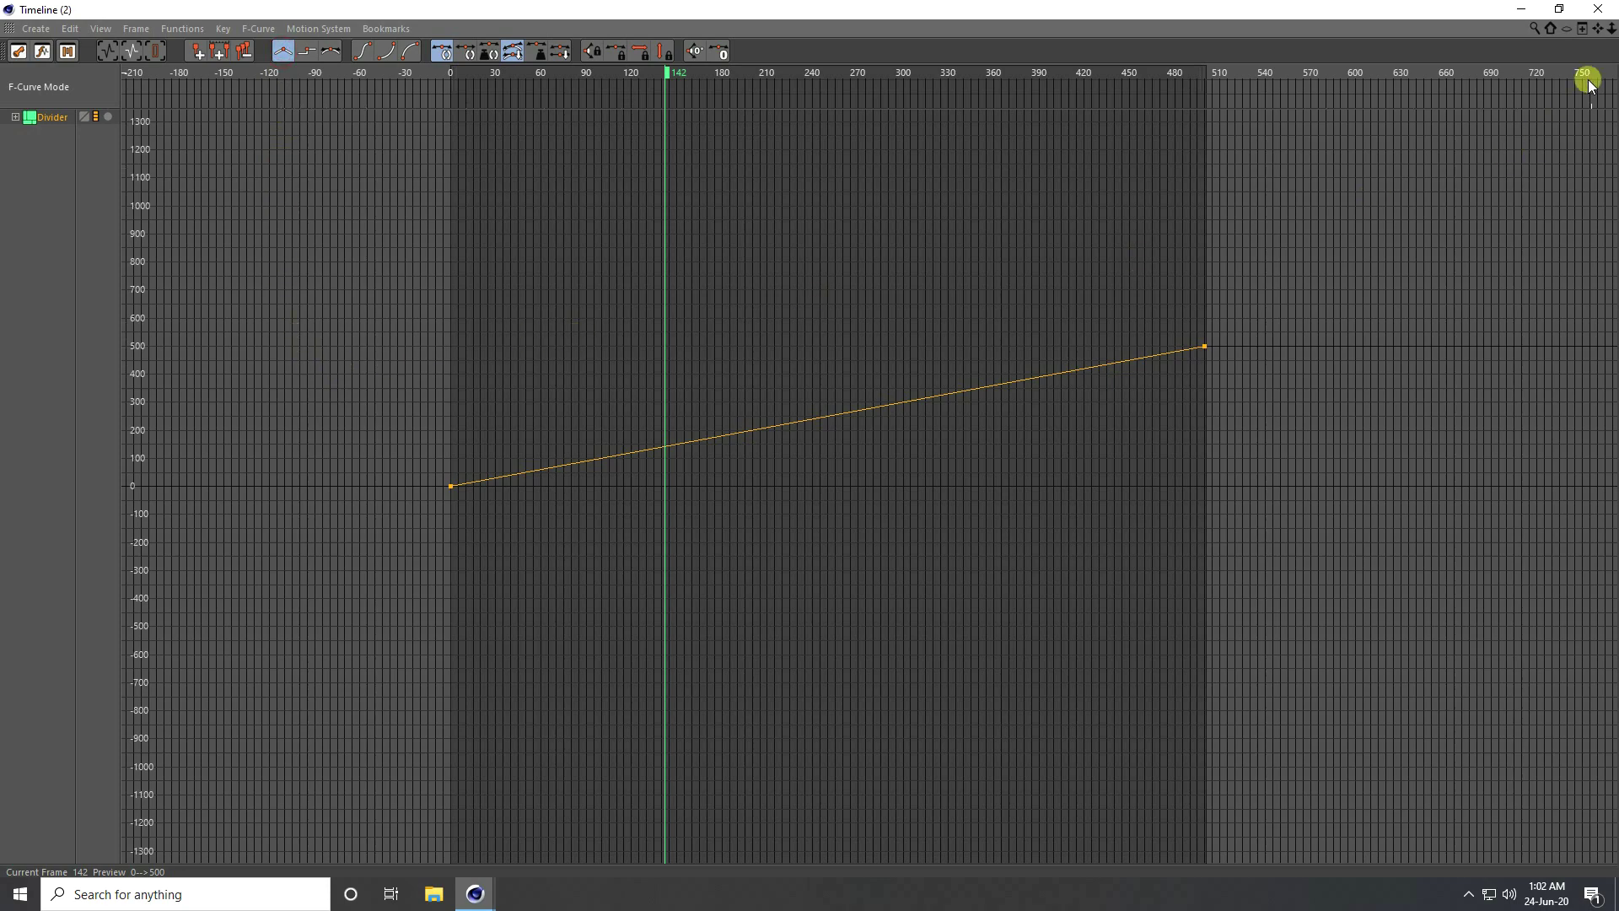
{"action": "left_click", "coordinate": [1599, 9]}
{"action": "left_click", "coordinate": [664, 746]}
{"action": "left_click", "coordinate": [736, 746]}
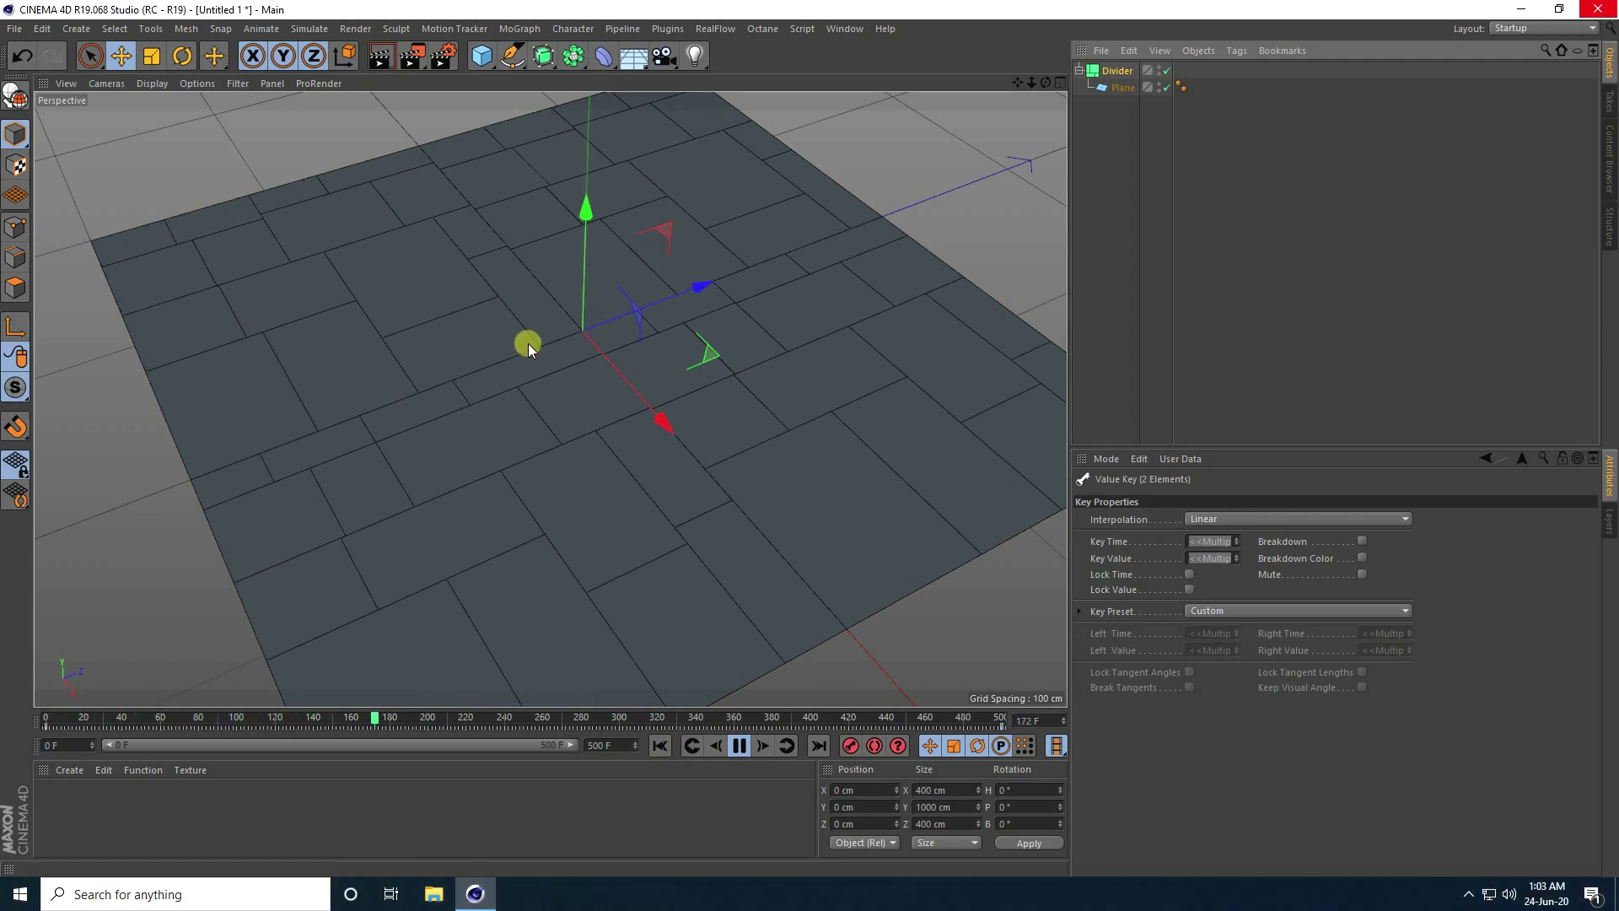
Stop playback, add a Bevel deformer and nest the Divider under it.
{"action": "left_click", "coordinate": [739, 746]}
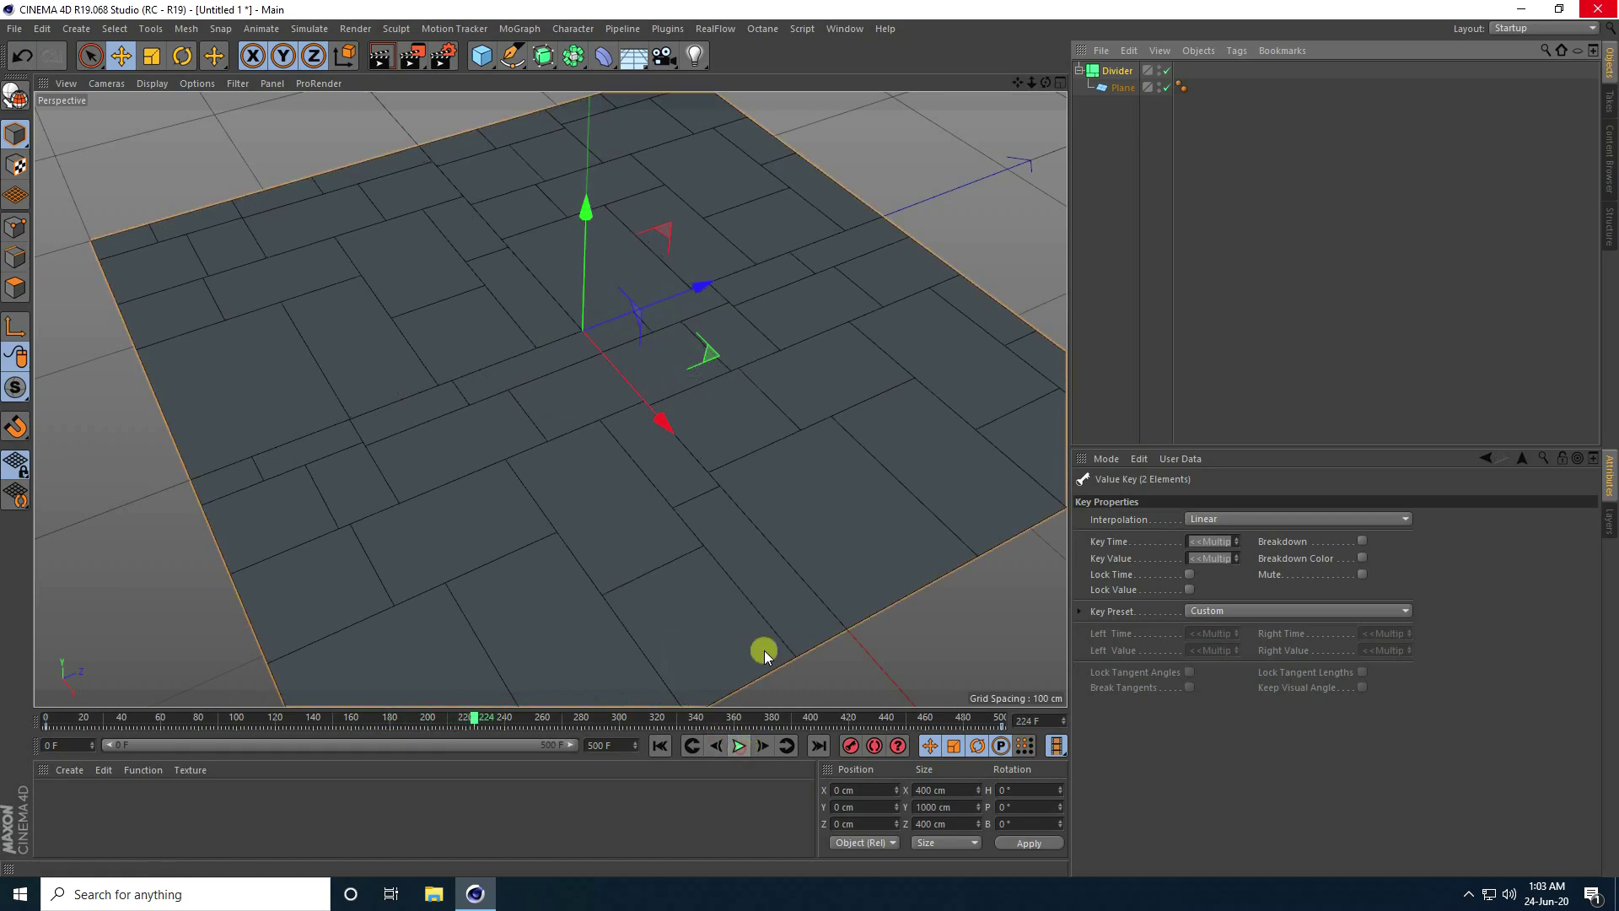
{"action": "left_click", "coordinate": [604, 56]}
{"action": "left_click", "coordinate": [668, 291]}
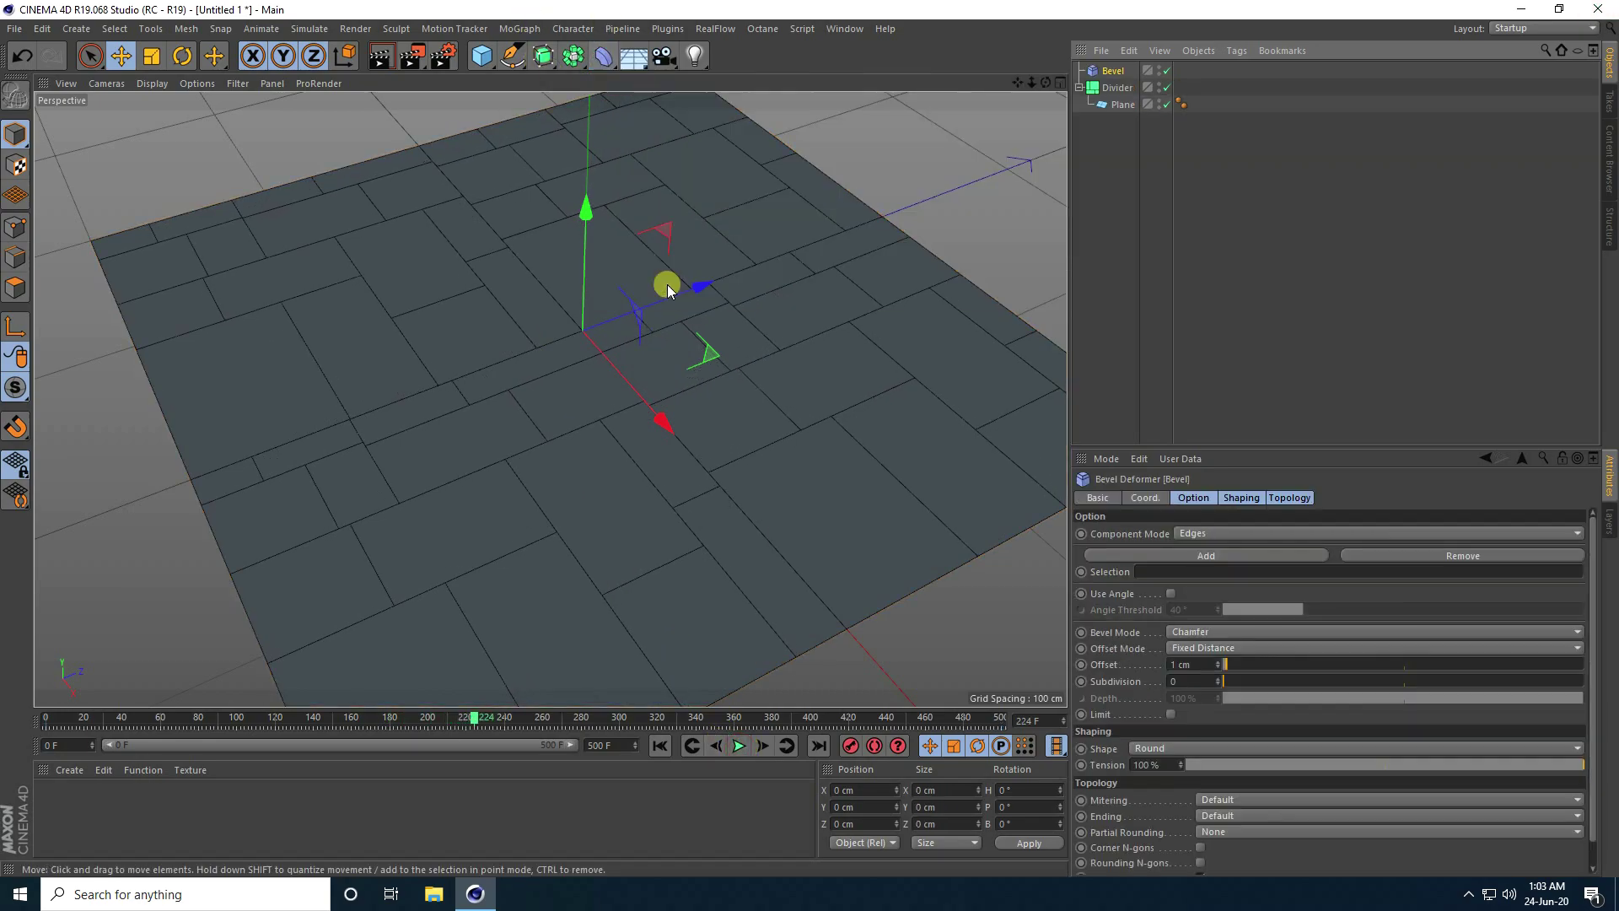
{"action": "left_click", "coordinate": [1114, 89]}
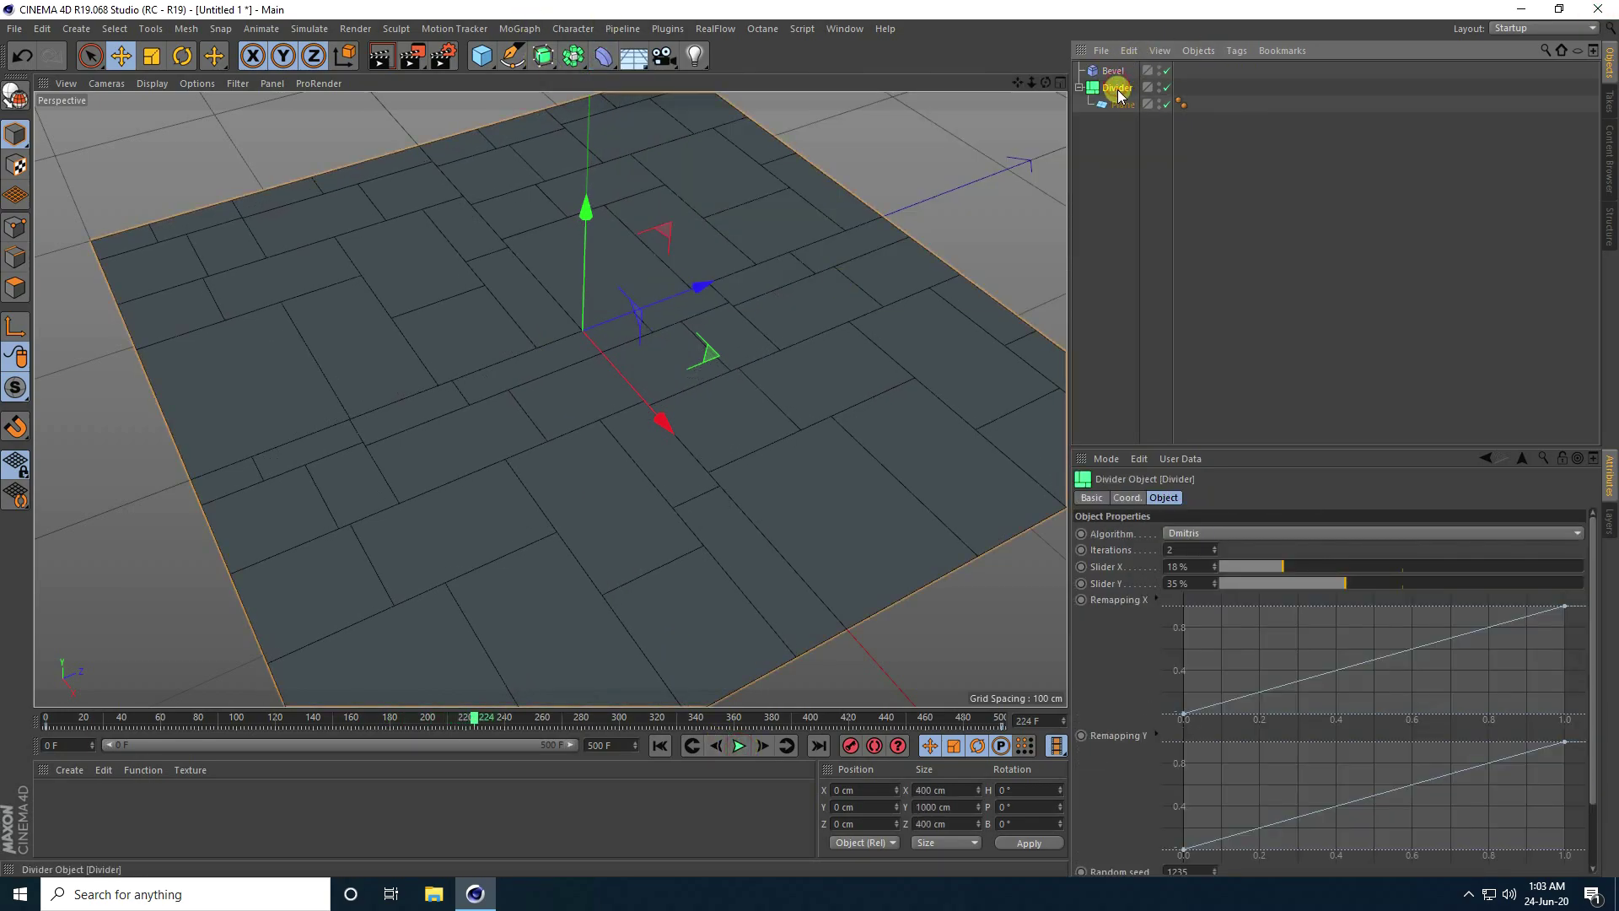
{"action": "left_click_drag", "start_coordinate": [1117, 74], "coordinate": [1114, 68]}
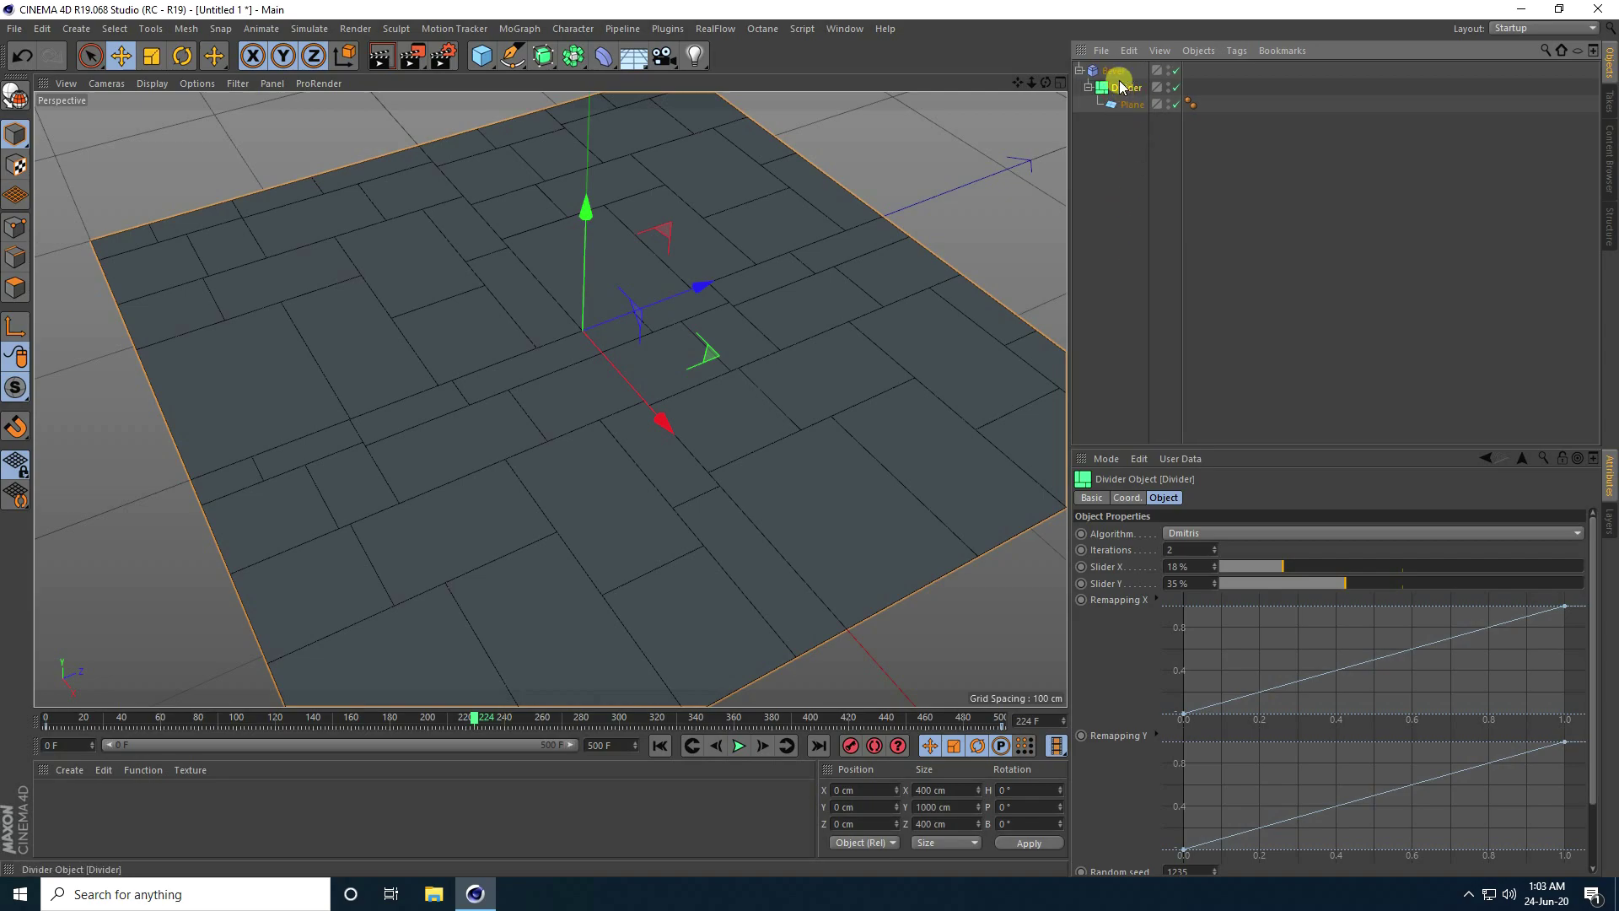
Set the Bevel offset to 5 cm with 1 subdivision, and add a second Bevel deformer.
{"action": "left_click", "coordinate": [1113, 71]}
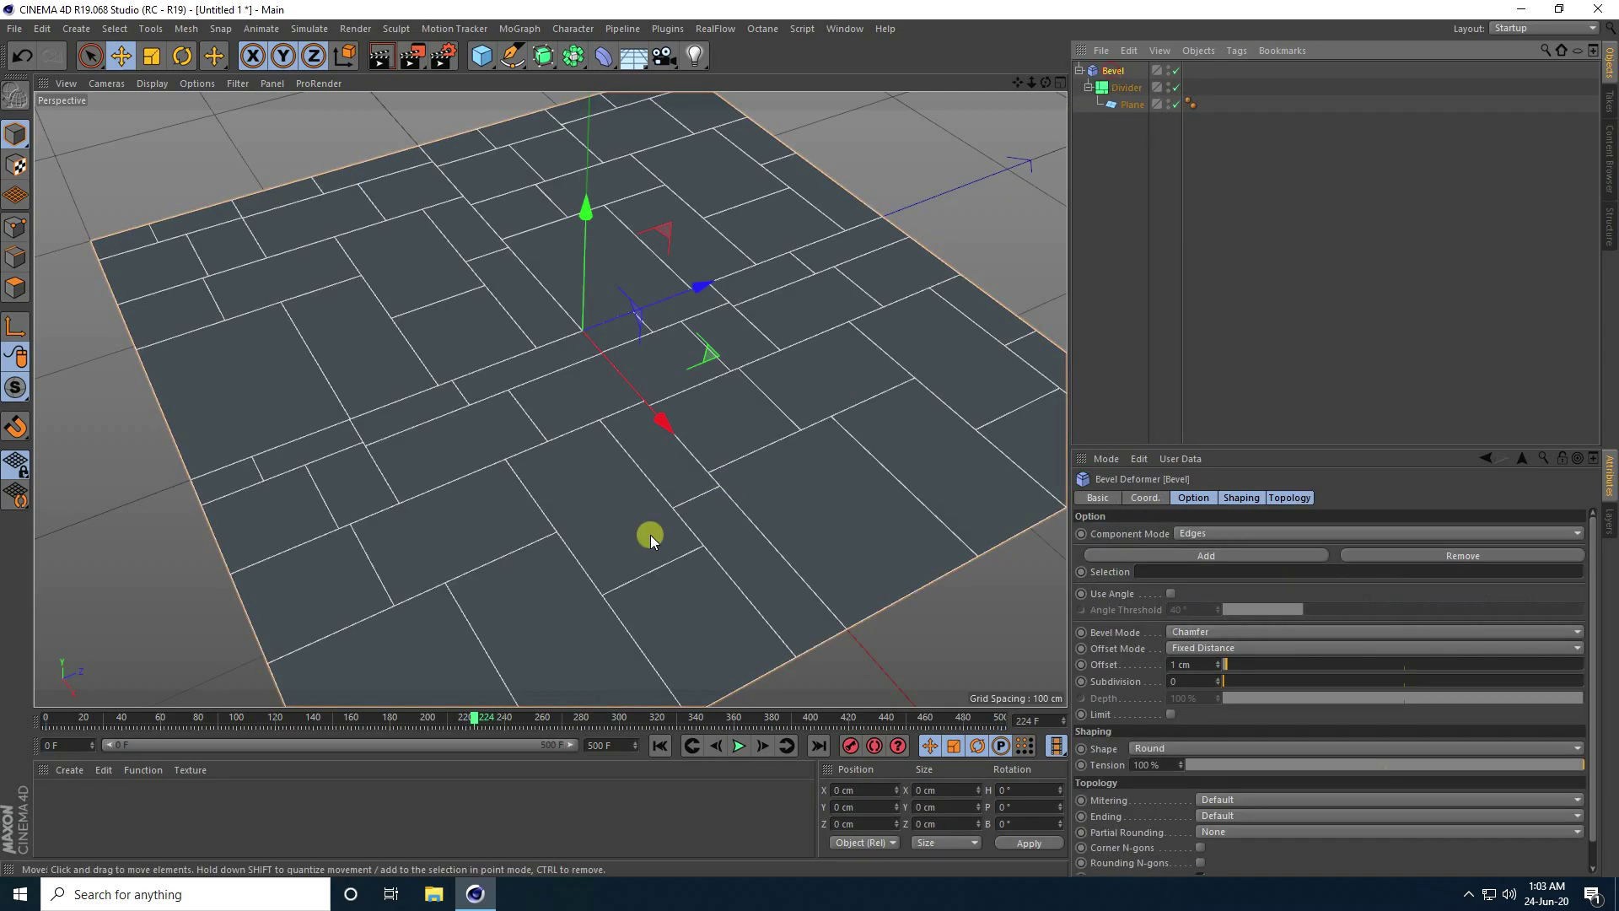
{"action": "scroll", "coordinate": [680, 481], "scroll_direction": "up", "scroll_amount": 10}
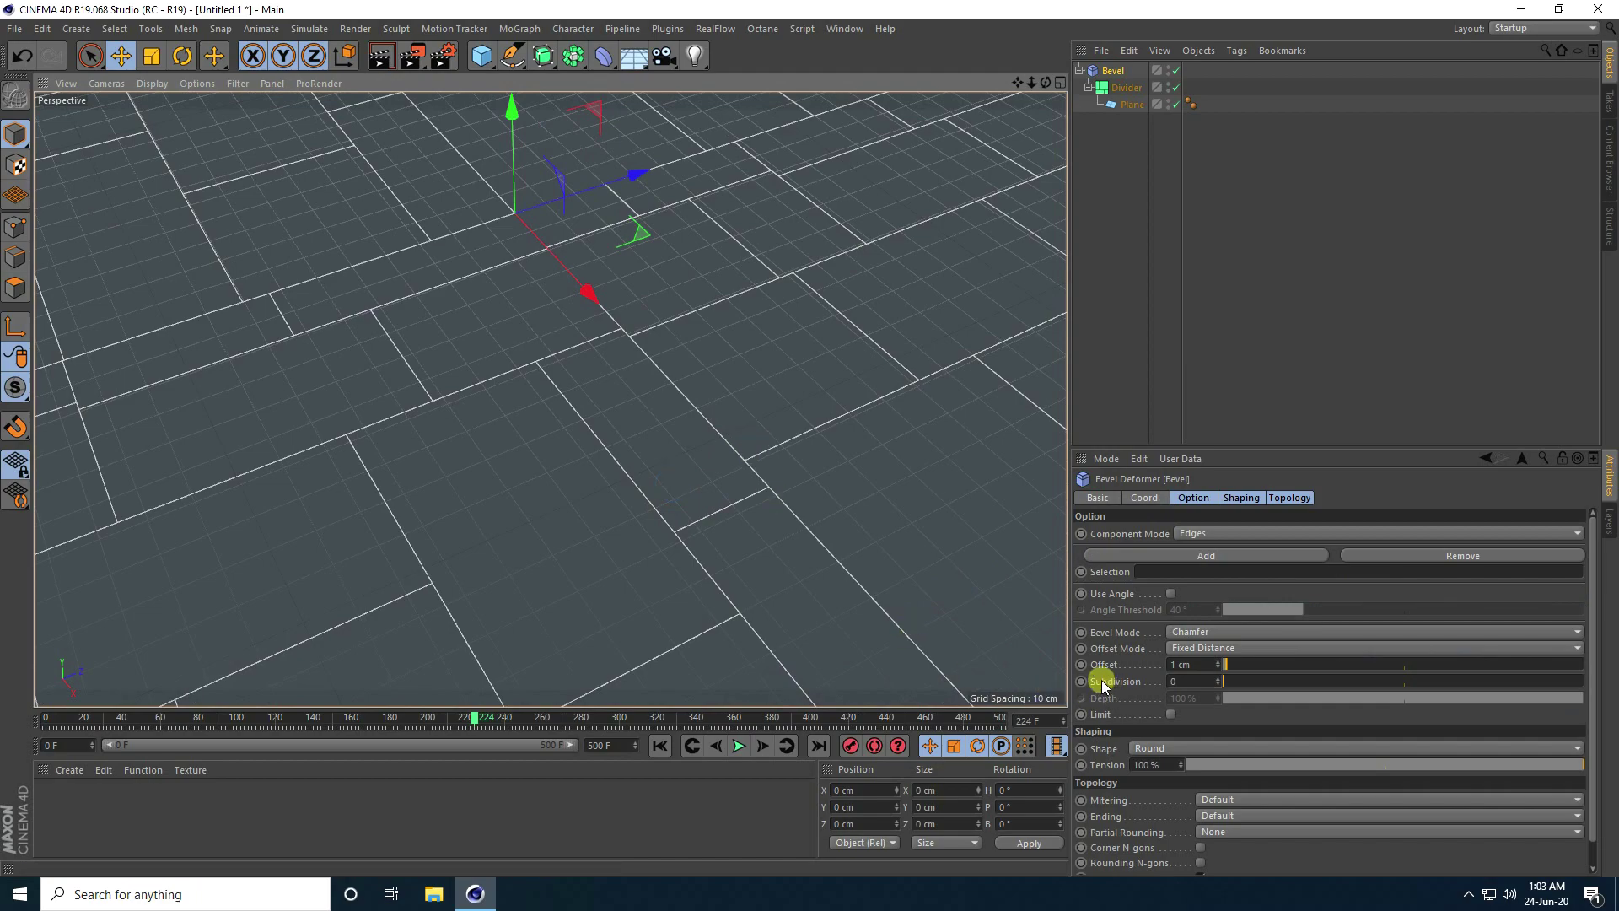
{"action": "left_click_drag", "start_coordinate": [1222, 665], "coordinate": [1222, 665]}
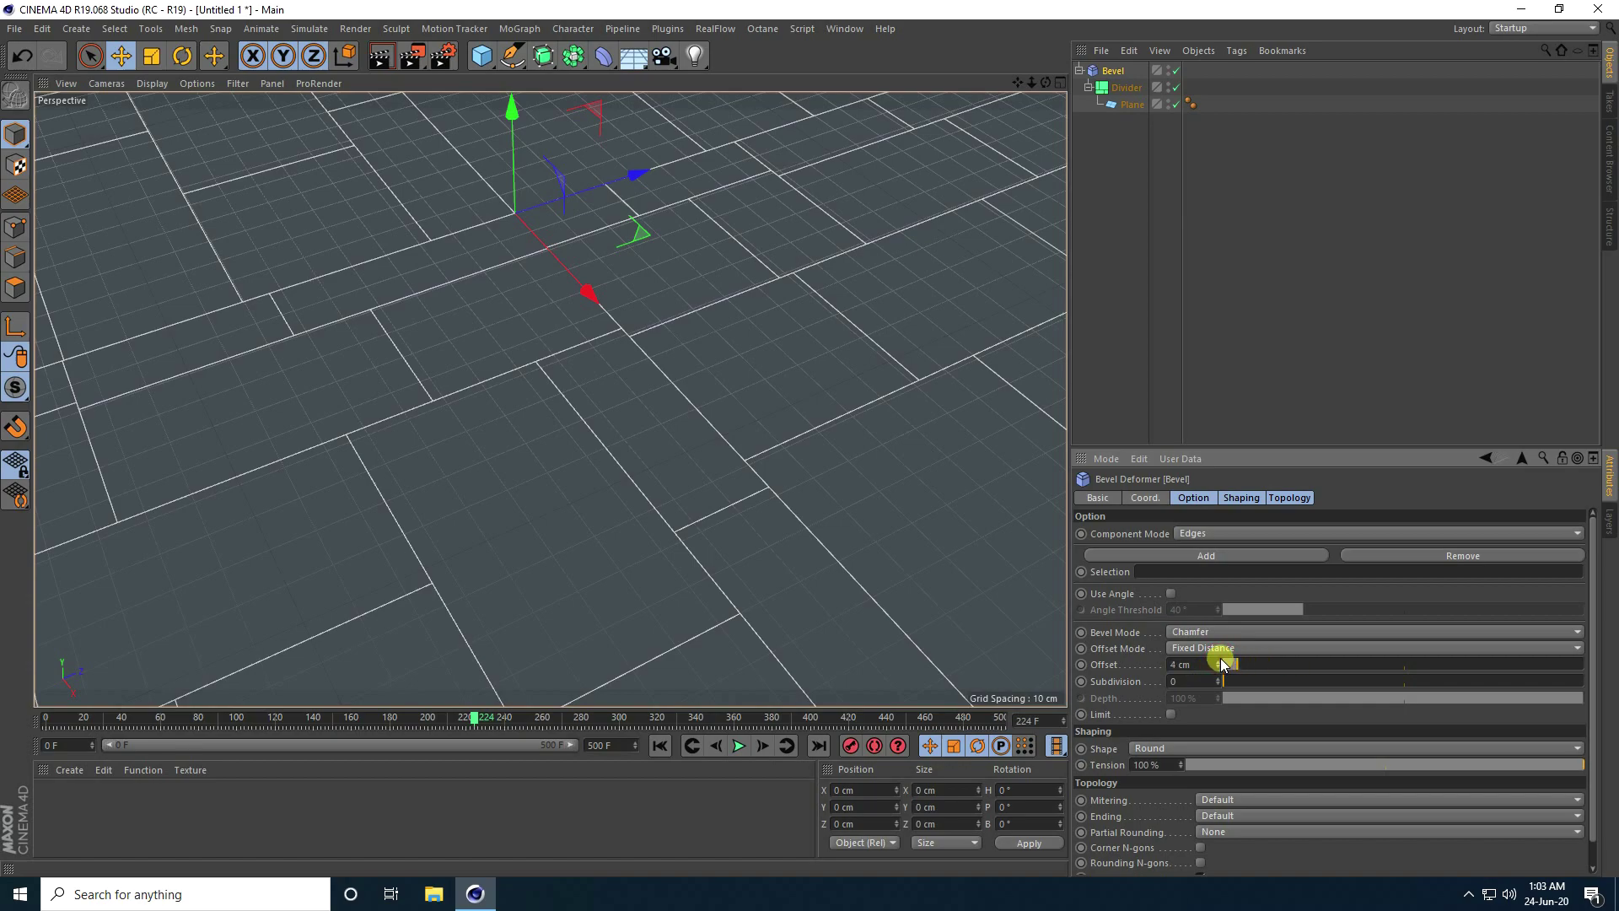
{"action": "left_click_drag", "start_coordinate": [1222, 672], "coordinate": [1220, 668]}
{"action": "left_click", "coordinate": [1218, 662]}
{"action": "scroll", "coordinate": [650, 487], "scroll_direction": "up", "scroll_amount": 3}
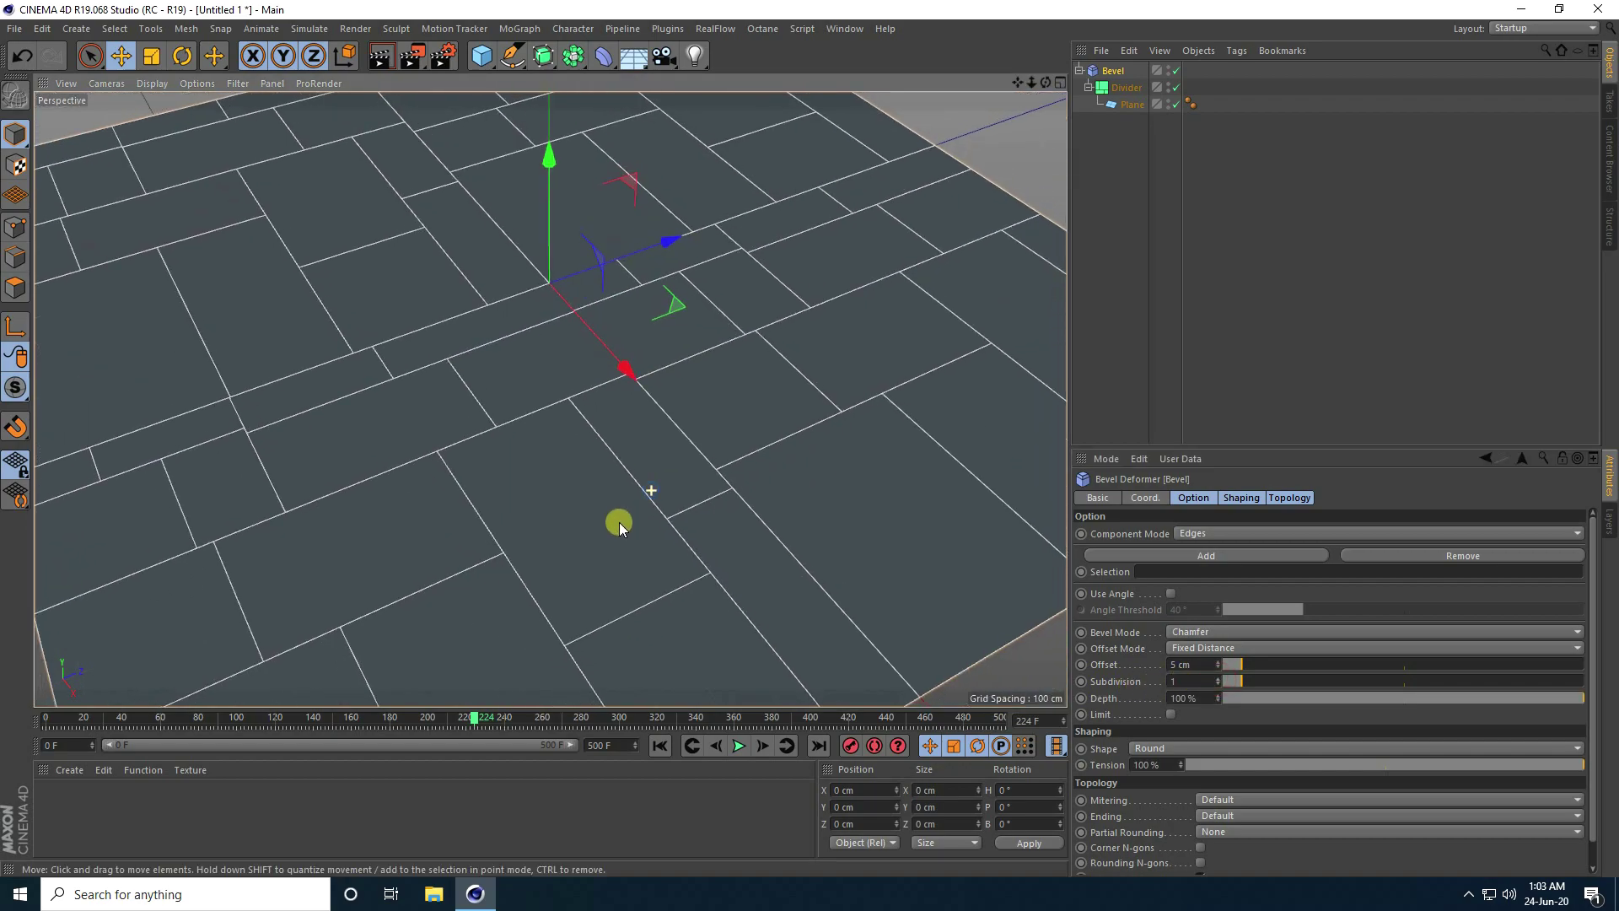
{"action": "left_click_drag", "start_coordinate": [602, 61], "coordinate": [663, 290]}
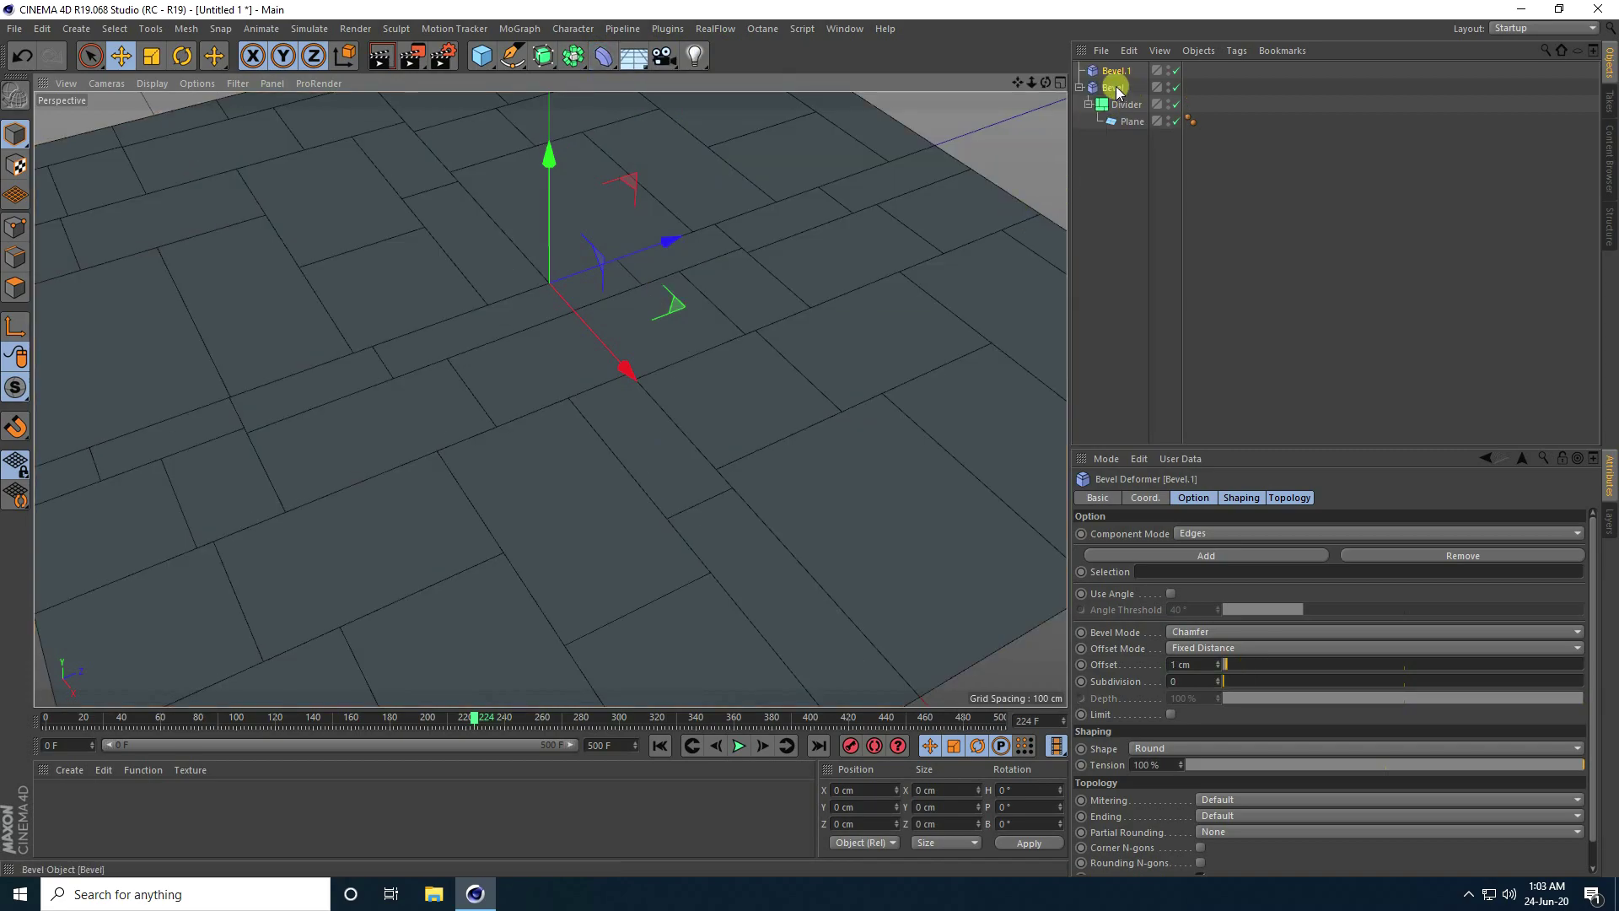
Nest the first Bevel inside Bevel.1 and adjust the bevel offset width.
{"action": "left_click_drag", "start_coordinate": [1115, 76], "coordinate": [1113, 67]}
{"action": "scroll", "coordinate": [619, 416], "scroll_direction": "down", "scroll_amount": 5}
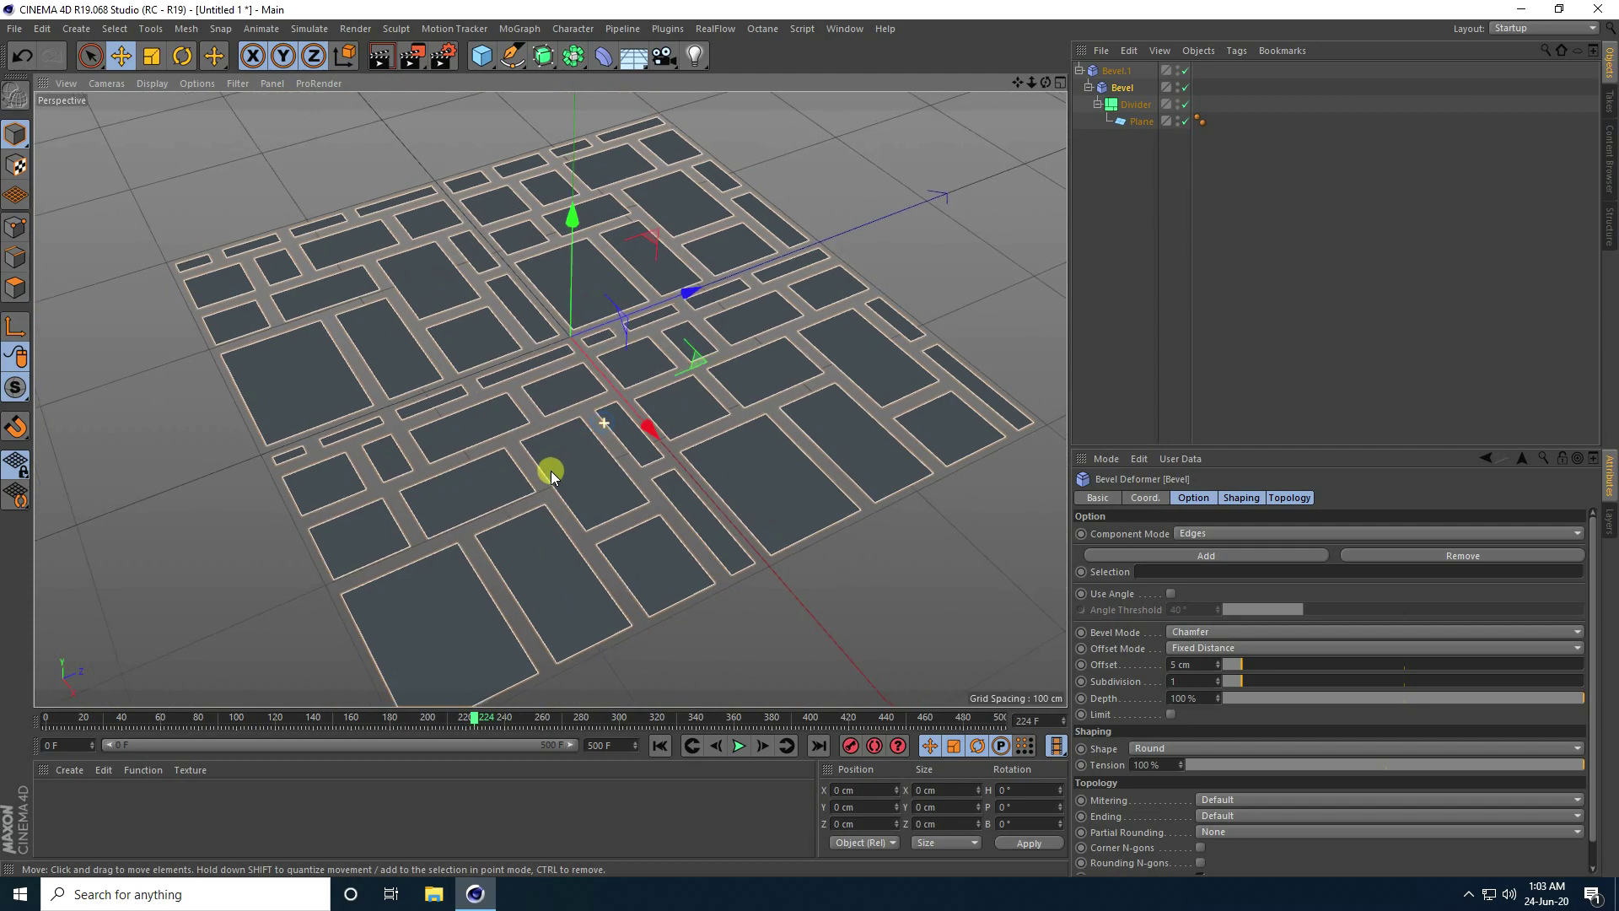
{"action": "scroll", "coordinate": [653, 383], "scroll_direction": "up", "scroll_amount": 5}
{"action": "scroll", "coordinate": [621, 465], "scroll_direction": "up", "scroll_amount": 3}
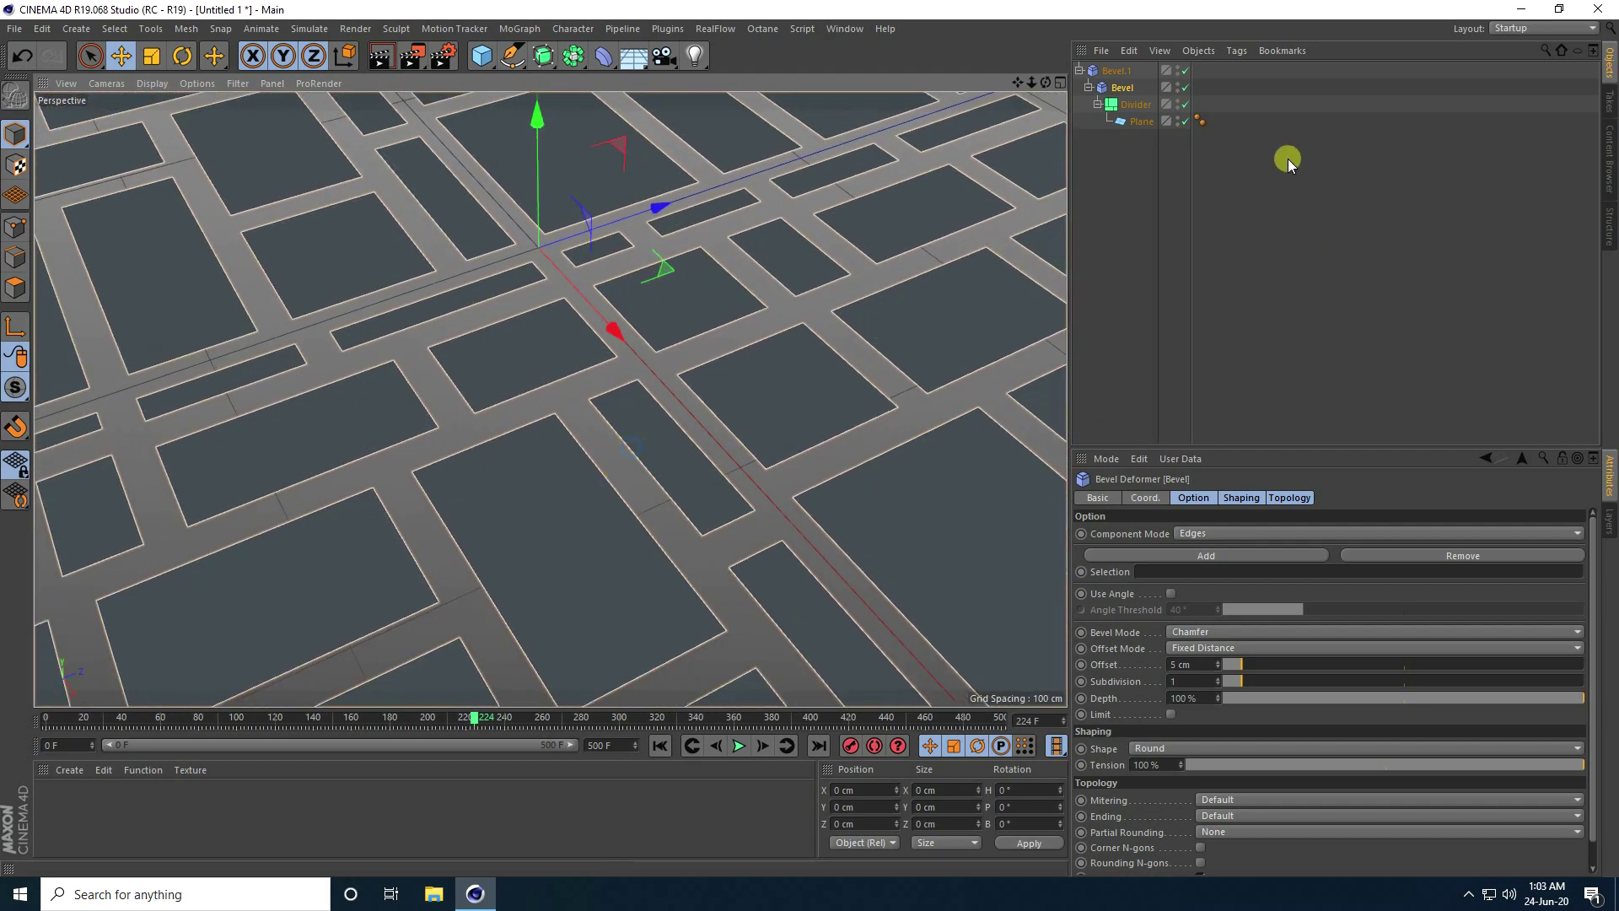
{"action": "left_click_drag", "start_coordinate": [1218, 664], "coordinate": [1140, 669]}
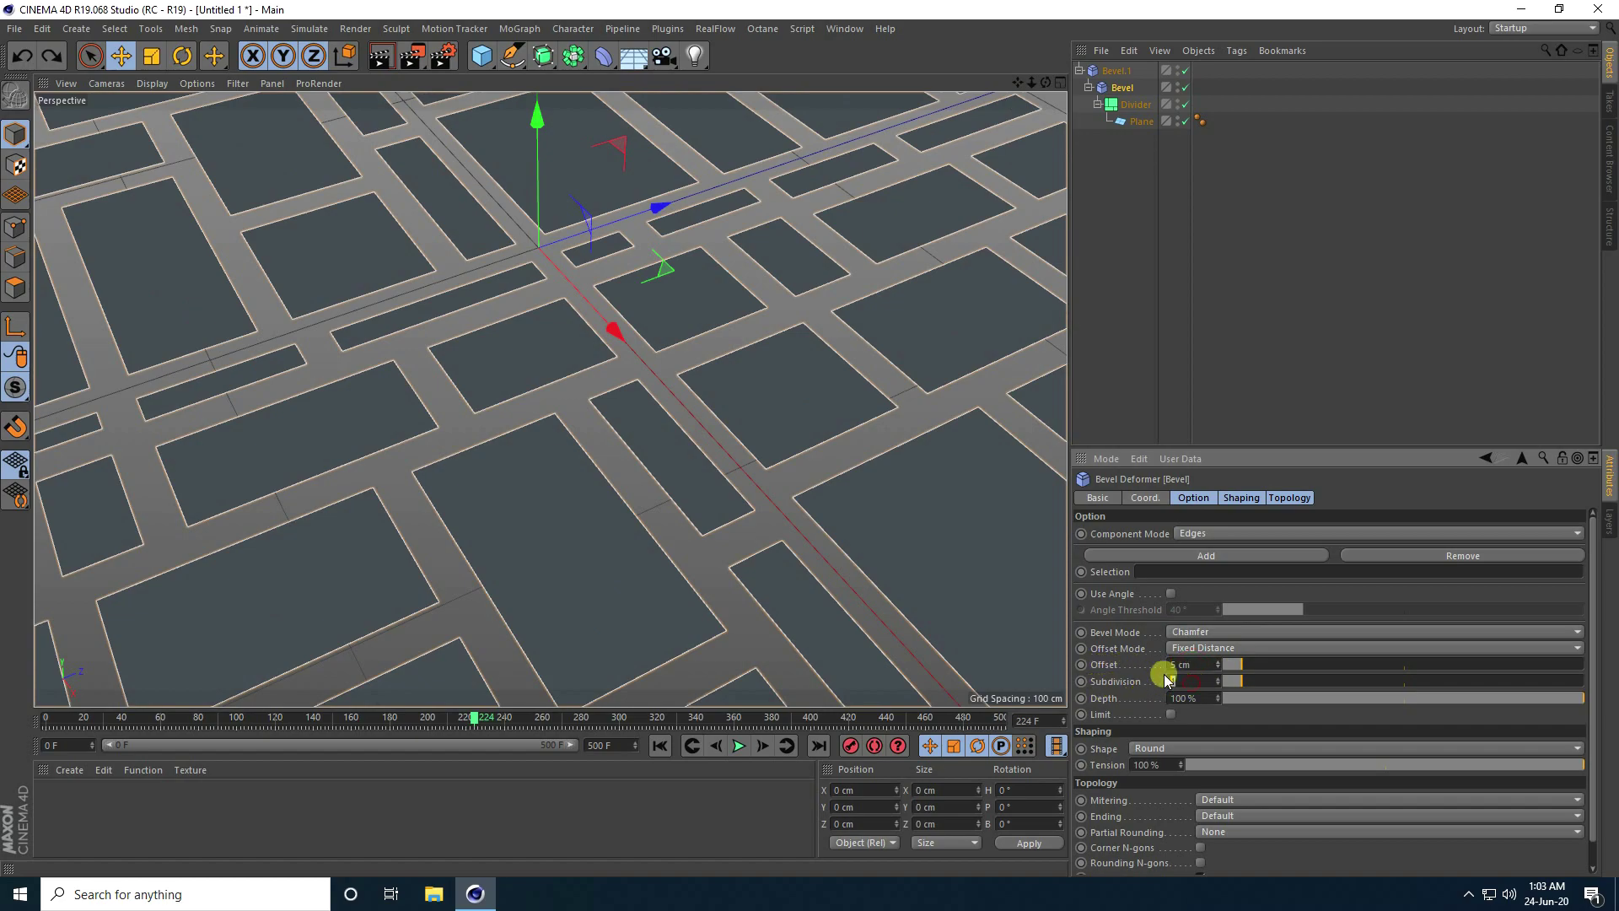
Raise Bevel.1's subdivisions to 4.
{"action": "left_click", "coordinate": [1111, 72]}
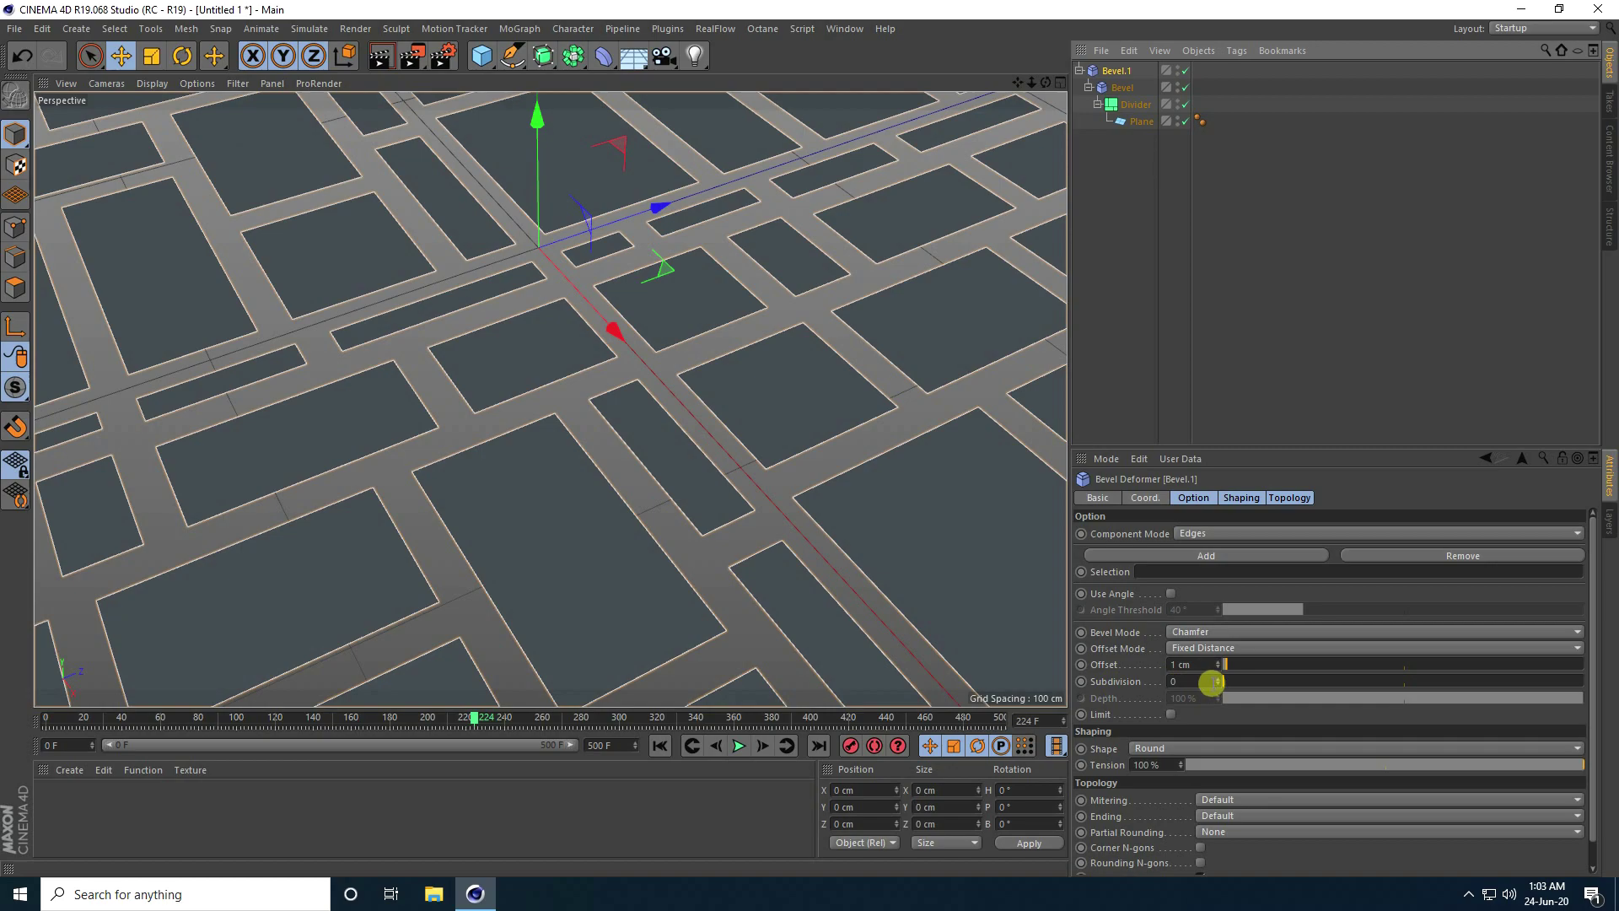
{"action": "left_click", "coordinate": [1221, 680]}
{"action": "left_click", "coordinate": [1221, 679]}
{"action": "left_click", "coordinate": [1221, 680]}
{"action": "left_click", "coordinate": [1221, 679]}
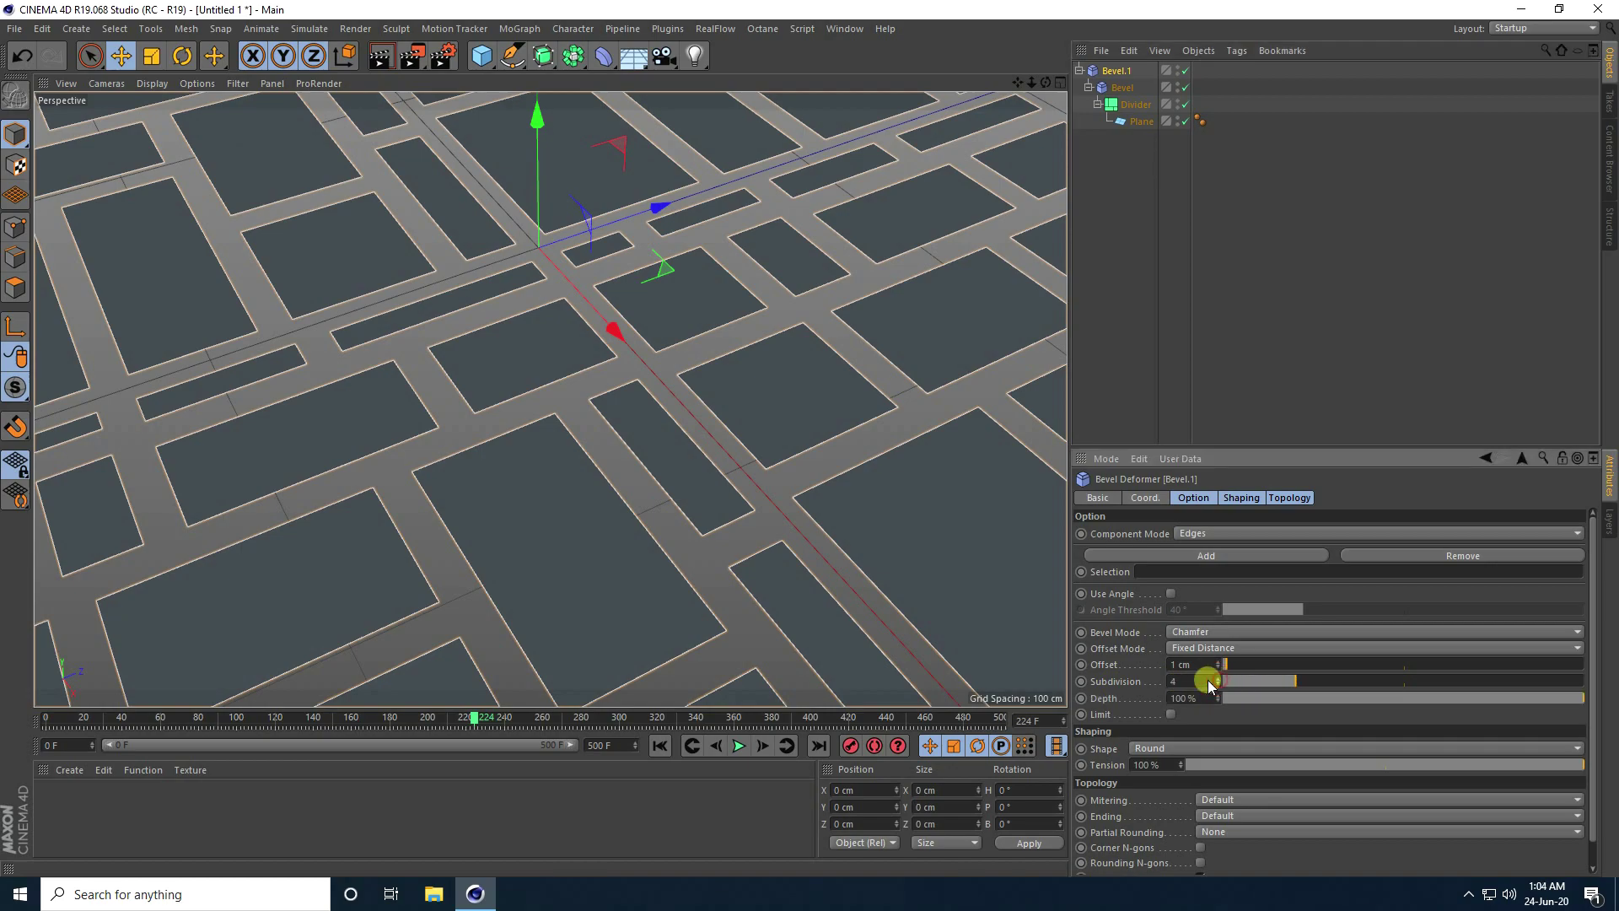
{"action": "left_click", "coordinate": [305, 28]}
Add a Cloth Surface and nest the Bevel.1 stack inside it.
{"action": "mouse_move", "coordinate": [309, 56]}
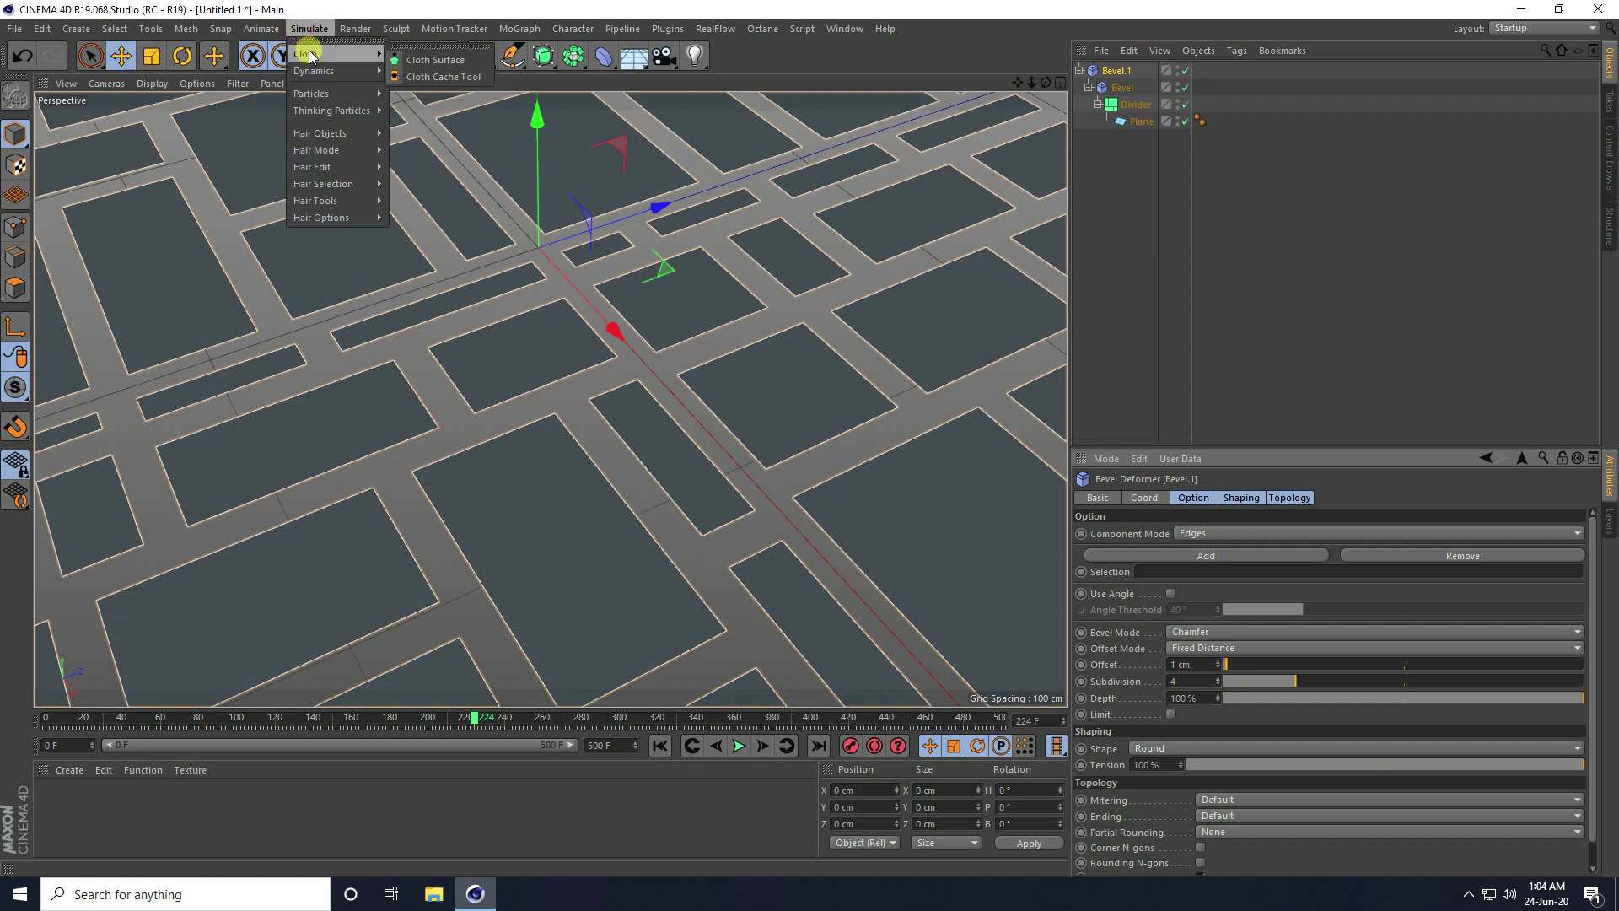
{"action": "left_click", "coordinate": [435, 60]}
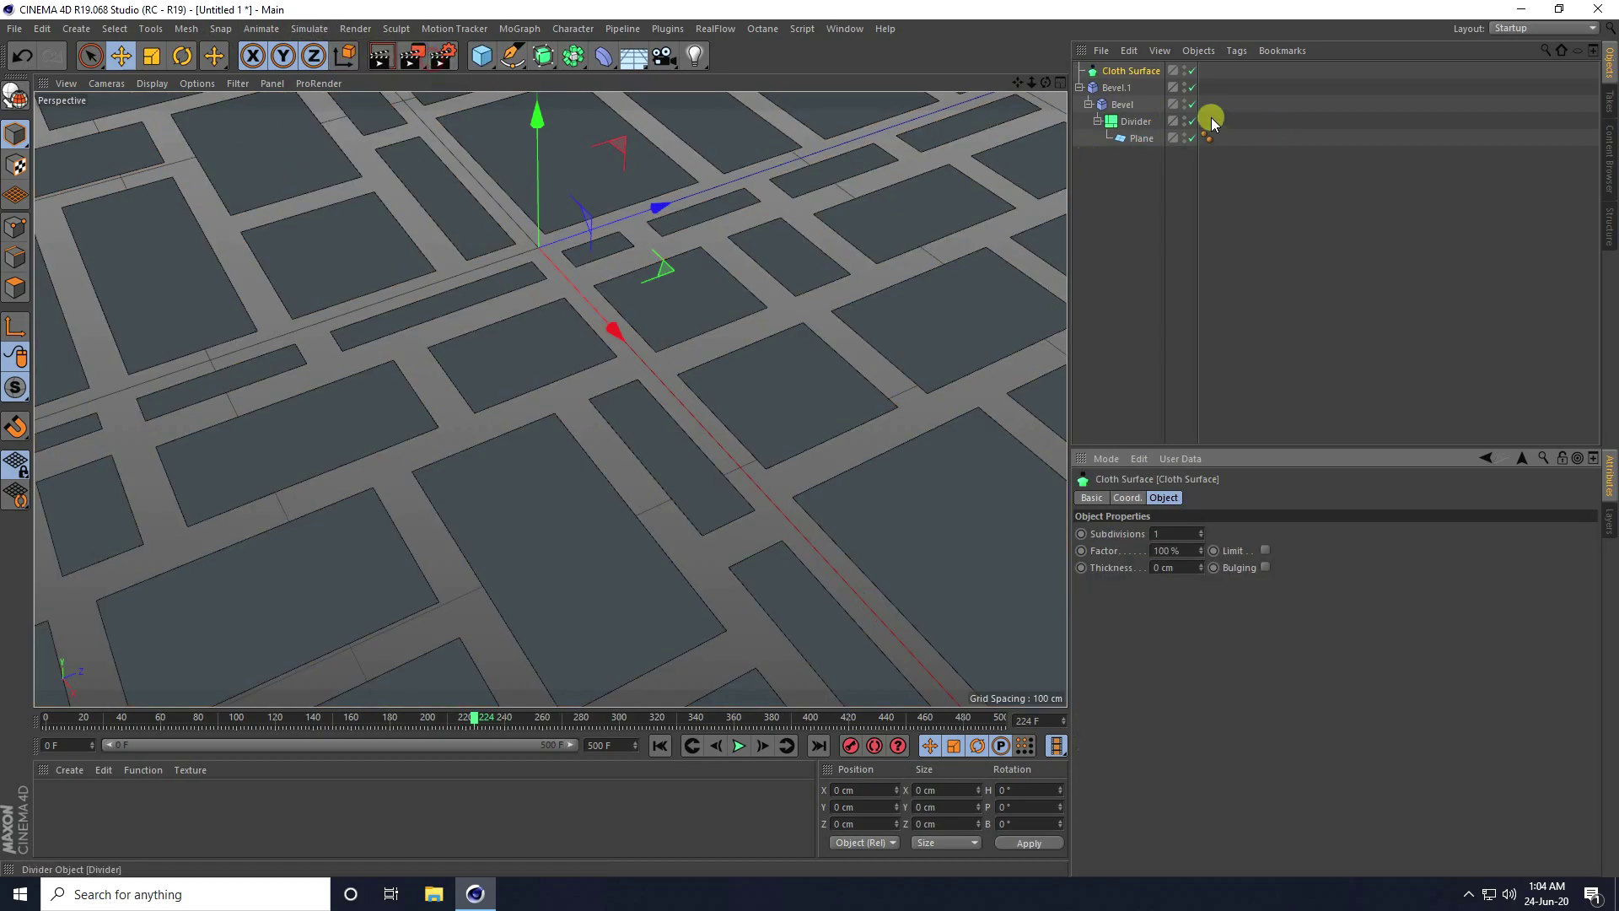
{"action": "left_click", "coordinate": [1117, 89]}
{"action": "left_click", "coordinate": [1109, 94]}
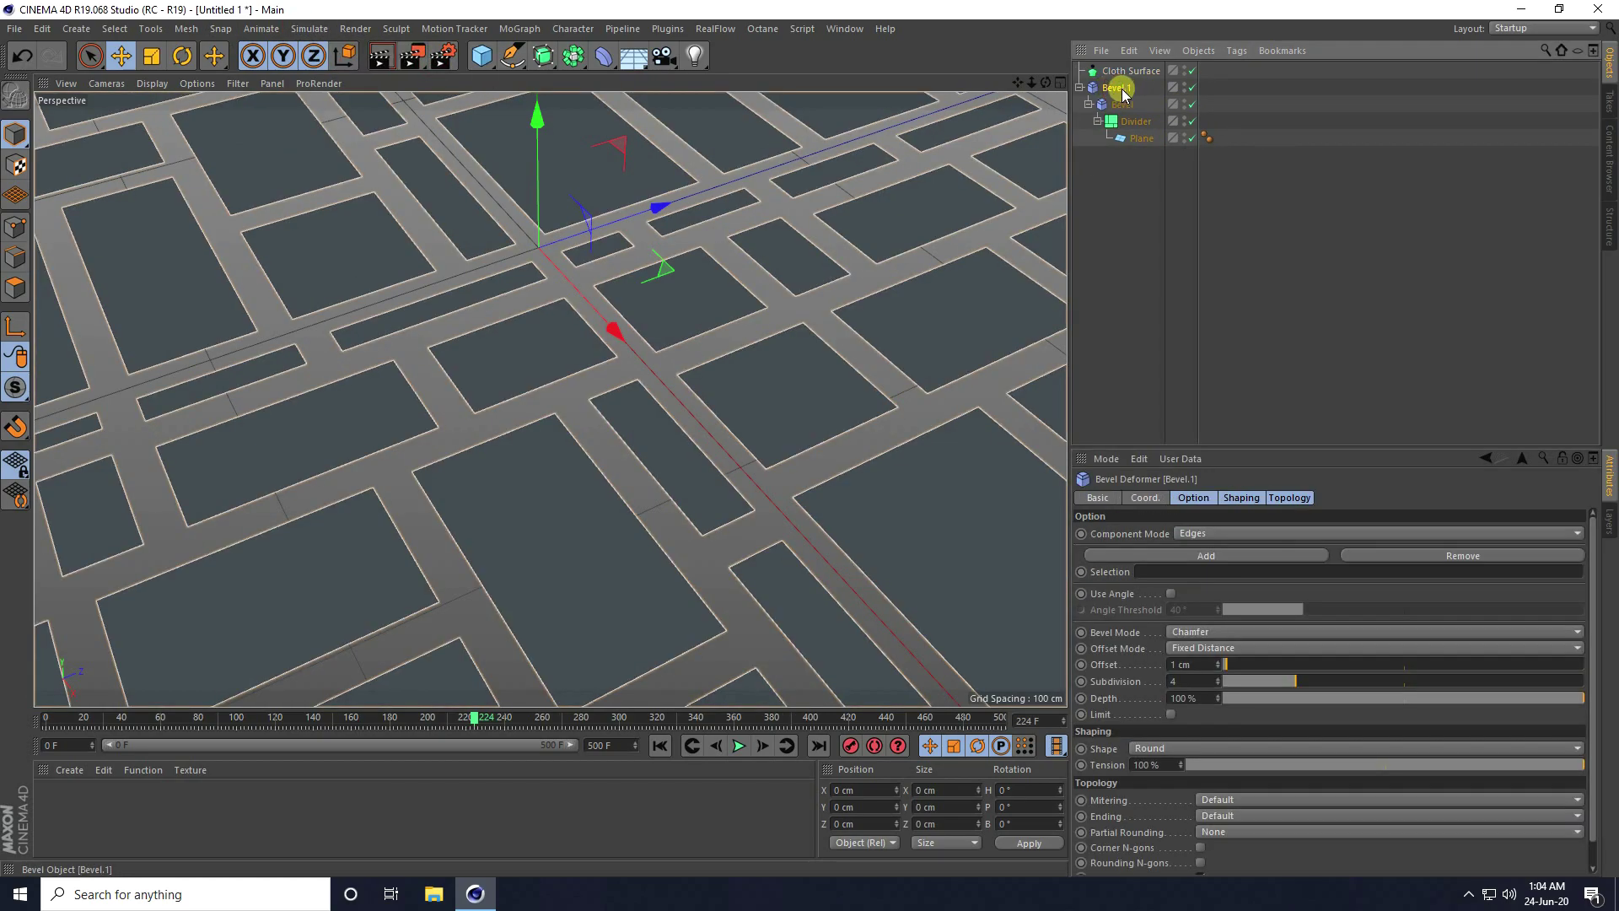
{"action": "left_click_drag", "start_coordinate": [1117, 73], "coordinate": [1115, 69]}
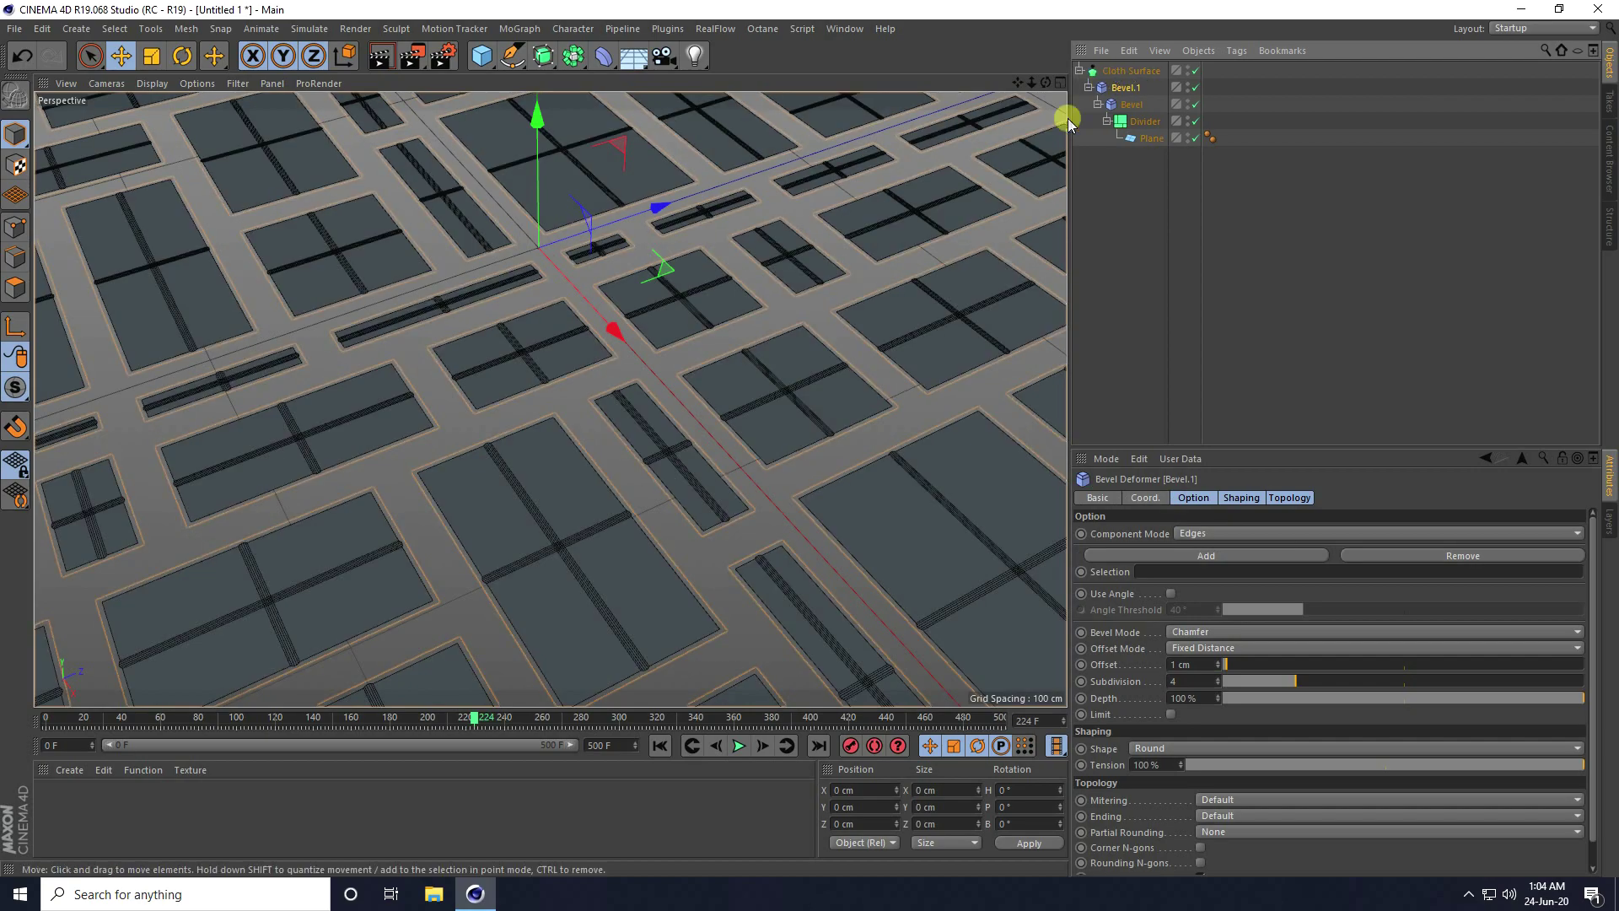
{"action": "scroll", "coordinate": [654, 462], "scroll_direction": "up", "scroll_amount": 3}
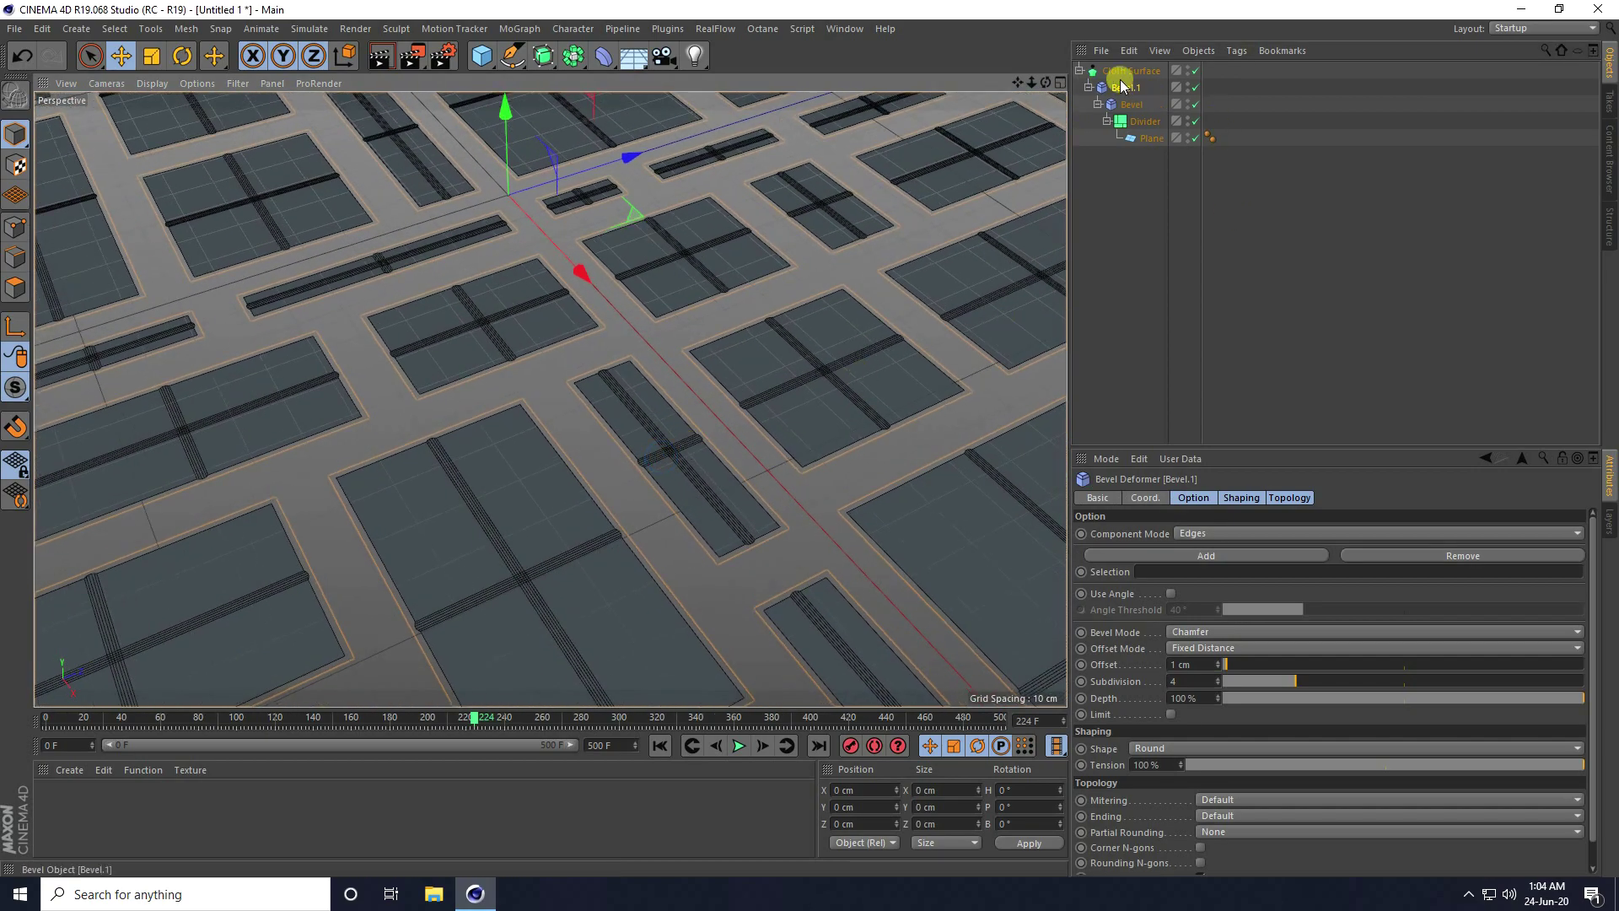
Set the Cloth Surface subdivisions to 0 and thickness to 30 cm.
{"action": "left_click", "coordinate": [1120, 74]}
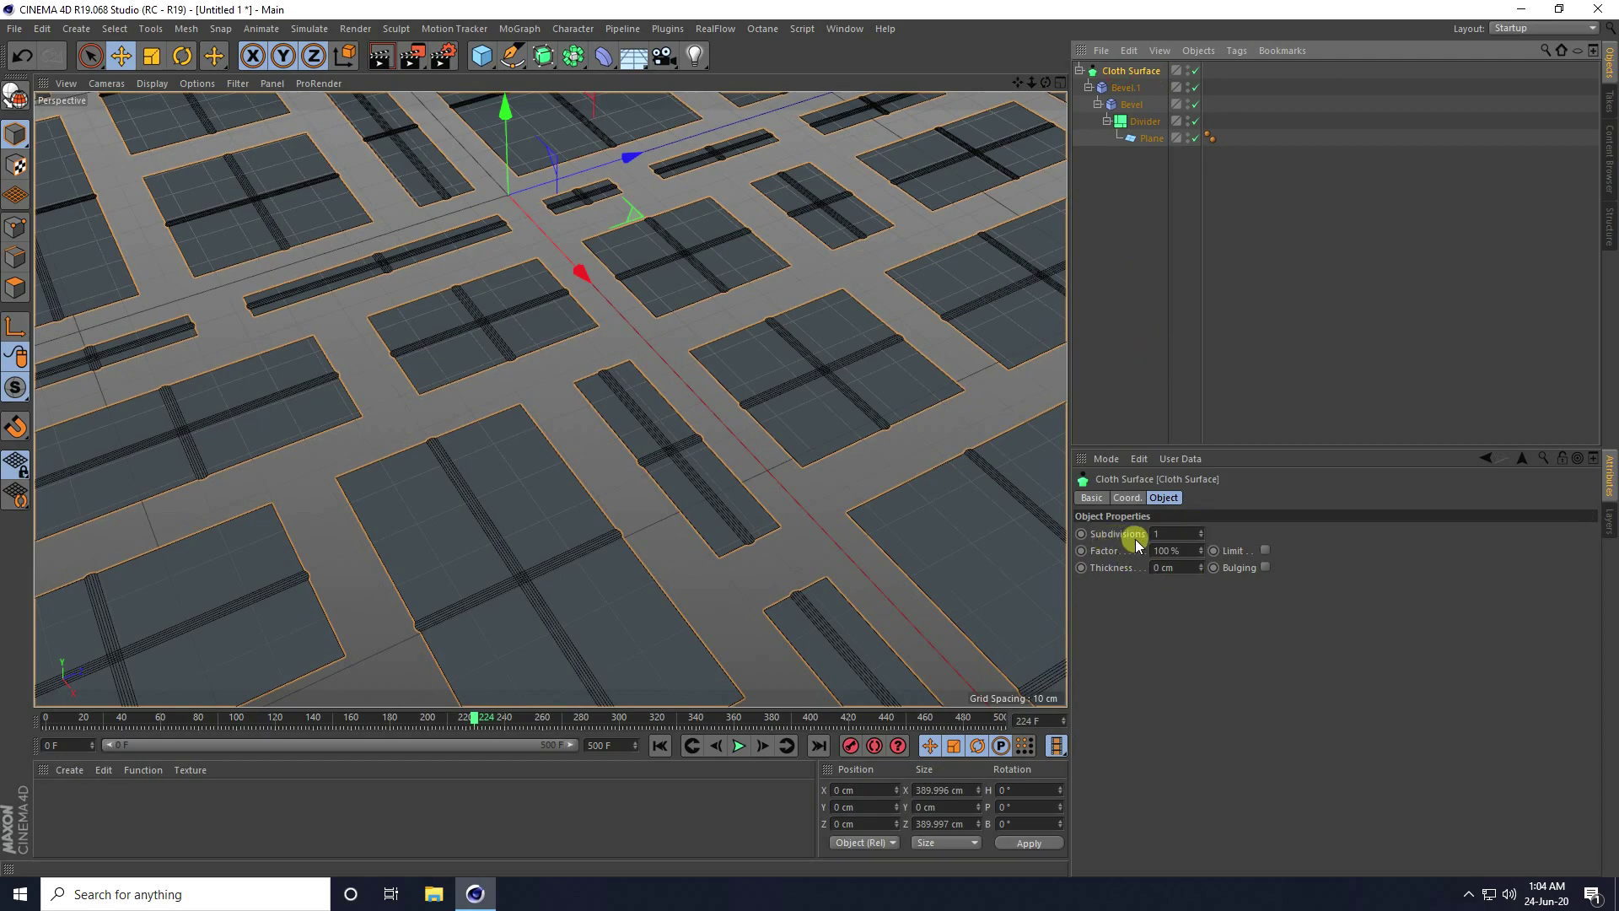
{"action": "left_click", "coordinate": [1202, 539]}
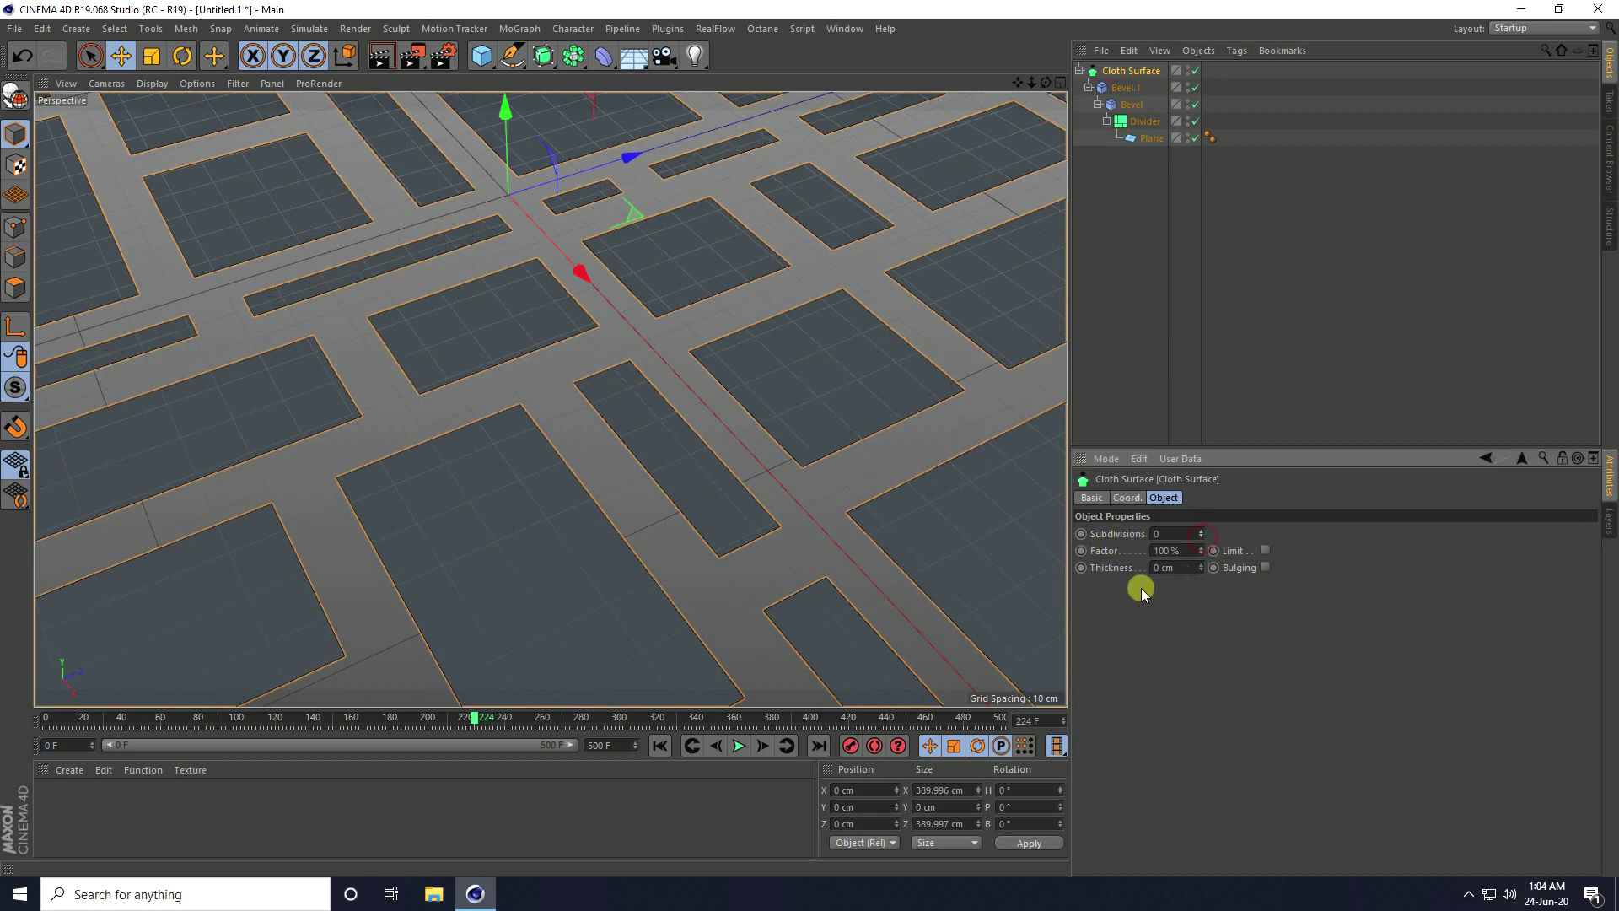
{"action": "left_click_drag", "start_coordinate": [1196, 569], "coordinate": [1201, 565]}
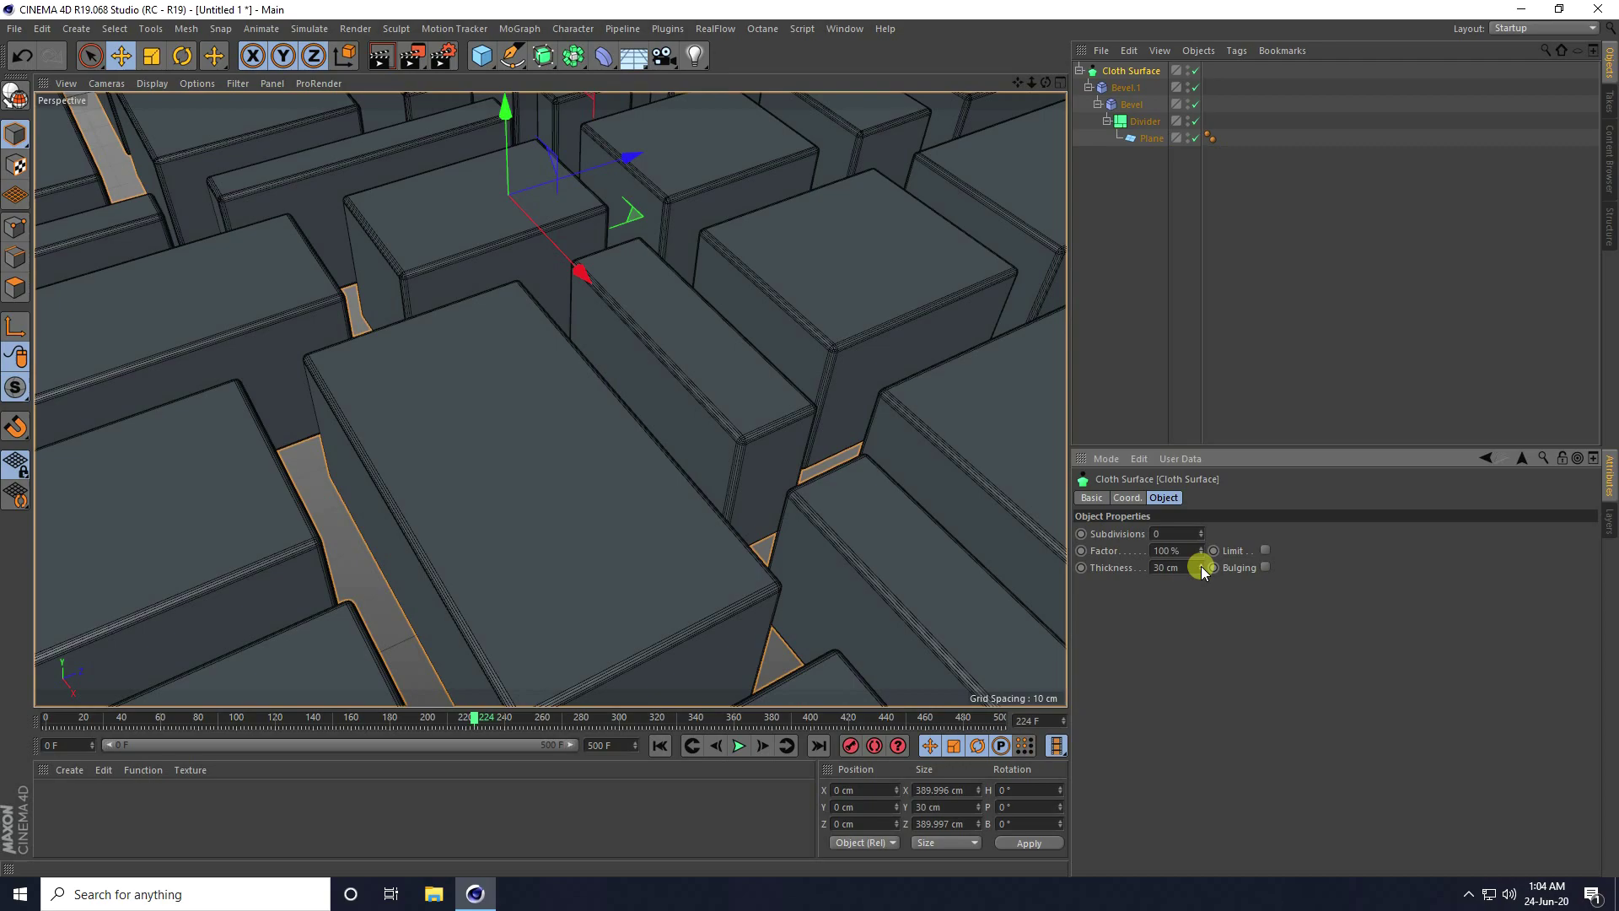
{"action": "right_click_drag", "start_coordinate": [620, 381], "coordinate": [572, 462], "text": "alt"}
Play the animation while orbiting around the block field, then rewind to frame 0.
{"action": "mouse_move", "coordinate": [572, 461]}
{"action": "left_mouse_down", "text": "alt"}
{"action": "mouse_move", "coordinate": [625, 467]}
{"action": "mouse_move", "coordinate": [597, 474]}
{"action": "left_mouse_up", "text": "alt"}
{"action": "left_click", "coordinate": [660, 746]}
{"action": "left_click", "coordinate": [731, 751]}
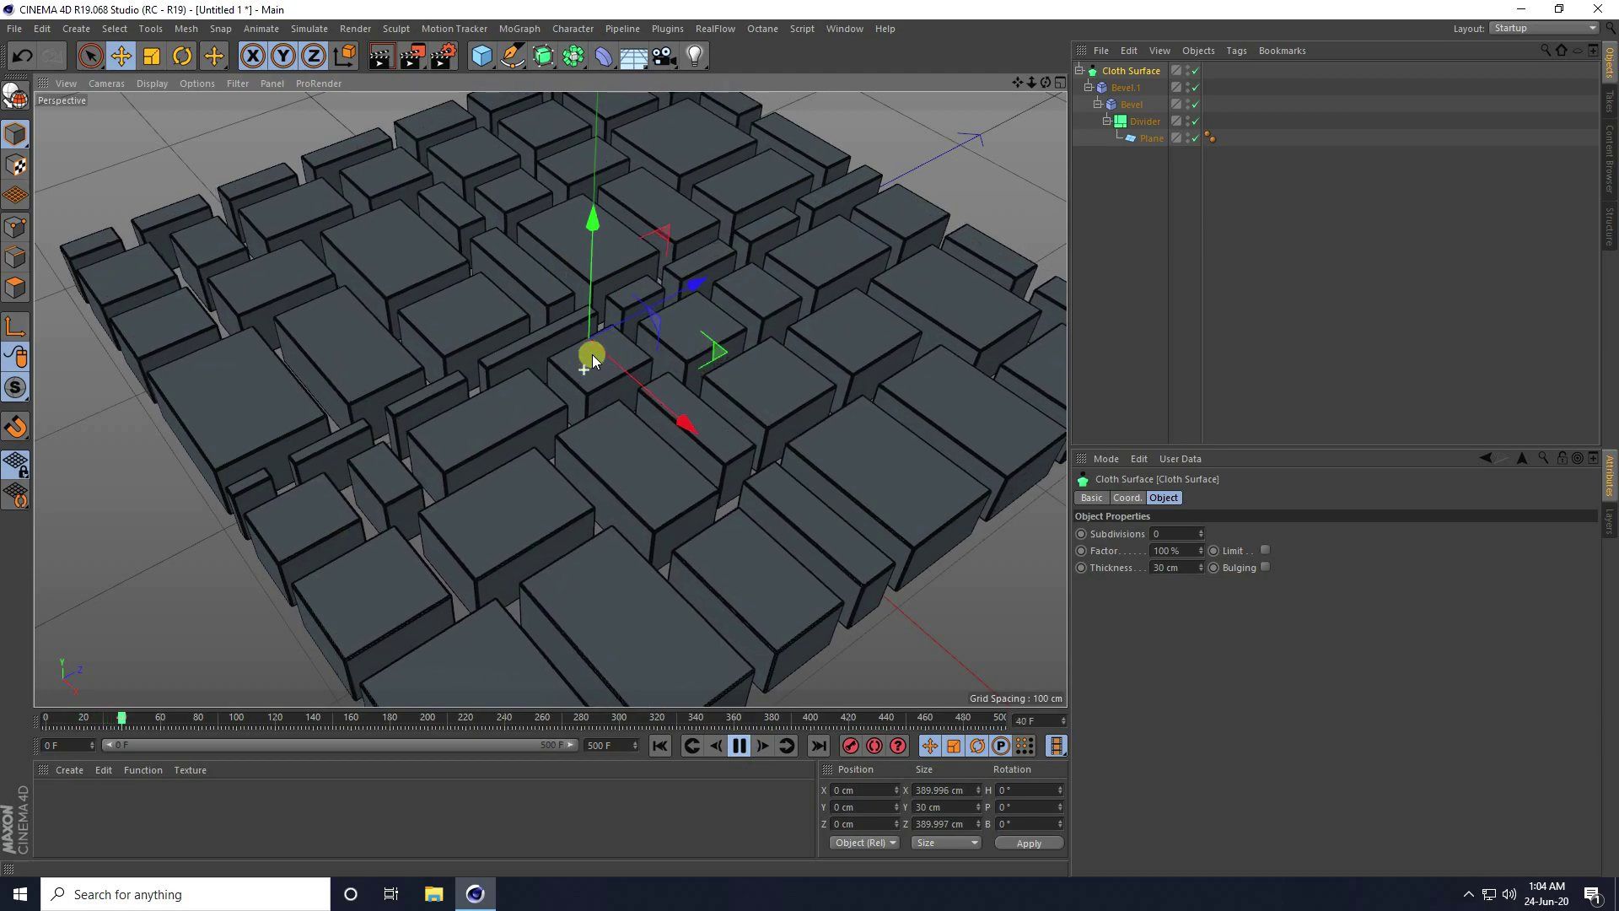
{"action": "right_click_drag", "start_coordinate": [573, 510], "coordinate": [549, 572], "text": "alt"}
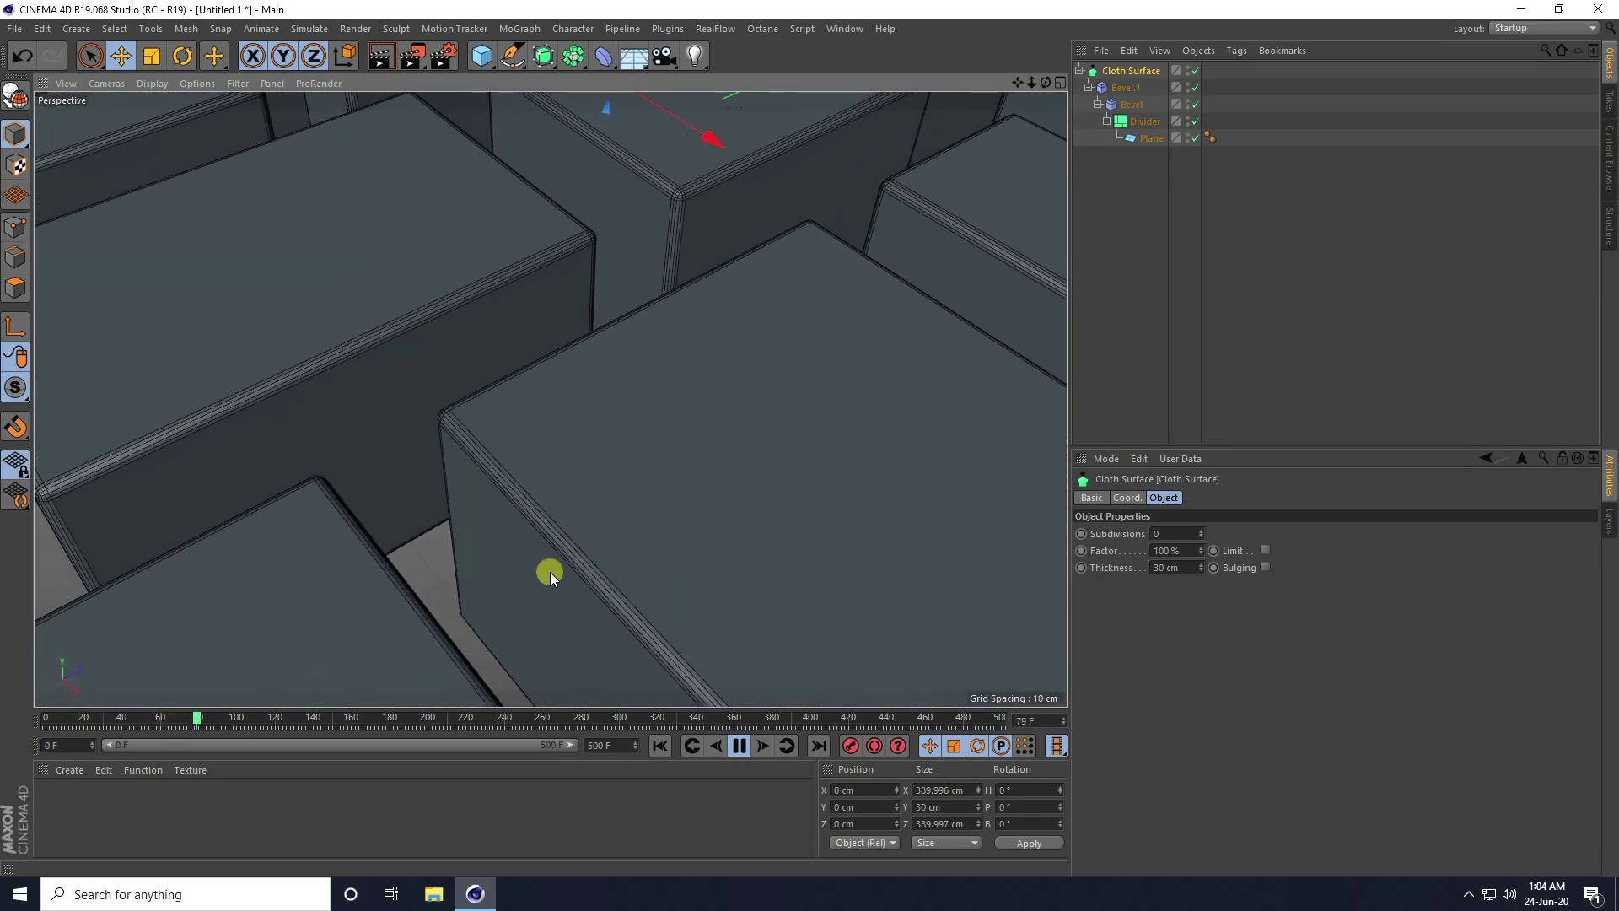
{"action": "right_click_drag", "start_coordinate": [620, 349], "coordinate": [543, 496], "text": "alt"}
{"action": "middle_click_drag", "start_coordinate": [571, 443], "coordinate": [560, 493], "text": "alt"}
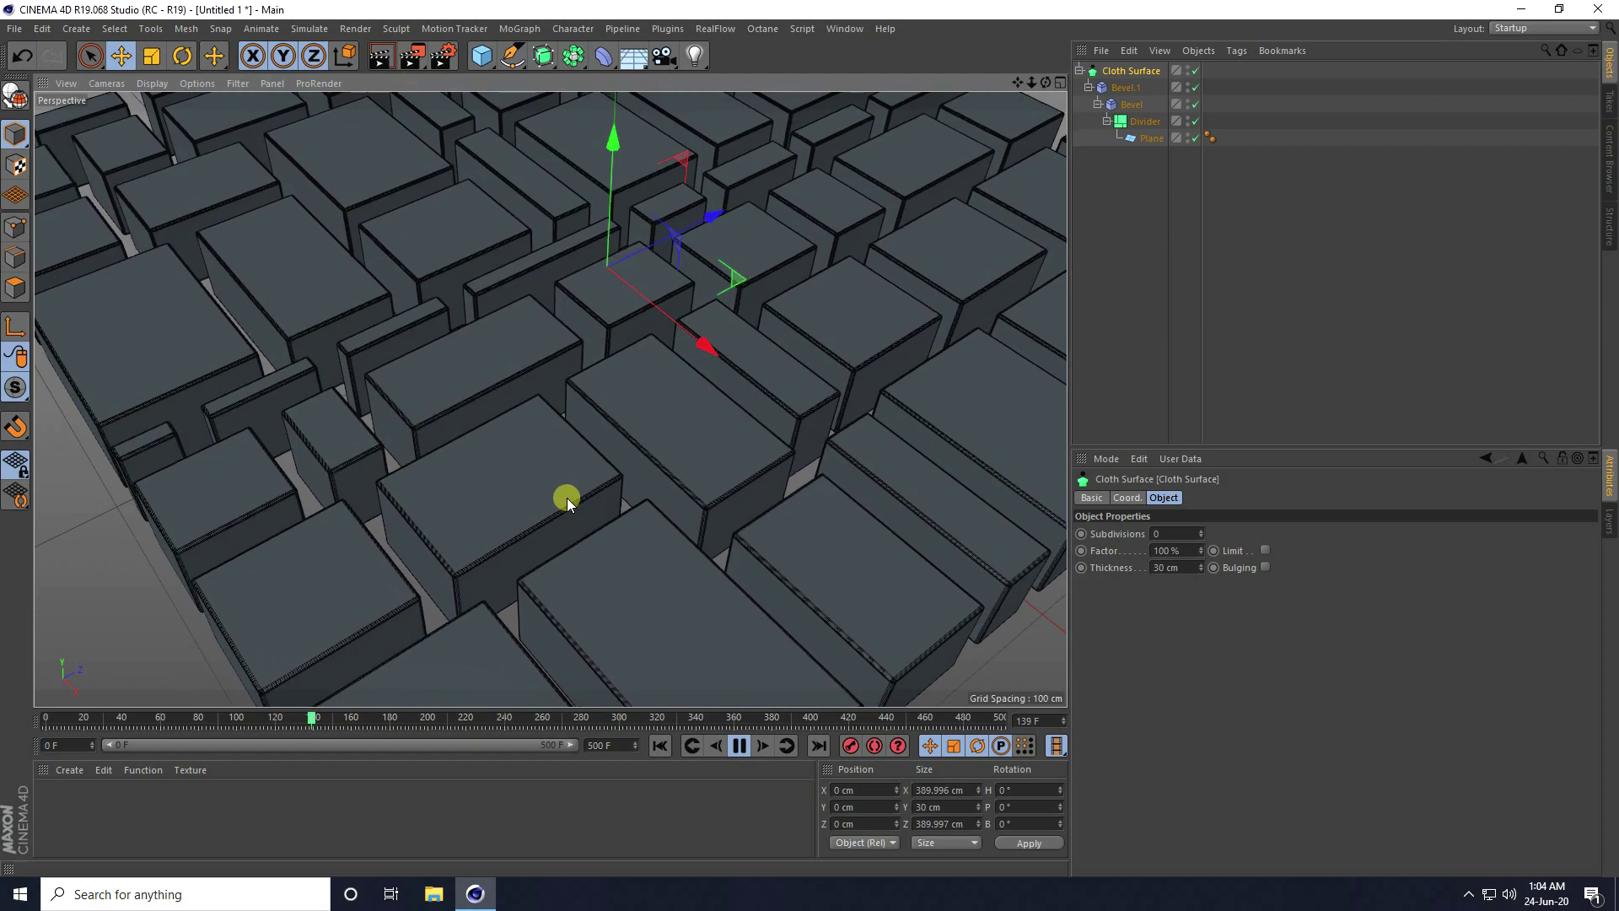
{"action": "left_click", "coordinate": [739, 745]}
{"action": "left_click", "coordinate": [660, 746]}
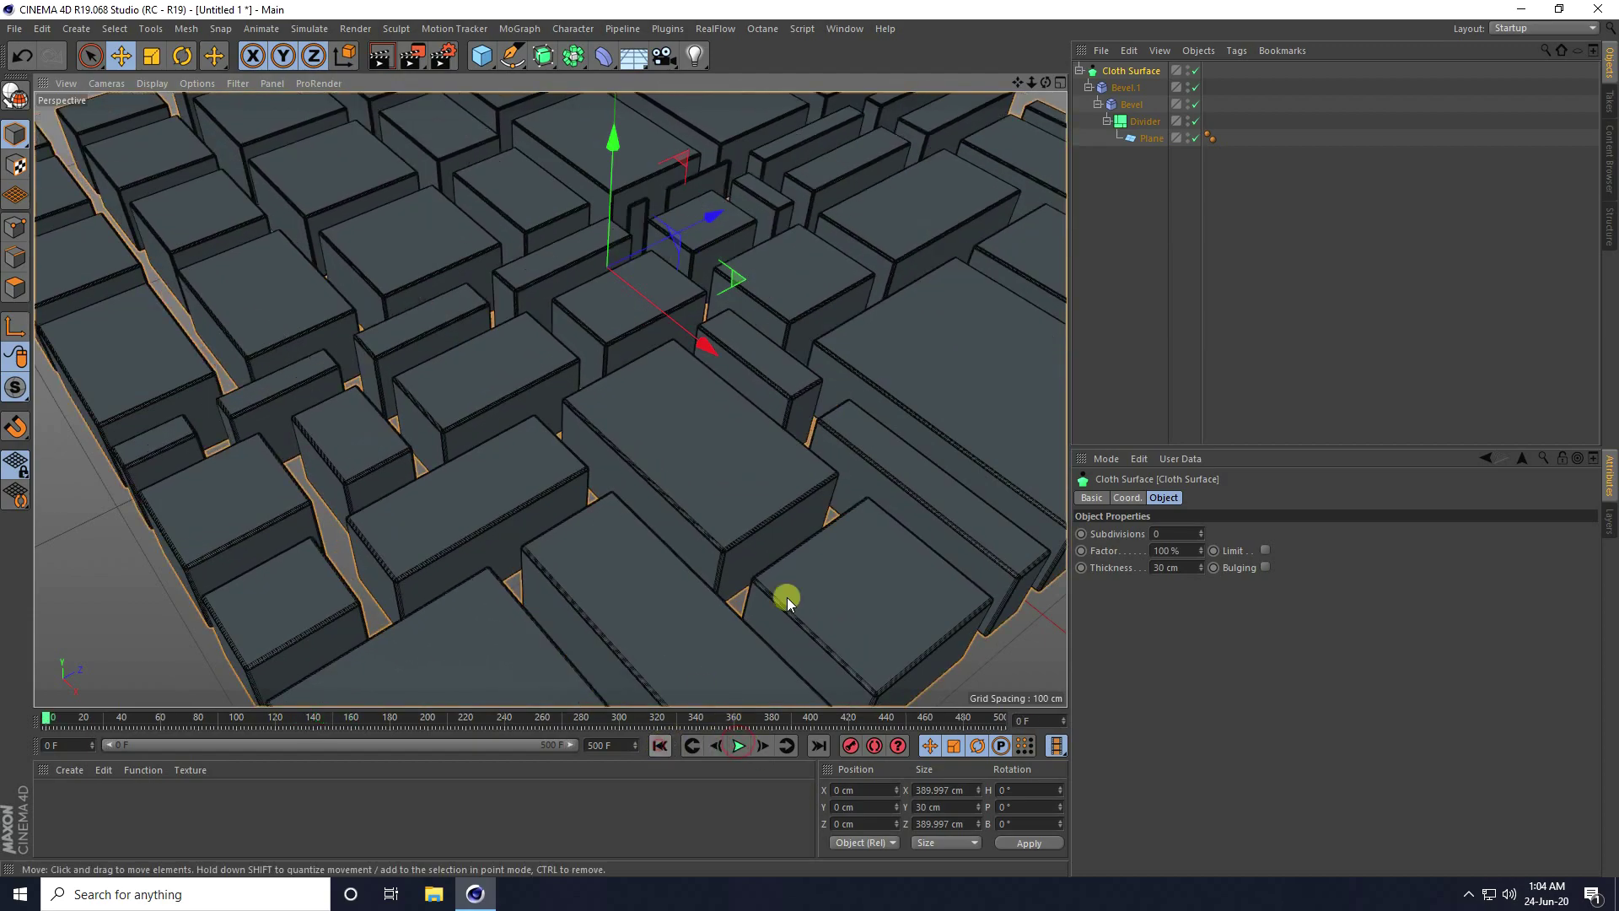
Add a Vibrate tag to Cloth Surface with position enabled, Y amplitude 50 cm, frequency 0.5.
{"action": "right_click", "coordinate": [1144, 73]}
{"action": "mouse_move", "coordinate": [1221, 81]}
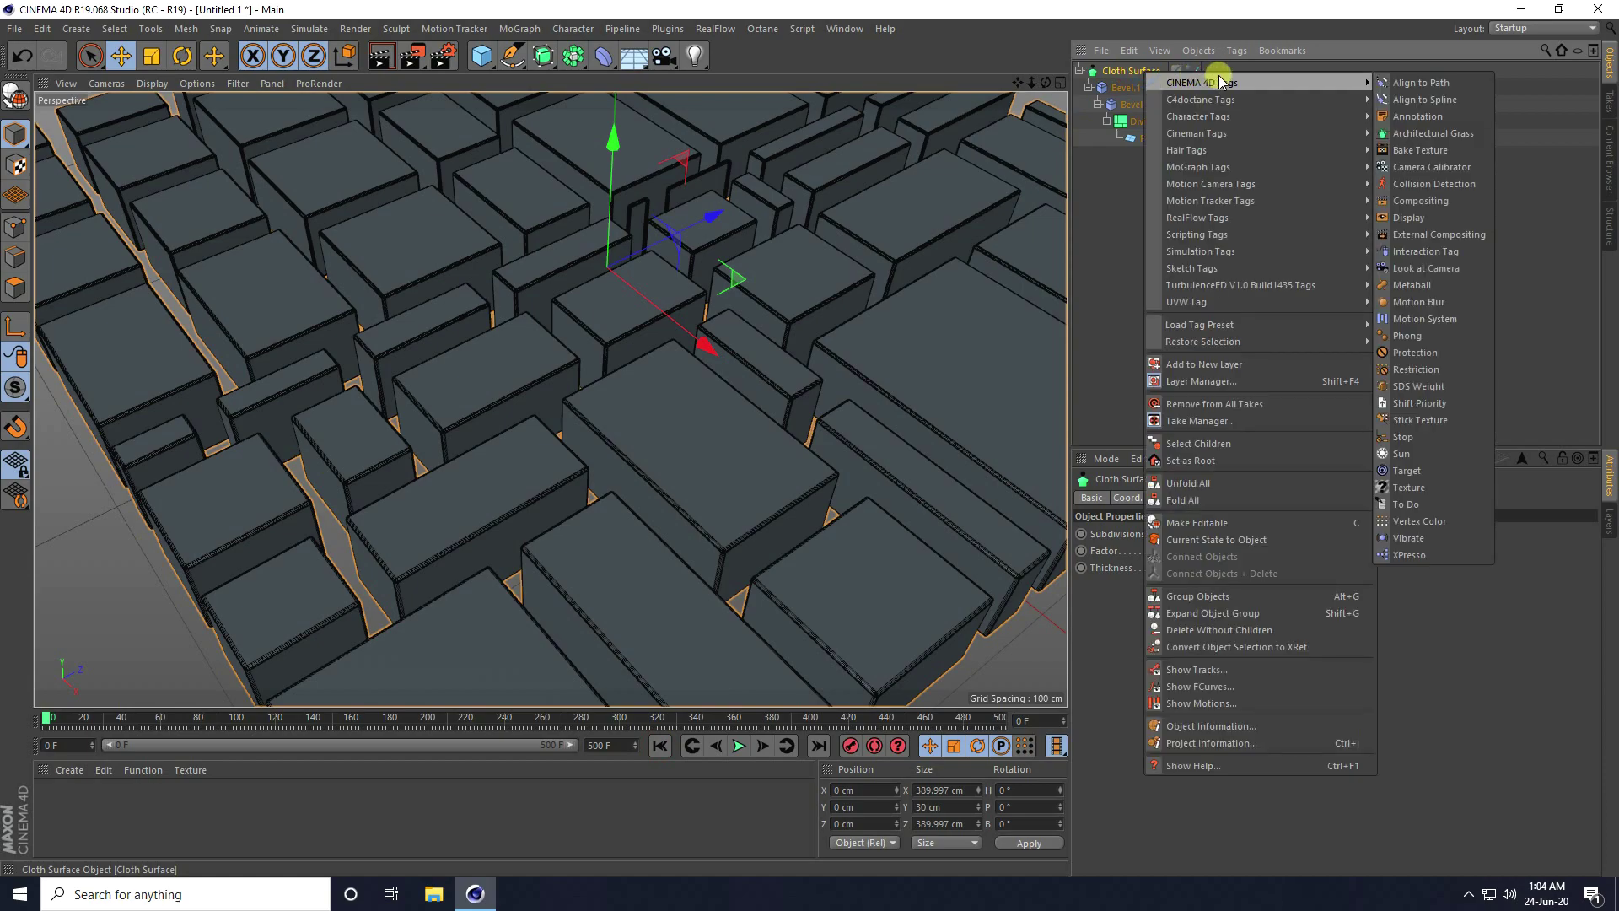
{"action": "left_click", "coordinate": [1439, 539]}
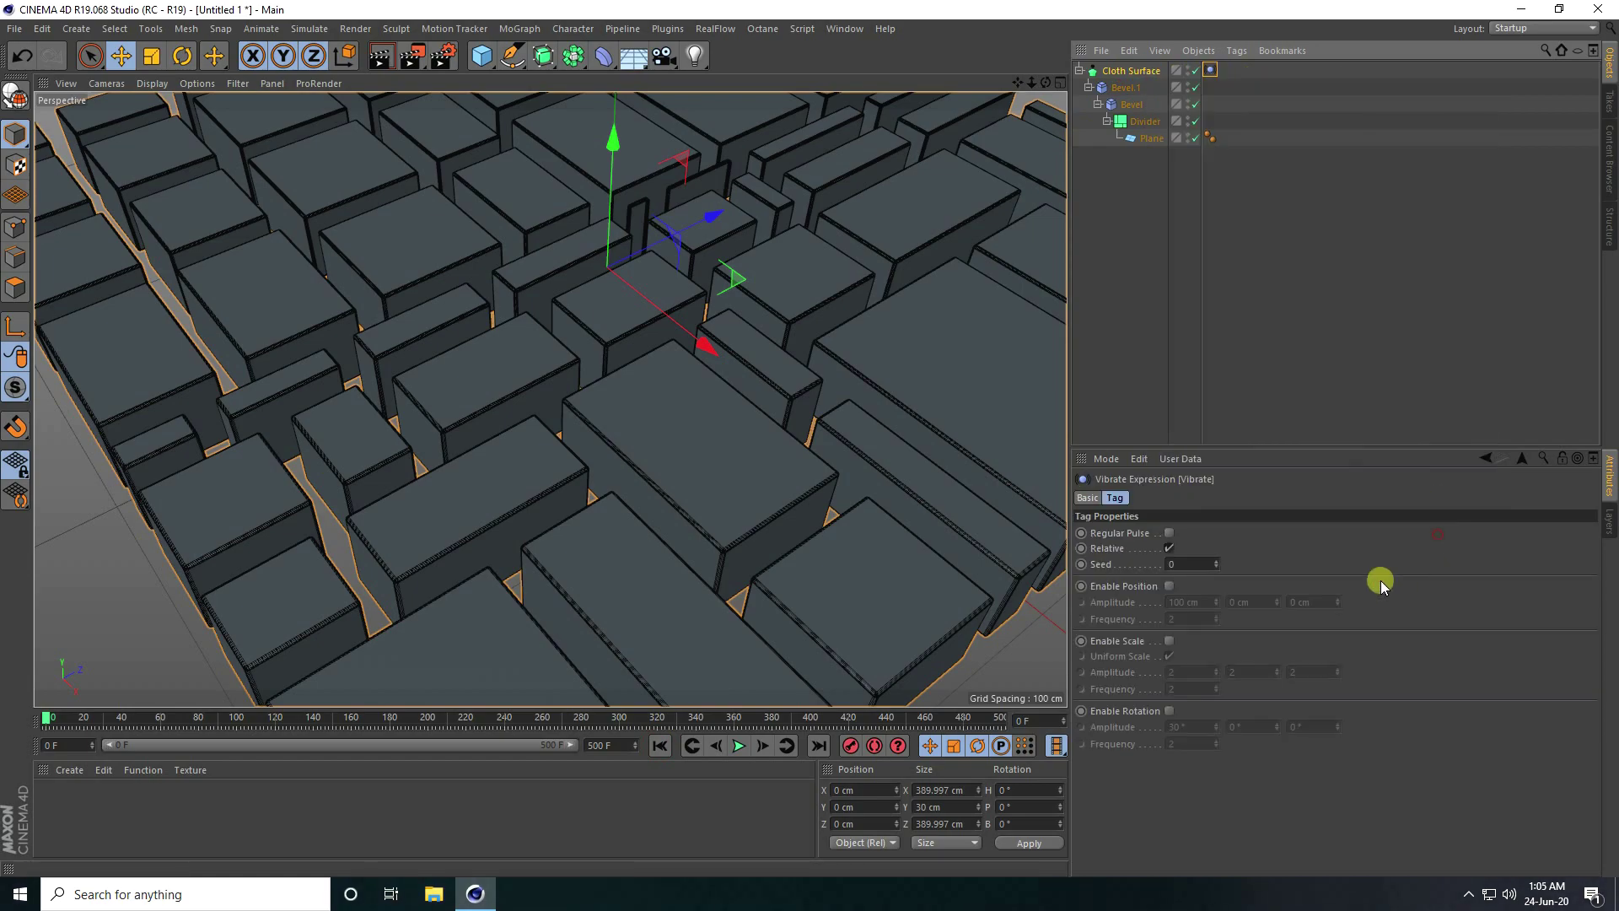
{"action": "left_click", "coordinate": [1169, 586]}
{"action": "left_click", "coordinate": [1206, 601]}
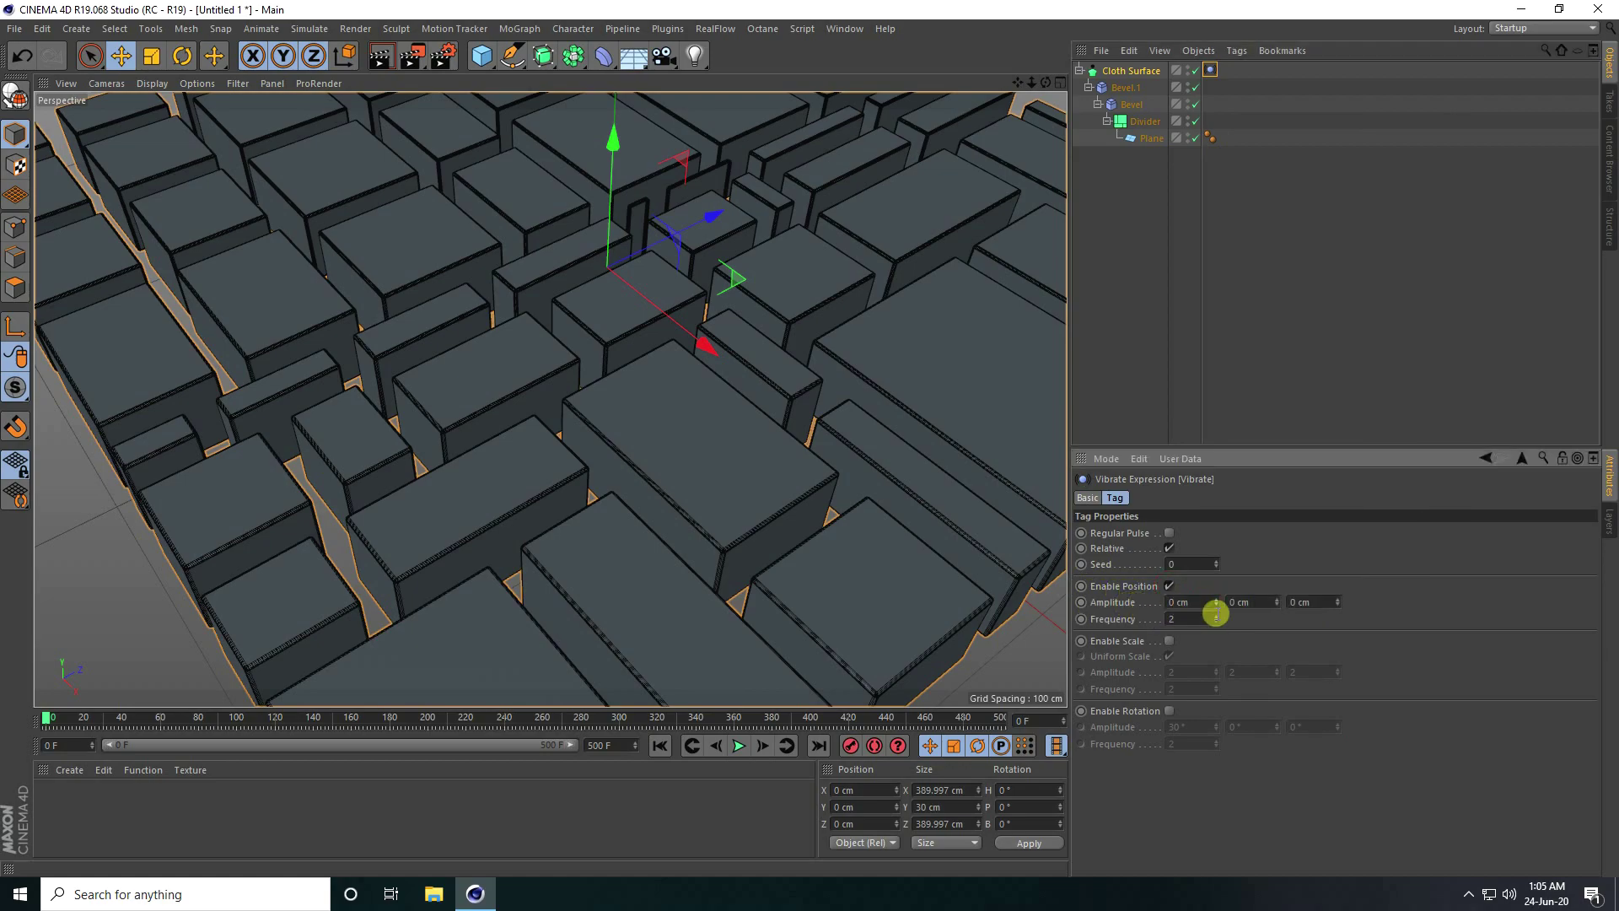
{"action": "left_click", "coordinate": [1263, 601]}
{"action": "left_click", "coordinate": [1245, 601]}
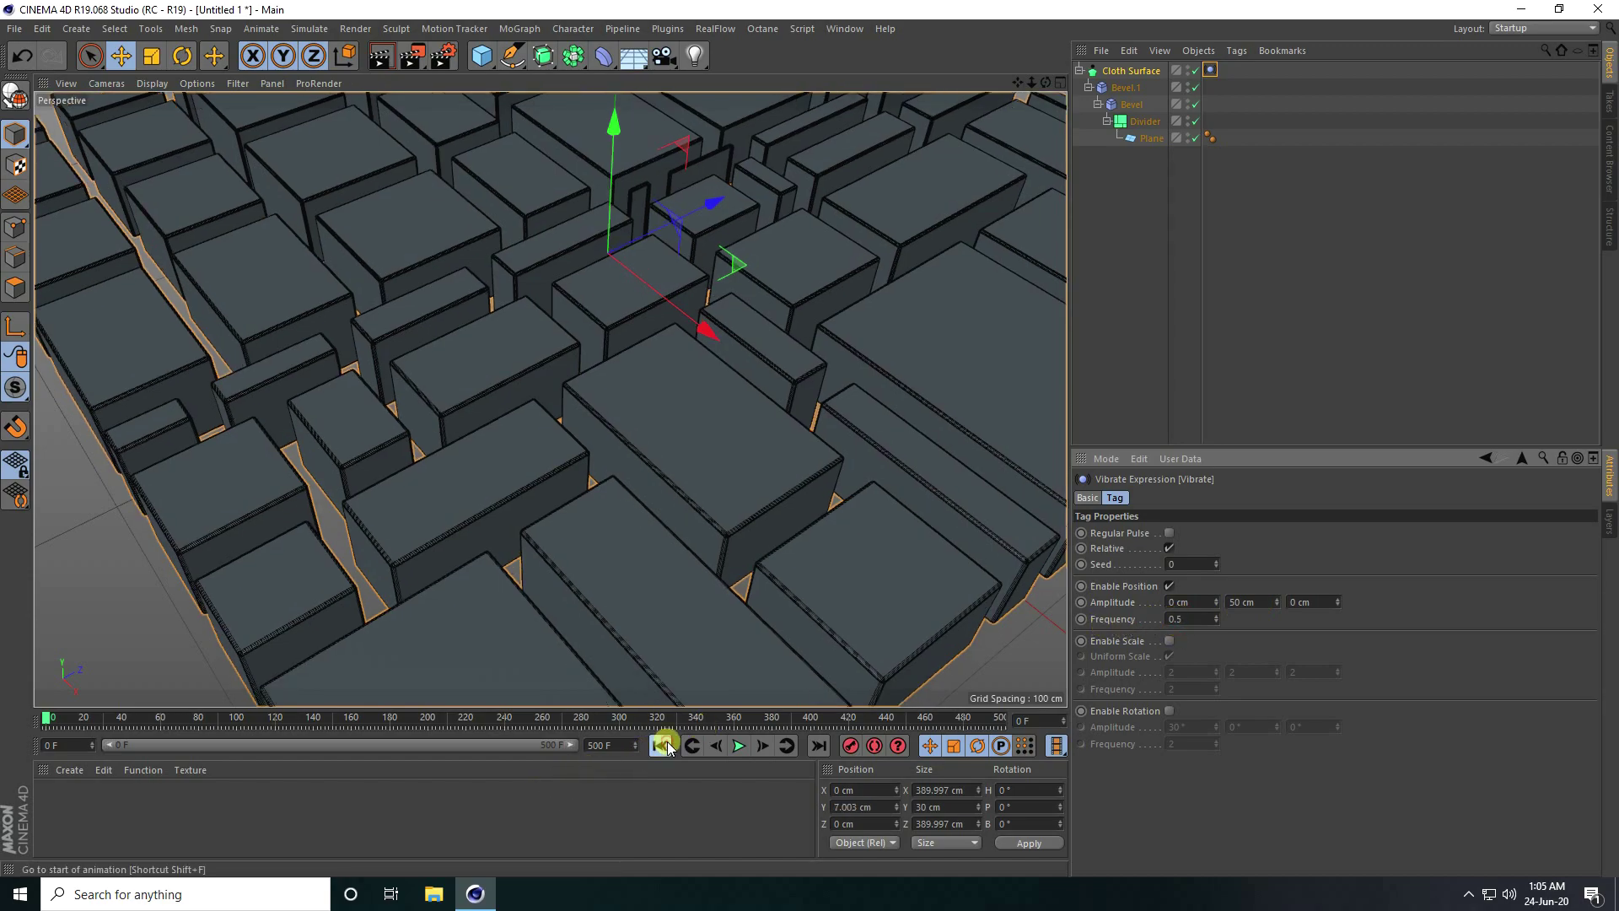
{"action": "scroll", "coordinate": [513, 512], "scroll_direction": "down", "scroll_amount": 5}
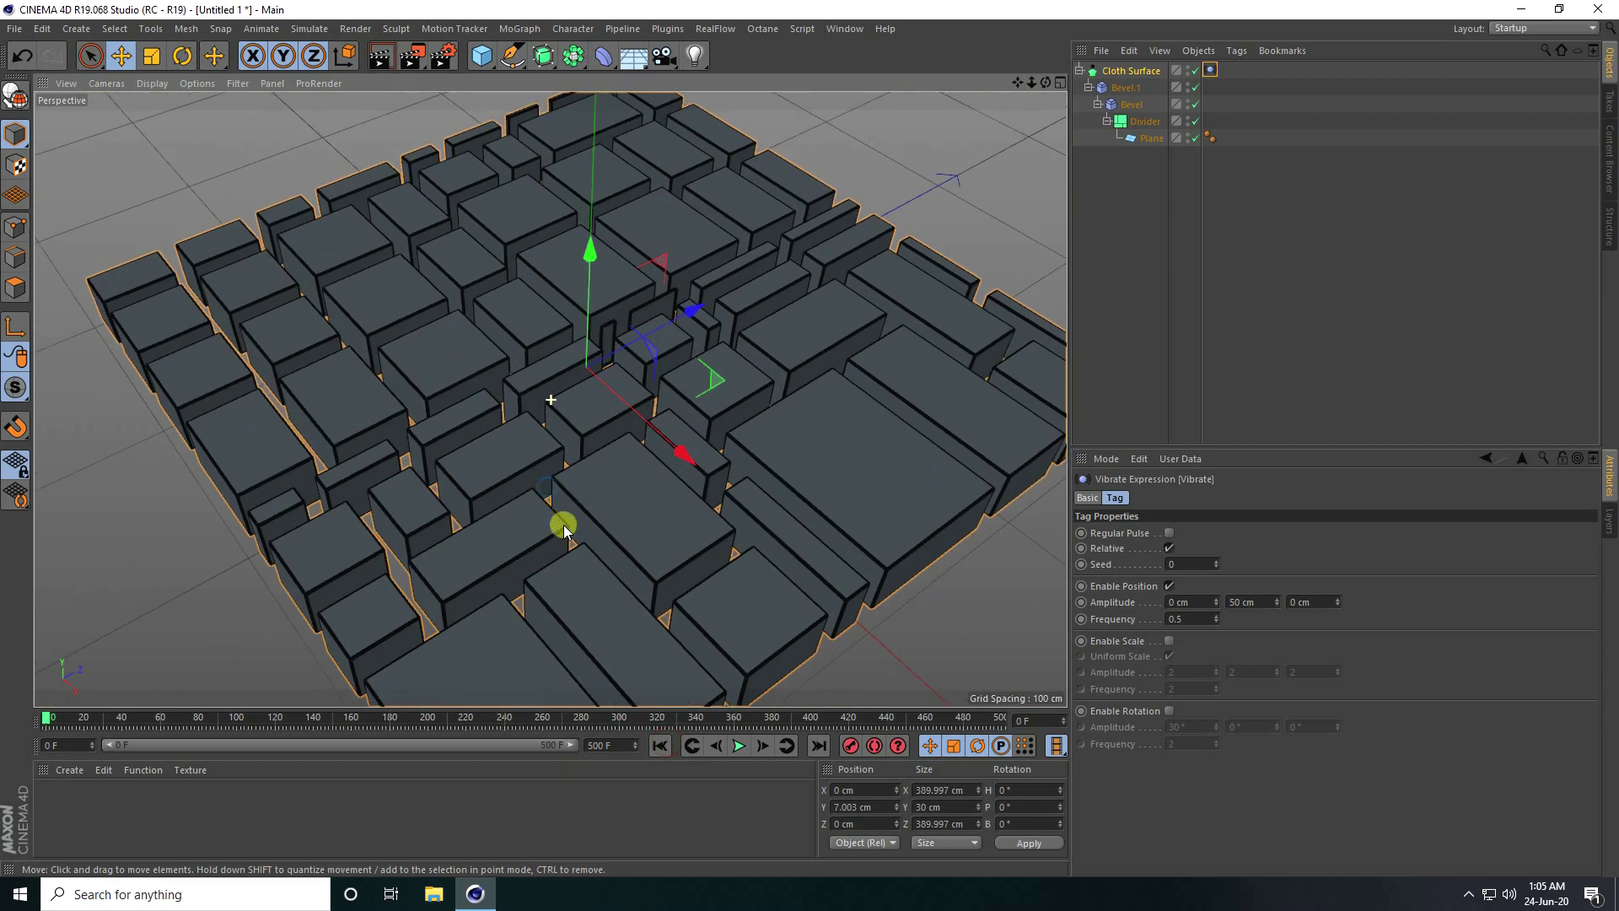
Preview the vibrating blocks, rewind to frame 0, then collapse and select the Cloth Surface.
{"action": "left_click", "coordinate": [740, 745]}
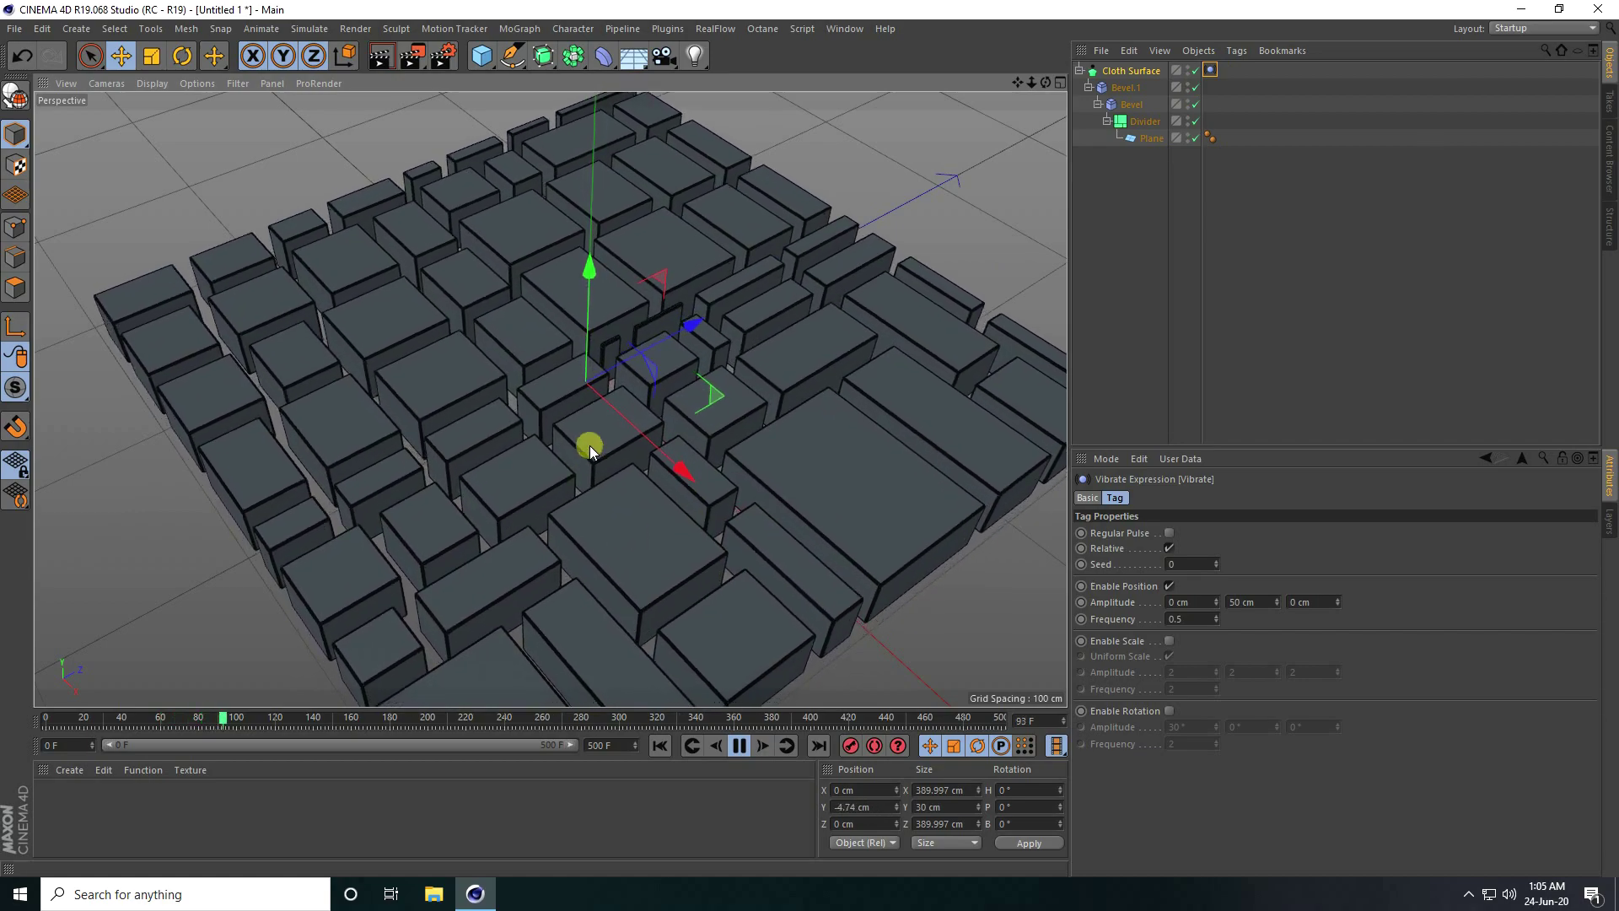
{"action": "left_click", "coordinate": [739, 746]}
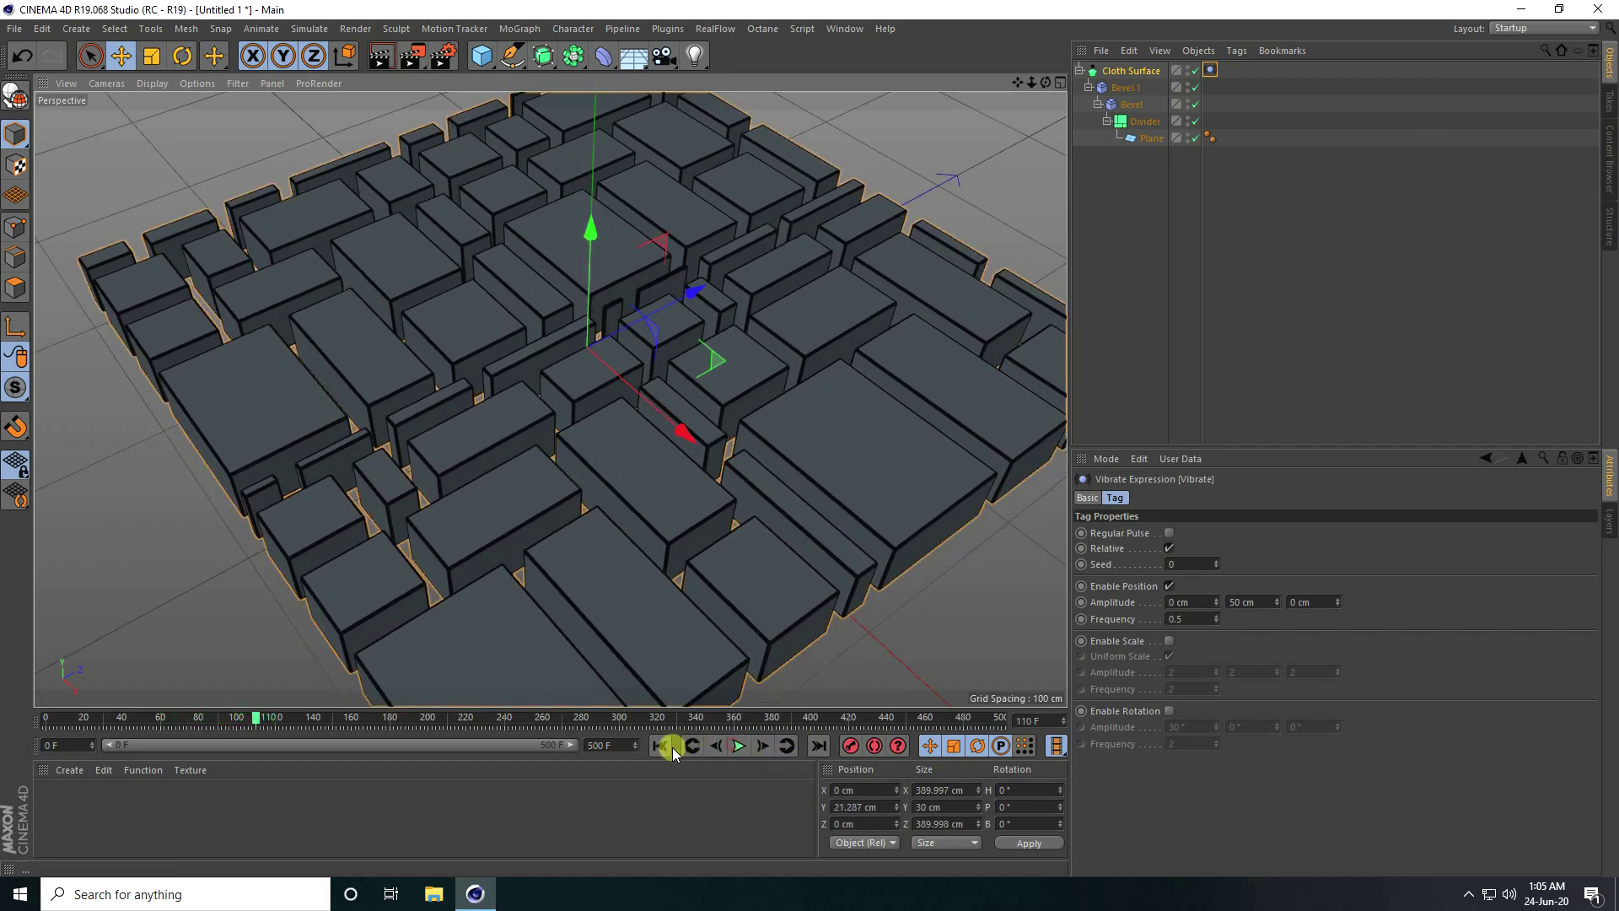
{"action": "left_click", "coordinate": [659, 745]}
{"action": "left_click", "coordinate": [1080, 71]}
{"action": "left_click", "coordinate": [1121, 70]}
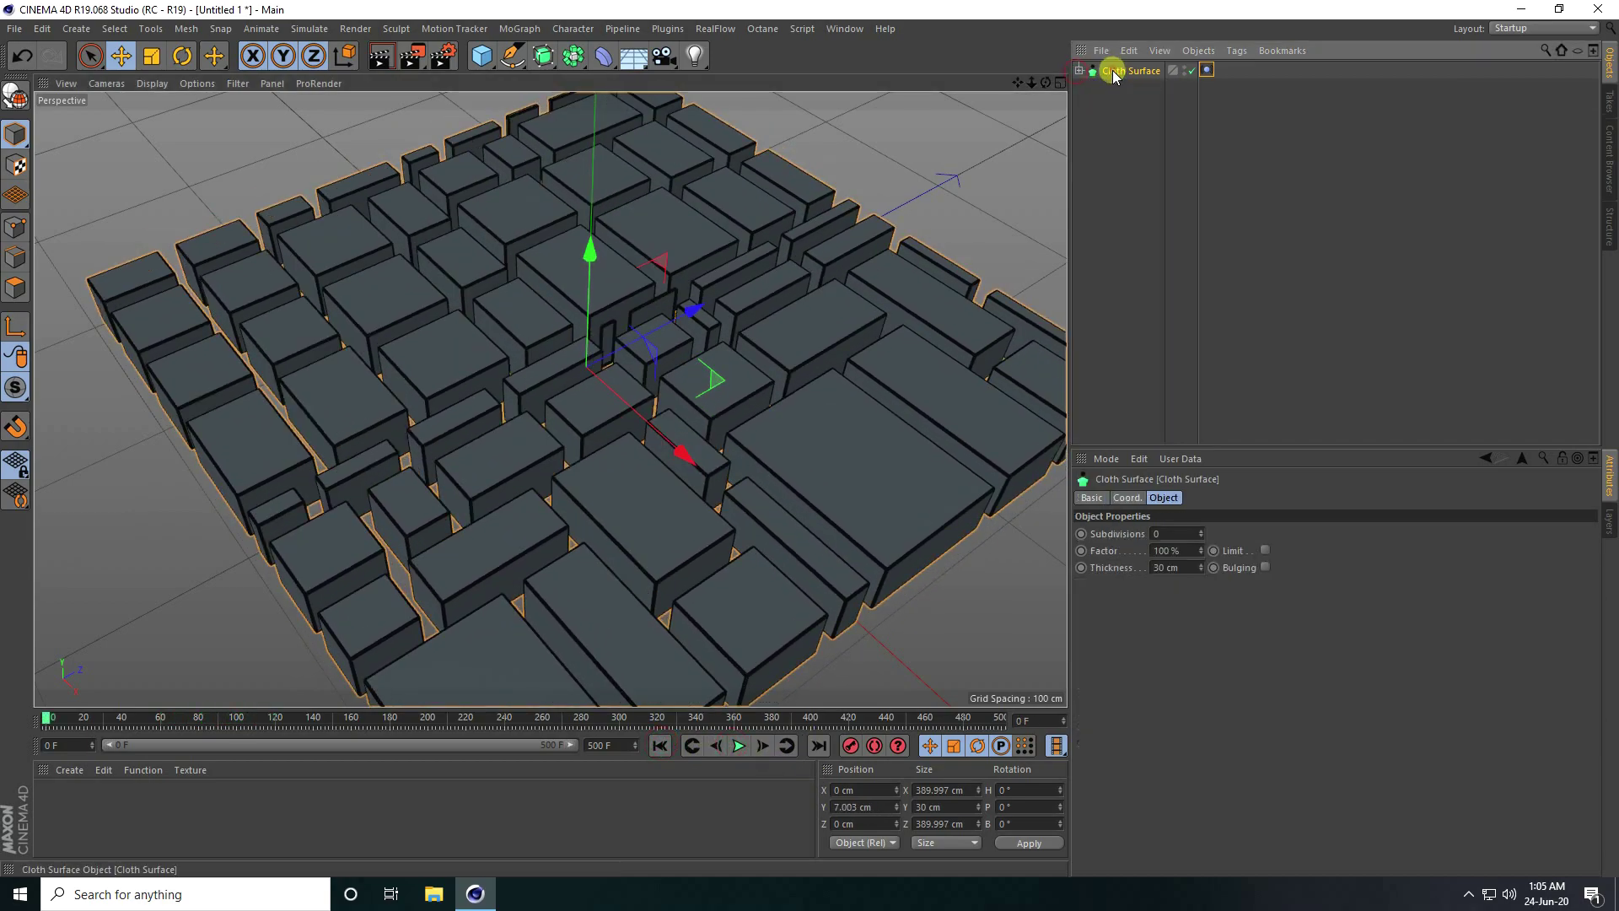
Duplicate the Cloth Surface and raise the copy's Divider random seed to 1236.
{"action": "key", "text": "ctrl+c"}
{"action": "key", "text": "ctrl+v"}
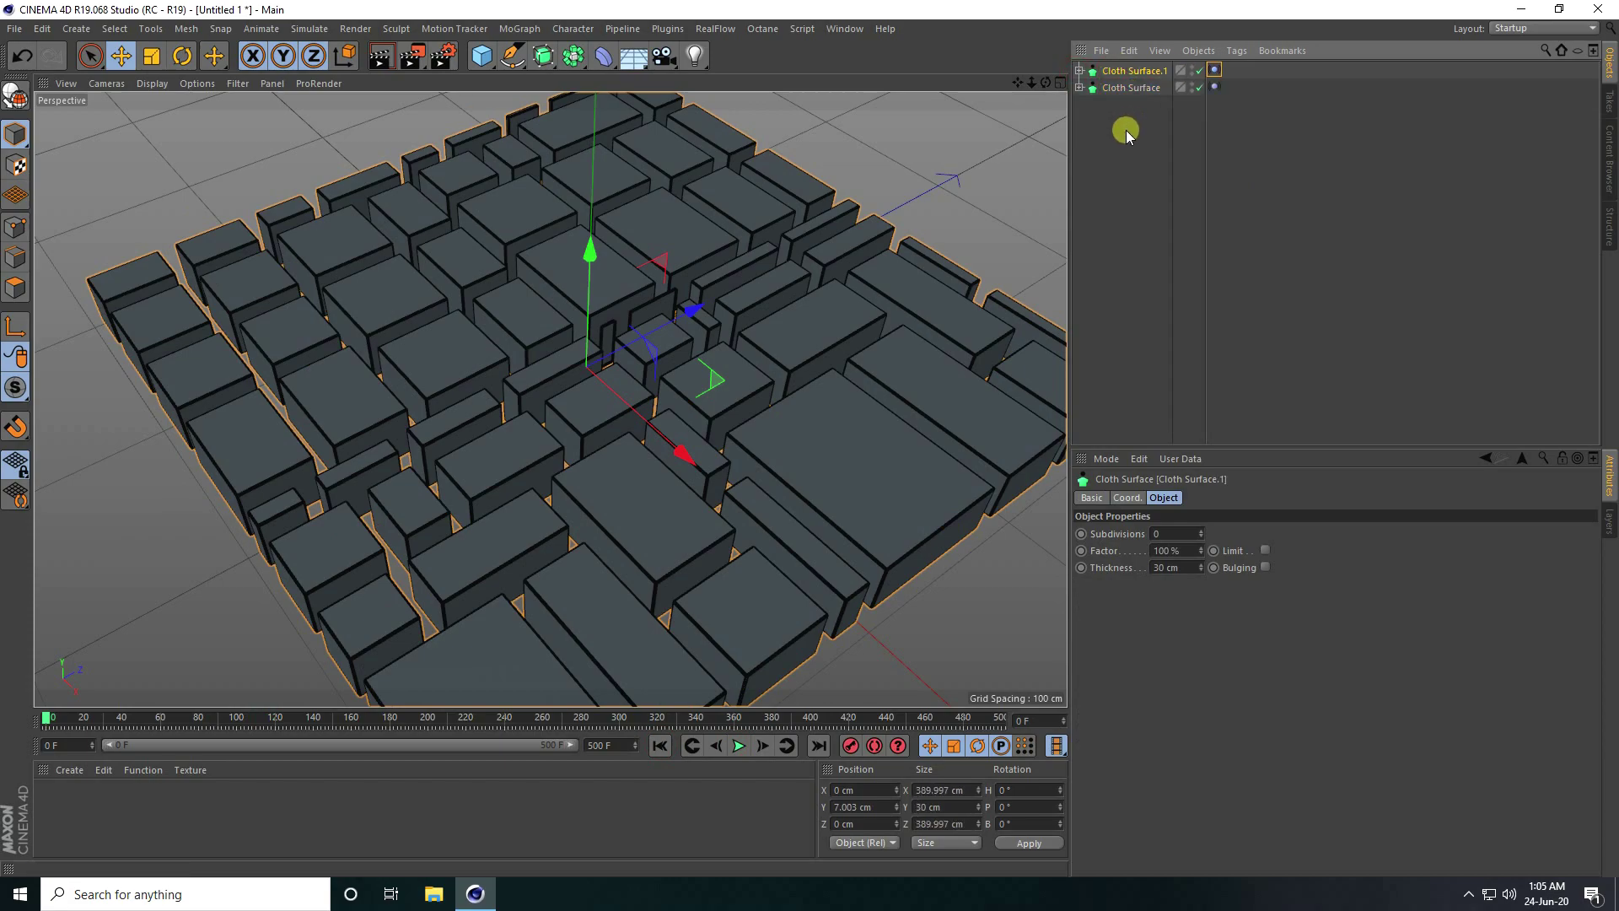
{"action": "left_click", "coordinate": [1080, 73]}
{"action": "left_click", "coordinate": [1157, 123]}
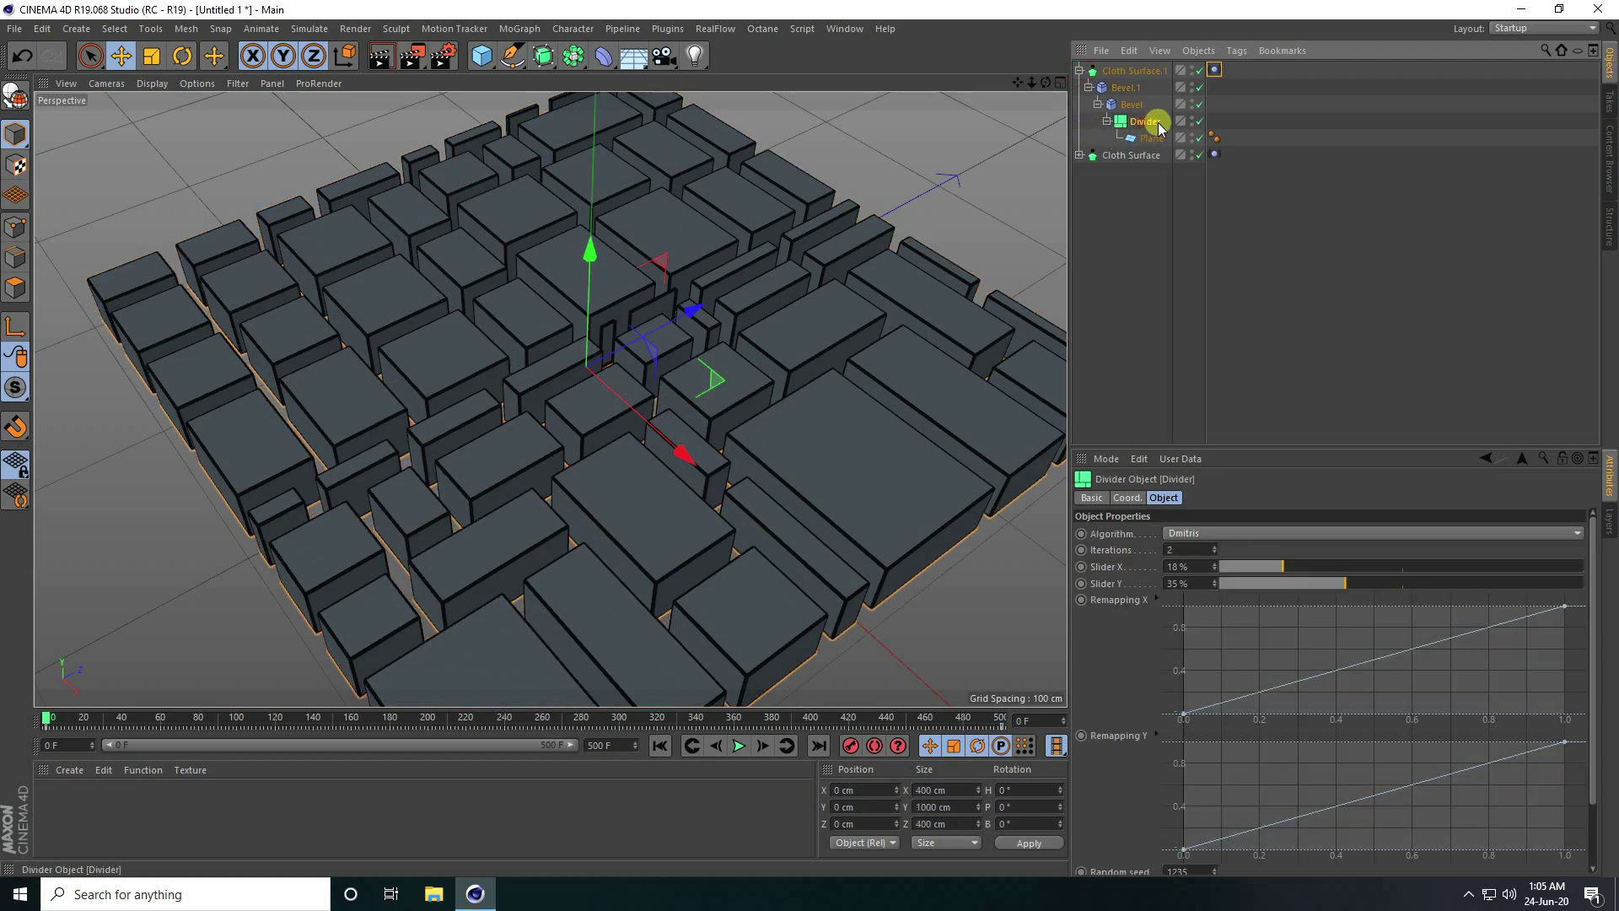
{"action": "middle_click_drag", "start_coordinate": [1121, 651], "coordinate": [1145, 574]}
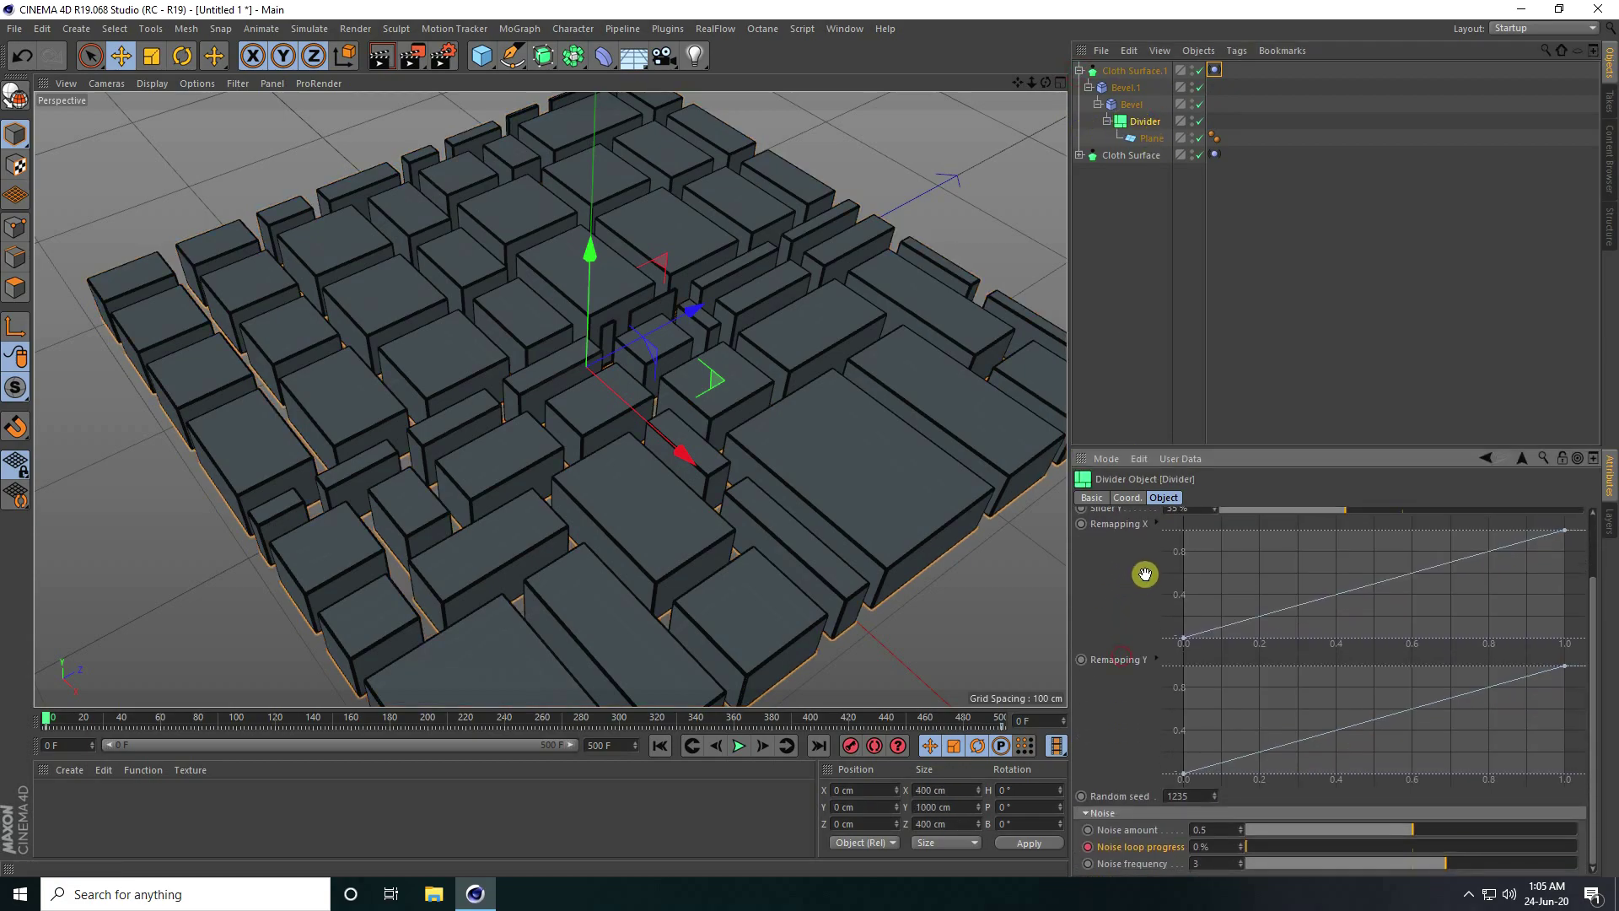
{"action": "left_click", "coordinate": [1215, 795]}
{"action": "right_click_drag", "start_coordinate": [562, 485], "coordinate": [604, 439], "text": "alt"}
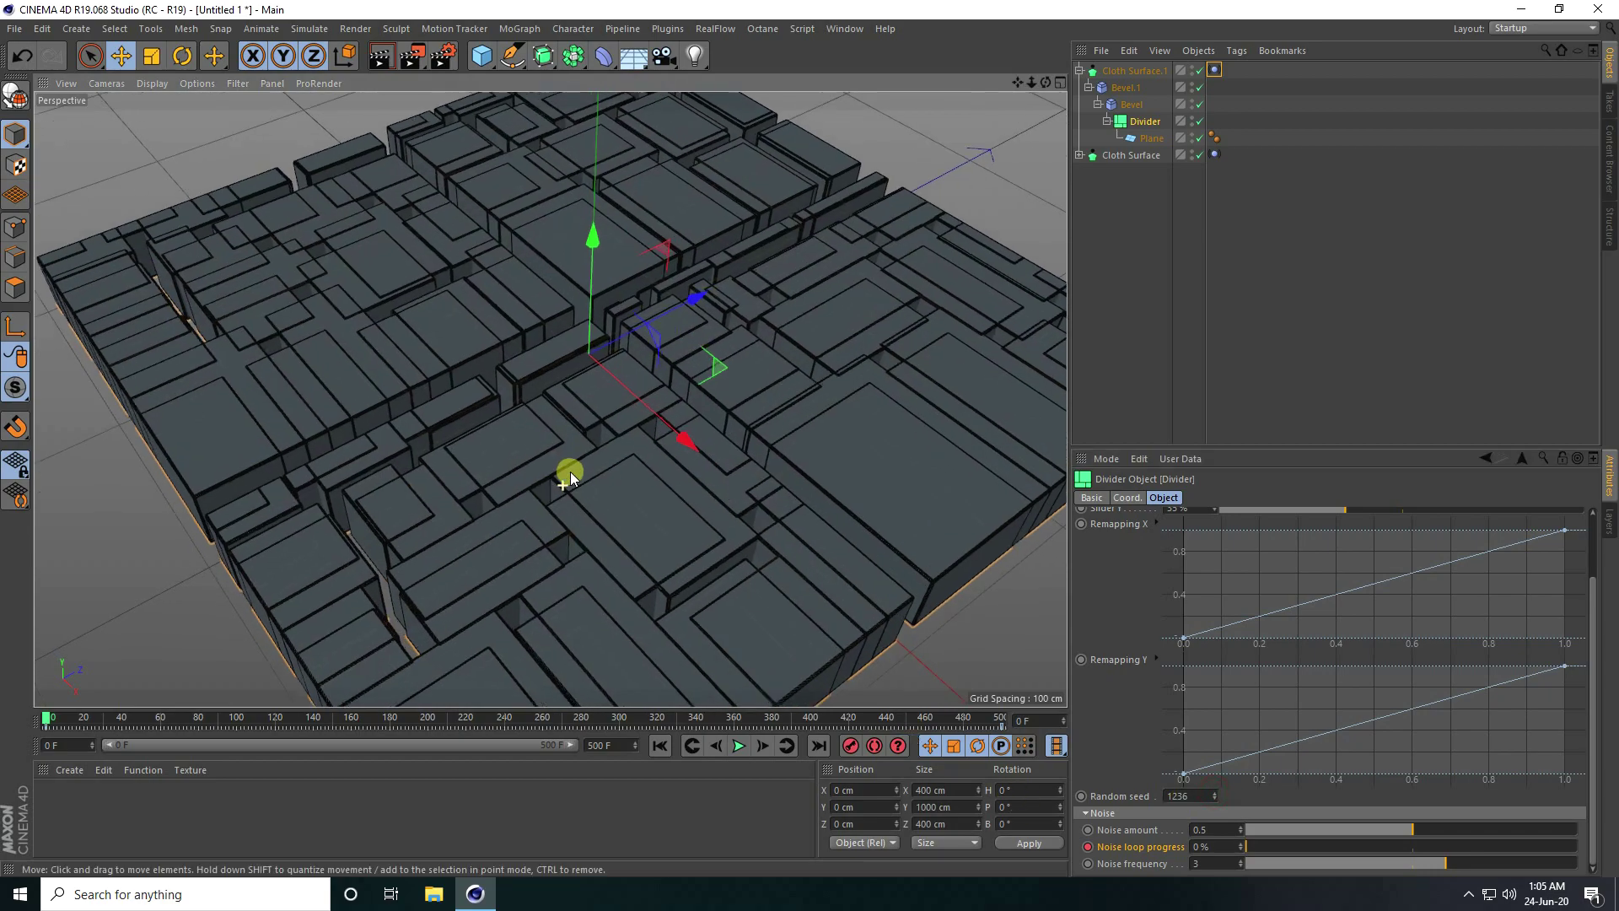
{"action": "left_click", "coordinate": [1132, 124]}
Thicken Cloth Surface.1 to 35 cm.
{"action": "left_click", "coordinate": [1120, 71]}
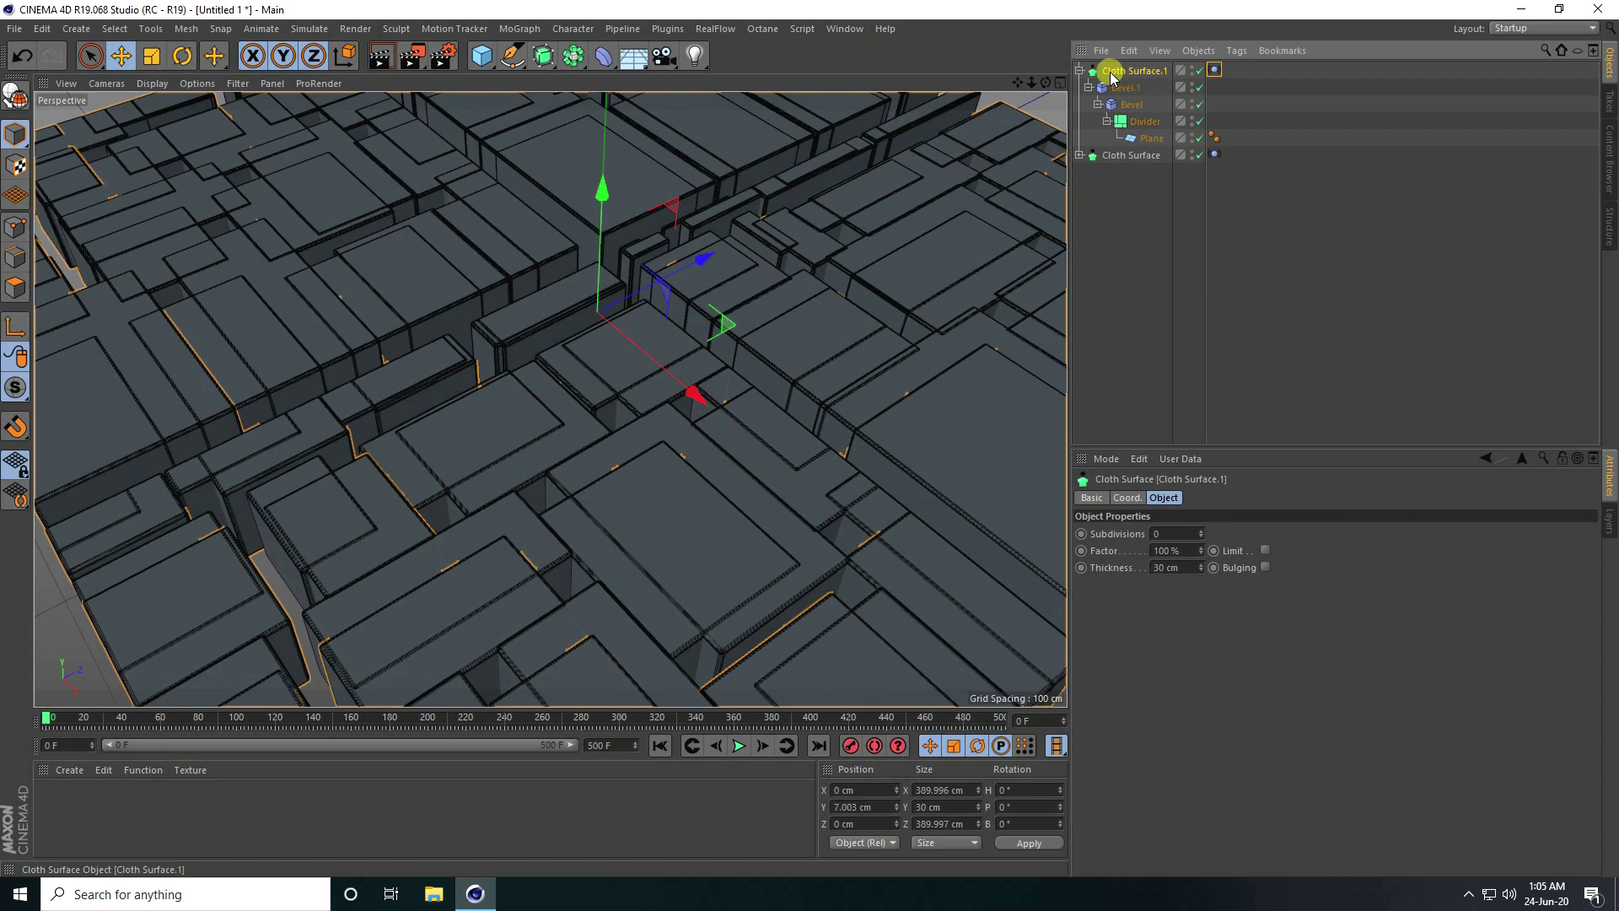
{"action": "left_click_drag", "start_coordinate": [1202, 562], "coordinate": [1200, 574]}
{"action": "left_click_drag", "start_coordinate": [623, 487], "coordinate": [635, 530], "text": "alt"}
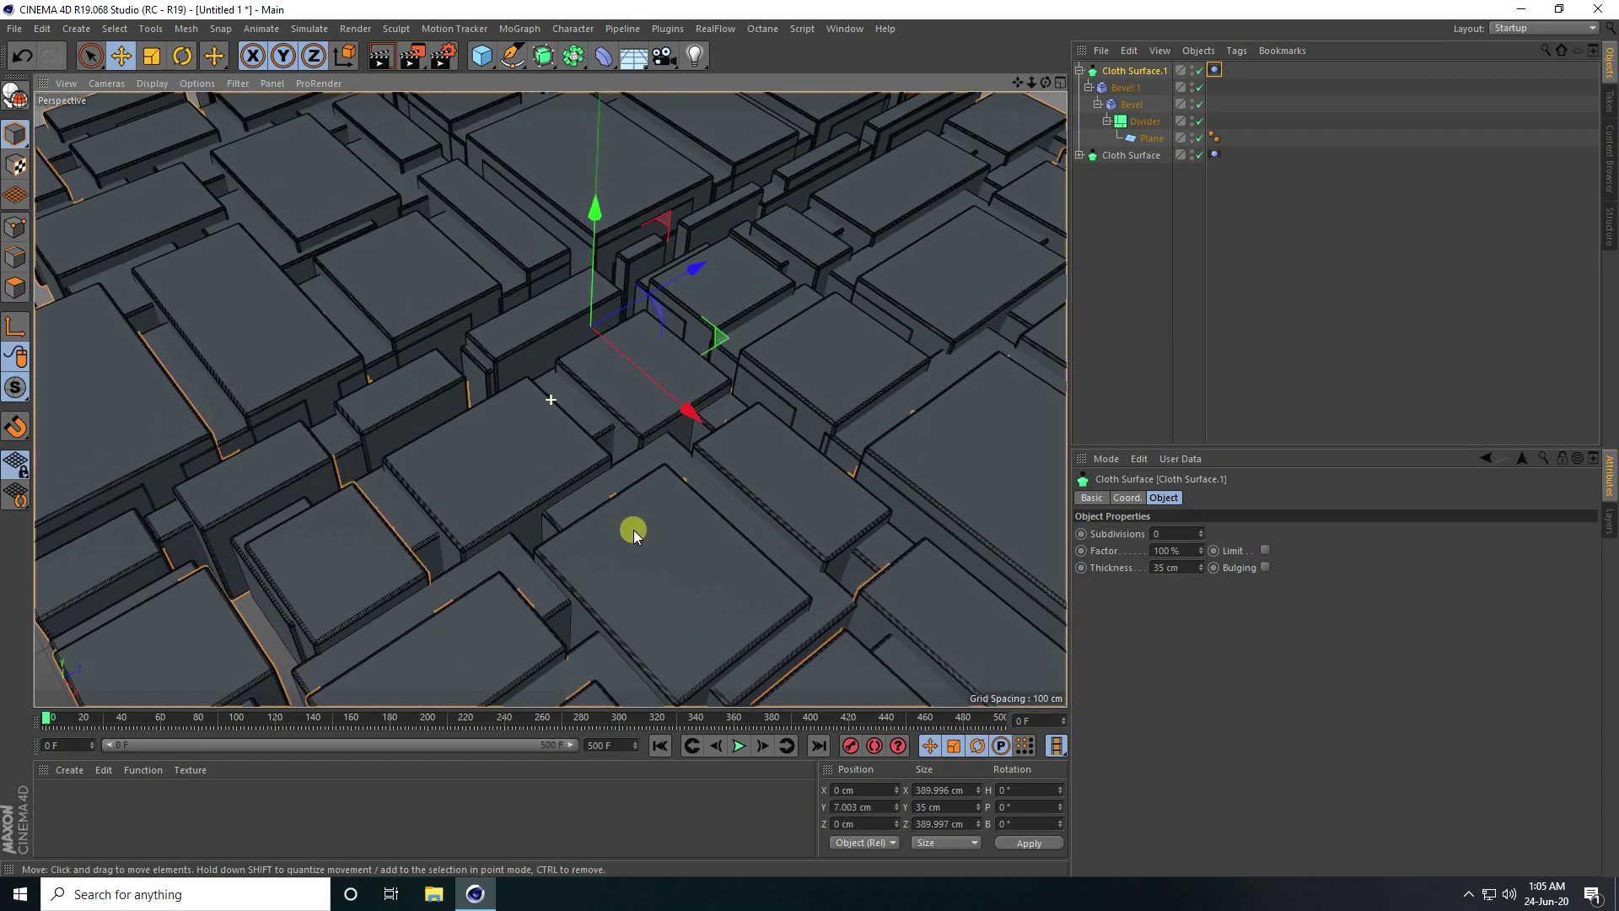
Give Cloth Surface.1's Vibrate tag seed 1, Y amplitude 60 cm, frequency 0.6, then preview it.
{"action": "left_click", "coordinate": [1215, 71]}
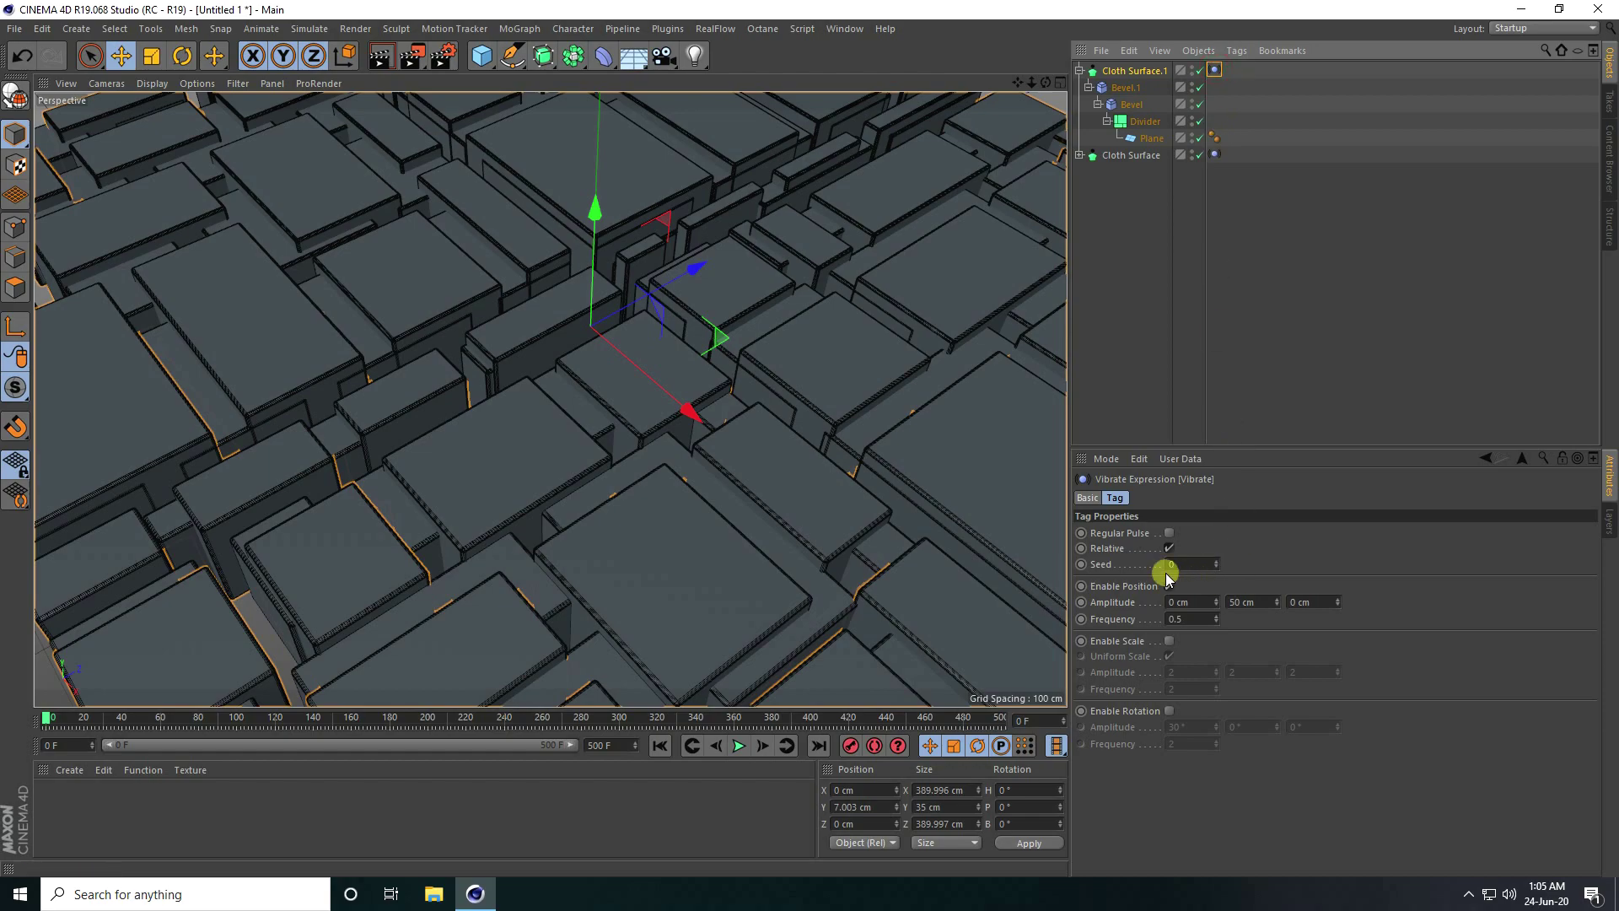
{"action": "left_click", "coordinate": [1217, 561]}
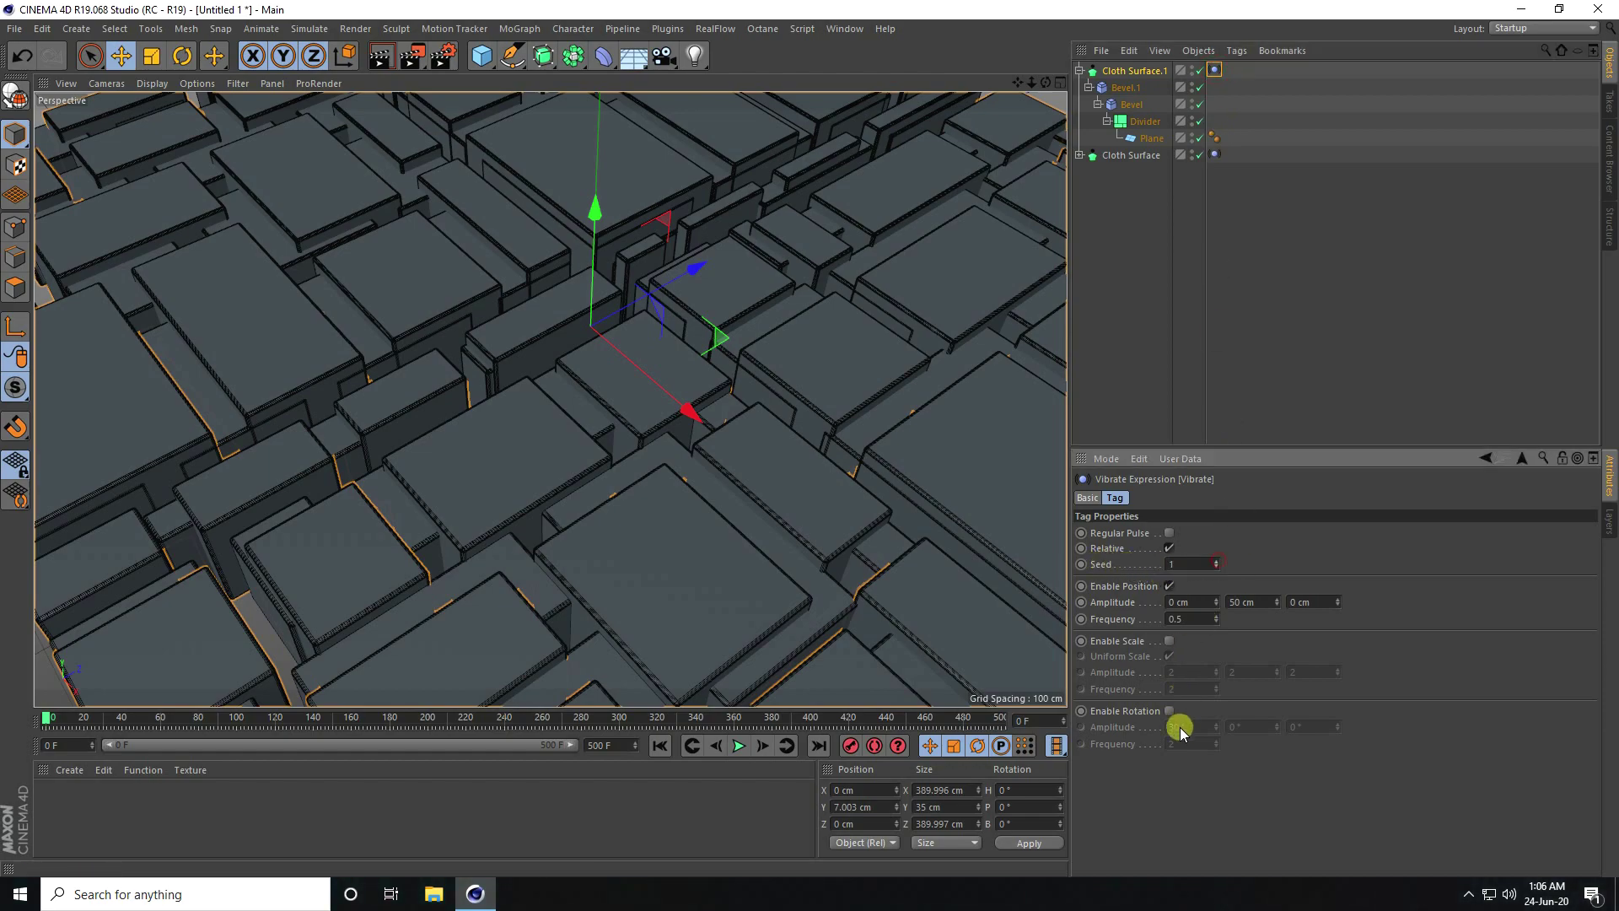
{"action": "left_click", "coordinate": [1219, 615]}
{"action": "scroll", "coordinate": [534, 426], "scroll_direction": "down", "scroll_amount": 5}
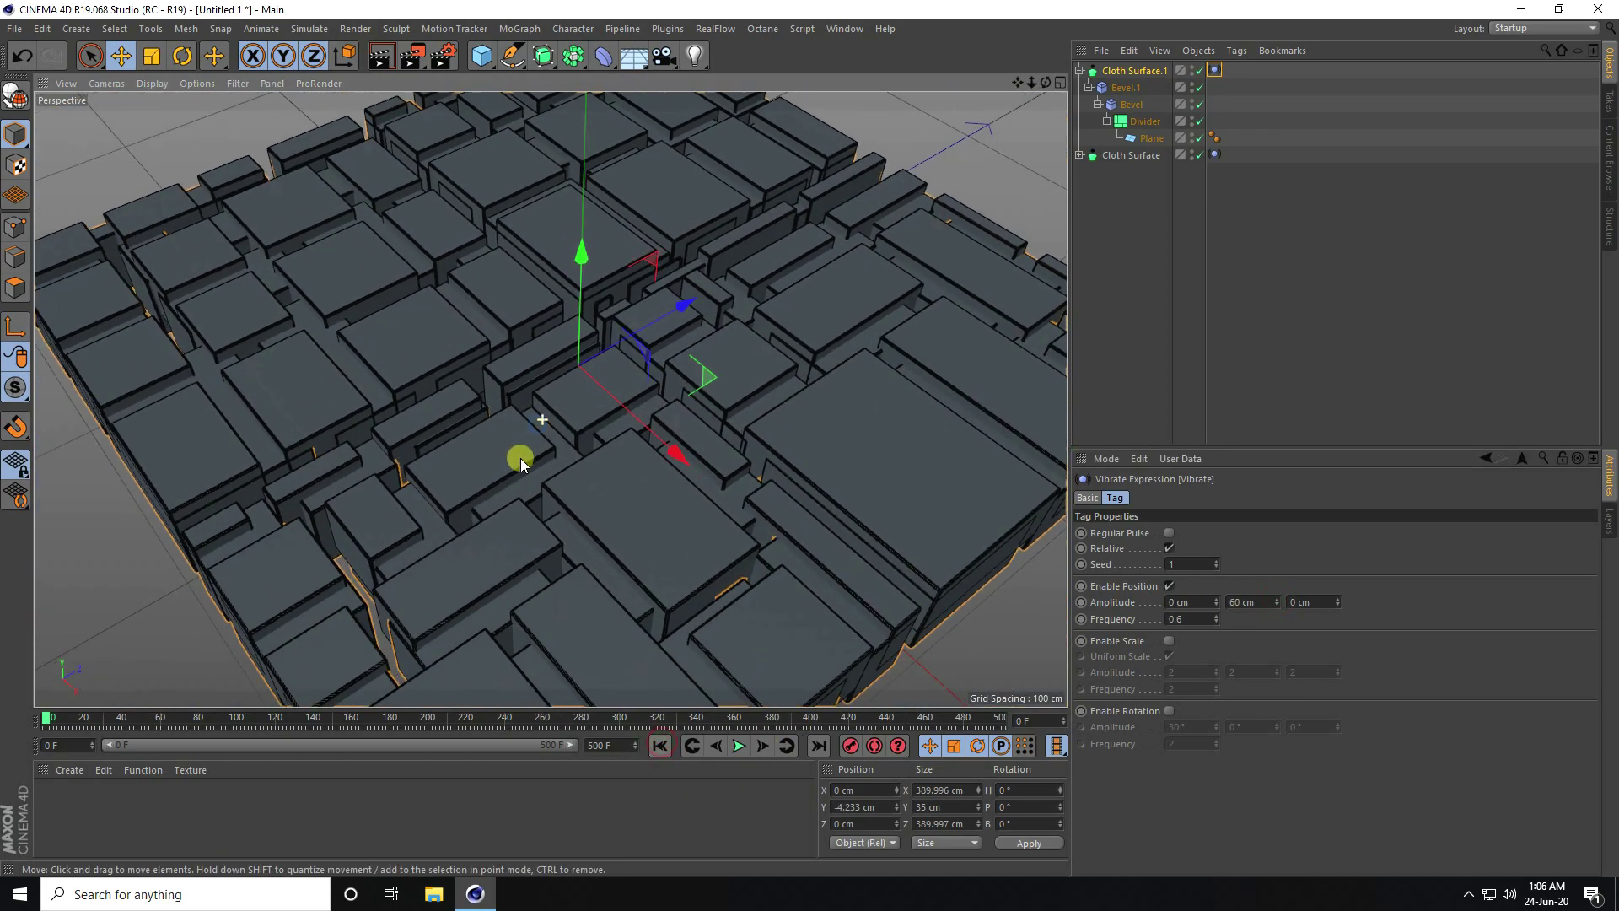
{"action": "left_click", "coordinate": [741, 748]}
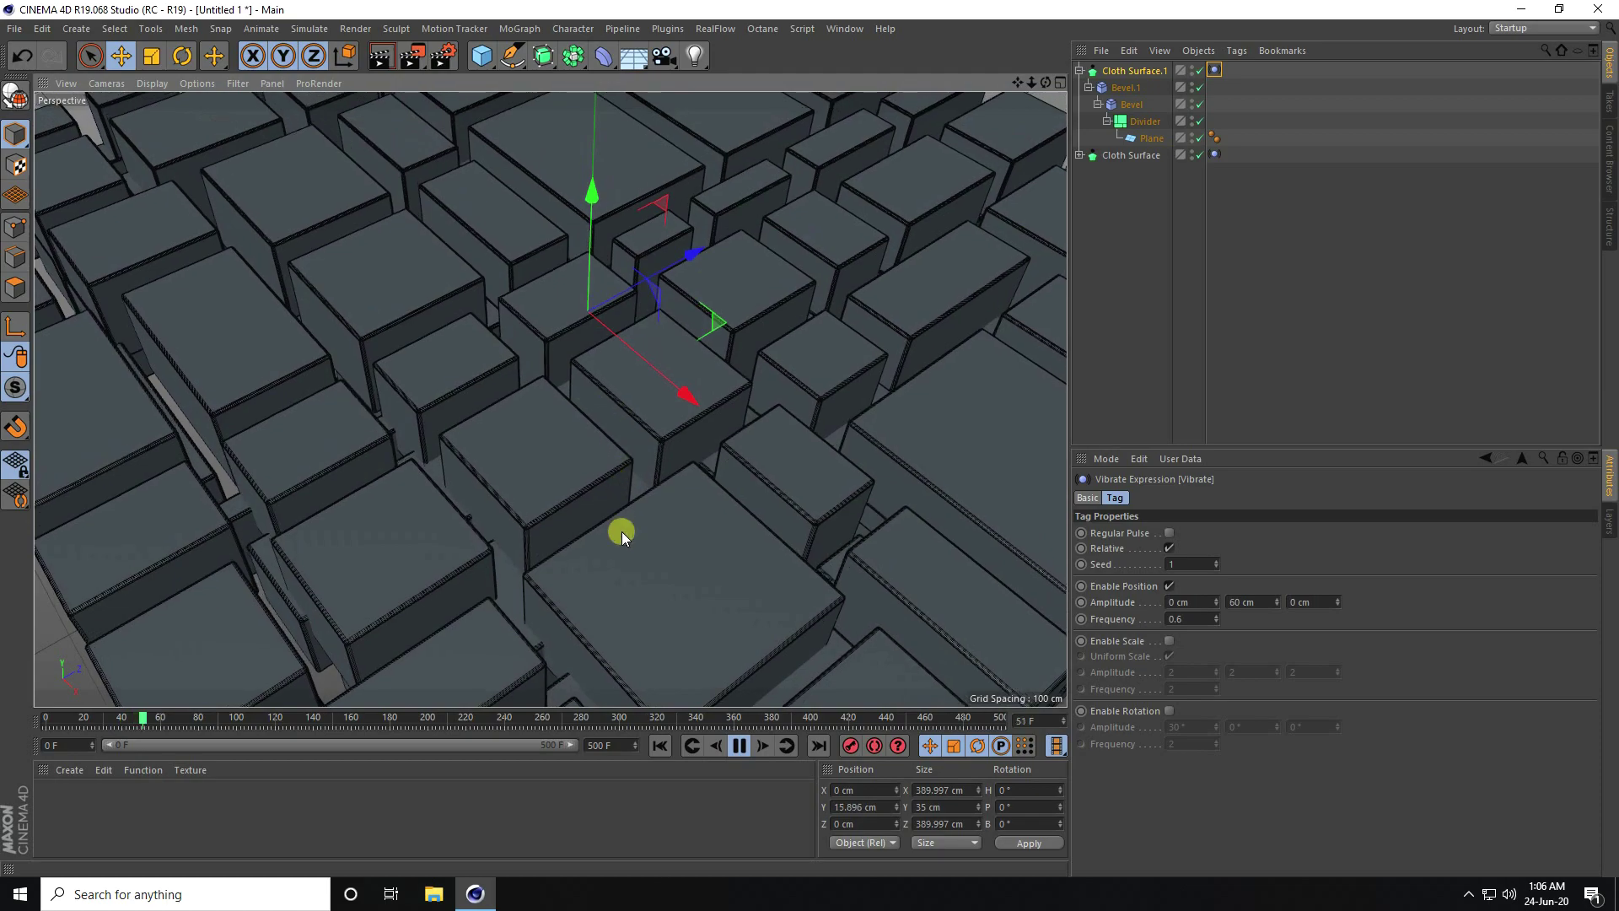
{"action": "left_click", "coordinate": [740, 745]}
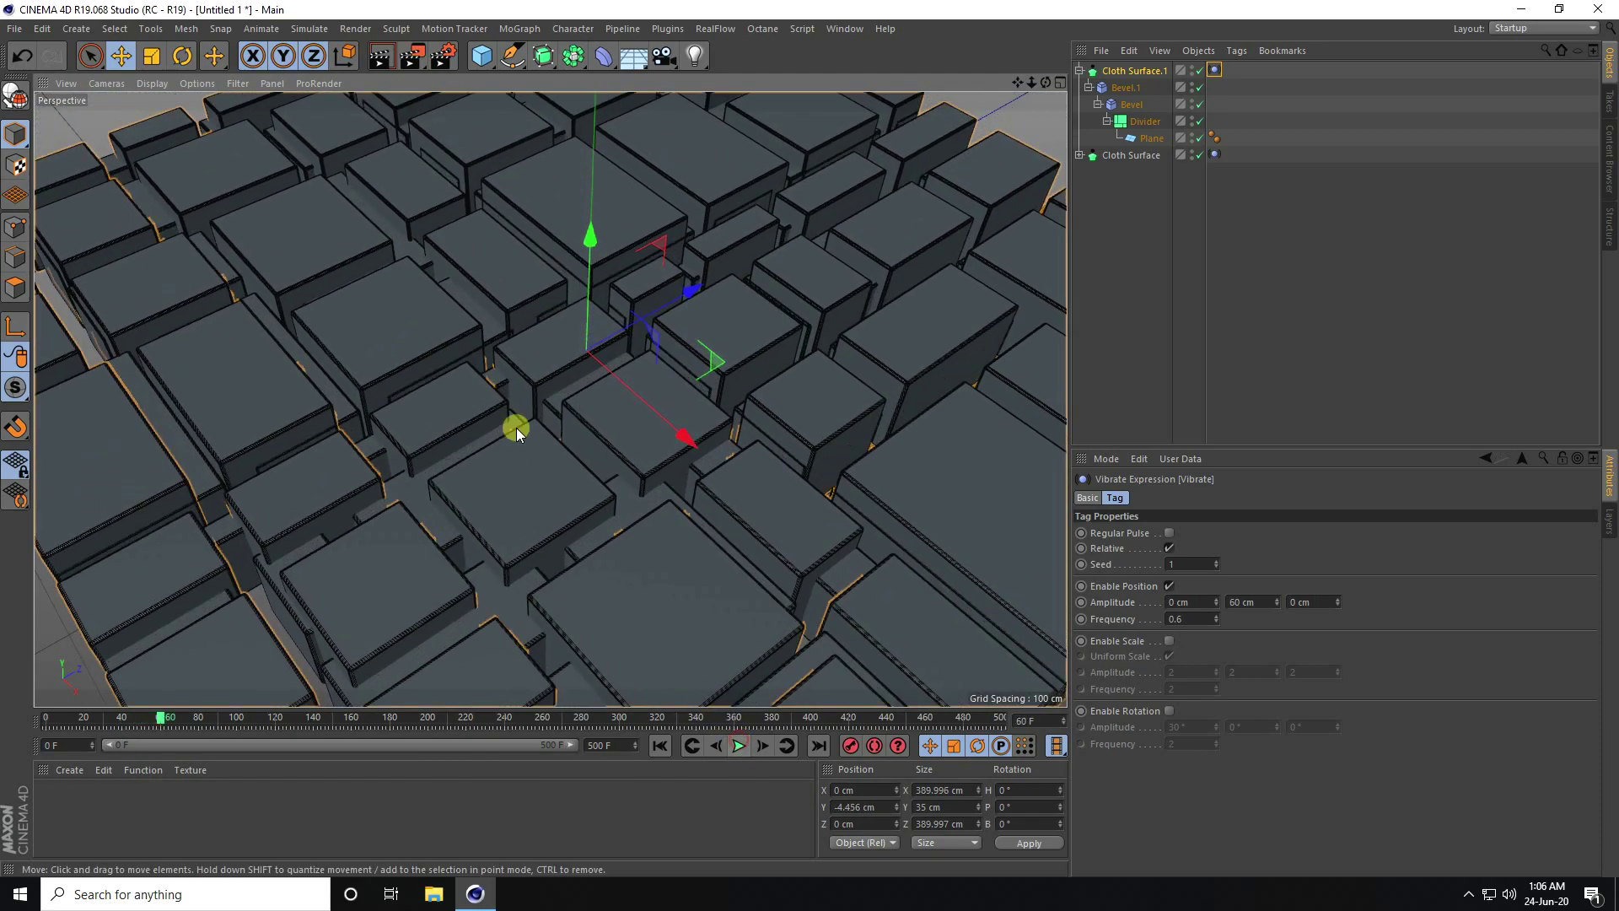
Load the materials saved in Untitled 1 into the Material Manager.
{"action": "left_click", "coordinate": [67, 770]}
{"action": "left_click", "coordinate": [80, 669]}
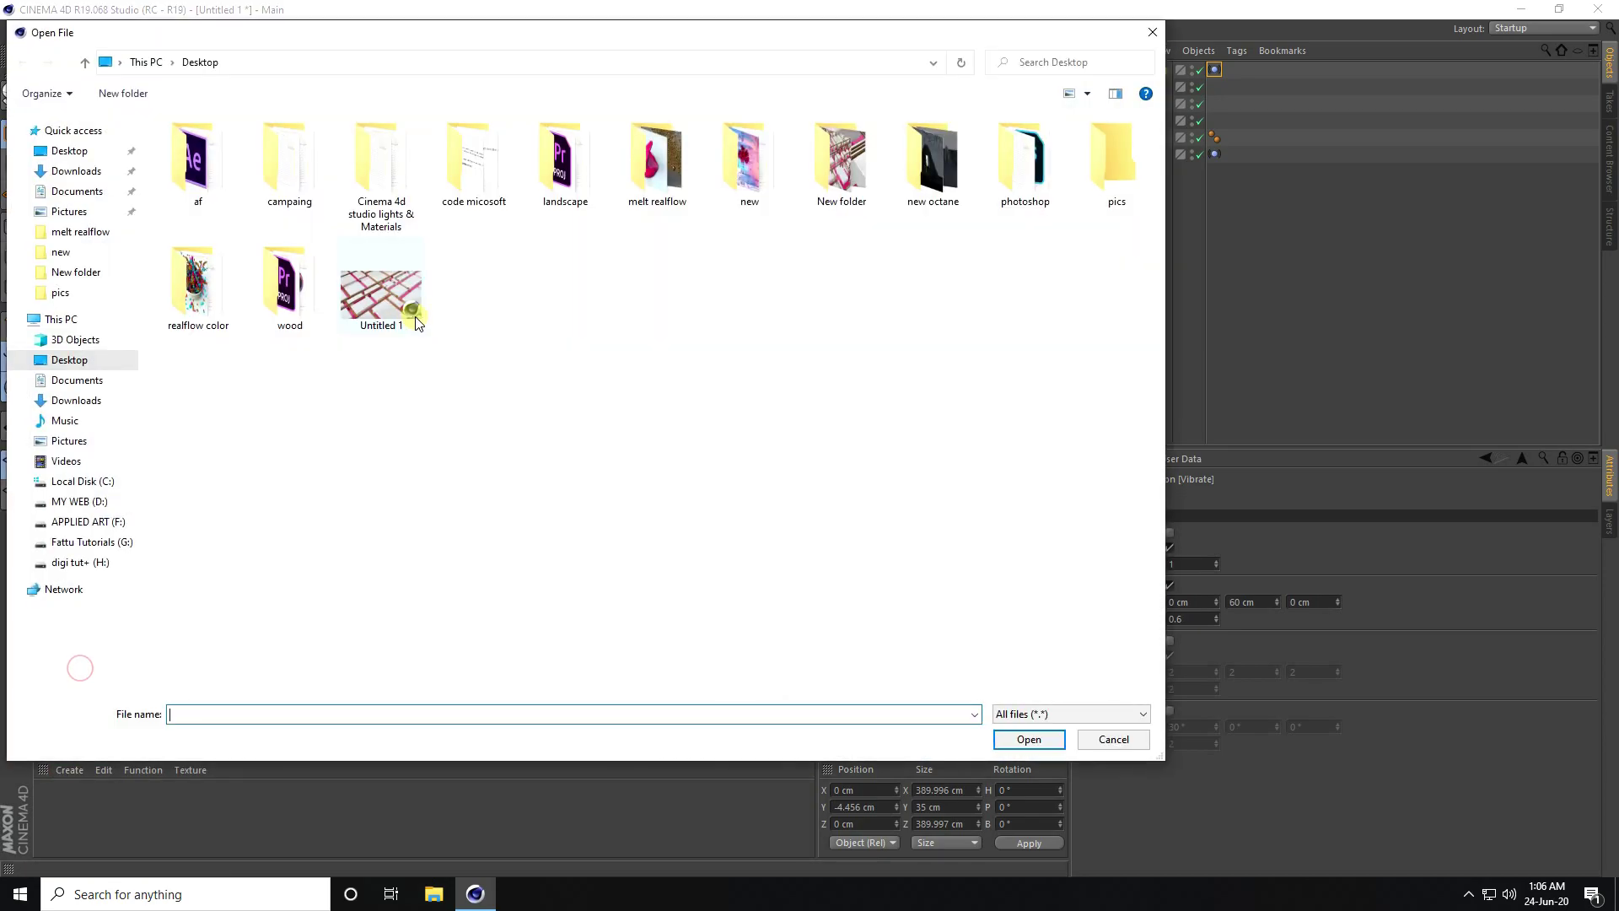
{"action": "left_click", "coordinate": [419, 297]}
{"action": "left_click", "coordinate": [1028, 739]}
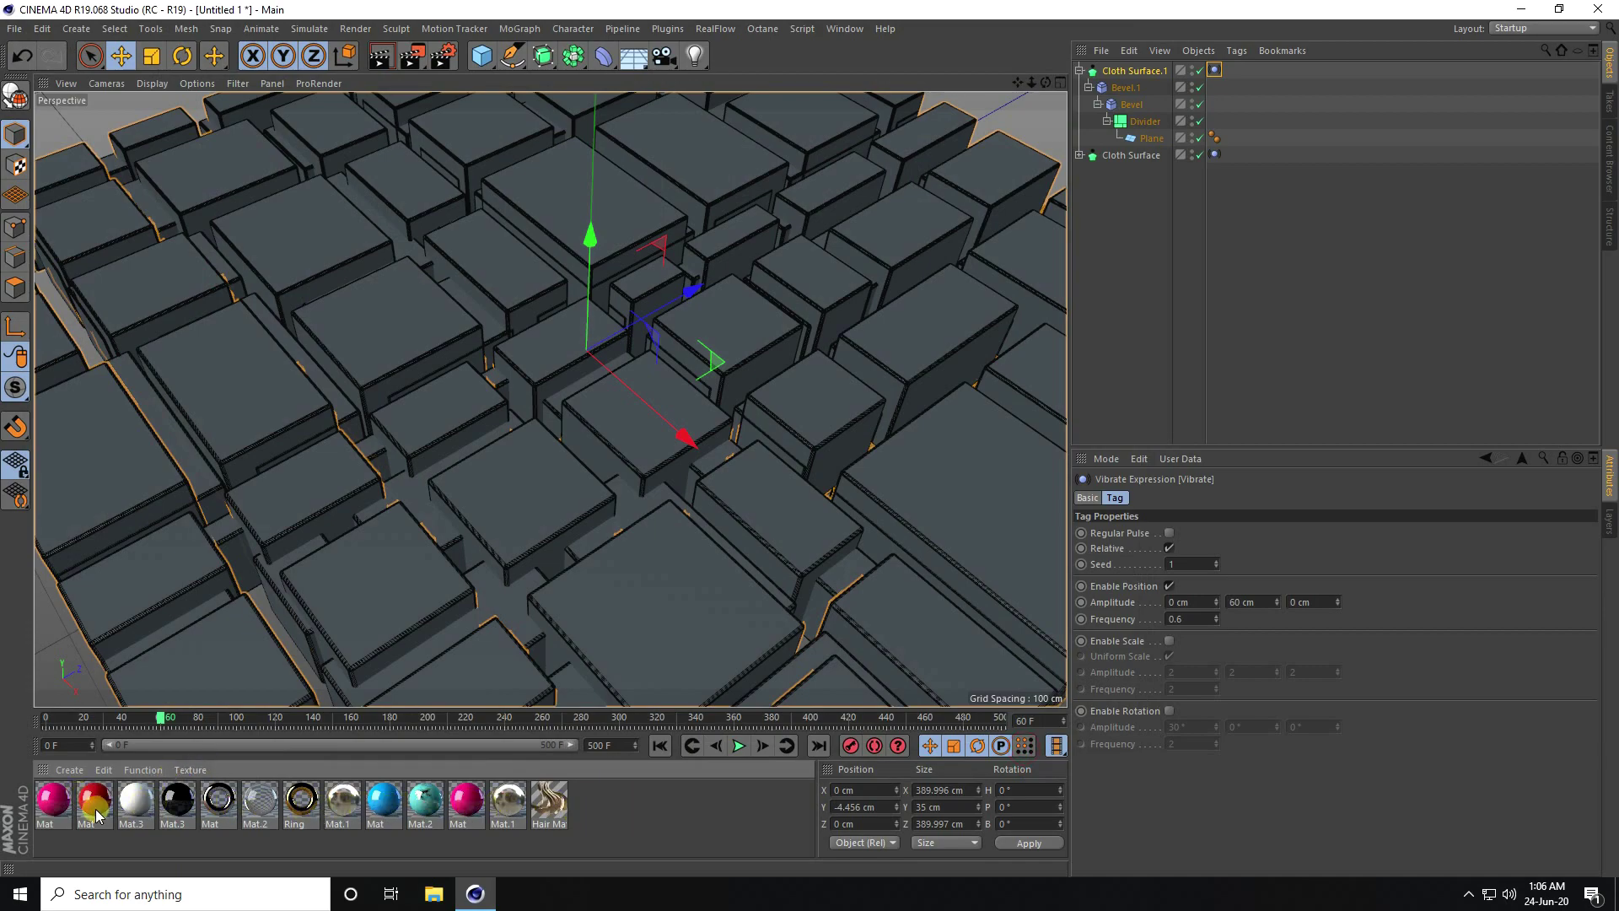
Apply the white Mat.3 to Cloth Surface.1 and play the animation to check the pink gaps.
{"action": "left_click_drag", "start_coordinate": [315, 813], "coordinate": [1140, 70]}
{"action": "mouse_move", "coordinate": [523, 529]}
{"action": "left_mouse_down", "text": "alt"}
{"action": "mouse_move", "coordinate": [543, 542]}
{"action": "mouse_move", "coordinate": [535, 531]}
{"action": "left_mouse_up", "text": "alt"}
{"action": "left_click", "coordinate": [657, 746]}
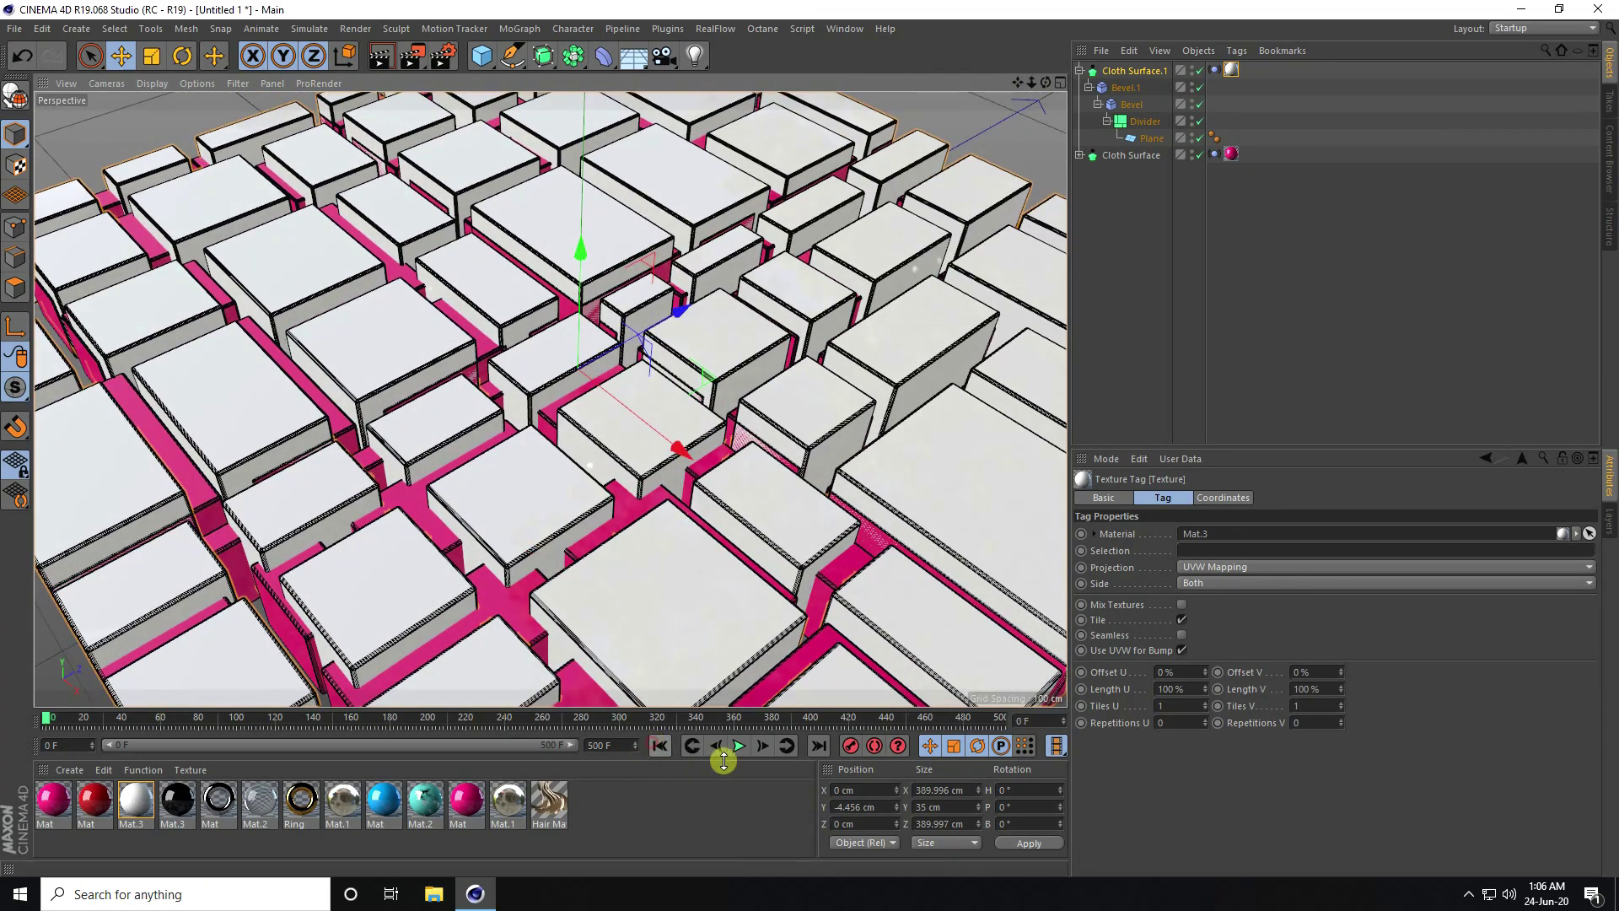
{"action": "left_click", "coordinate": [739, 745]}
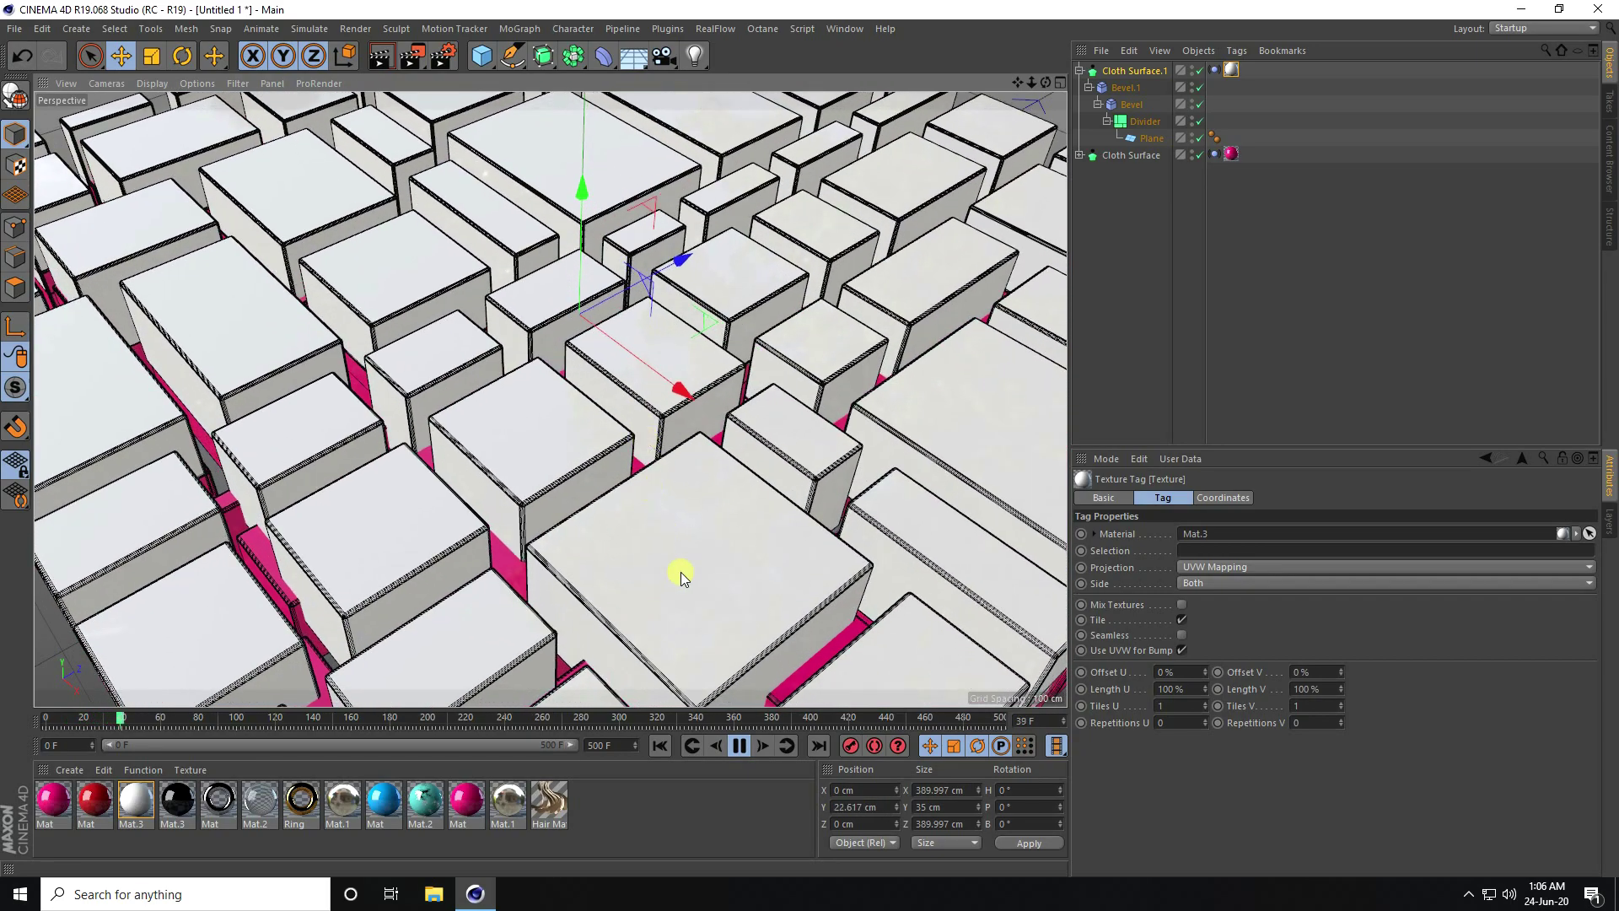
{"action": "left_click", "coordinate": [739, 745]}
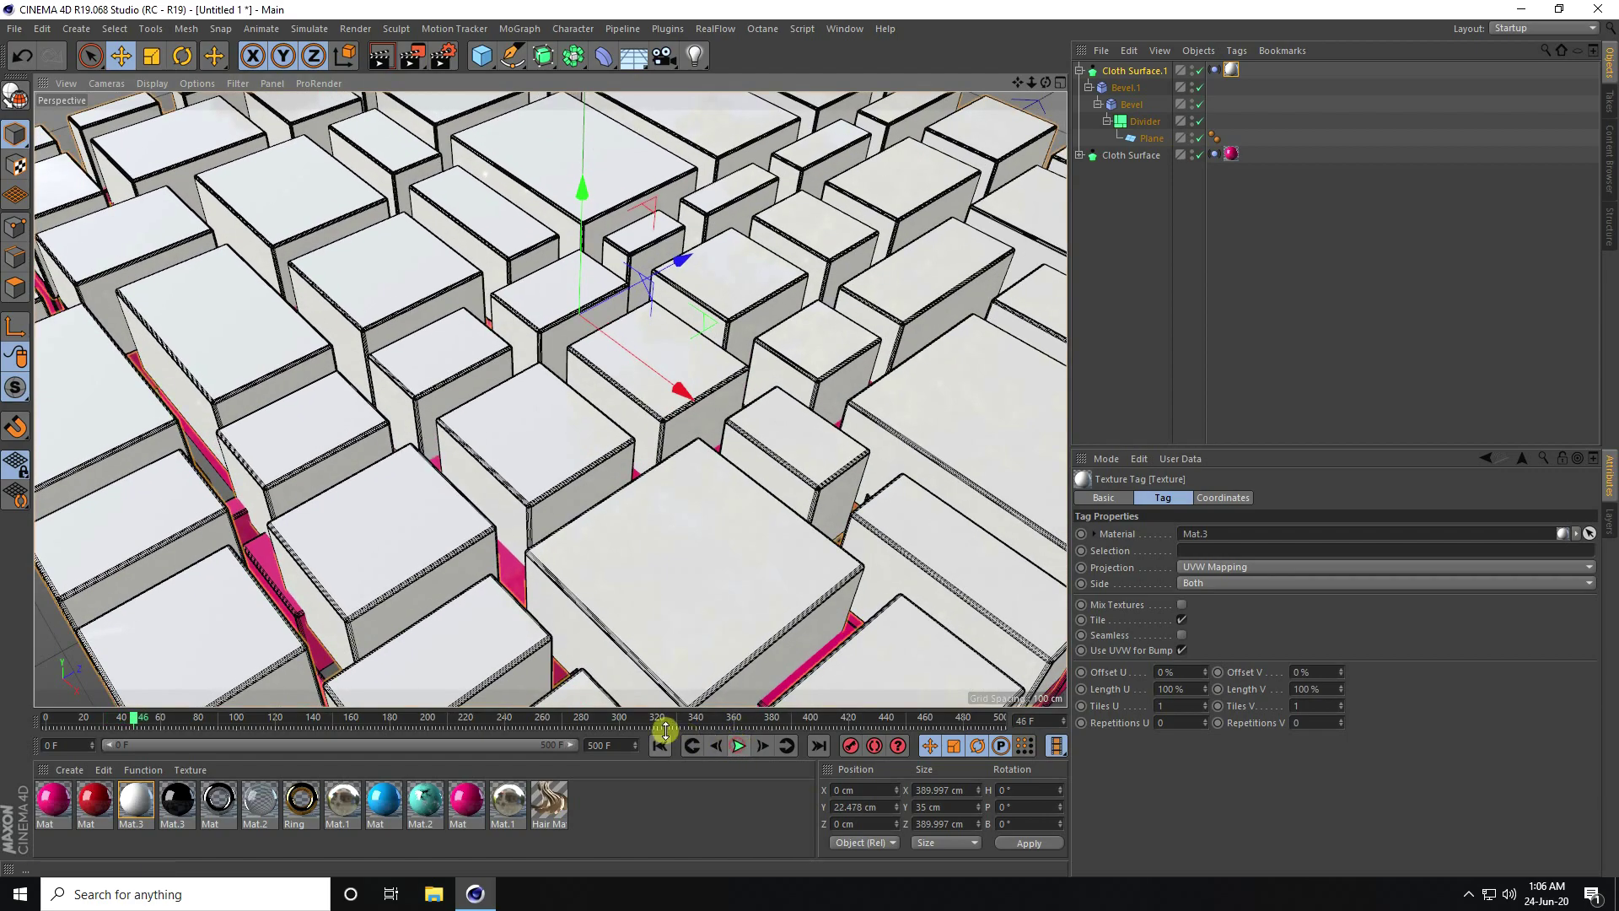
{"action": "left_click", "coordinate": [1081, 70]}
{"action": "left_click", "coordinate": [1130, 72]}
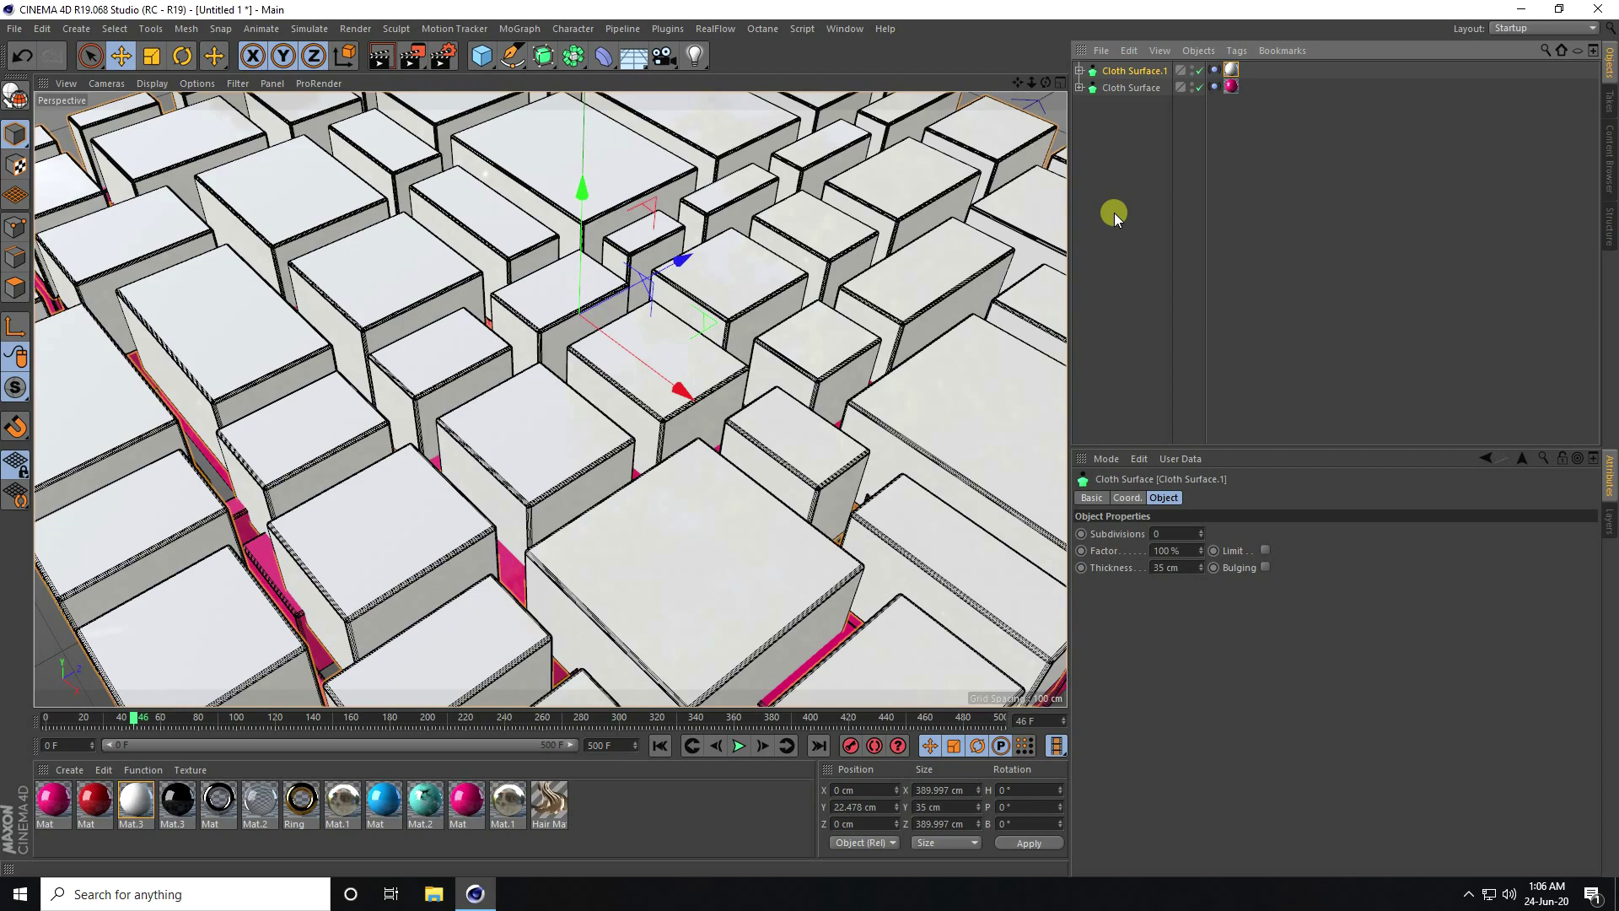
Duplicate the blocks as Cloth Surface.2 and parent it under a new Atom Array.
{"action": "key", "text": "ctrl+v"}
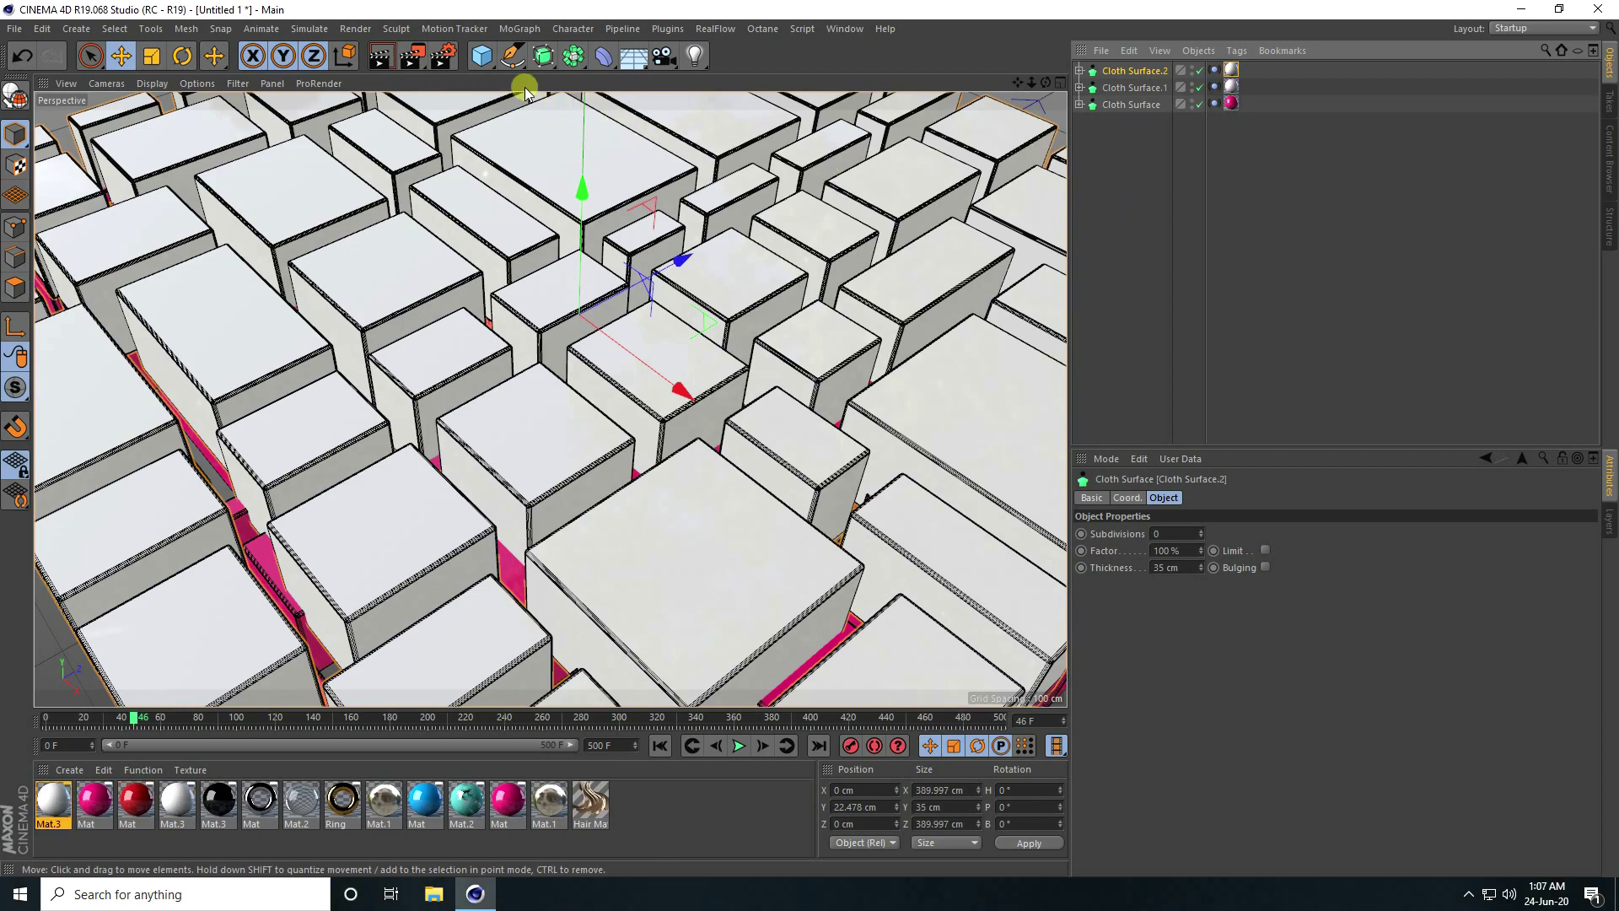
{"action": "left_click", "coordinate": [573, 56]}
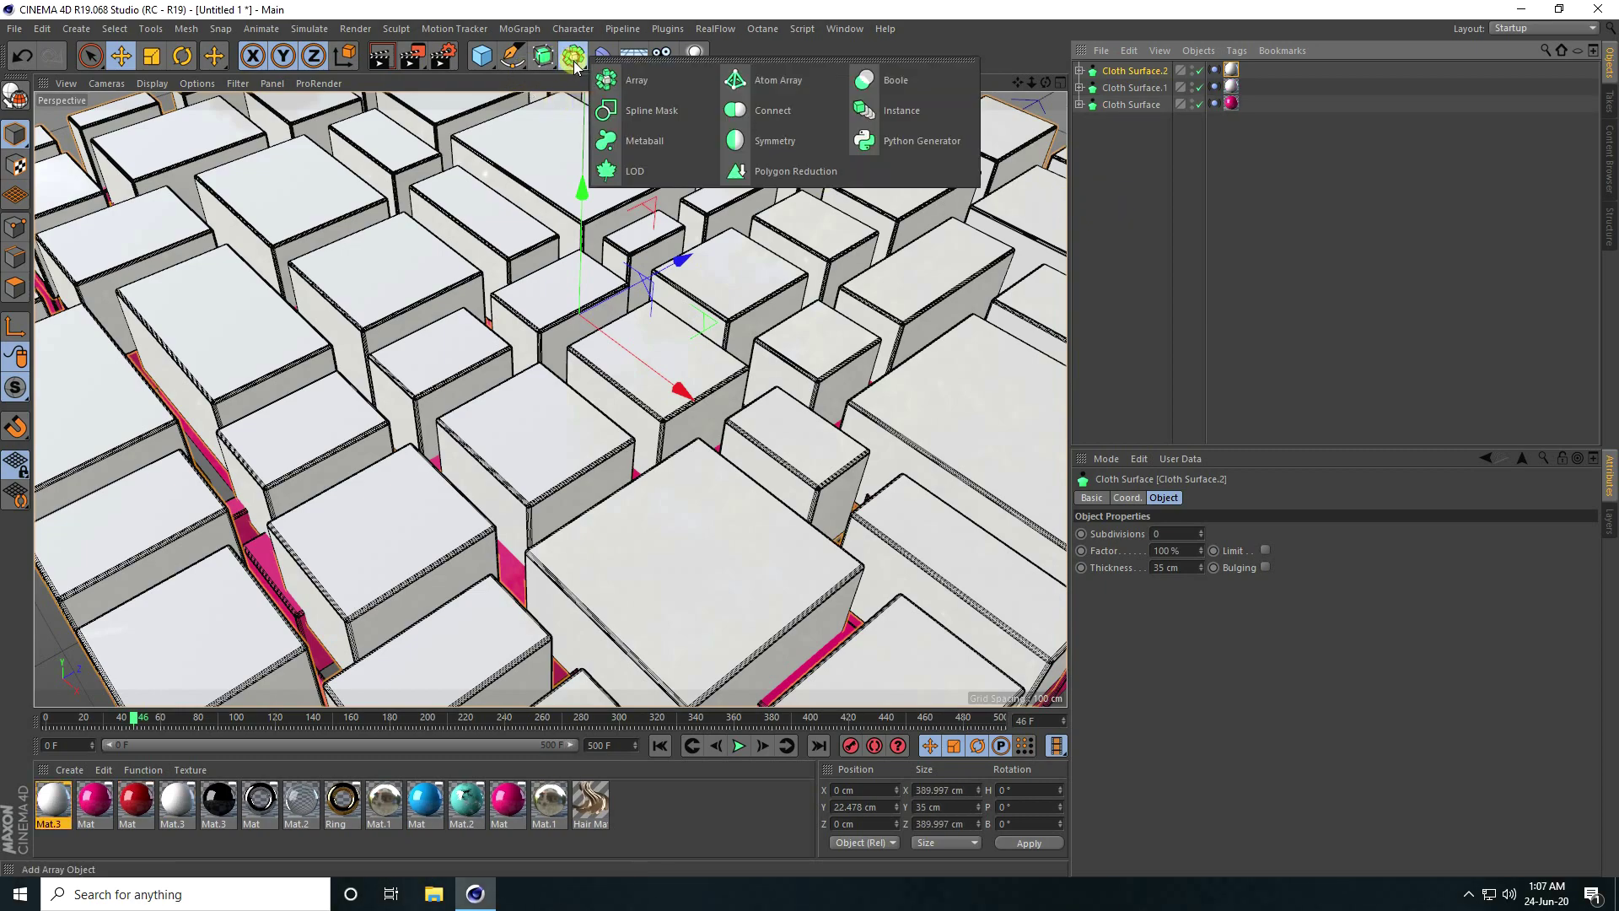
{"action": "left_click", "coordinate": [780, 82]}
{"action": "left_click", "coordinate": [1118, 89]}
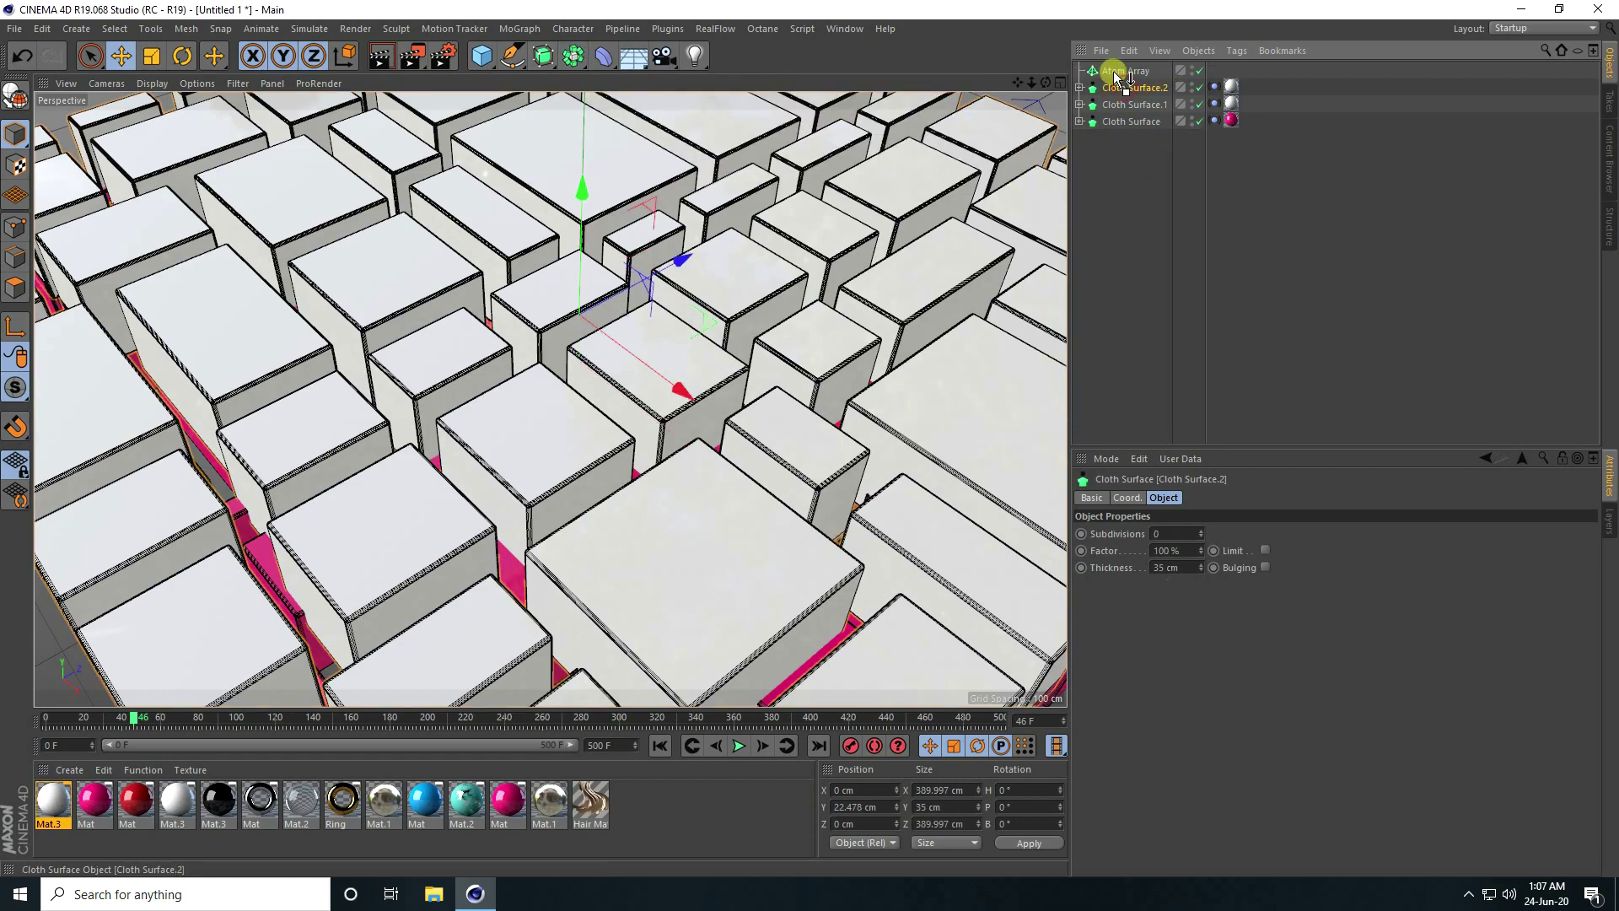
{"action": "left_click_drag", "start_coordinate": [1116, 76], "coordinate": [1118, 74]}
{"action": "left_click", "coordinate": [1130, 72]}
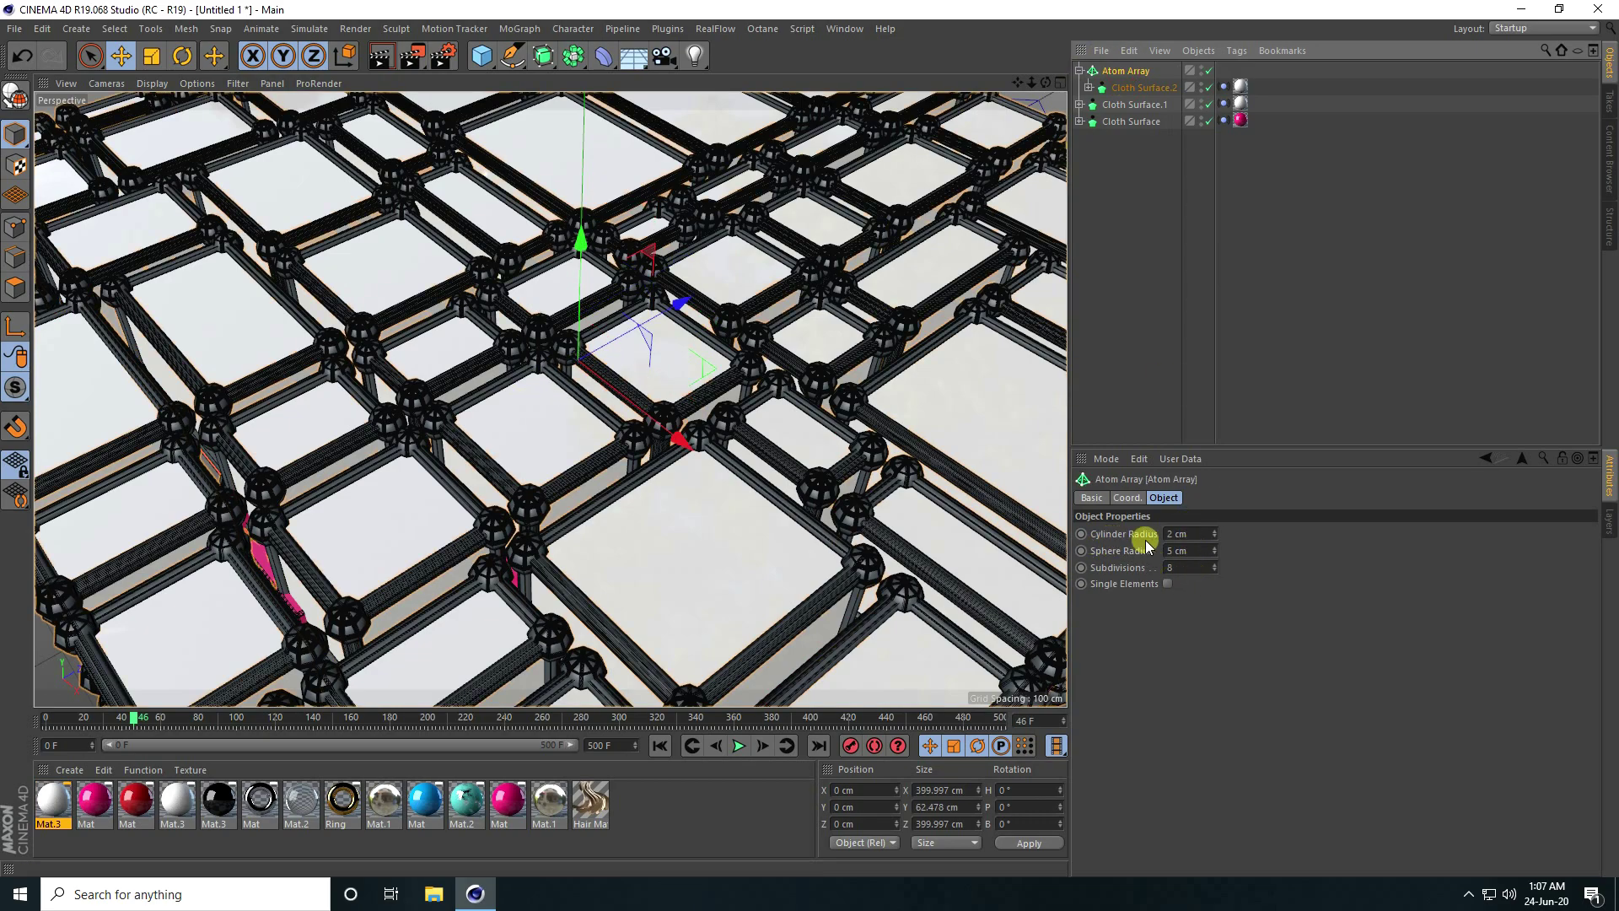
Give the Atom Array 0.5 cm cylinders, 1 cm spheres and 16 subdivisions.
{"action": "left_click", "coordinate": [1191, 535]}
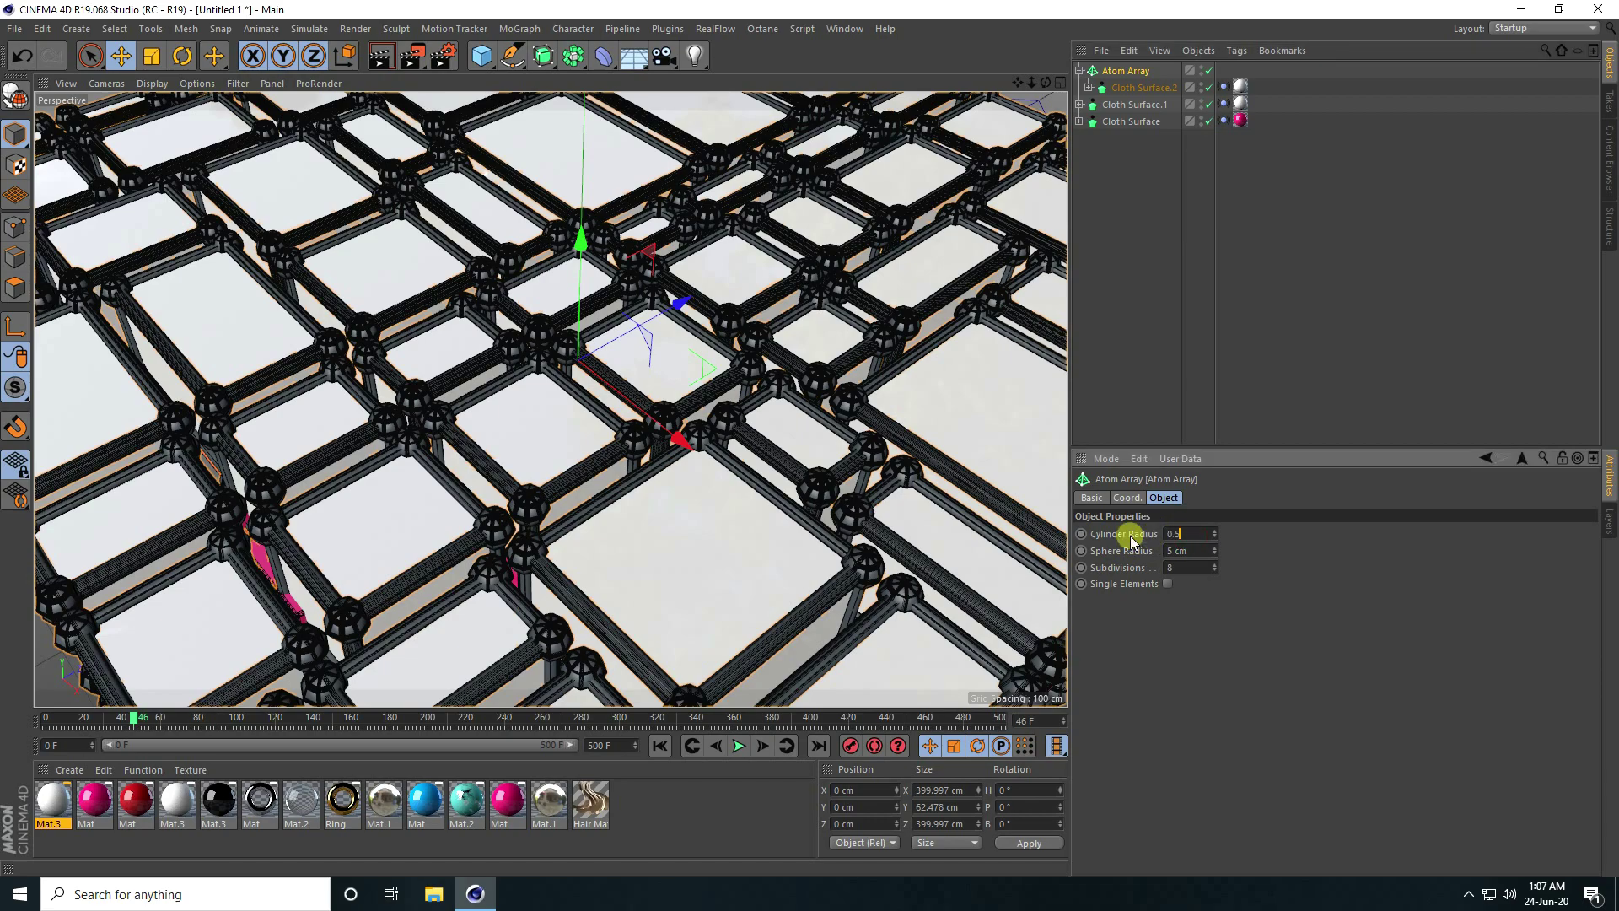
{"action": "type", "text": "0.5"}
{"action": "key", "text": "Return"}
{"action": "scroll", "coordinate": [604, 468], "scroll_direction": "up", "scroll_amount": 5}
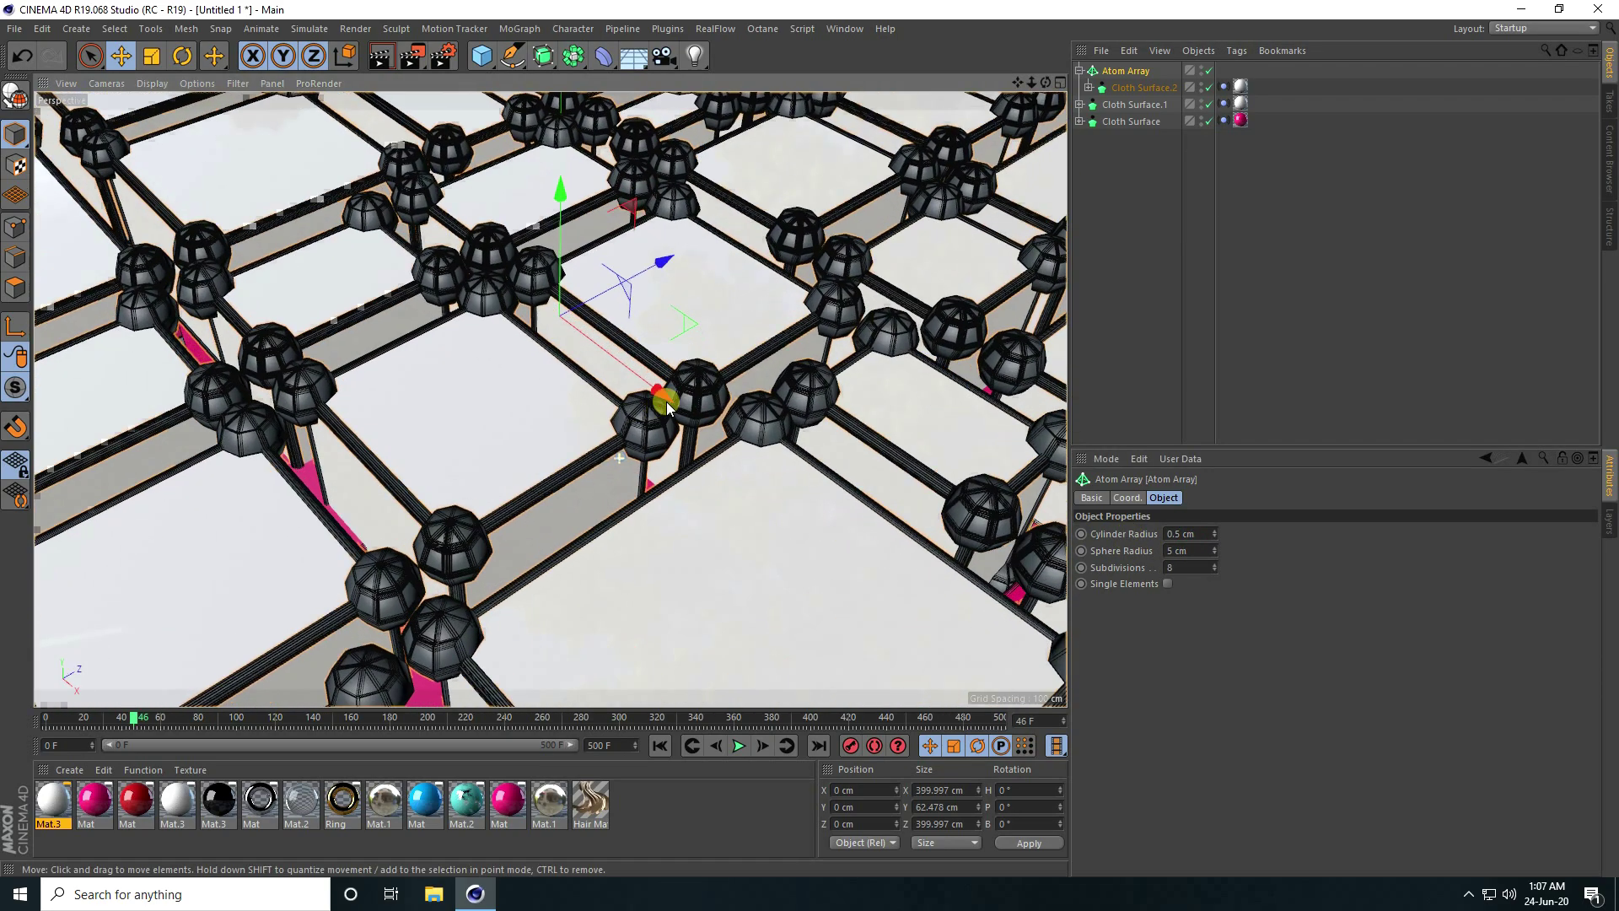
{"action": "left_click", "coordinate": [1200, 551]}
{"action": "type", "text": "1"}
{"action": "key", "text": "Return"}
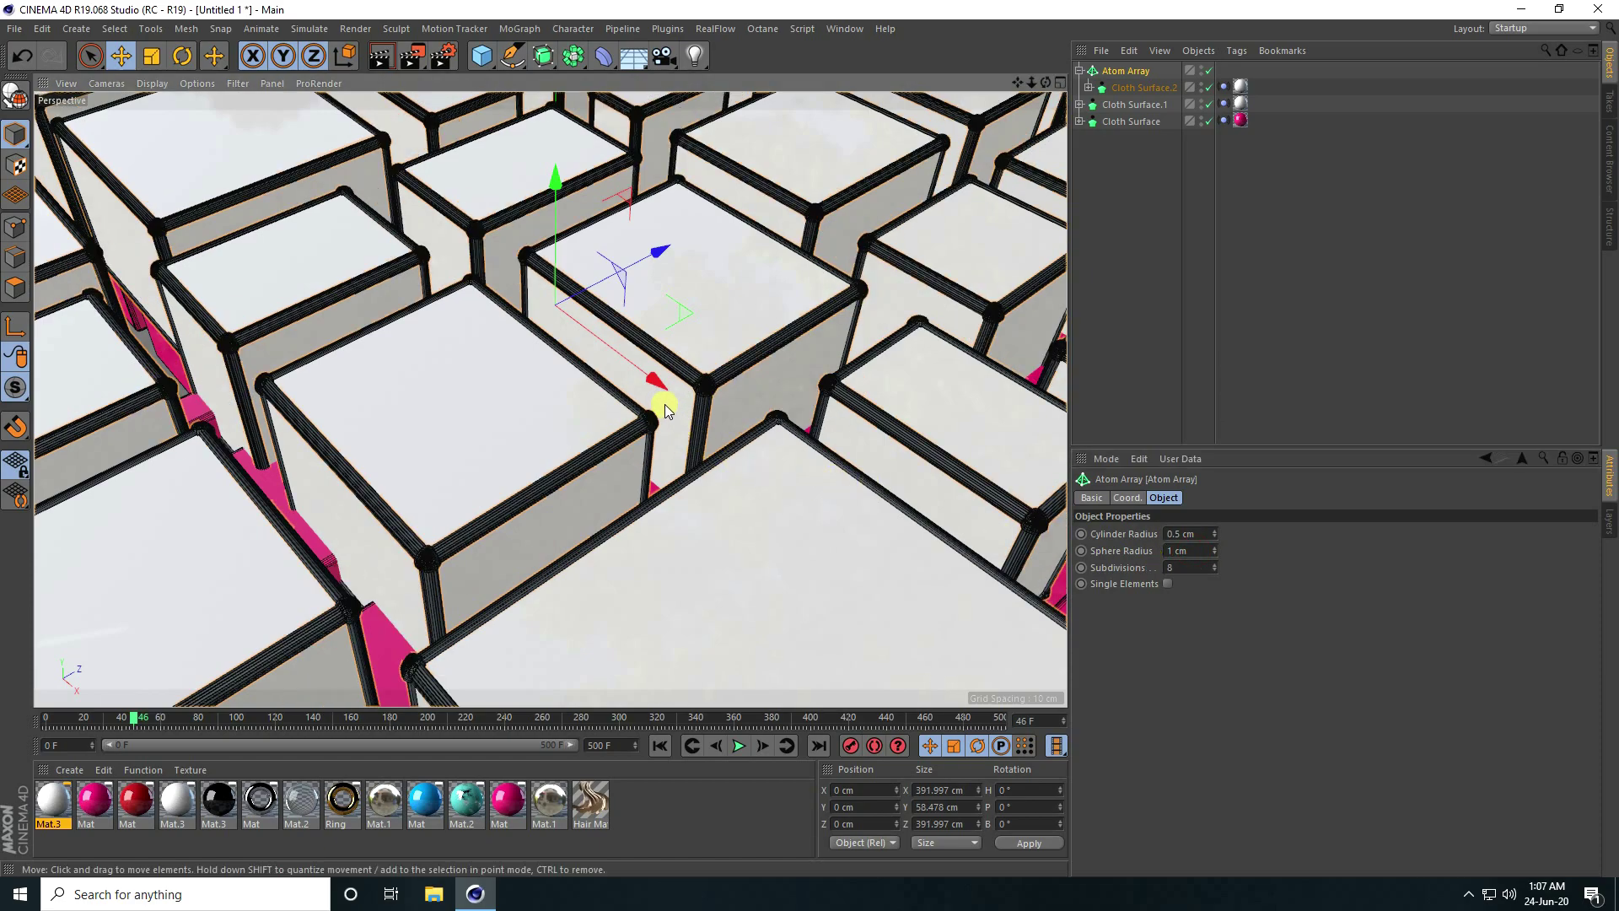
{"action": "scroll", "coordinate": [661, 404], "scroll_direction": "up", "scroll_amount": 5}
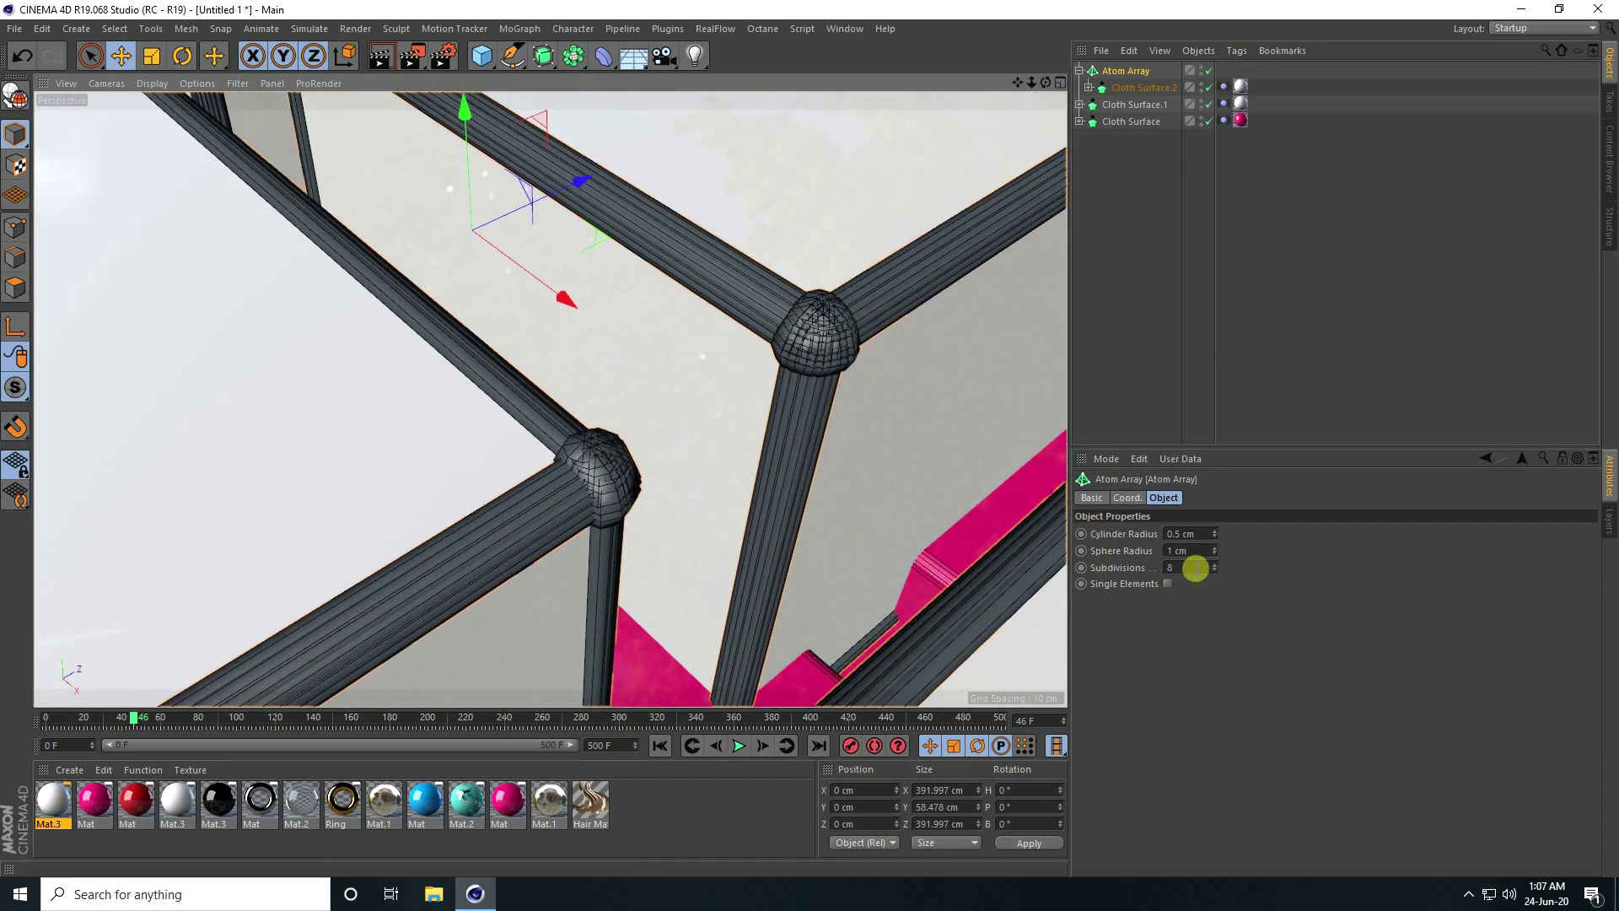
{"action": "left_click", "coordinate": [1196, 568]}
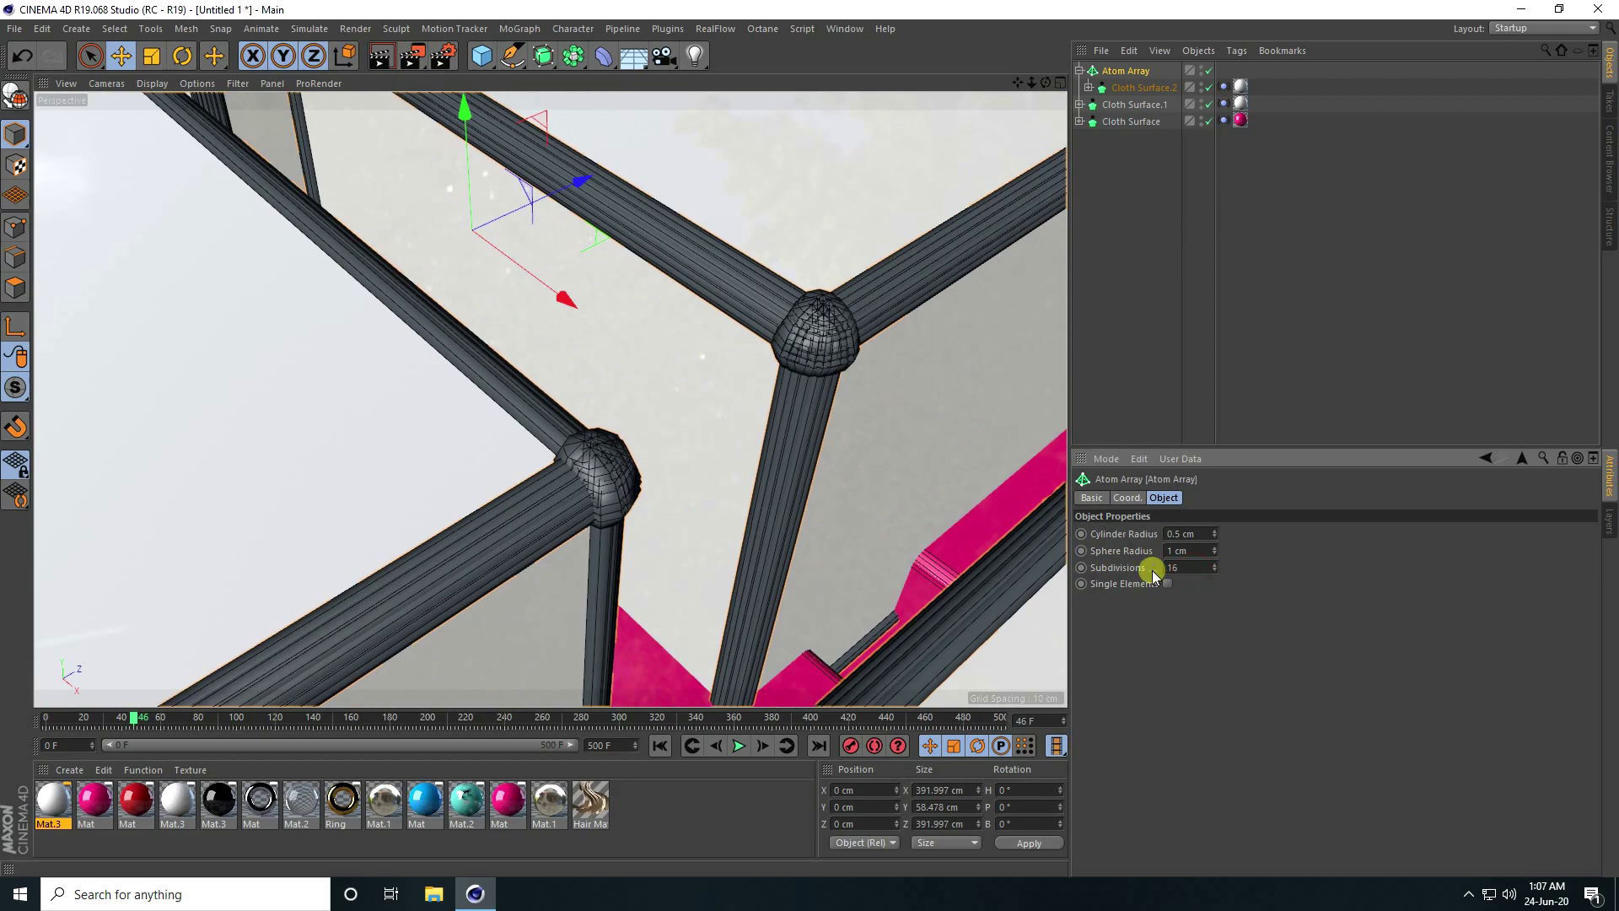
{"action": "key", "text": "Return"}
{"action": "left_click_drag", "start_coordinate": [605, 539], "coordinate": [543, 509], "text": "alt"}
{"action": "left_click", "coordinate": [1089, 88]}
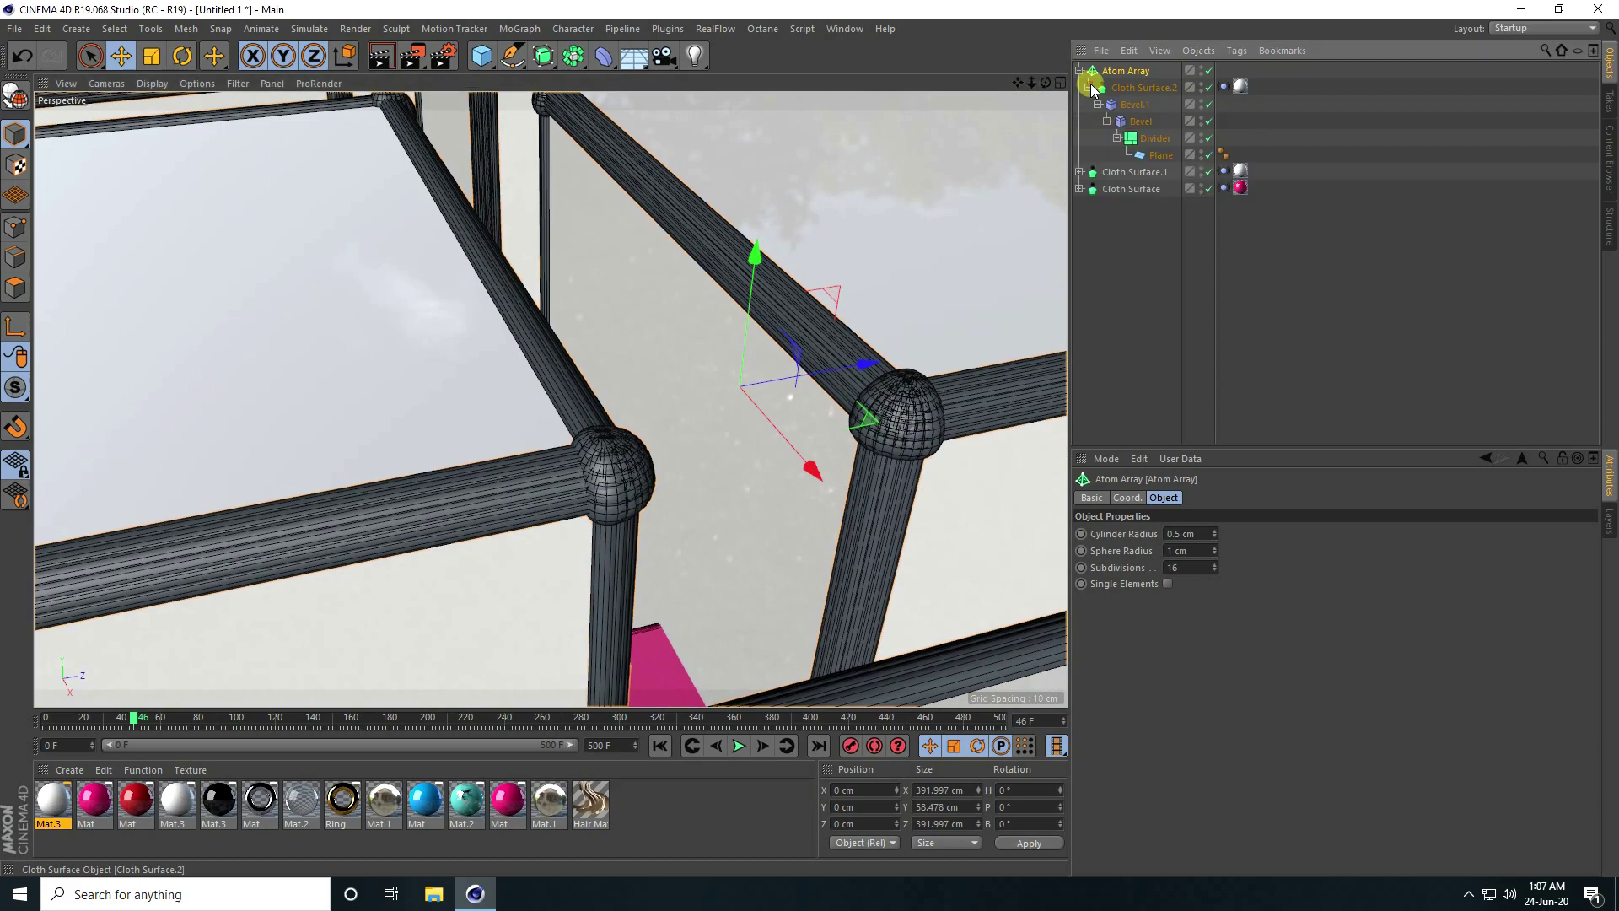
Lower the Bevel deformer's offset and drop its subdivision to 0.
{"action": "left_click", "coordinate": [1141, 122]}
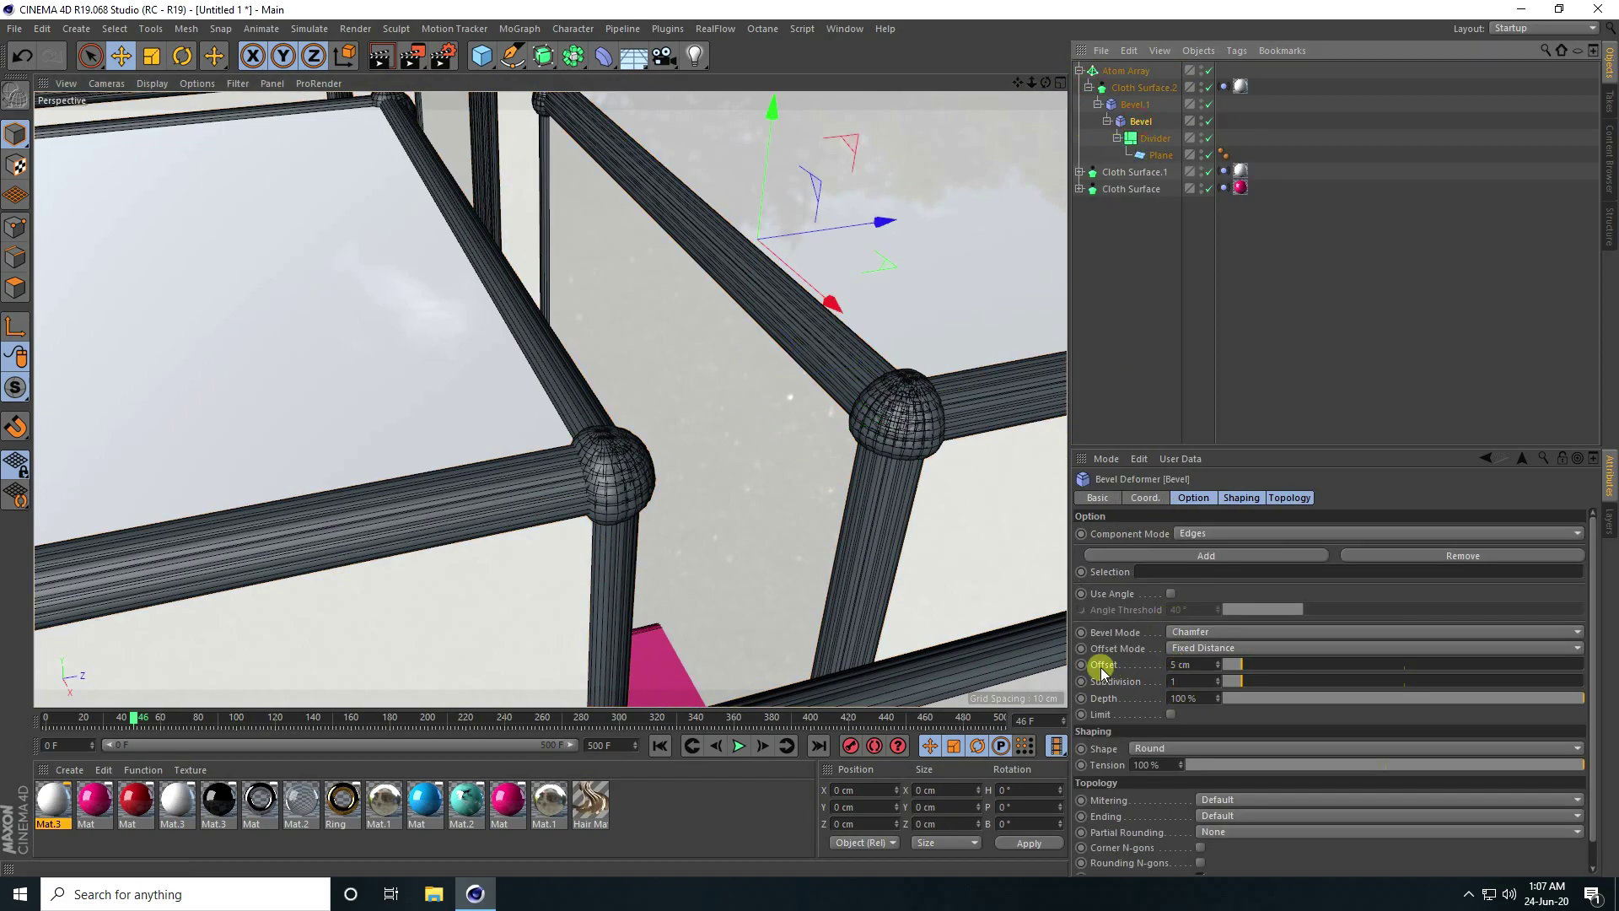
{"action": "left_click", "coordinate": [1219, 669]}
{"action": "left_click", "coordinate": [1219, 669]}
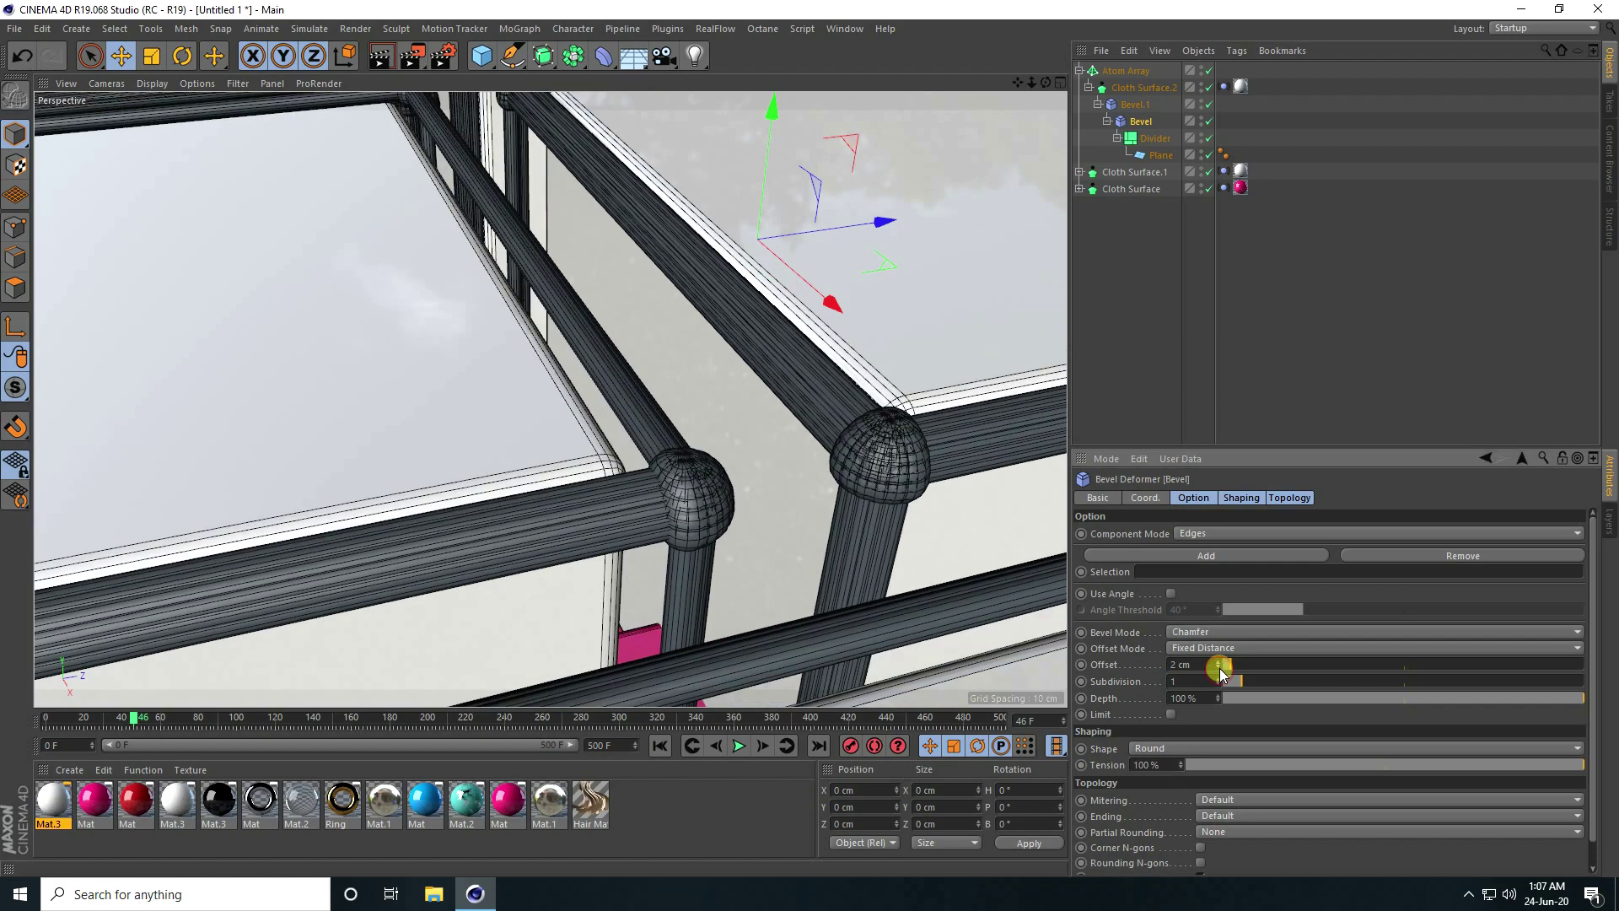
{"action": "left_click", "coordinate": [1219, 668]}
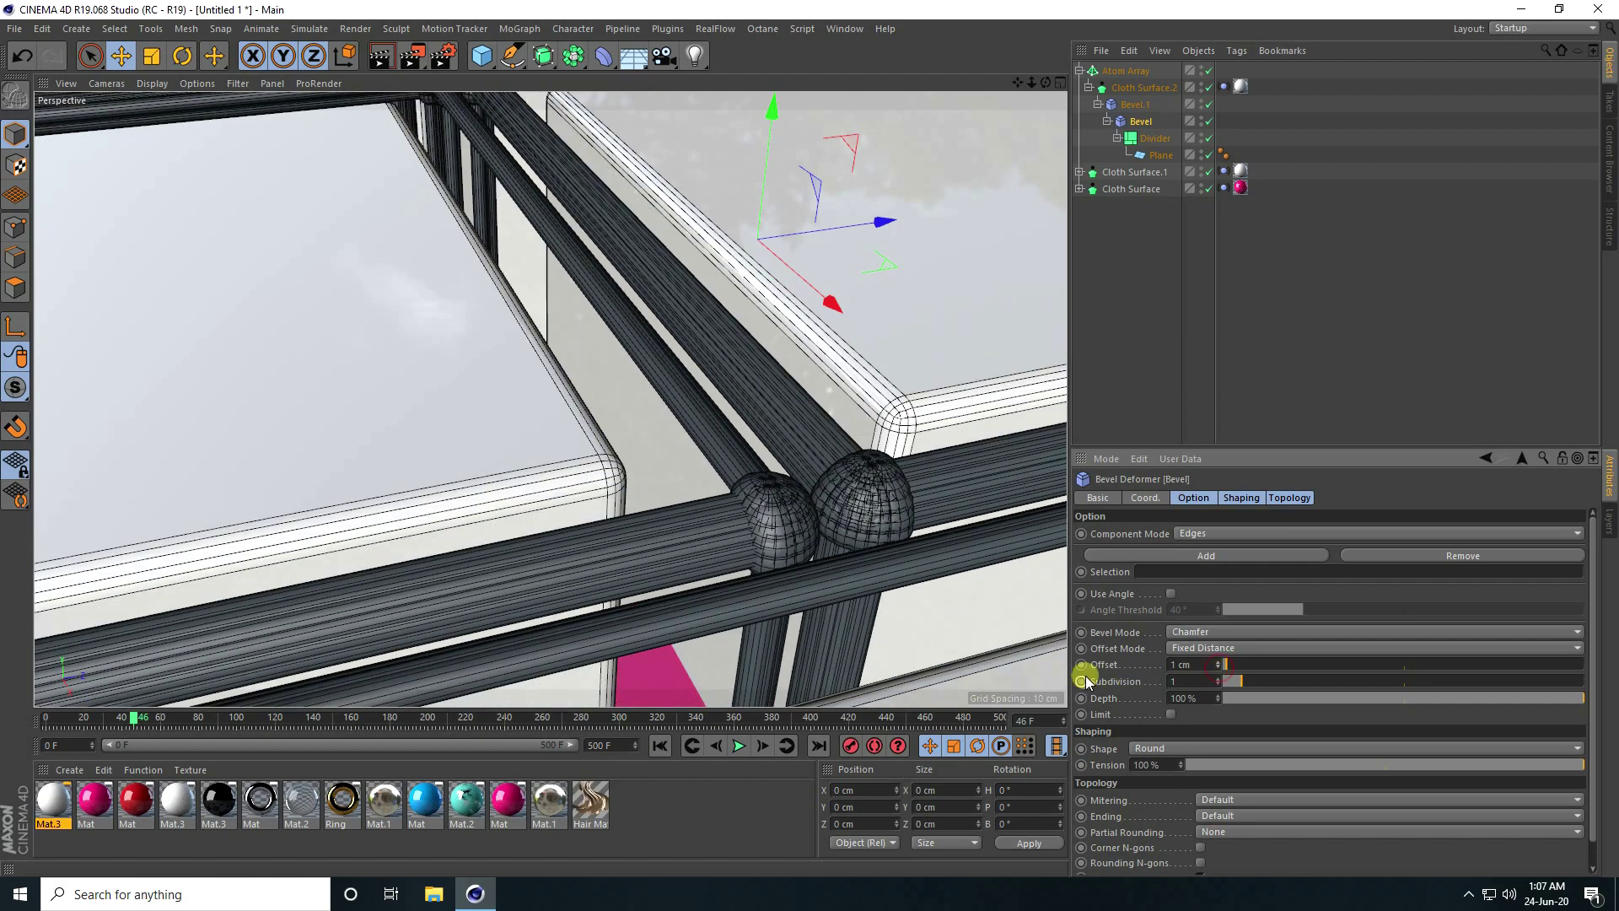
{"action": "left_click", "coordinate": [1217, 684]}
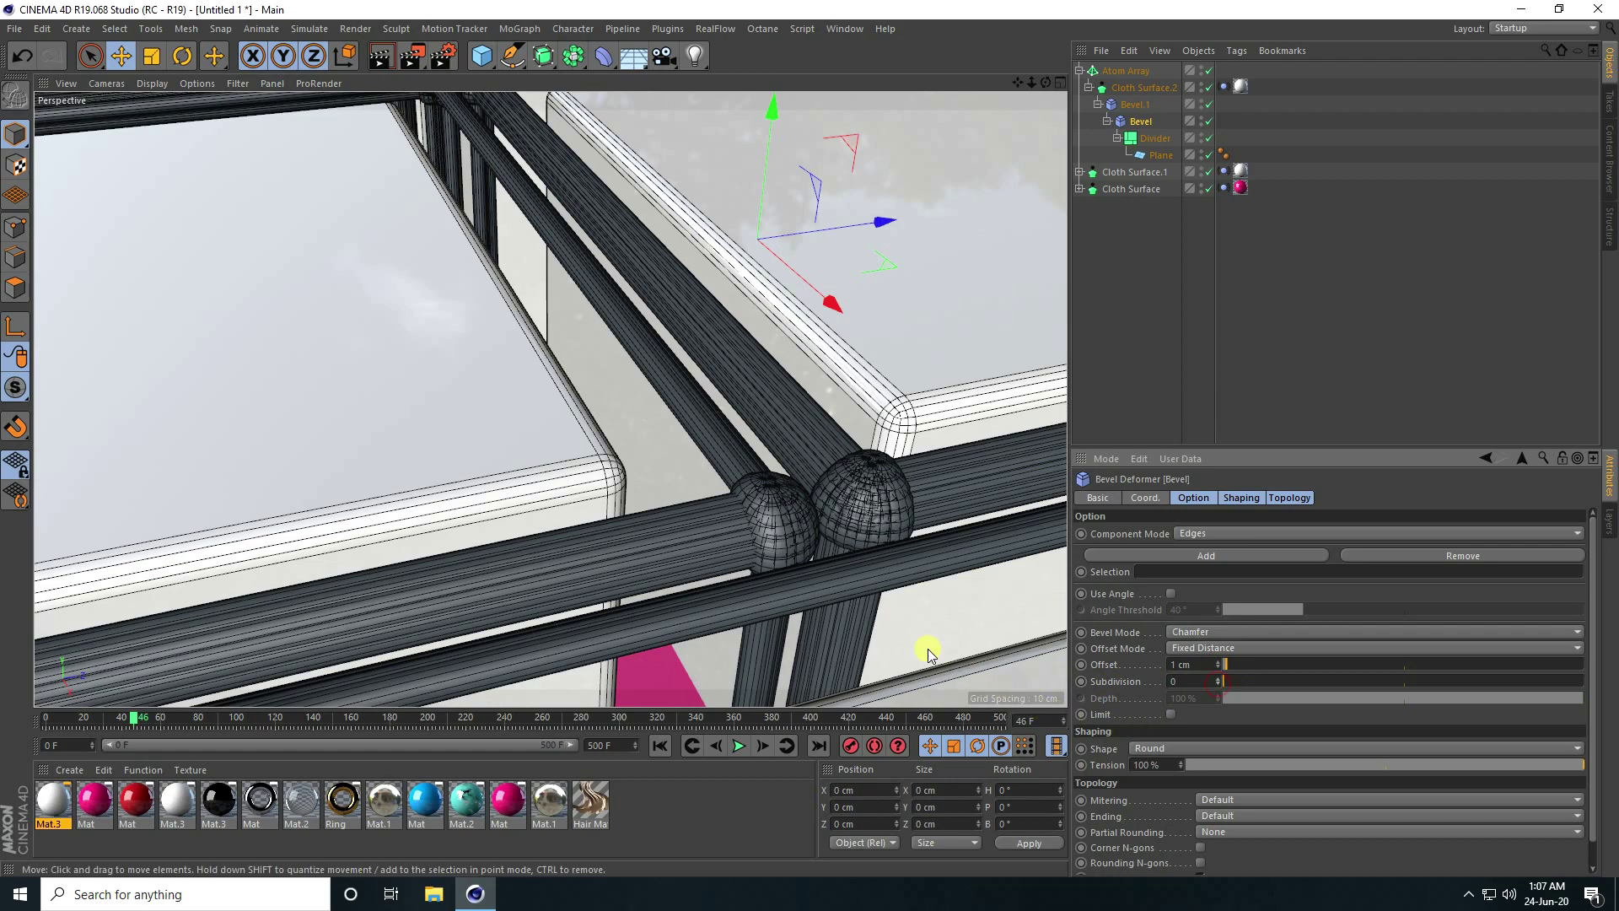
Set Bevel.1's subdivision to 0 and zoom out to view the simpler frame.
{"action": "left_click", "coordinate": [1126, 105]}
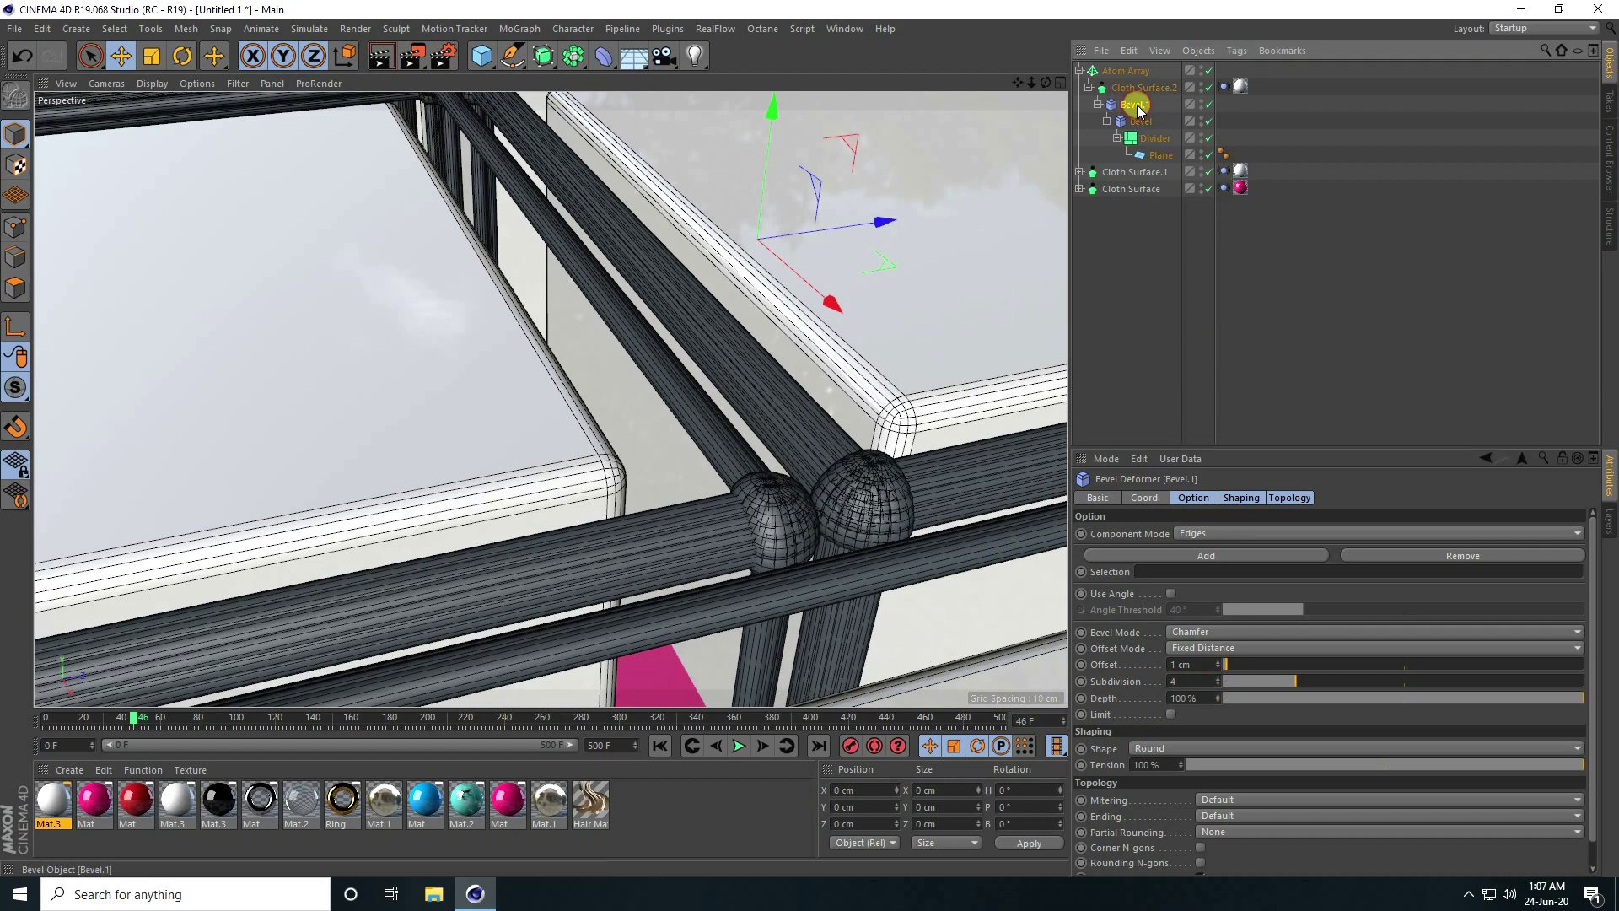
{"action": "left_click", "coordinate": [1213, 683]}
{"action": "left_click", "coordinate": [1218, 684]}
{"action": "left_click", "coordinate": [1218, 684]}
{"action": "left_click", "coordinate": [1218, 684]}
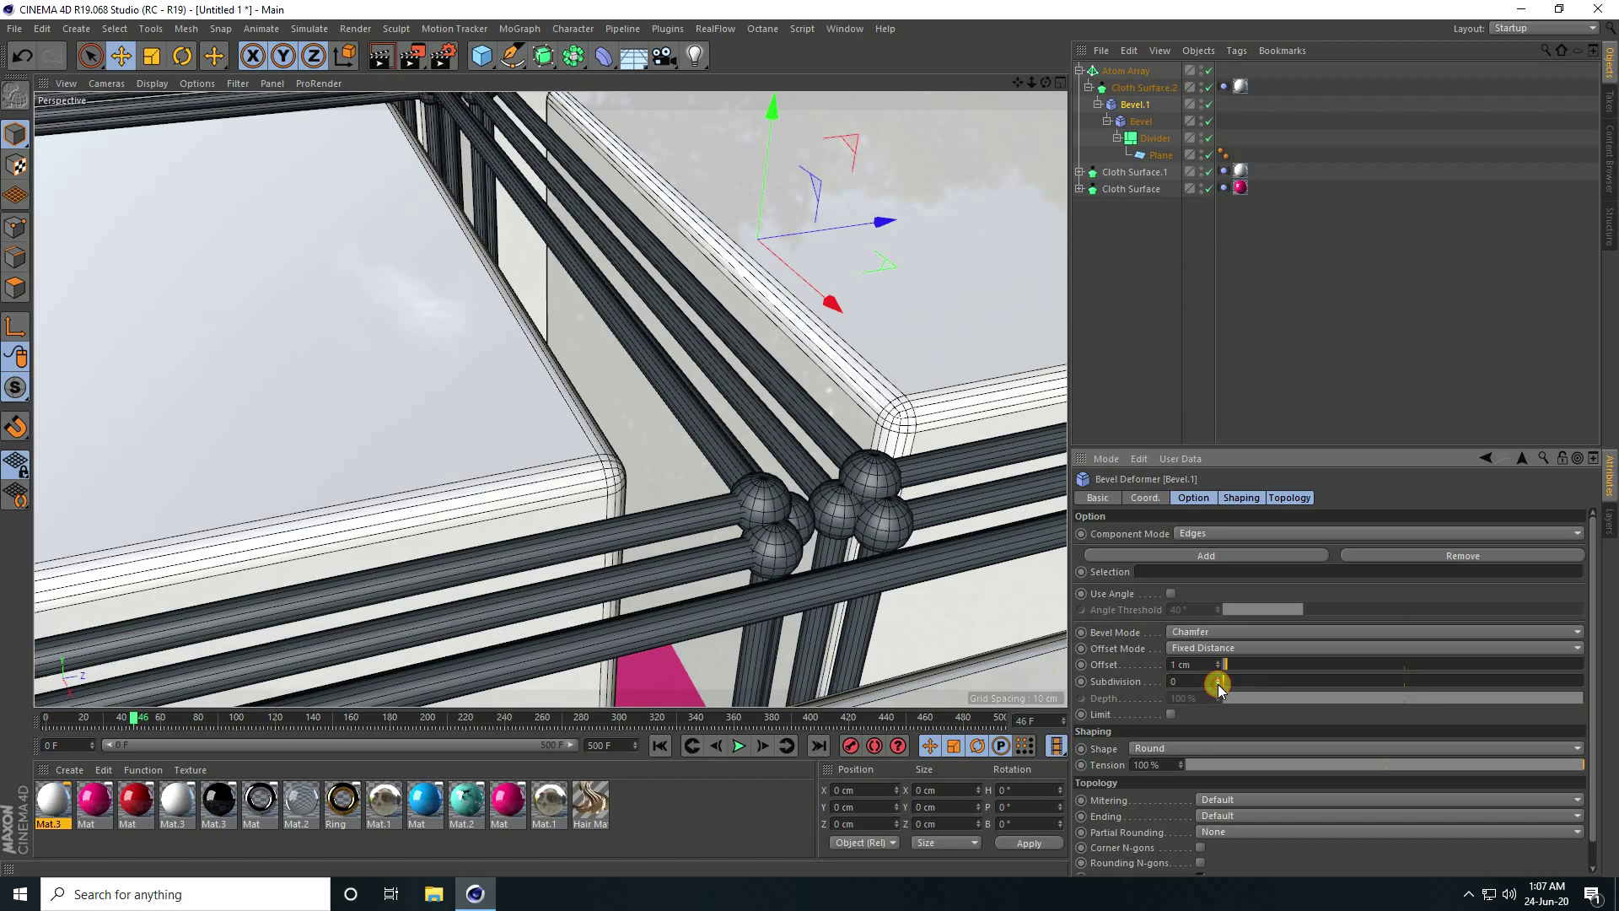
{"action": "mouse_move", "coordinate": [765, 495]}
{"action": "left_mouse_down", "text": "alt"}
{"action": "mouse_move", "coordinate": [587, 481]}
{"action": "mouse_move", "coordinate": [750, 503]}
{"action": "left_mouse_up", "text": "alt"}
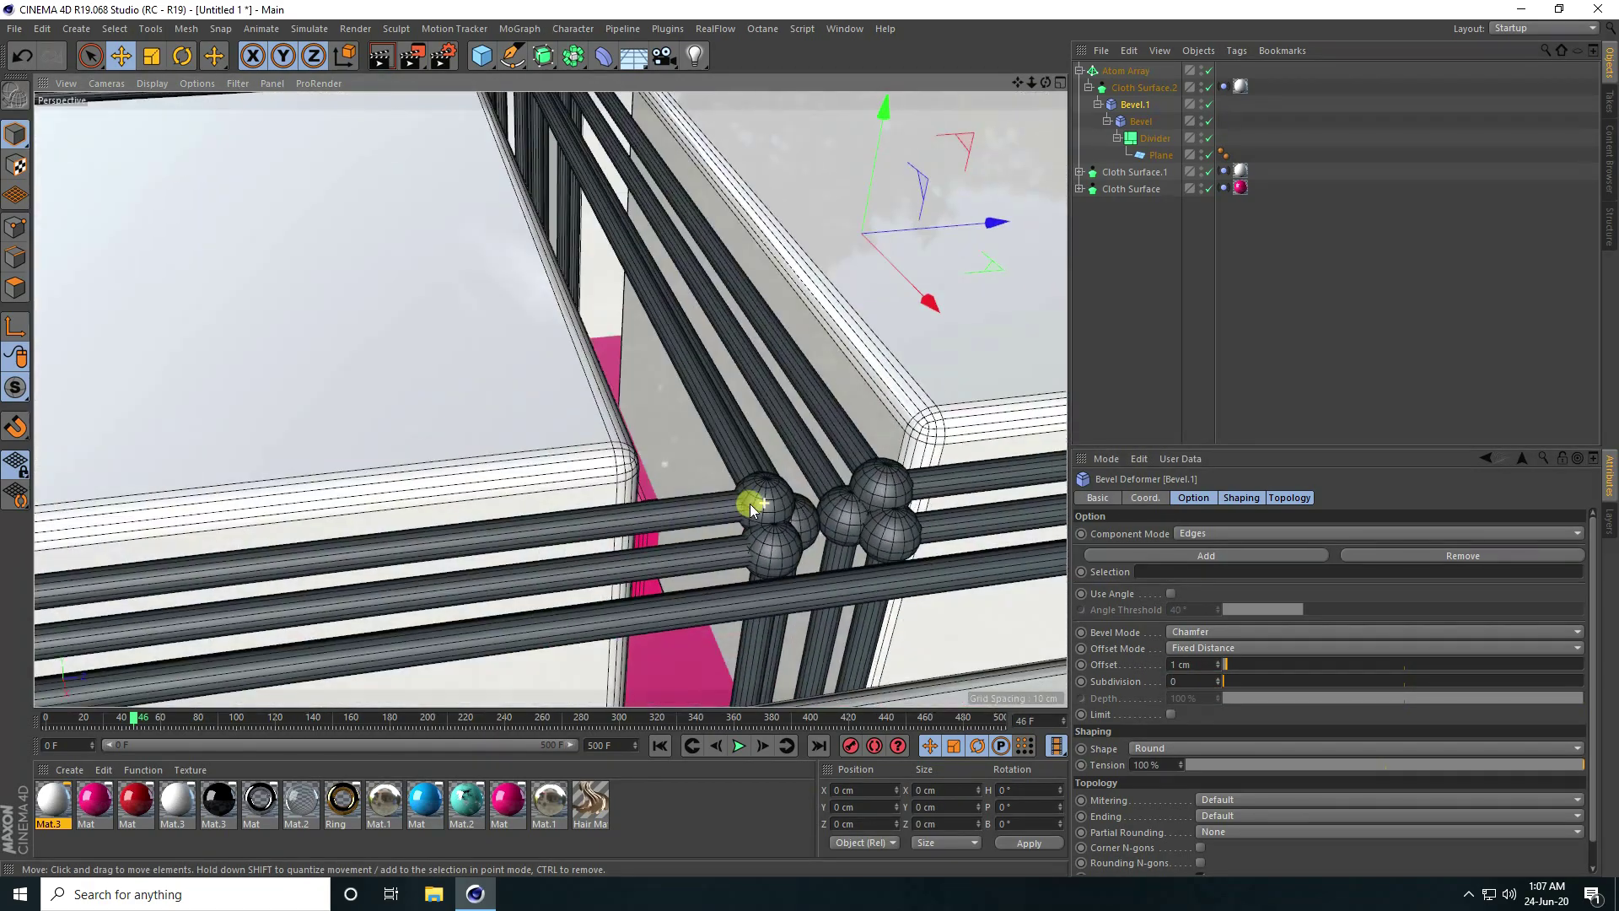
{"action": "scroll", "coordinate": [751, 503], "scroll_direction": "down", "scroll_amount": 6}
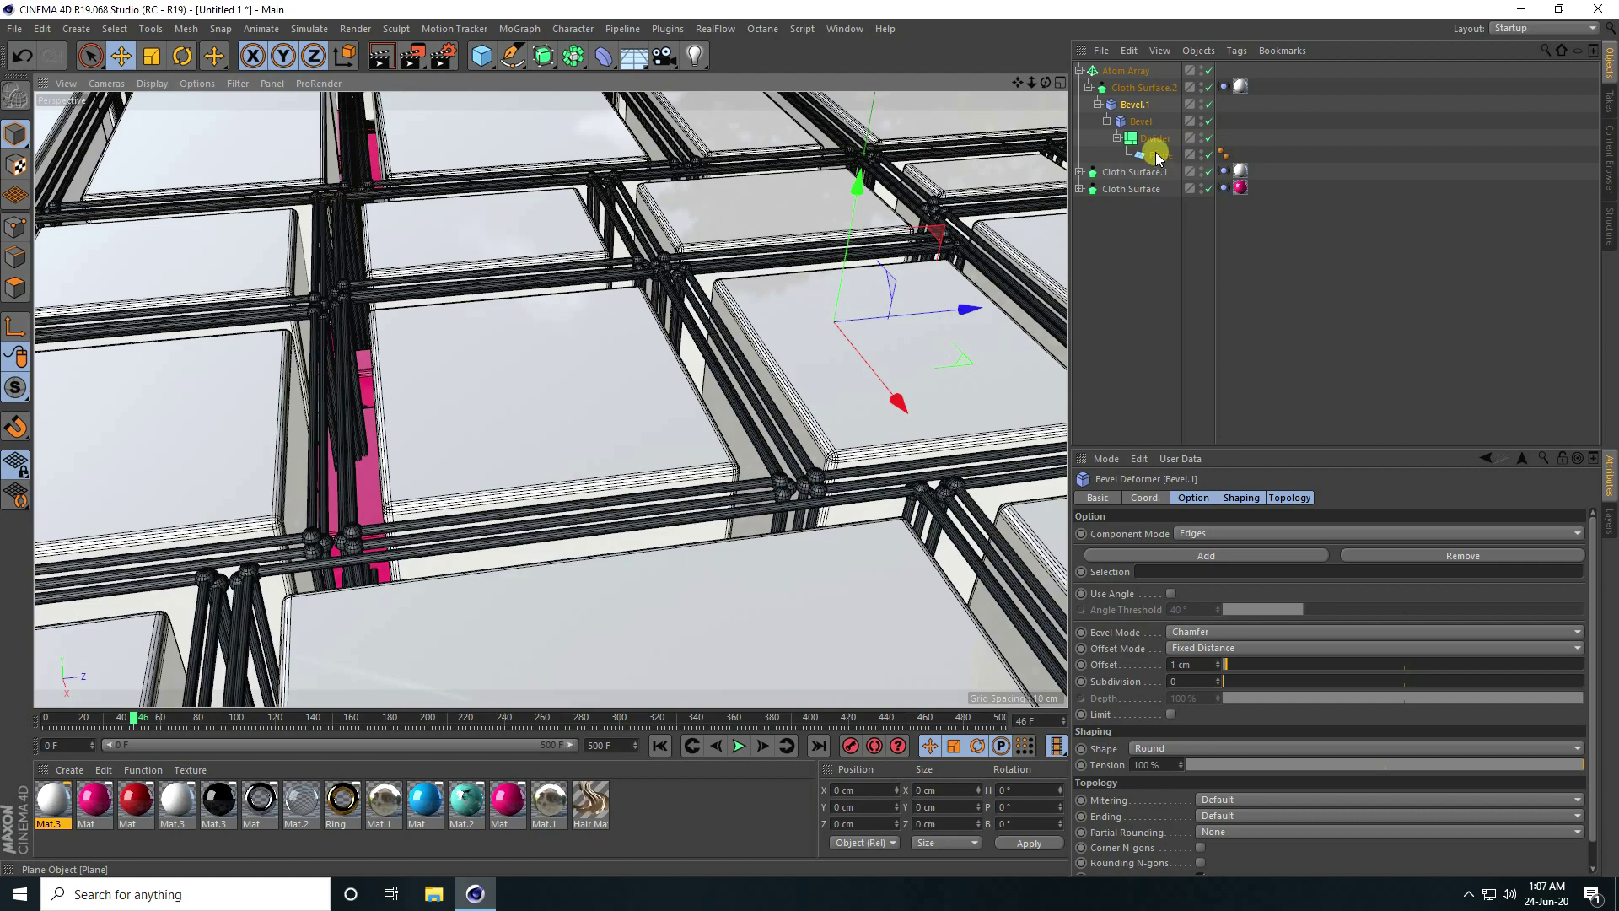
Set the Divider random seed to 1237 to reshuffle the tiles.
{"action": "left_click", "coordinate": [1151, 137]}
{"action": "scroll", "coordinate": [1153, 590], "scroll_direction": "down", "scroll_amount": 3}
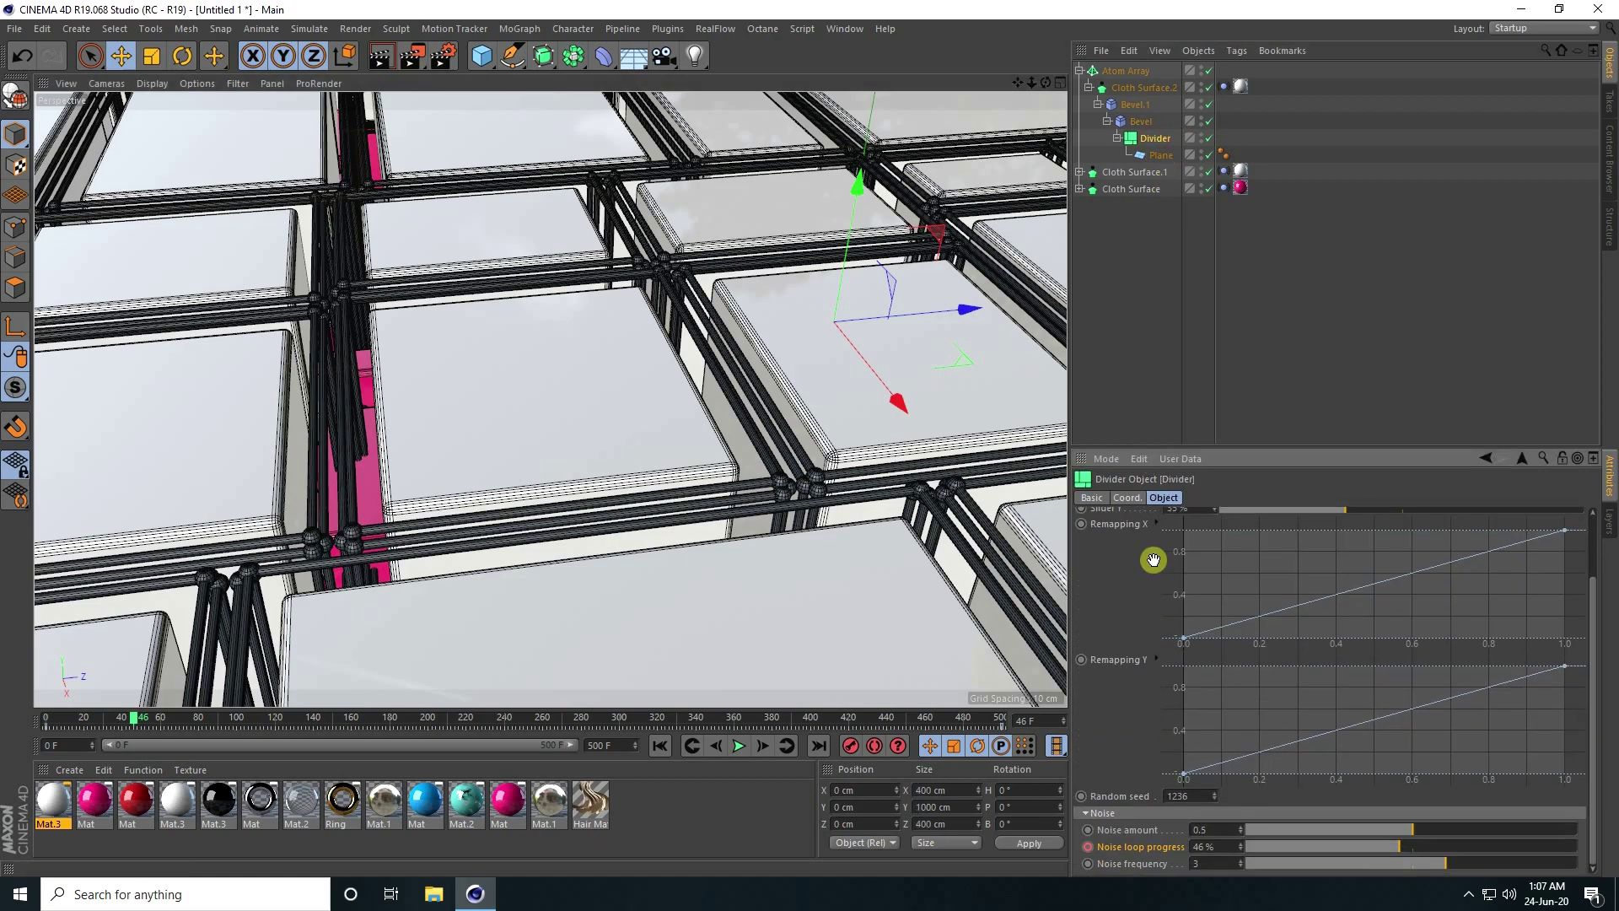
{"action": "left_click", "coordinate": [1214, 793]}
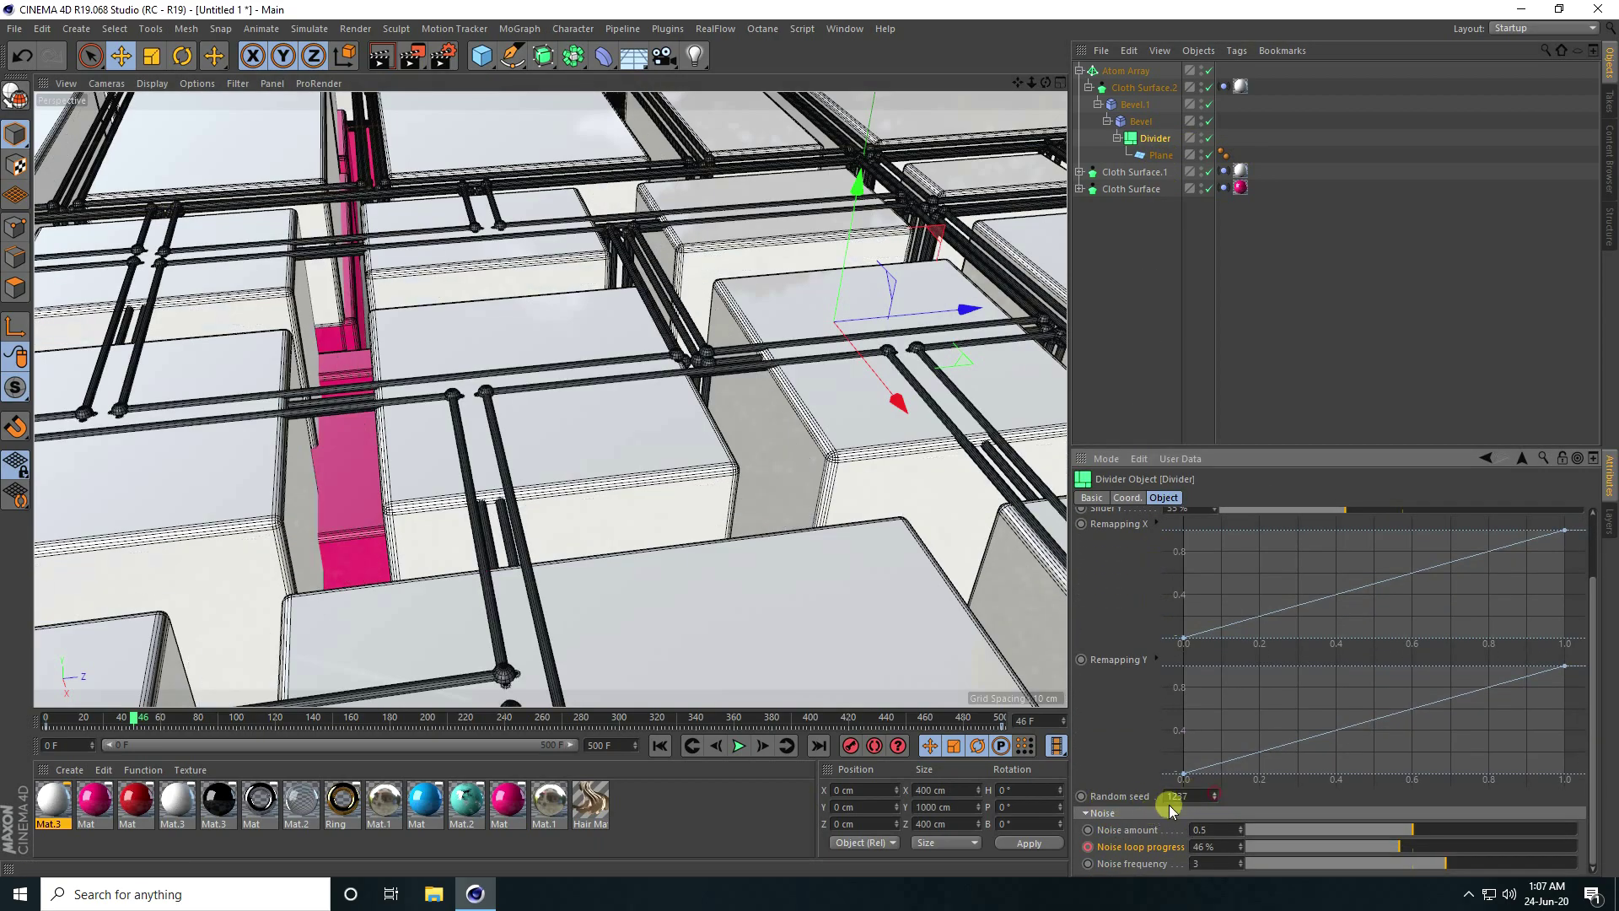
{"action": "mouse_move", "coordinate": [672, 506]}
{"action": "left_mouse_down", "text": "alt"}
{"action": "mouse_move", "coordinate": [590, 517]}
{"action": "mouse_move", "coordinate": [670, 527]}
{"action": "left_mouse_up", "text": "alt"}
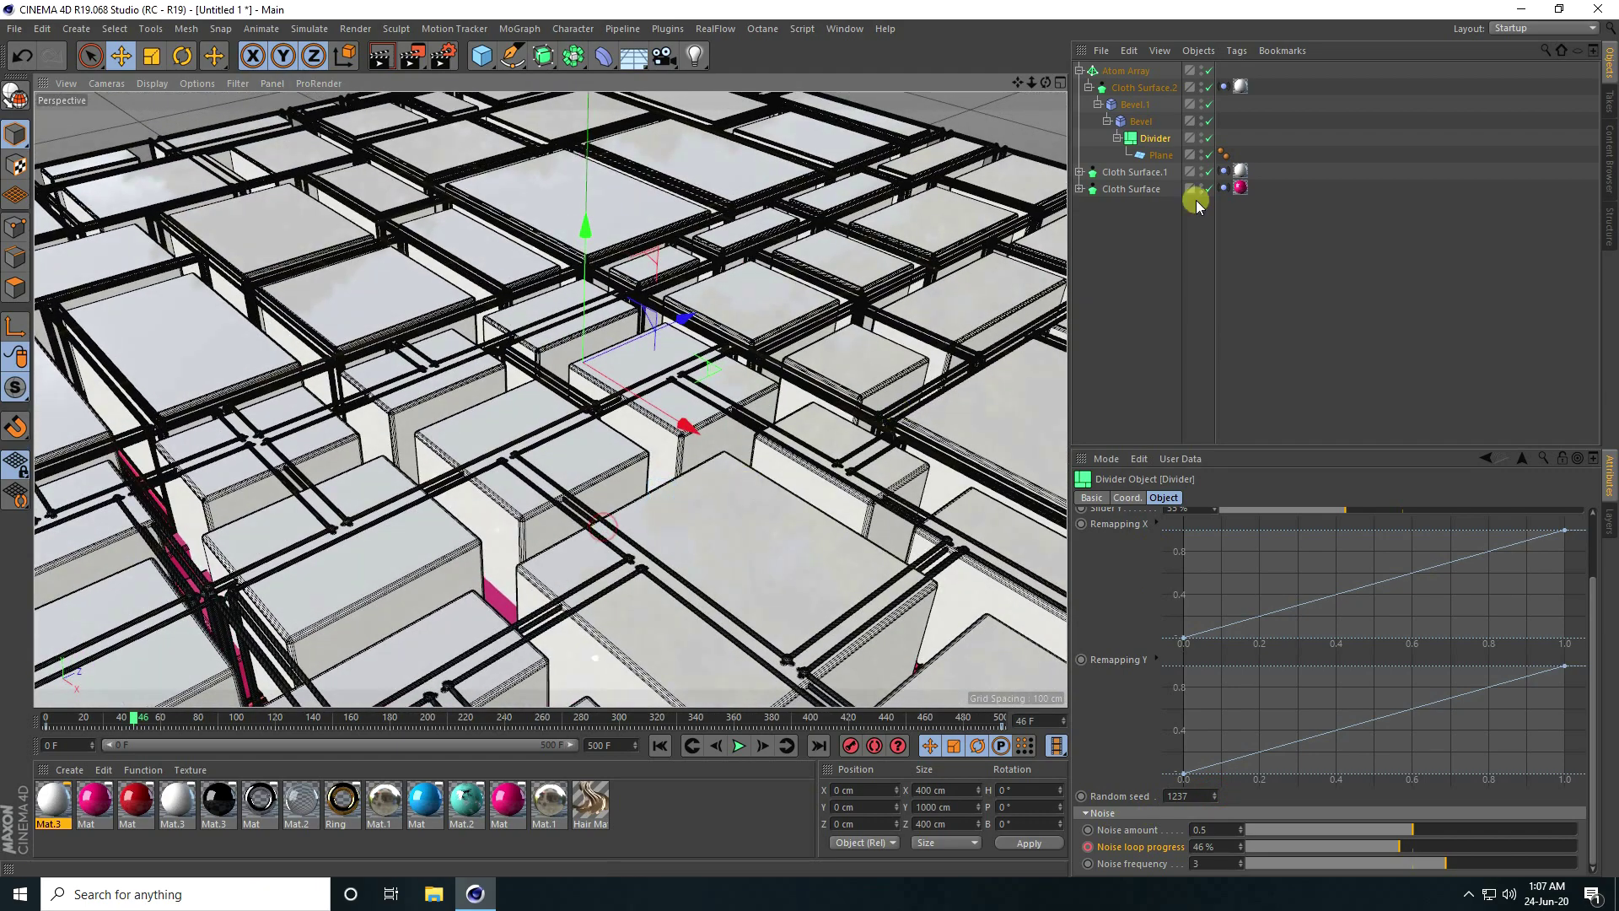
Thicken Cloth Surface.2 to 40 cm and switch the viewport to Gouraud Shading.
{"action": "left_click", "coordinate": [1154, 90]}
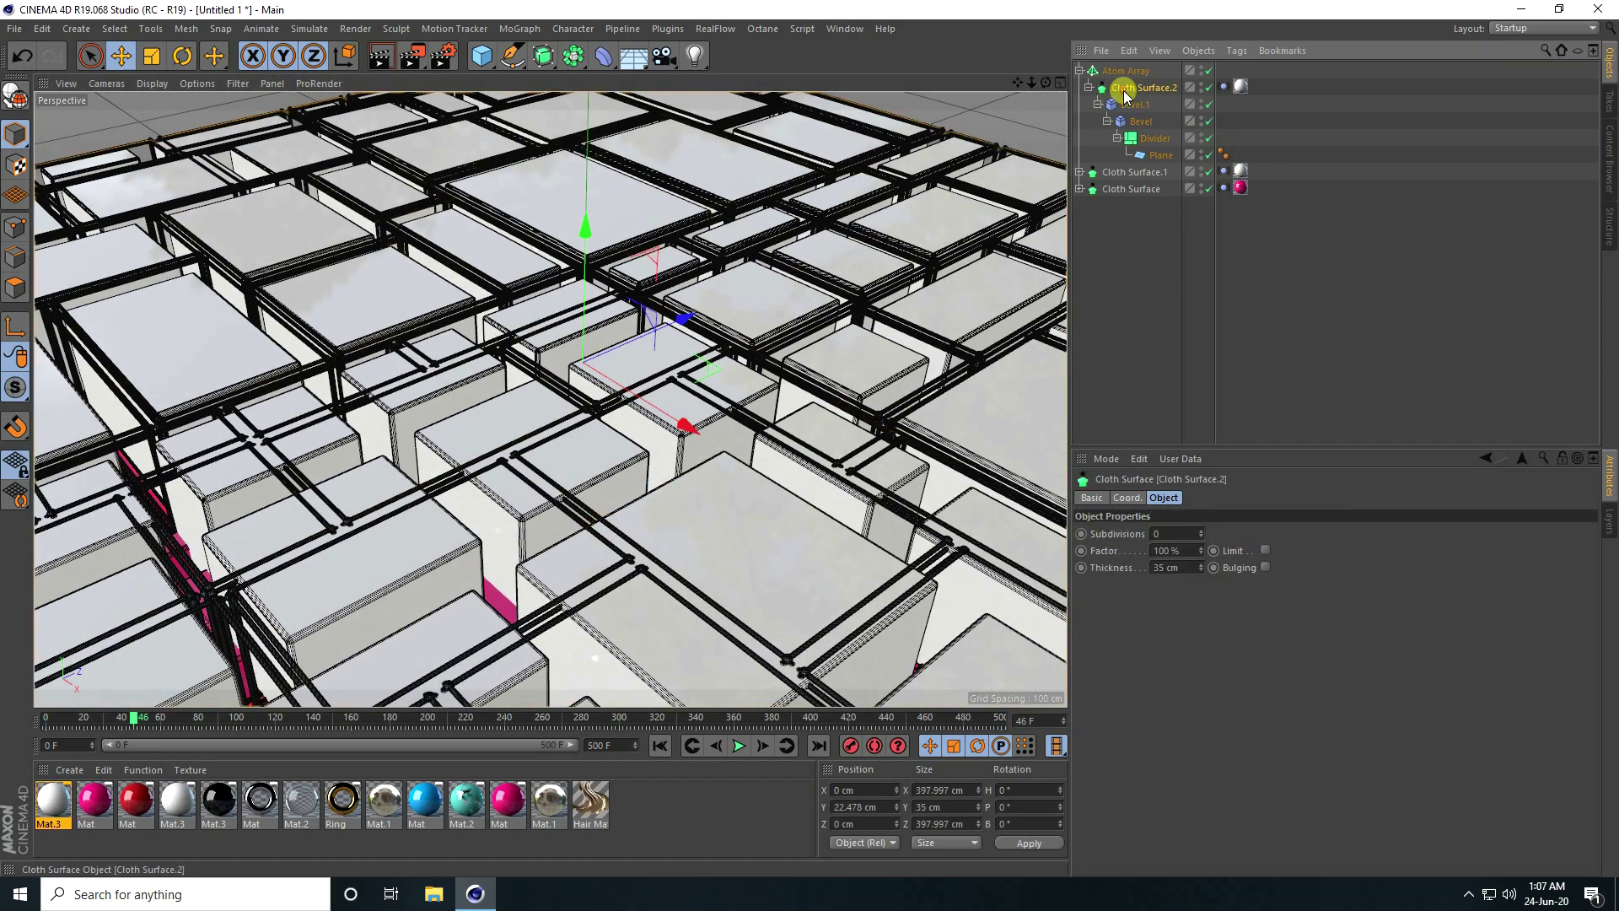
{"action": "left_click_drag", "start_coordinate": [1190, 568], "coordinate": [1148, 621]}
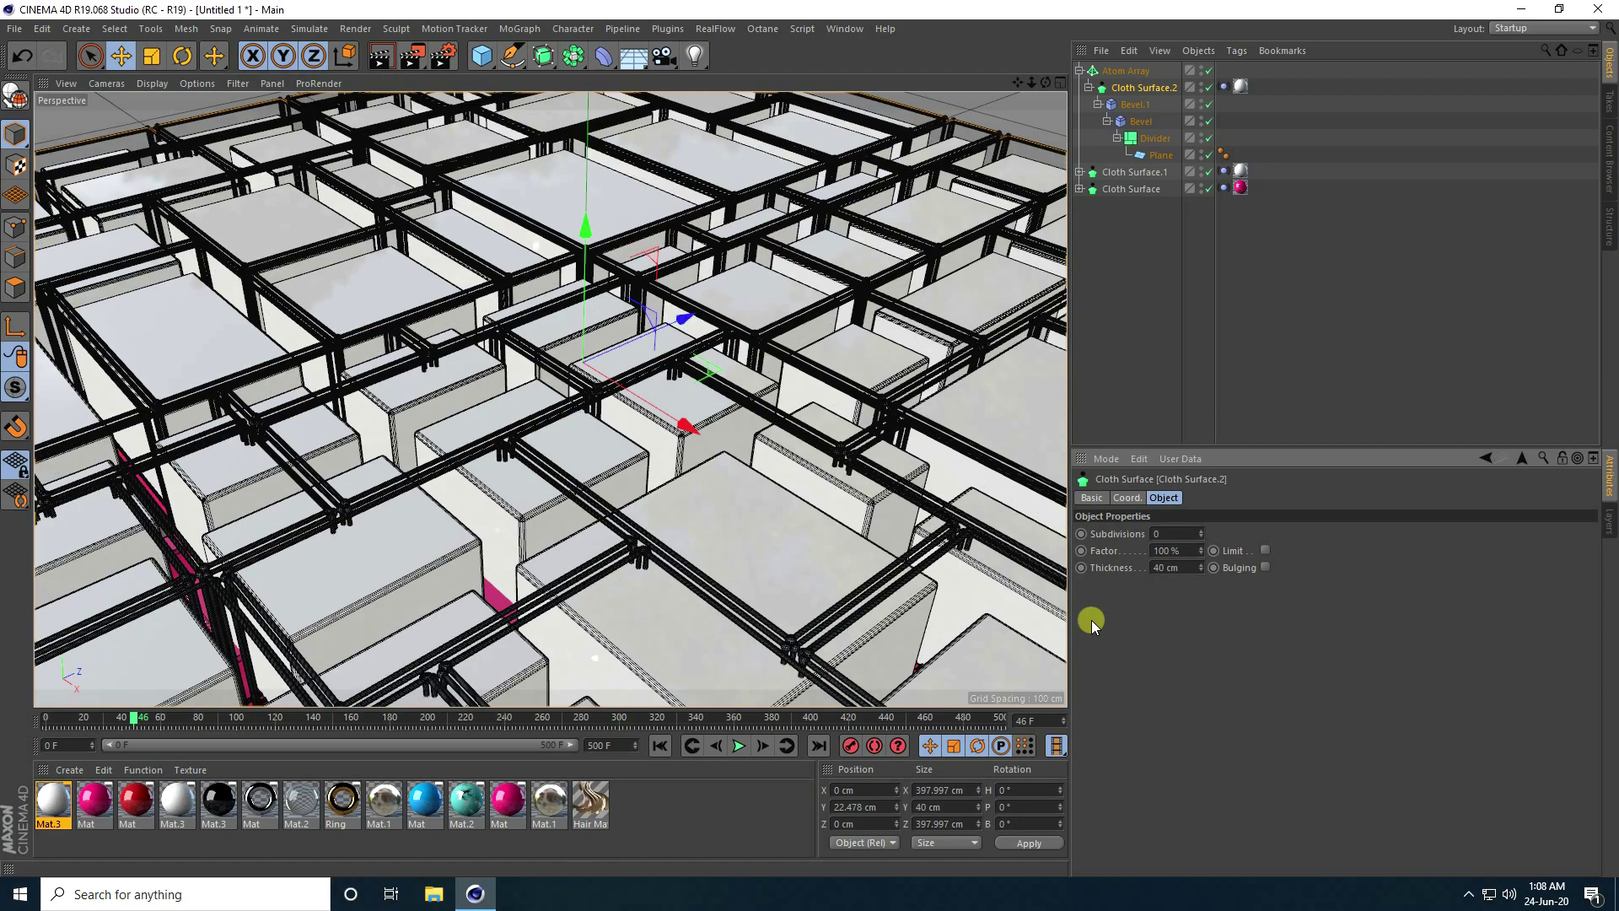
{"action": "left_click", "coordinate": [151, 83]}
{"action": "left_click", "coordinate": [171, 118]}
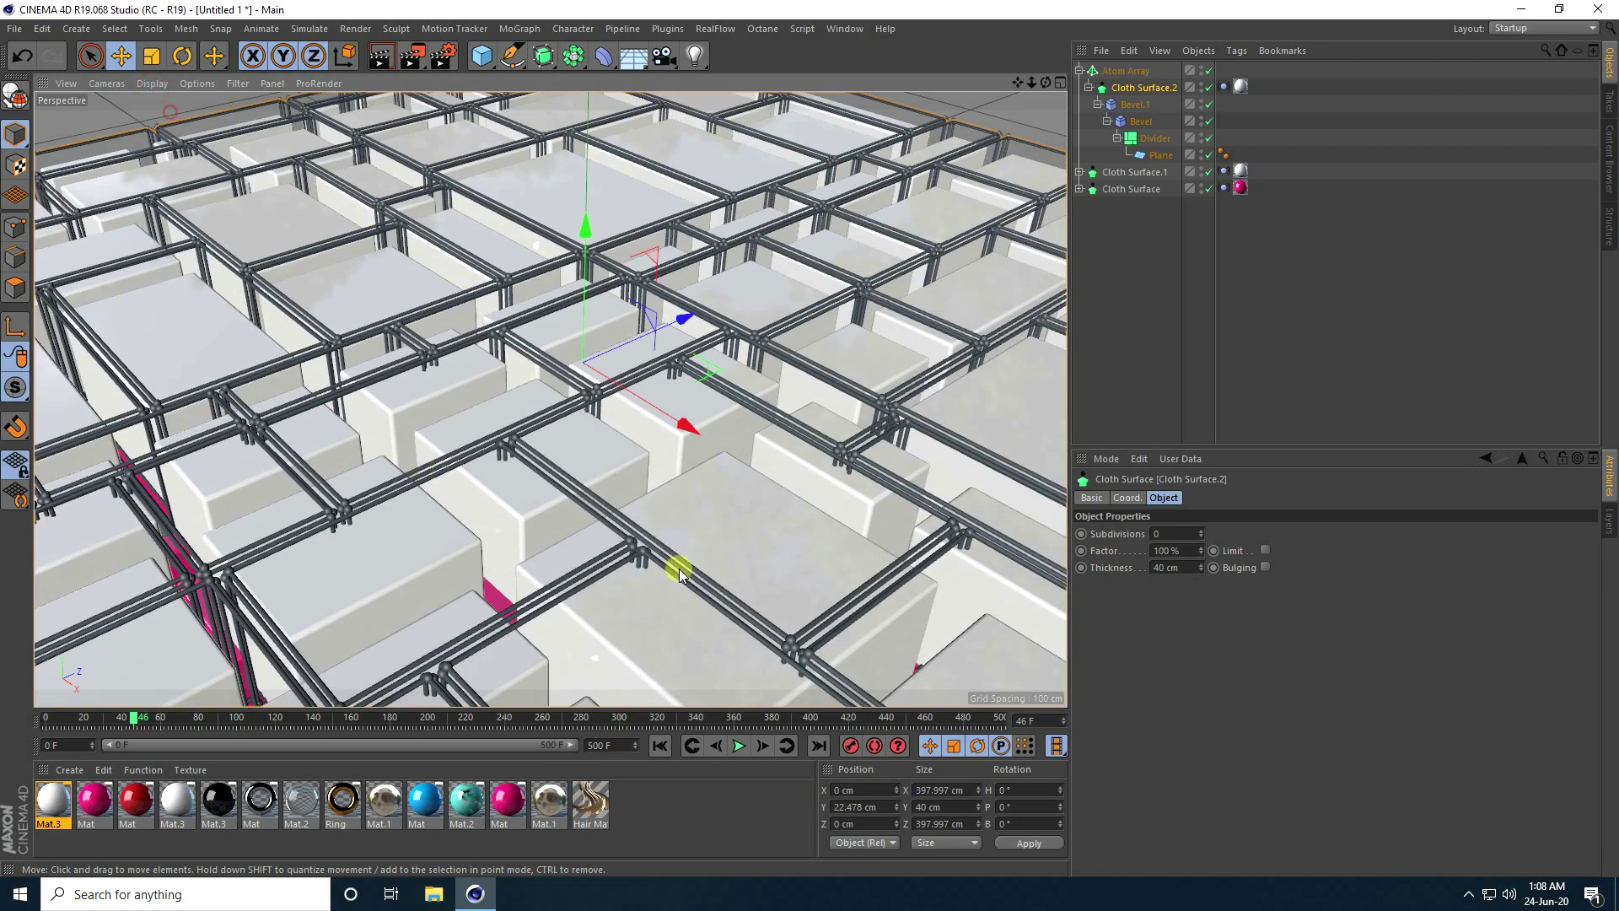
{"action": "scroll", "coordinate": [612, 495], "scroll_direction": "up", "scroll_amount": 3}
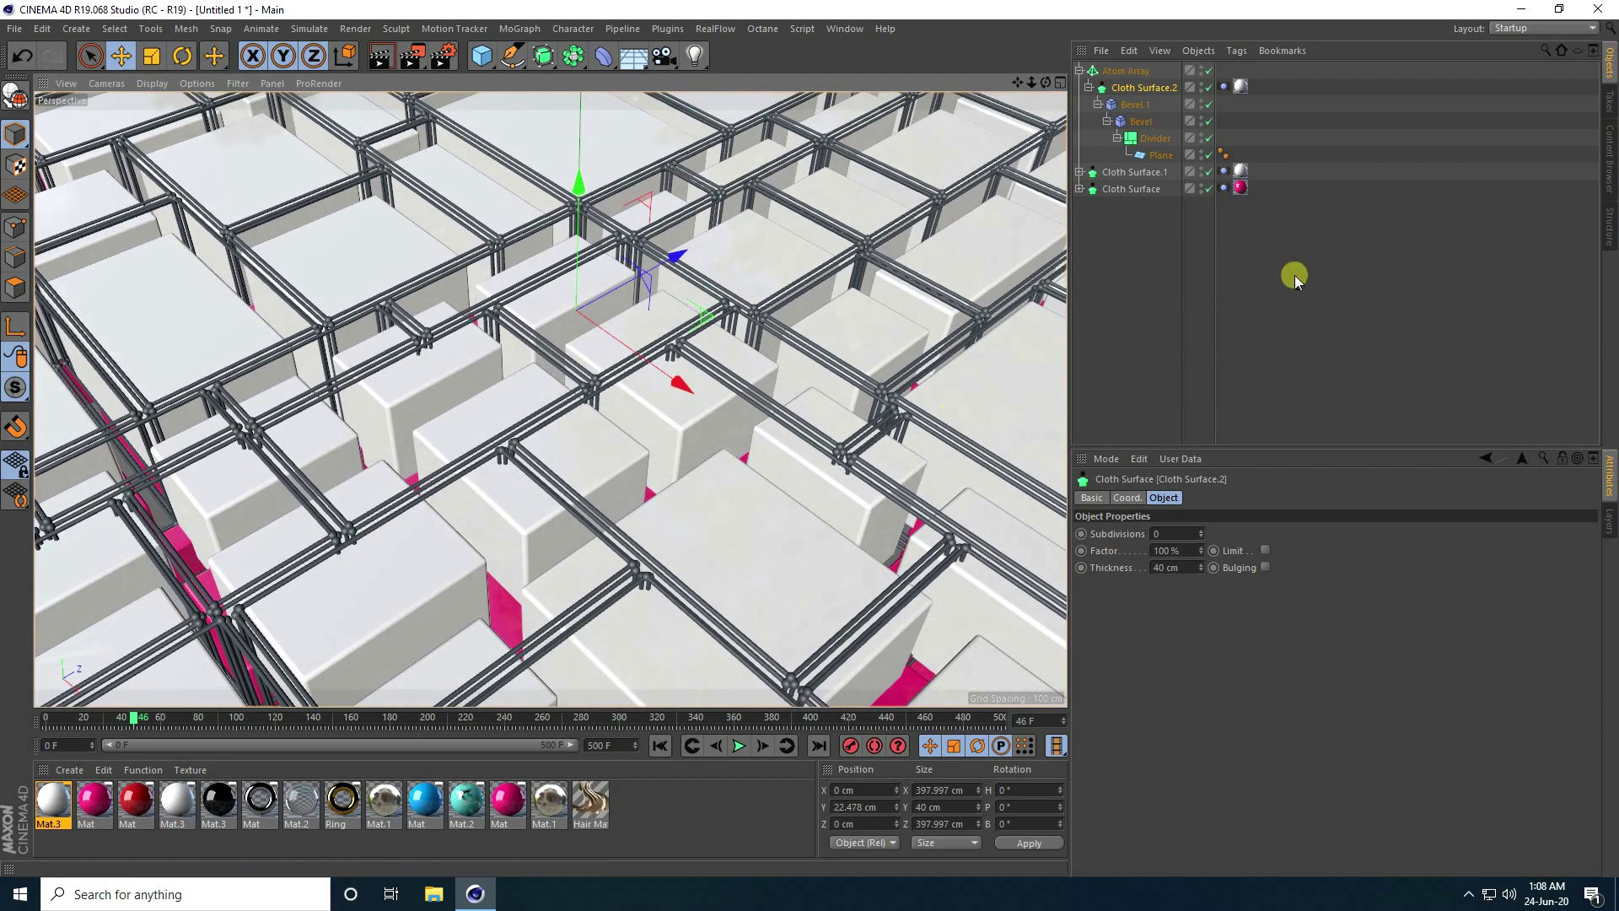
Set the Vibrate tag's seed to 2 and Y amplitude to 70 cm.
{"action": "left_click", "coordinate": [1224, 87]}
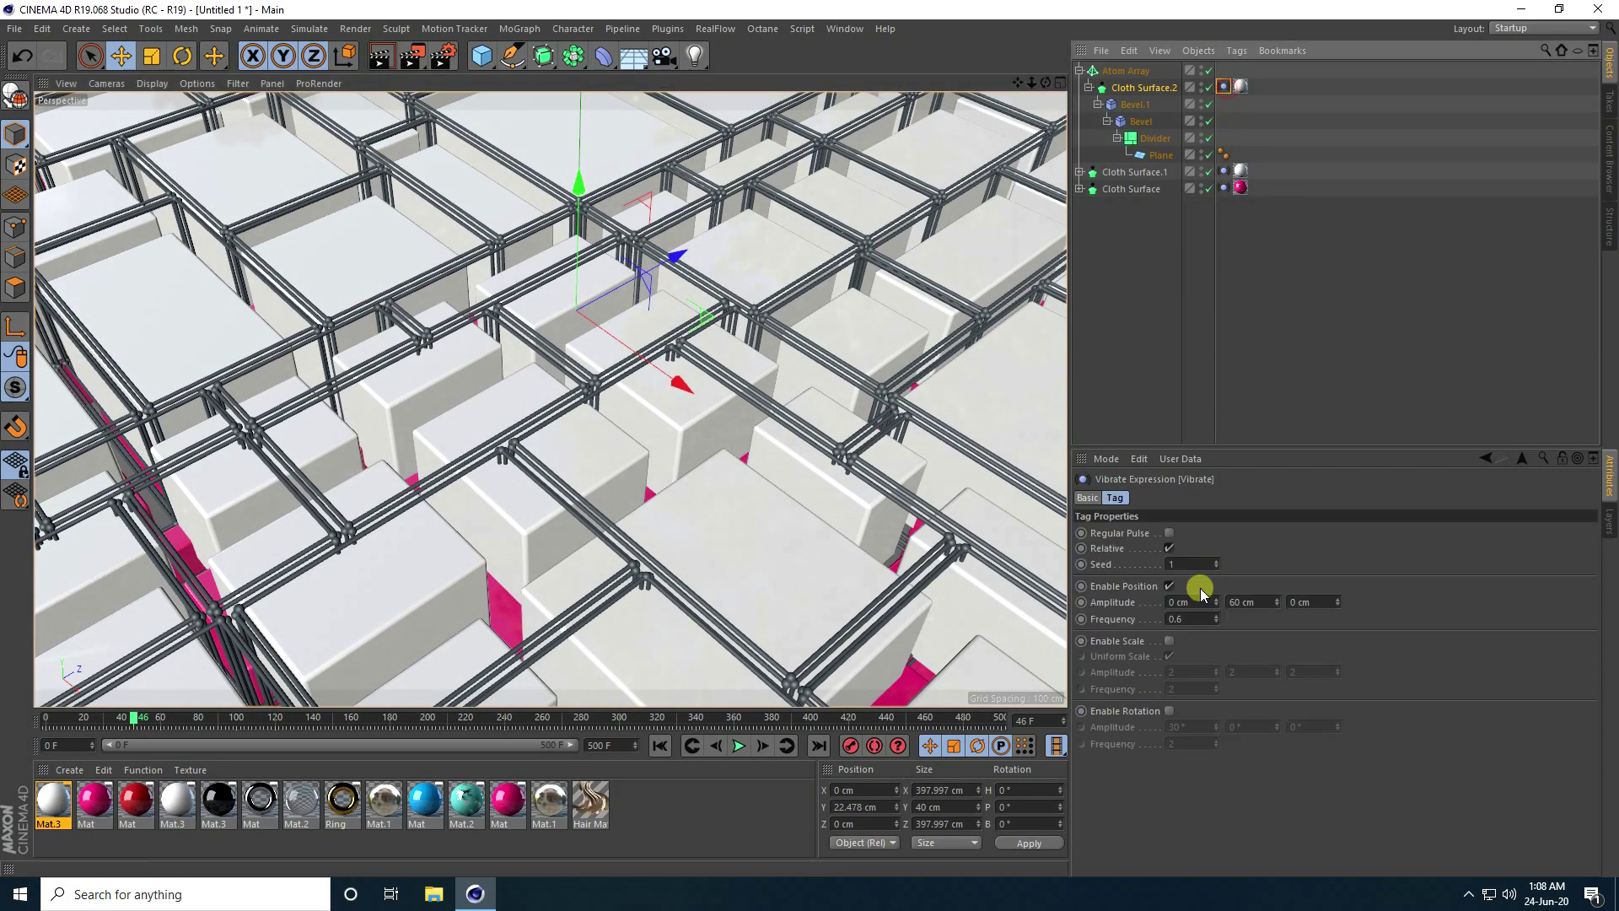
{"action": "left_click", "coordinate": [1217, 561]}
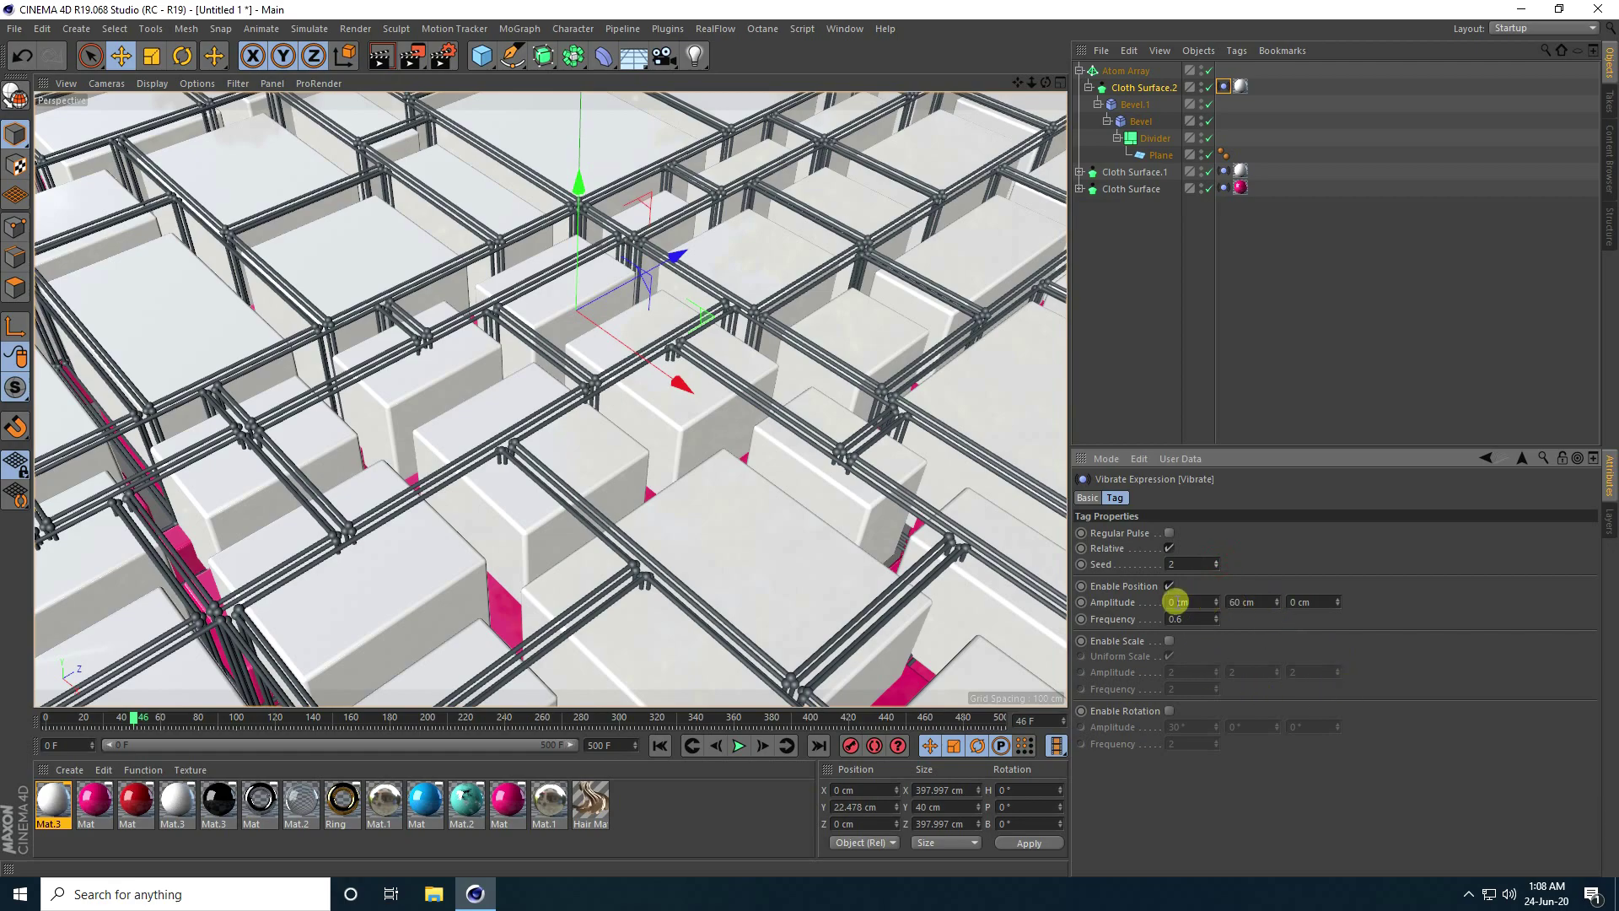
{"action": "left_click_drag", "start_coordinate": [1256, 602], "coordinate": [1220, 605]}
Apply the gold Ring material to the Atom Array, preview playback, and add a Sky object.
{"action": "left_click", "coordinate": [660, 745]}
{"action": "left_click_drag", "start_coordinate": [341, 807], "coordinate": [1130, 75]}
{"action": "scroll", "coordinate": [534, 352], "scroll_direction": "up", "scroll_amount": 3}
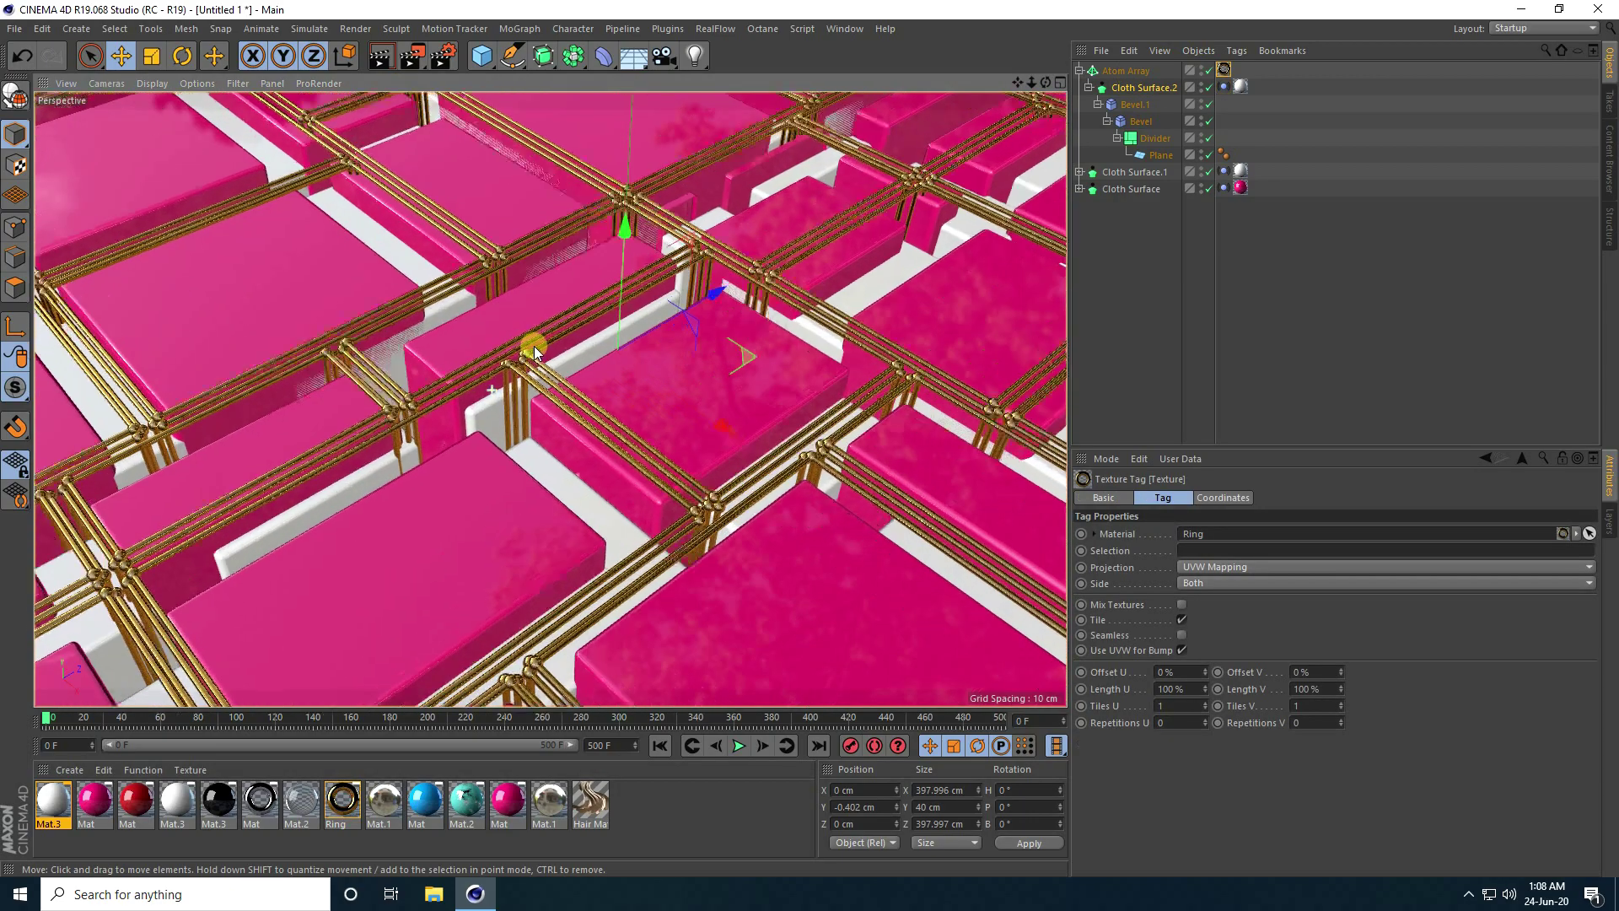
{"action": "scroll", "coordinate": [534, 353], "scroll_direction": "down", "scroll_amount": 3}
{"action": "scroll", "coordinate": [531, 415], "scroll_direction": "up", "scroll_amount": 3}
{"action": "right_click_drag", "start_coordinate": [524, 405], "coordinate": [559, 493], "text": "alt"}
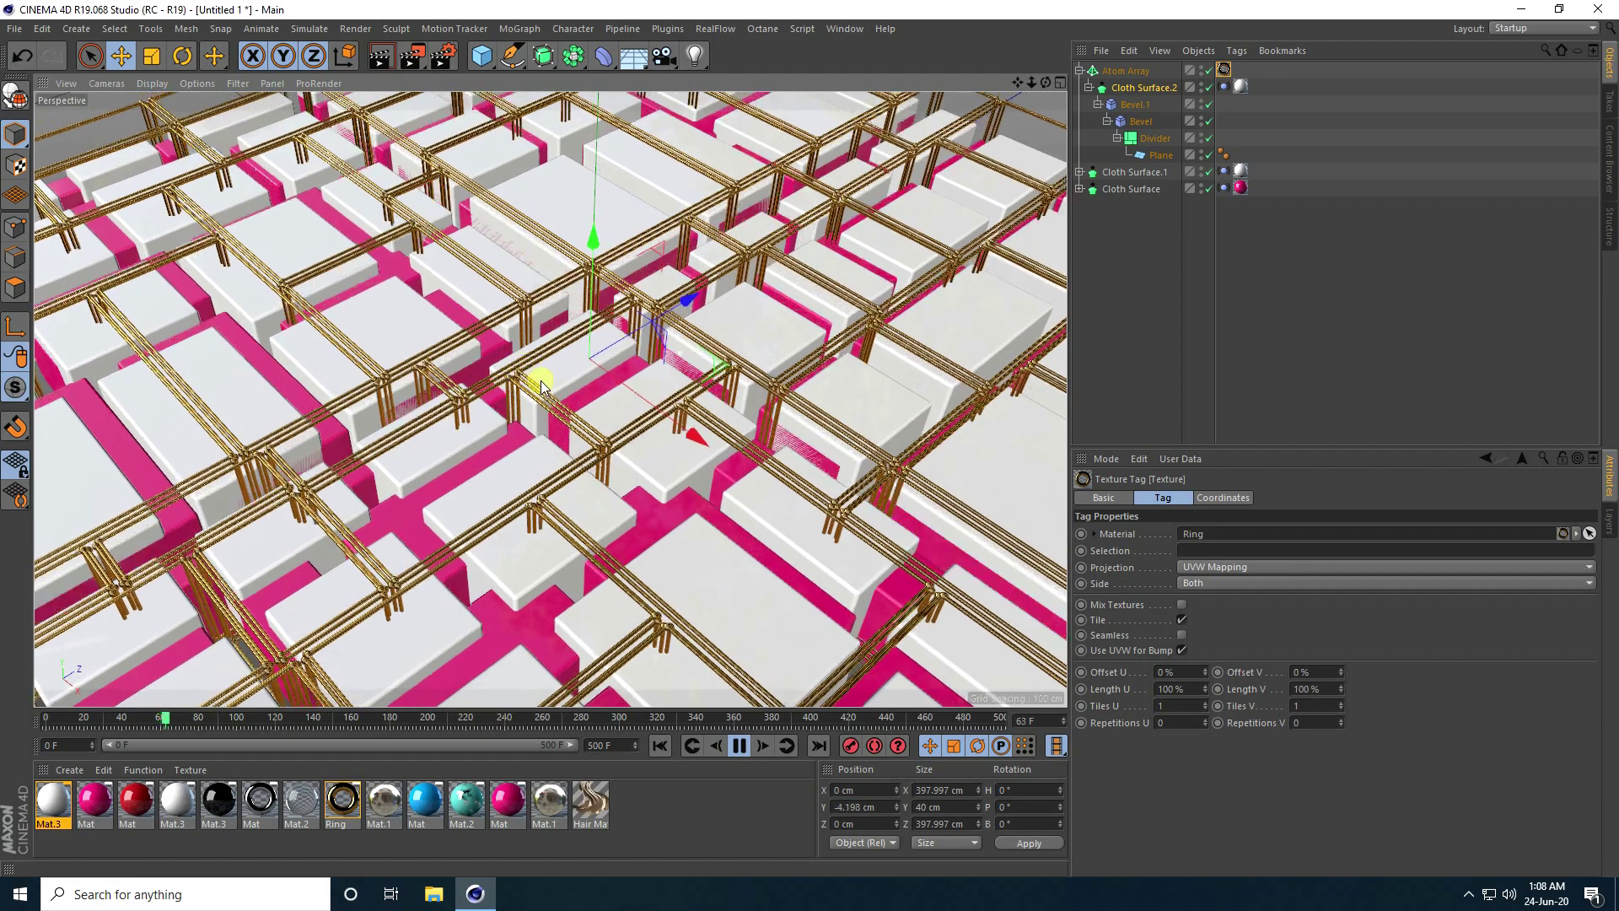
{"action": "left_click", "coordinate": [740, 746]}
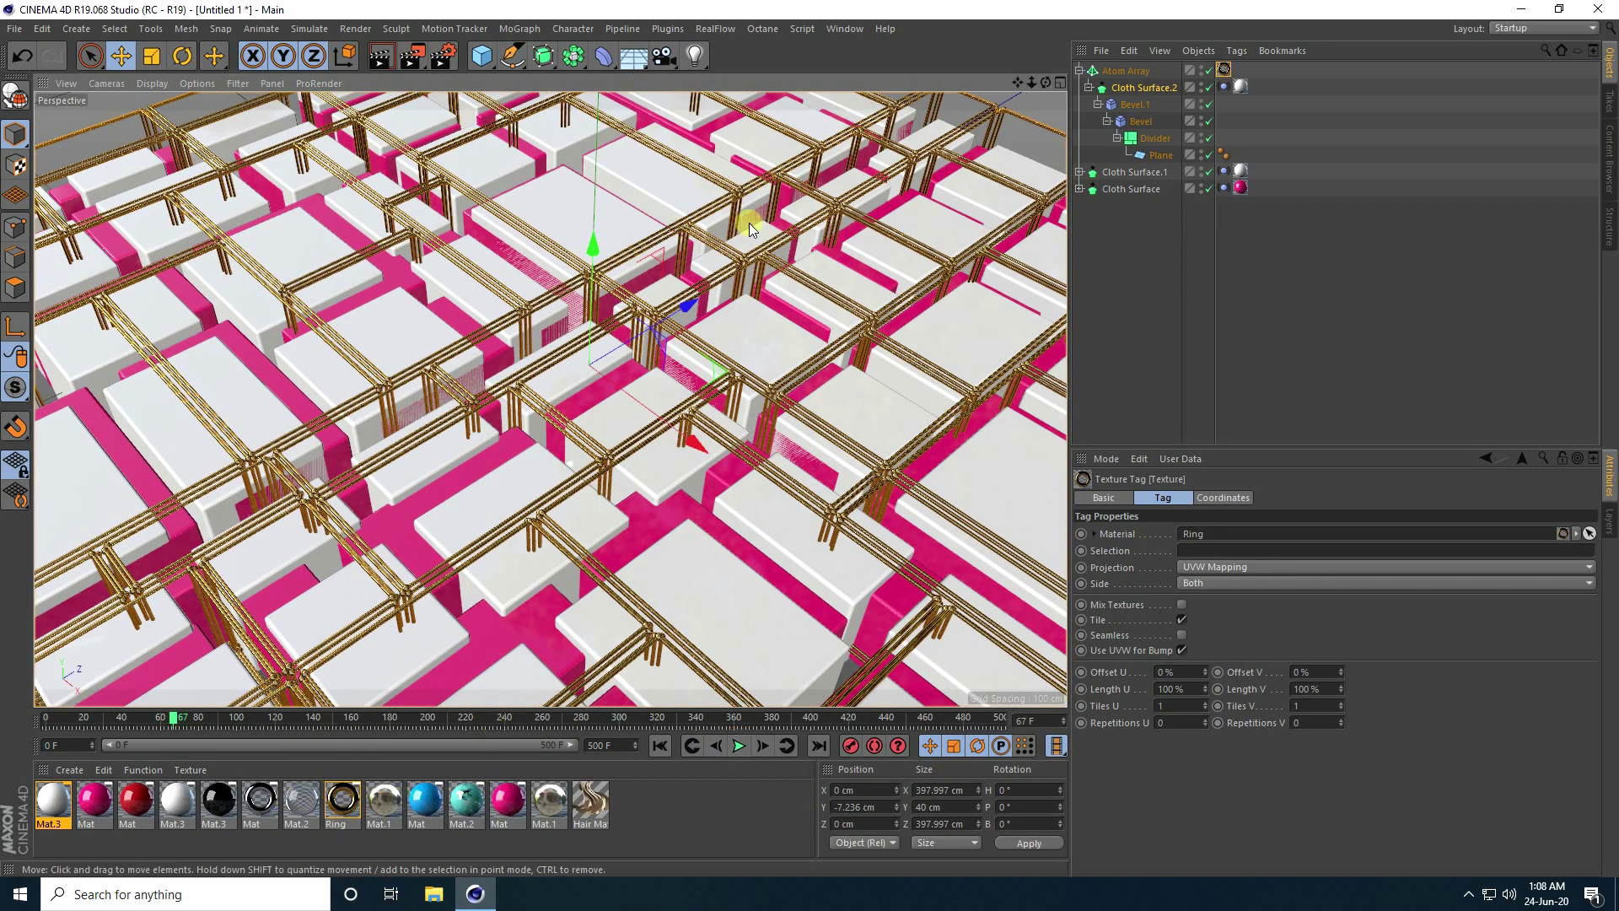
{"action": "left_click_drag", "start_coordinate": [633, 56], "coordinate": [684, 108]}
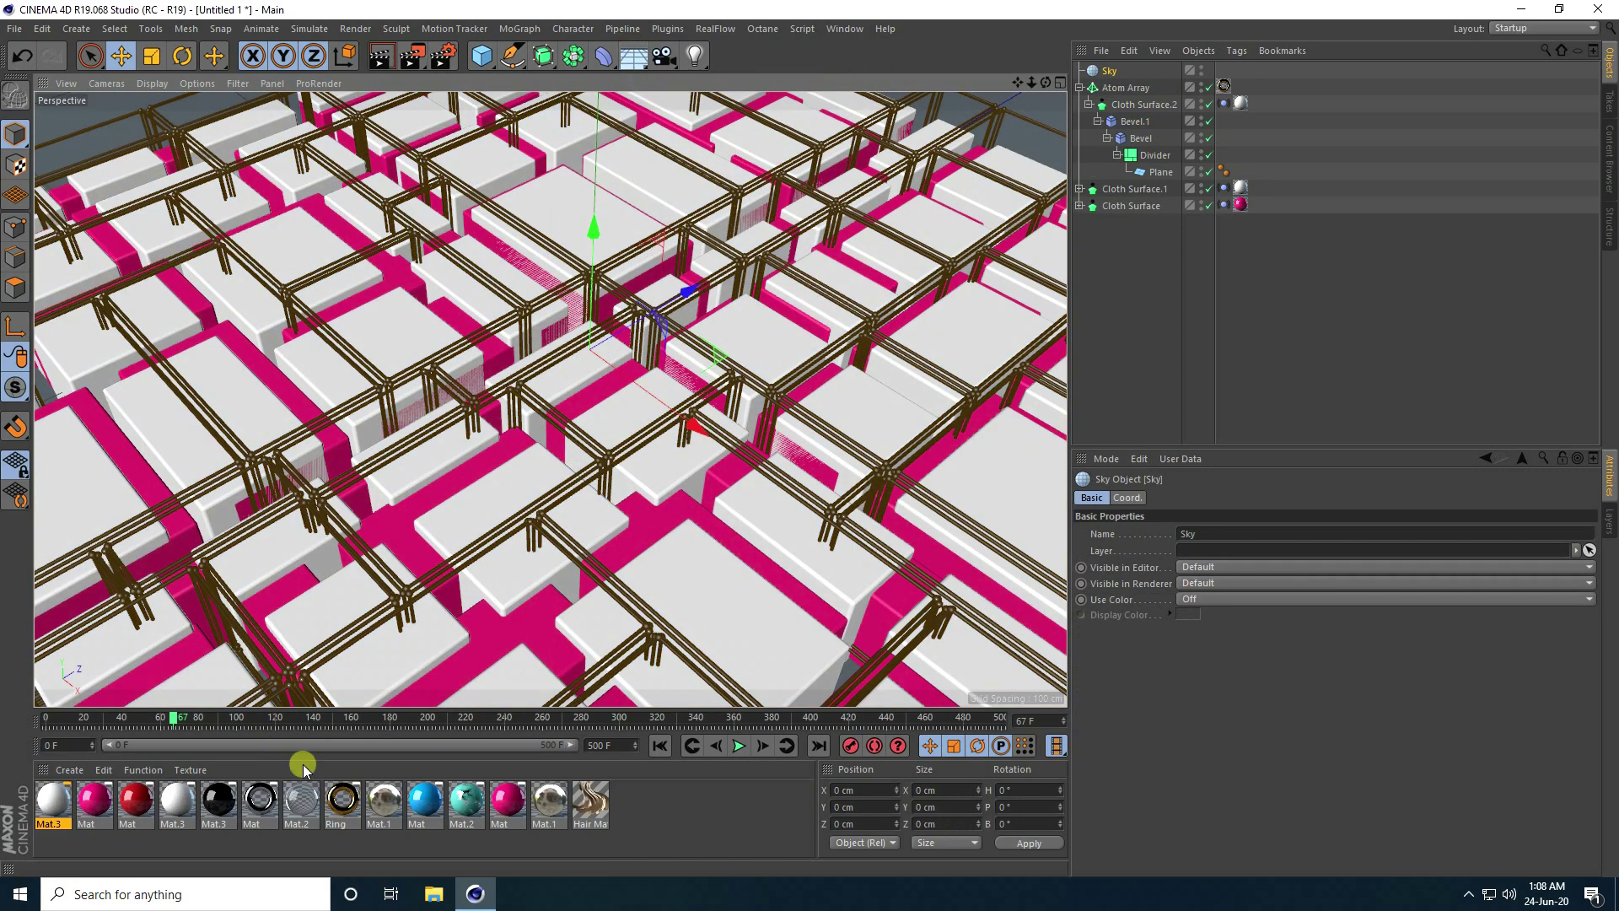
Give the Sky Mat.1 and a Compositing tag with Seen by Camera turned off.
{"action": "left_click_drag", "start_coordinate": [381, 805], "coordinate": [1118, 72]}
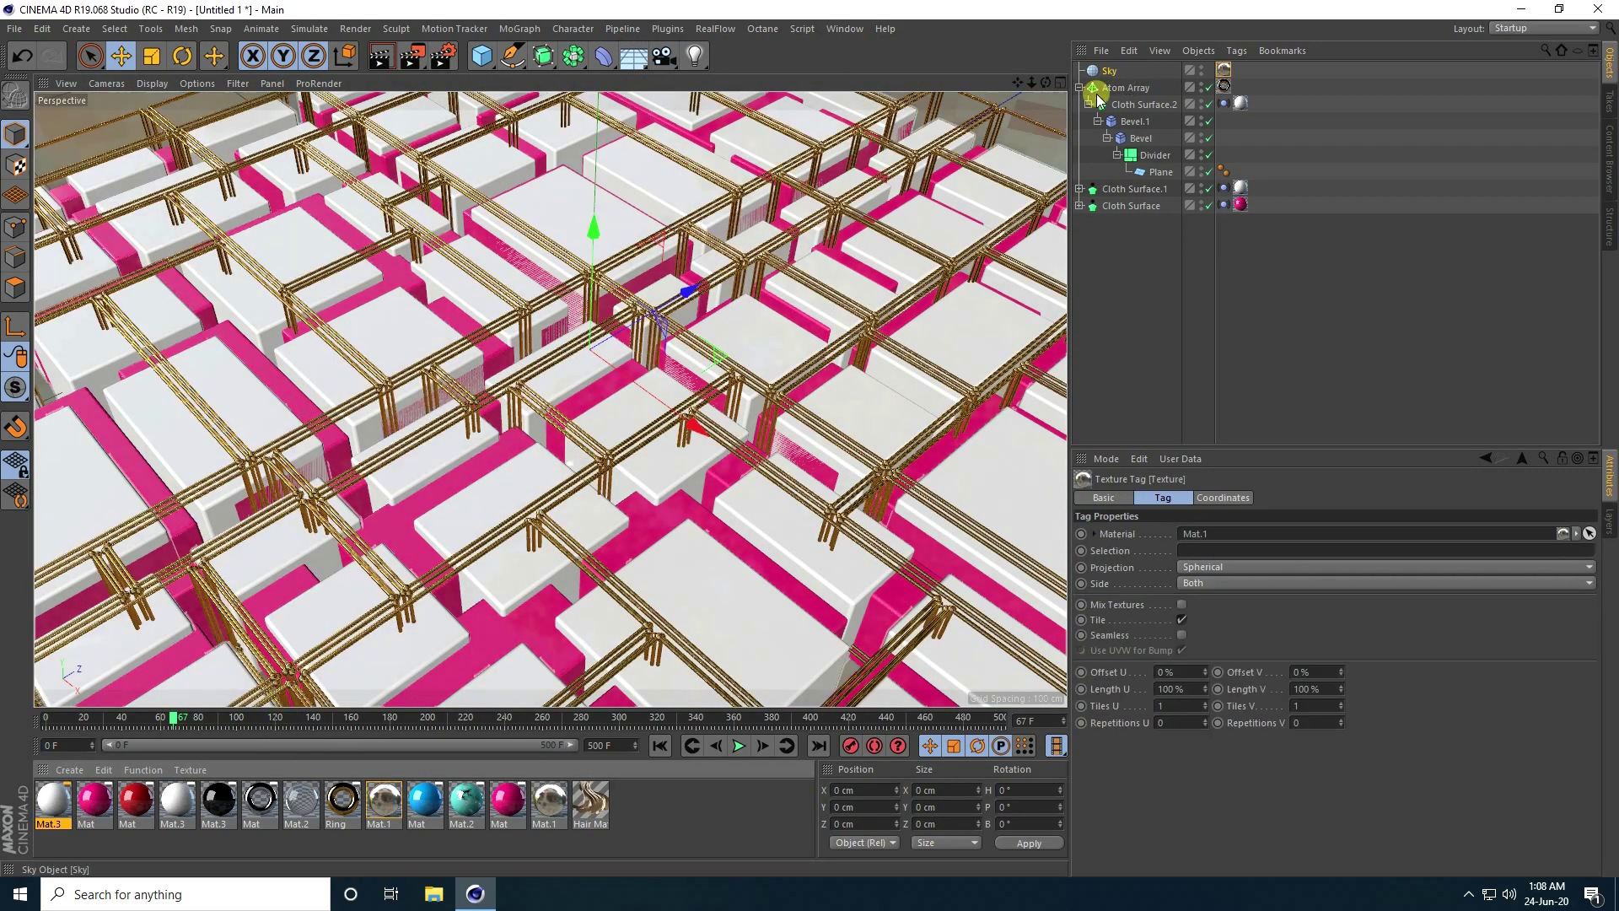
{"action": "right_click", "coordinate": [1108, 76]}
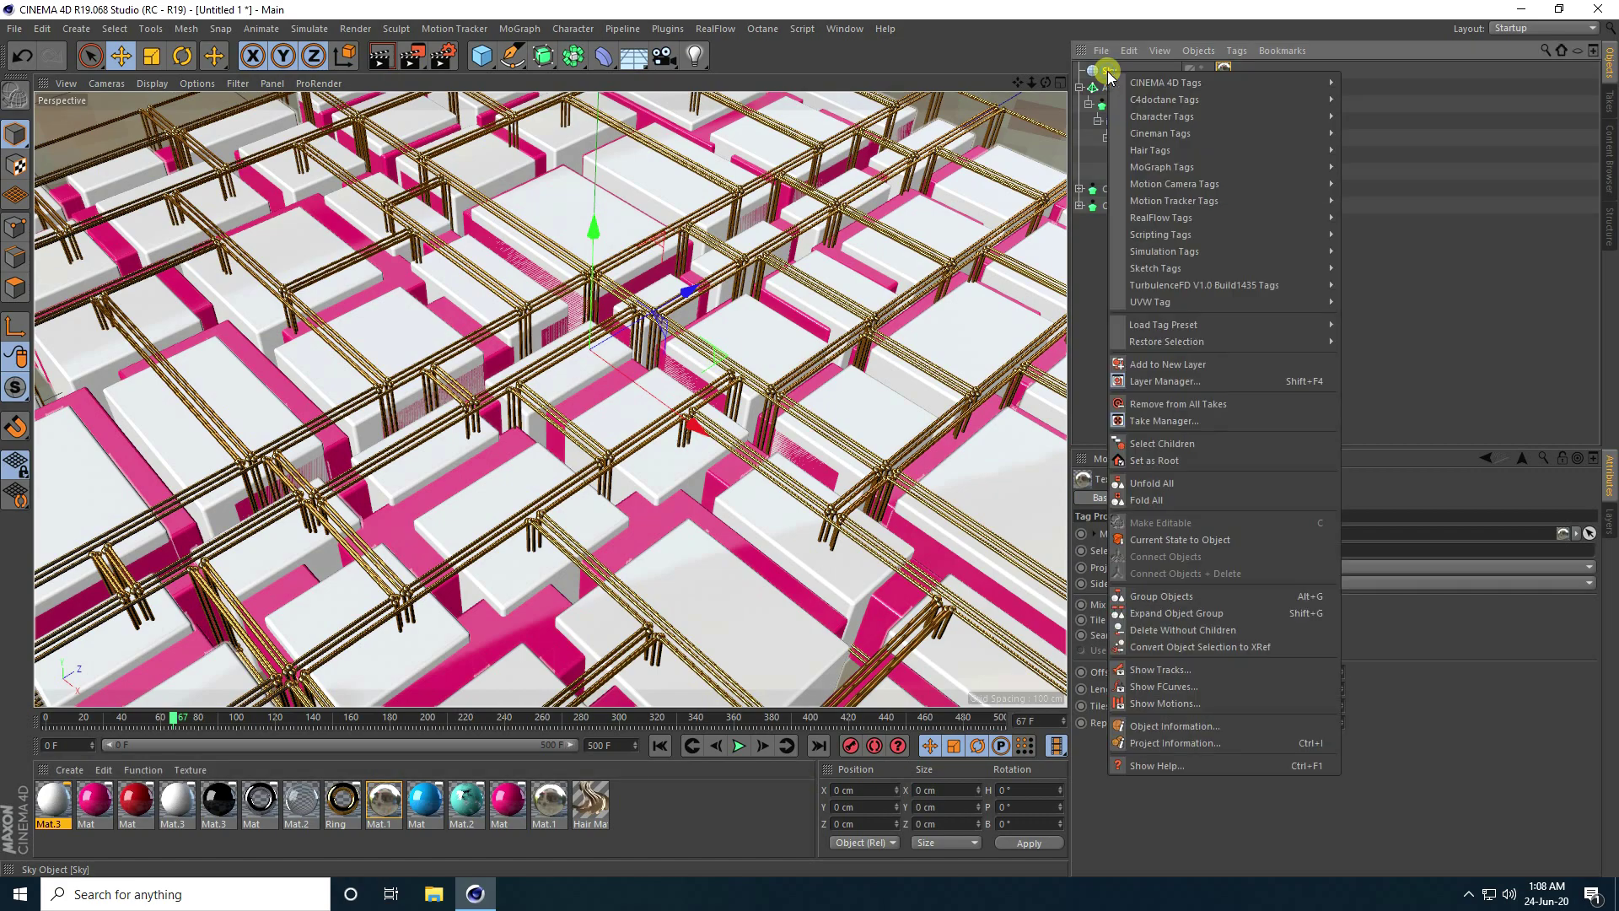
{"action": "mouse_move", "coordinate": [1189, 82]}
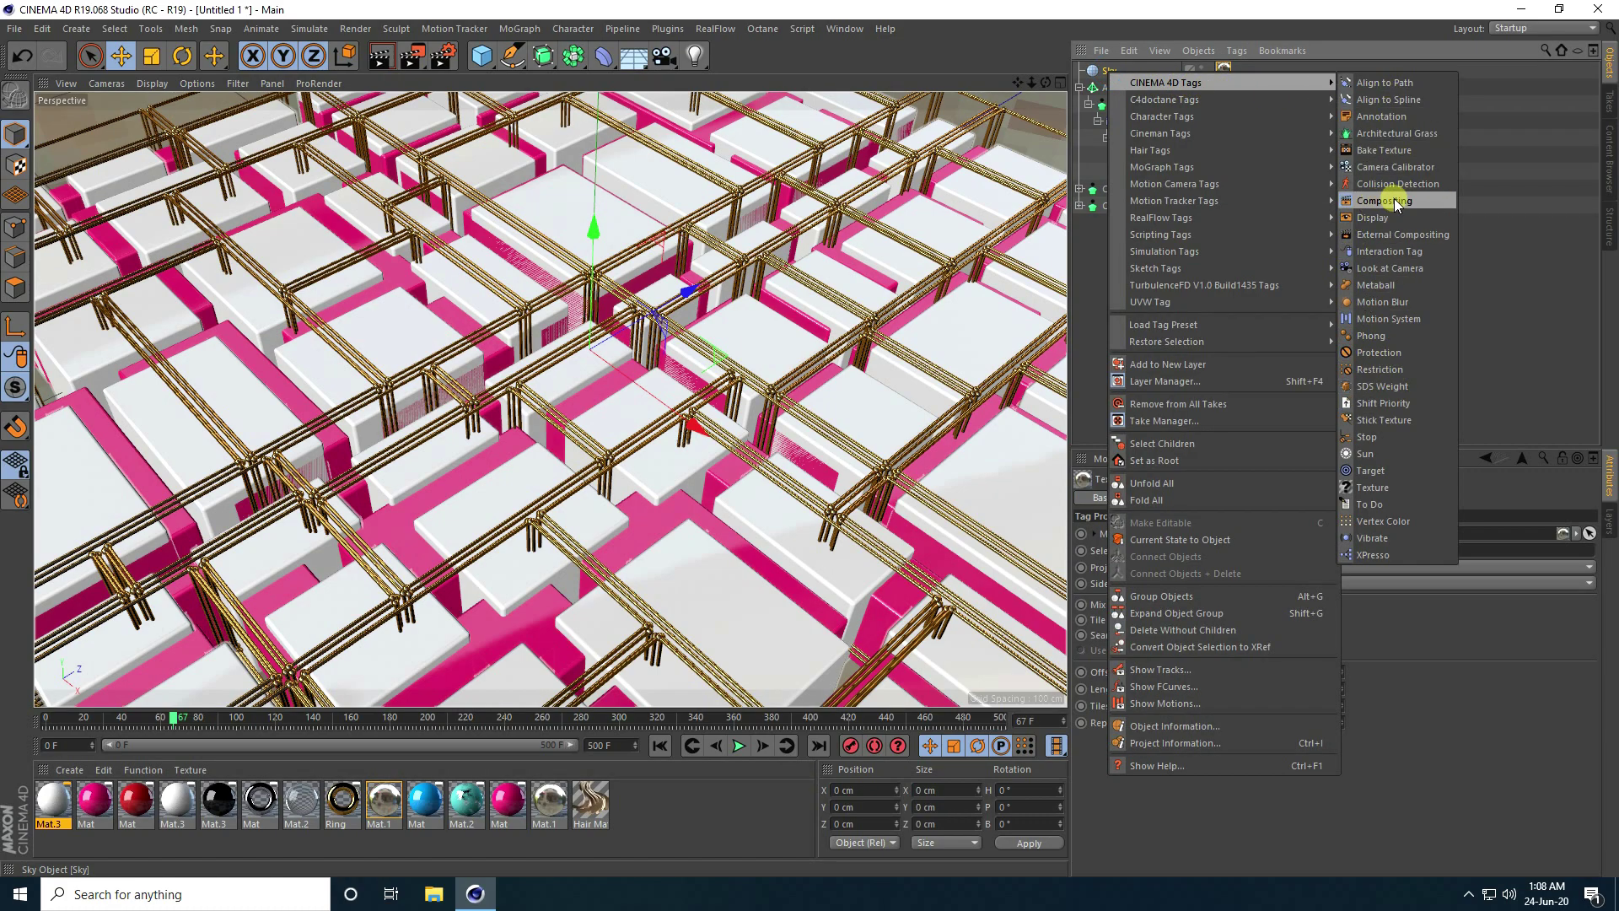
{"action": "left_click", "coordinate": [1381, 200]}
{"action": "left_click", "coordinate": [1173, 583]}
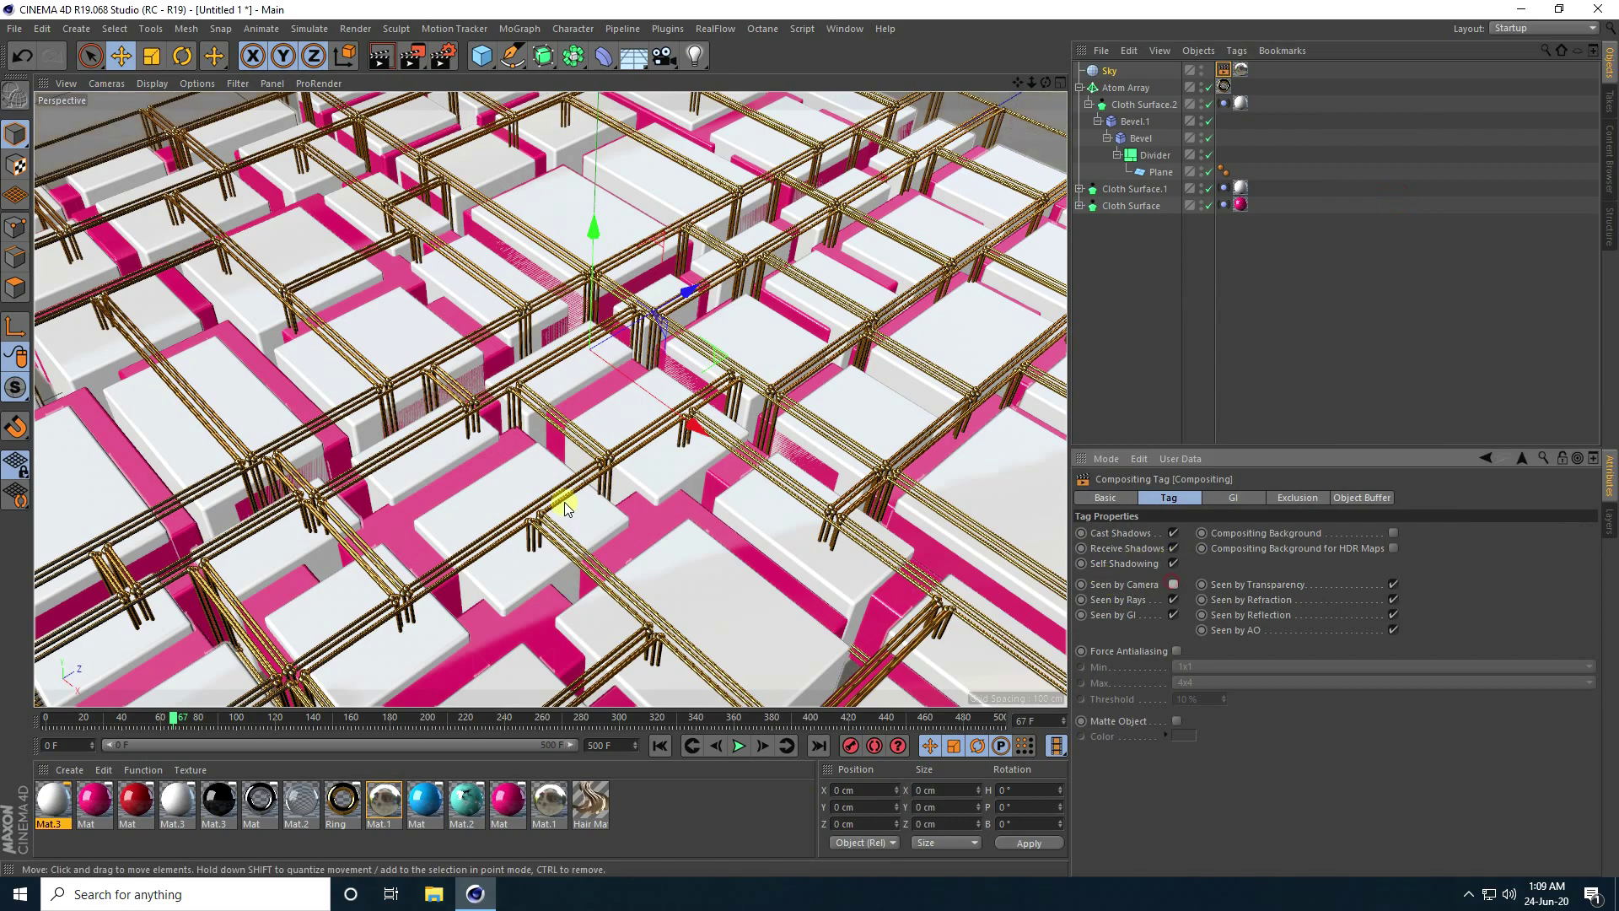
{"action": "scroll", "coordinate": [529, 442], "scroll_direction": "down", "scroll_amount": 3}
{"action": "scroll", "coordinate": [529, 440], "scroll_direction": "up", "scroll_amount": 3}
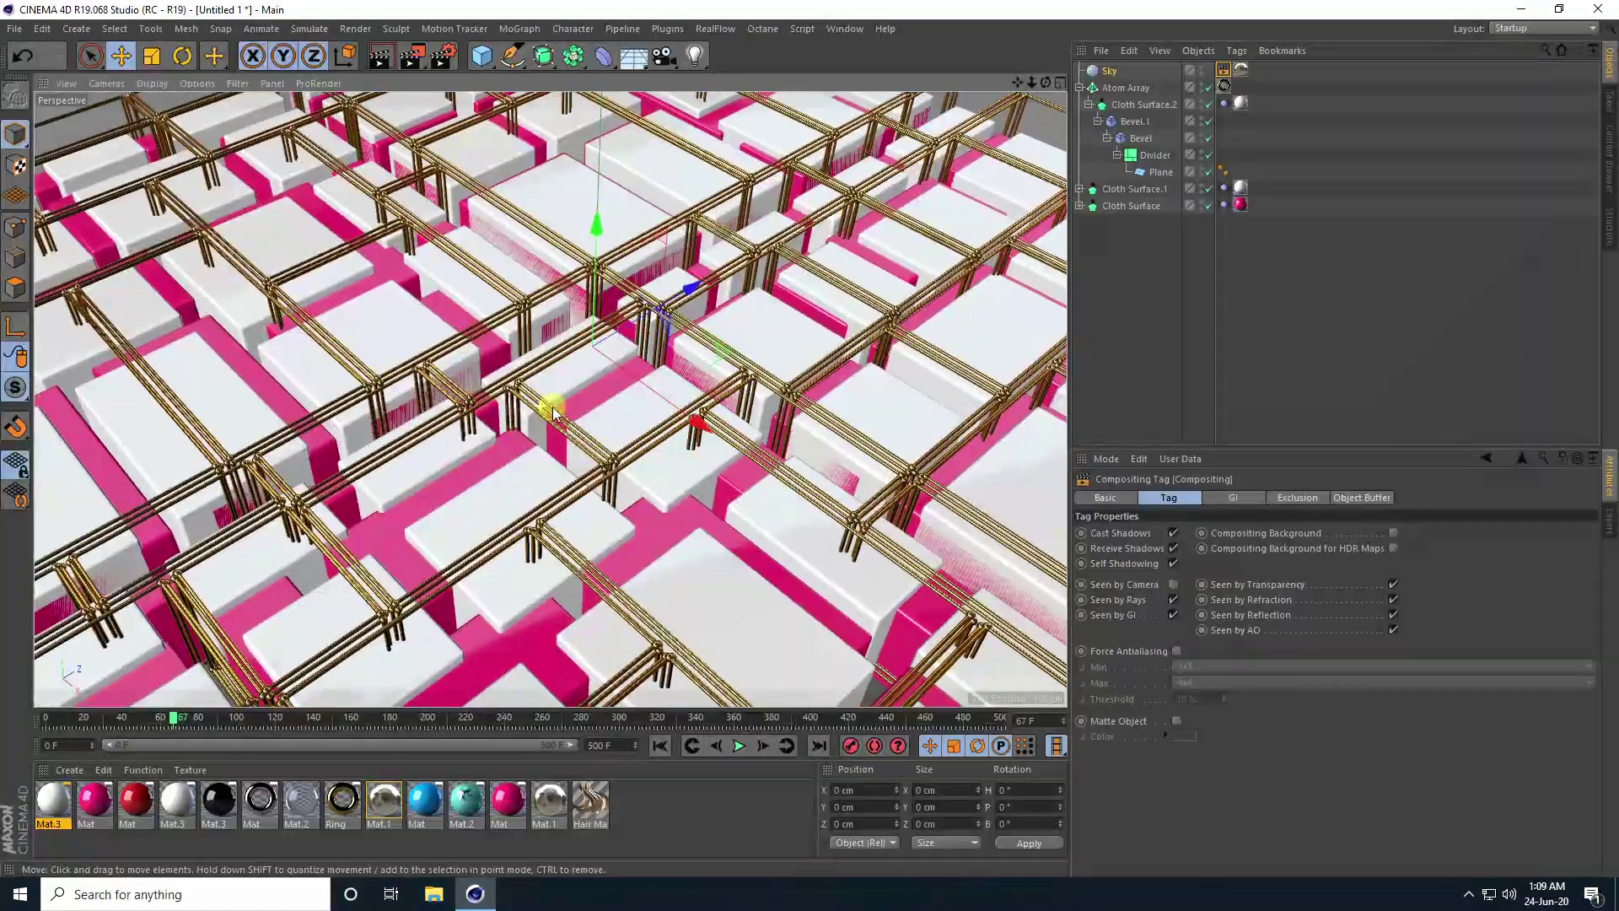
Replay the animation from the start to check the result.
{"action": "left_click", "coordinate": [659, 746]}
{"action": "left_click", "coordinate": [739, 746]}
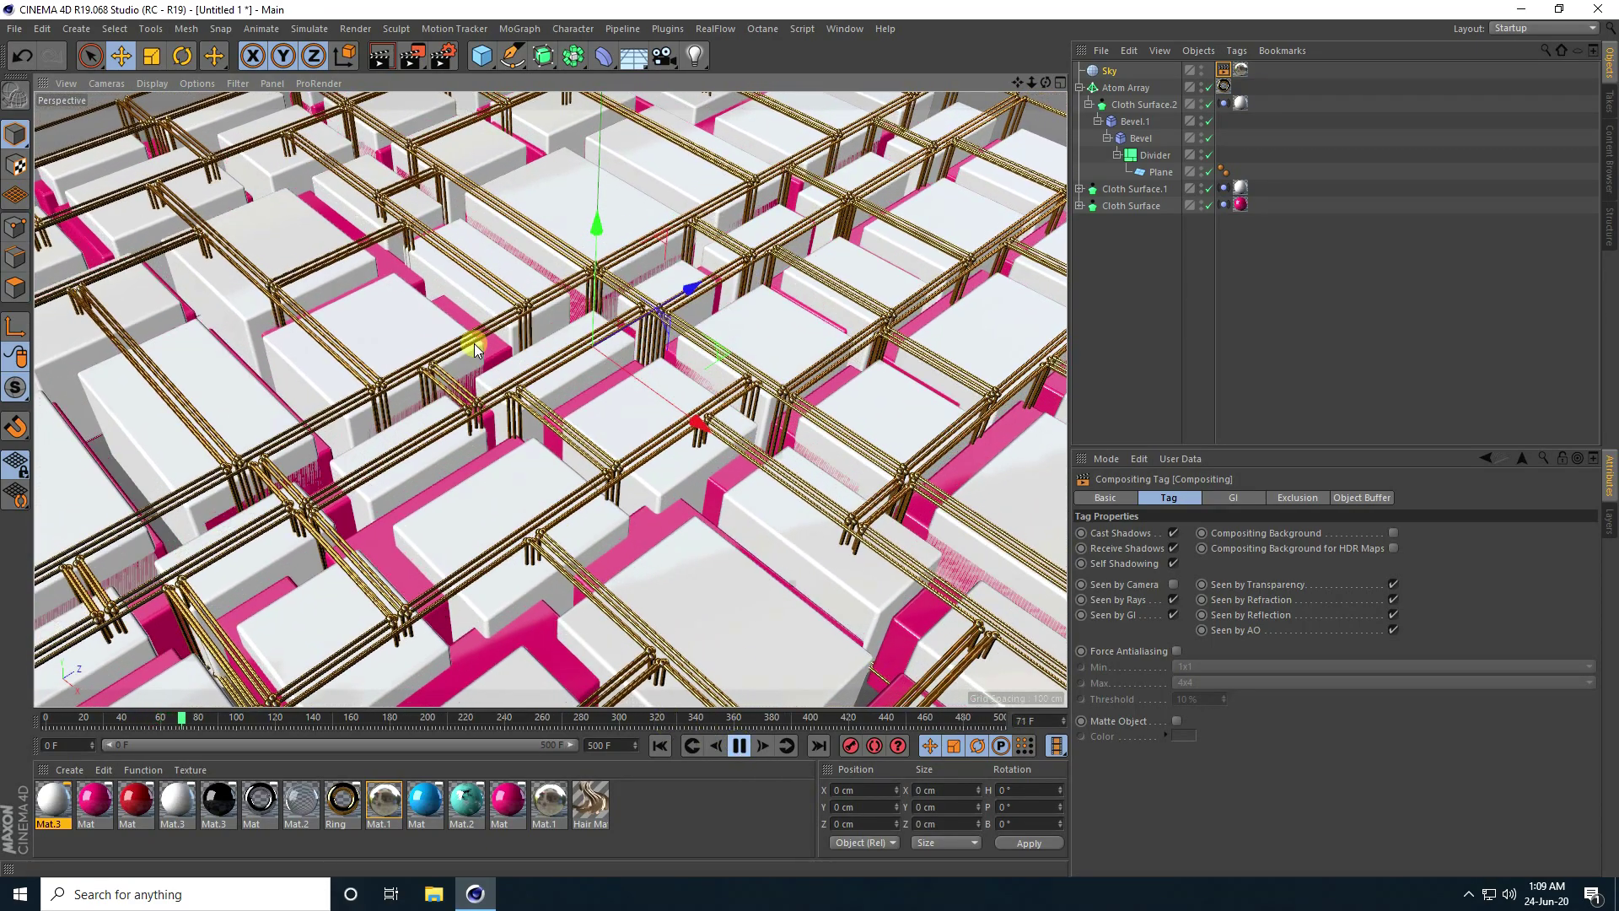
{"action": "key", "text": "F8"}
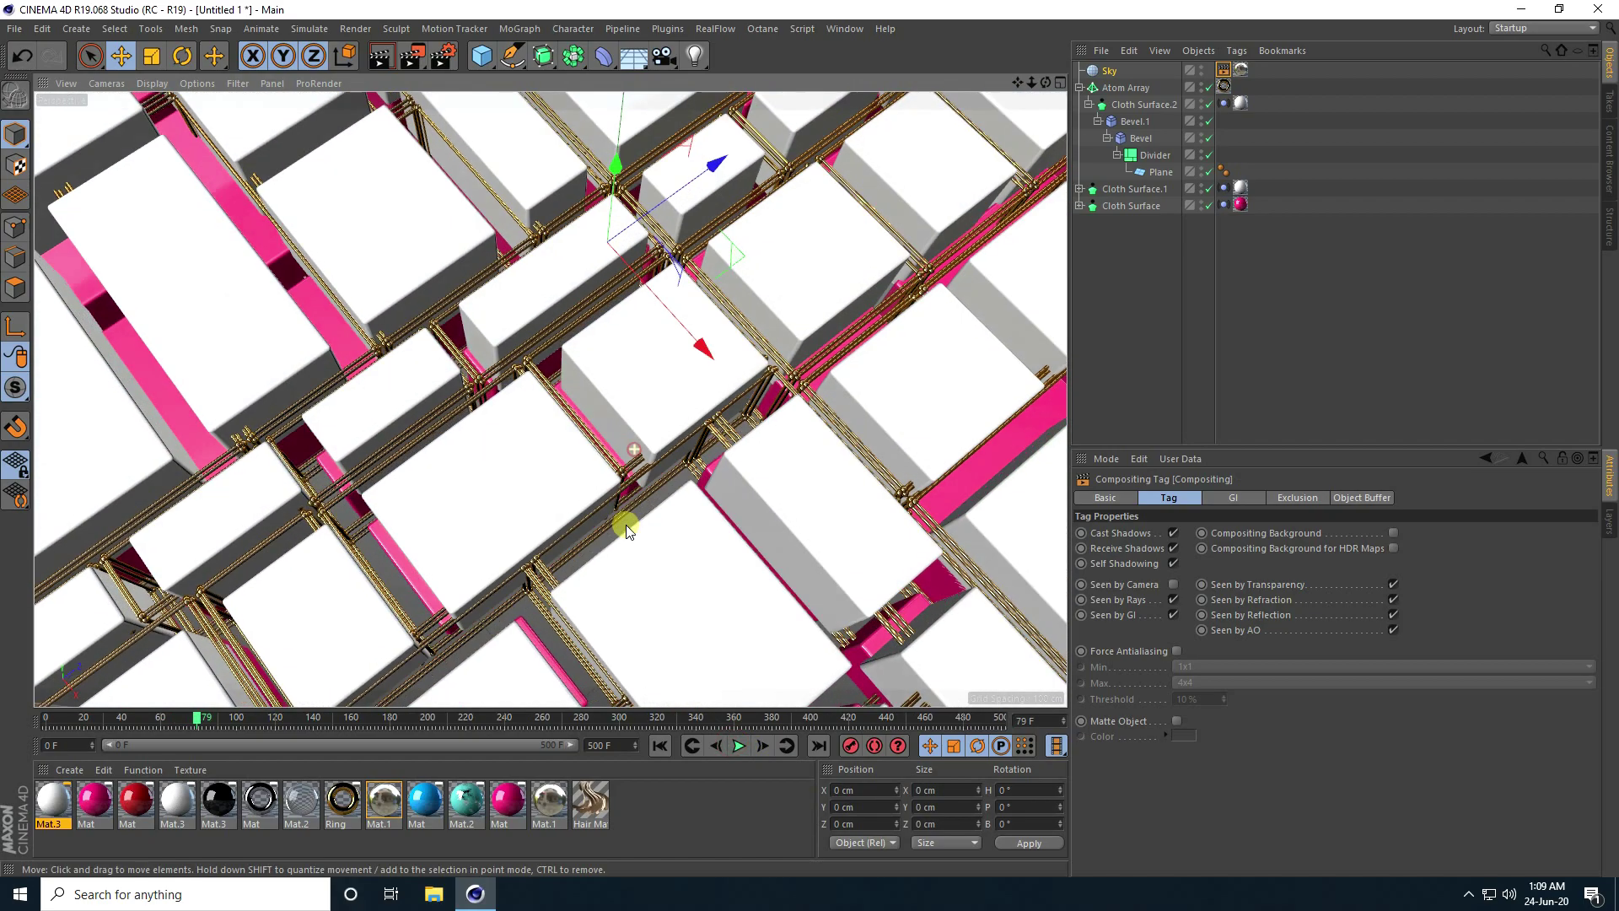
Raise the Cloth Surface Bevel offset from 5 to 8 cm.
{"action": "left_click", "coordinate": [1080, 205]}
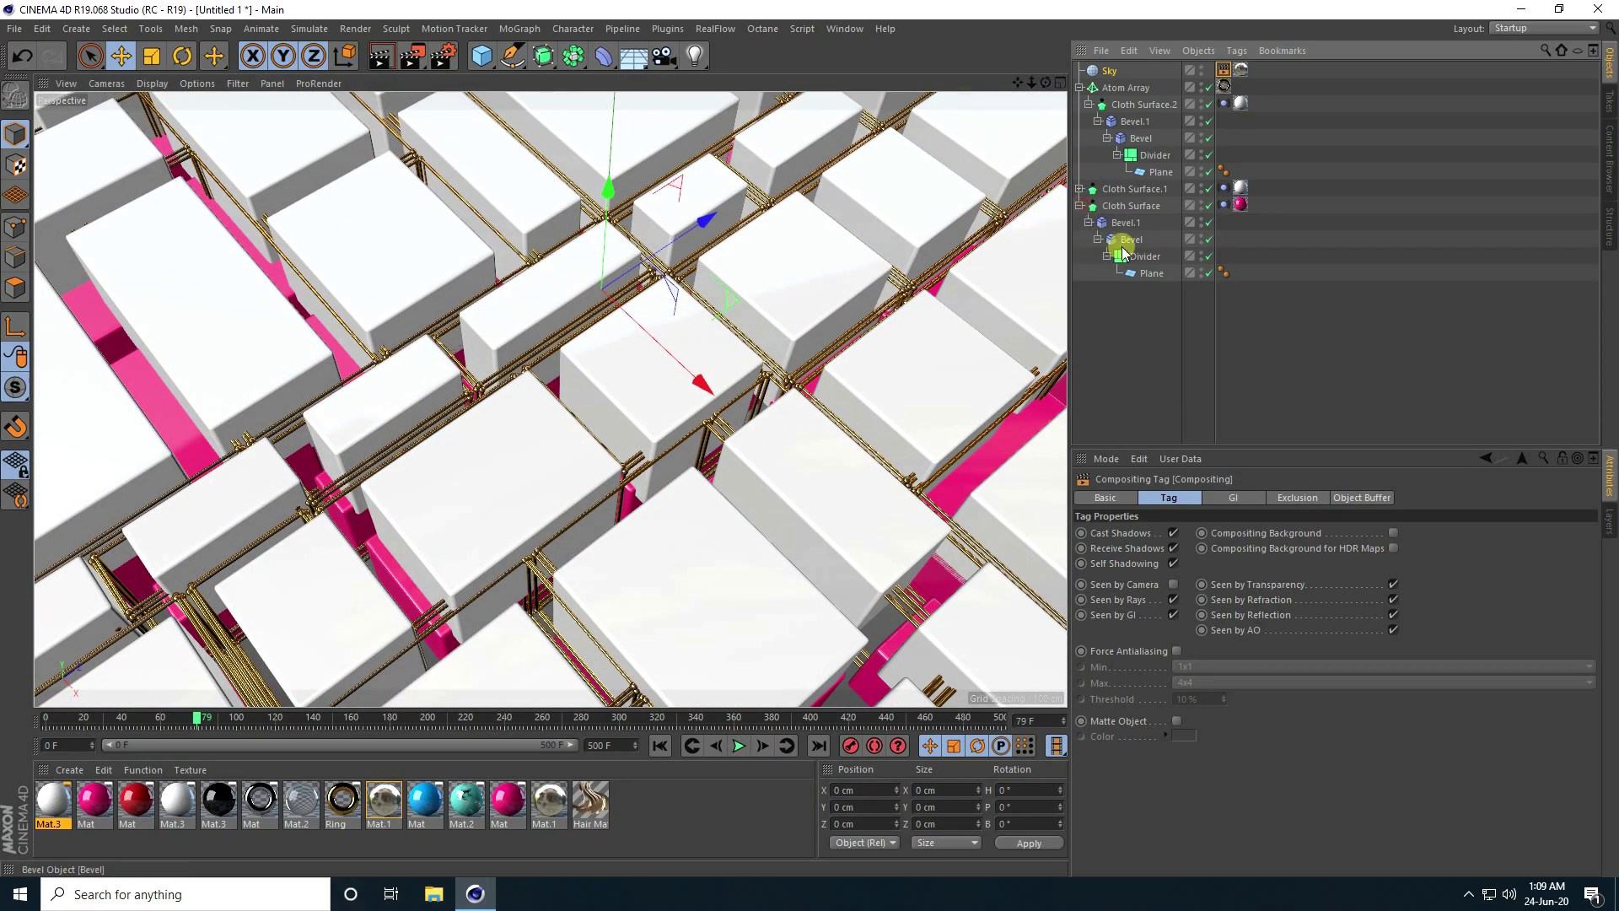
{"action": "left_click", "coordinate": [1131, 239]}
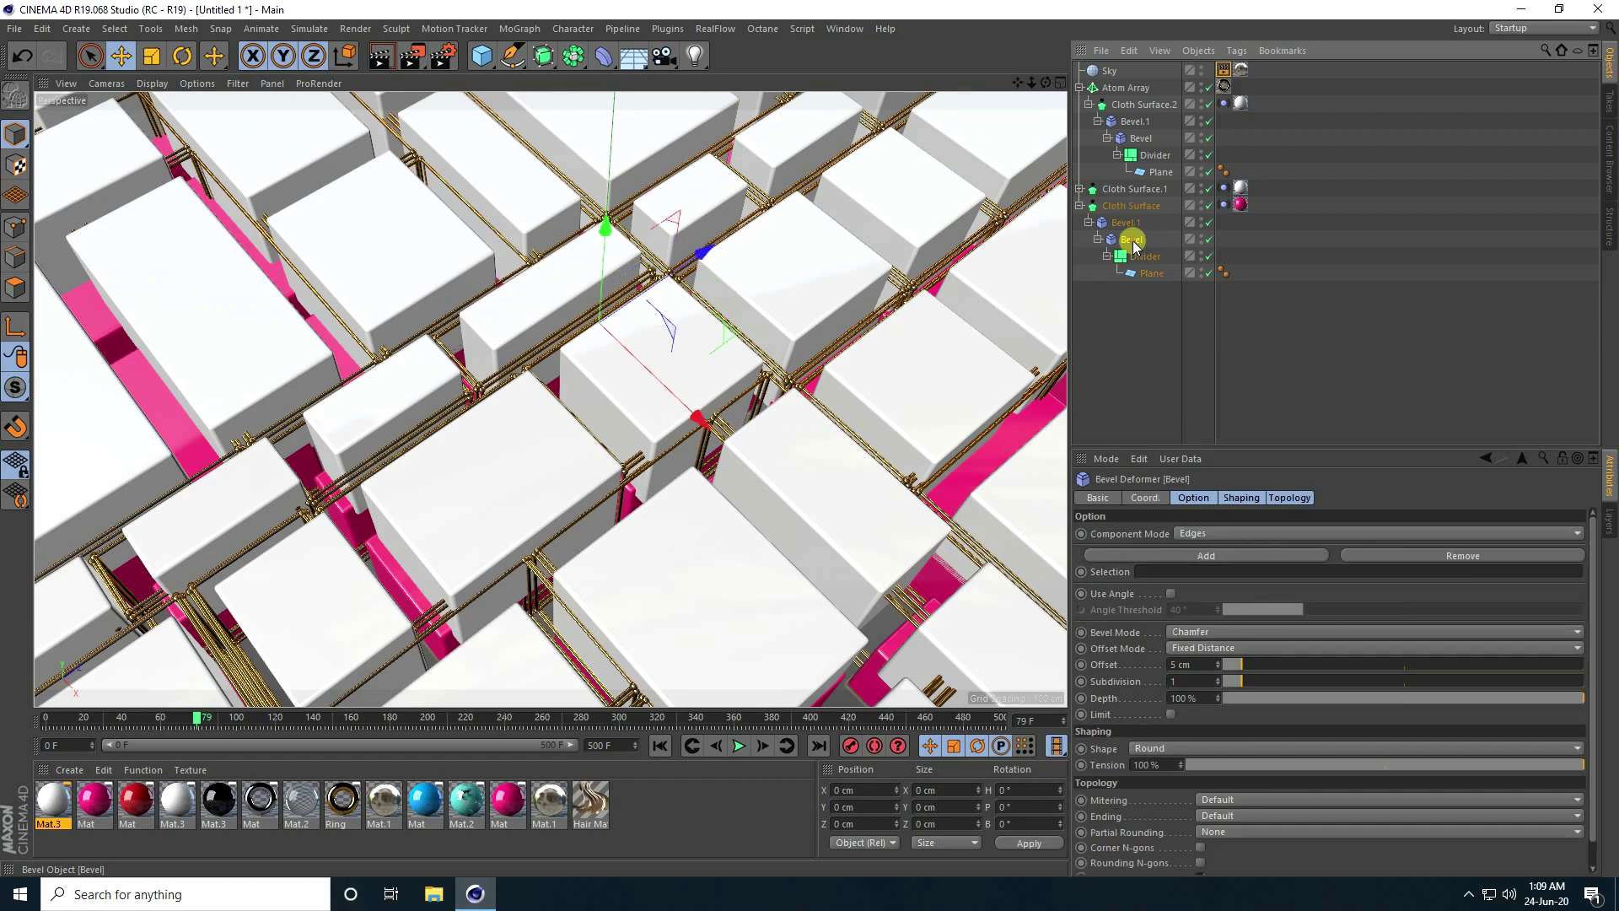
{"action": "left_click", "coordinate": [1219, 662]}
{"action": "left_click", "coordinate": [1220, 663]}
{"action": "left_click", "coordinate": [1221, 664]}
Preview the cloth animation from the first frame.
{"action": "left_click", "coordinate": [661, 746]}
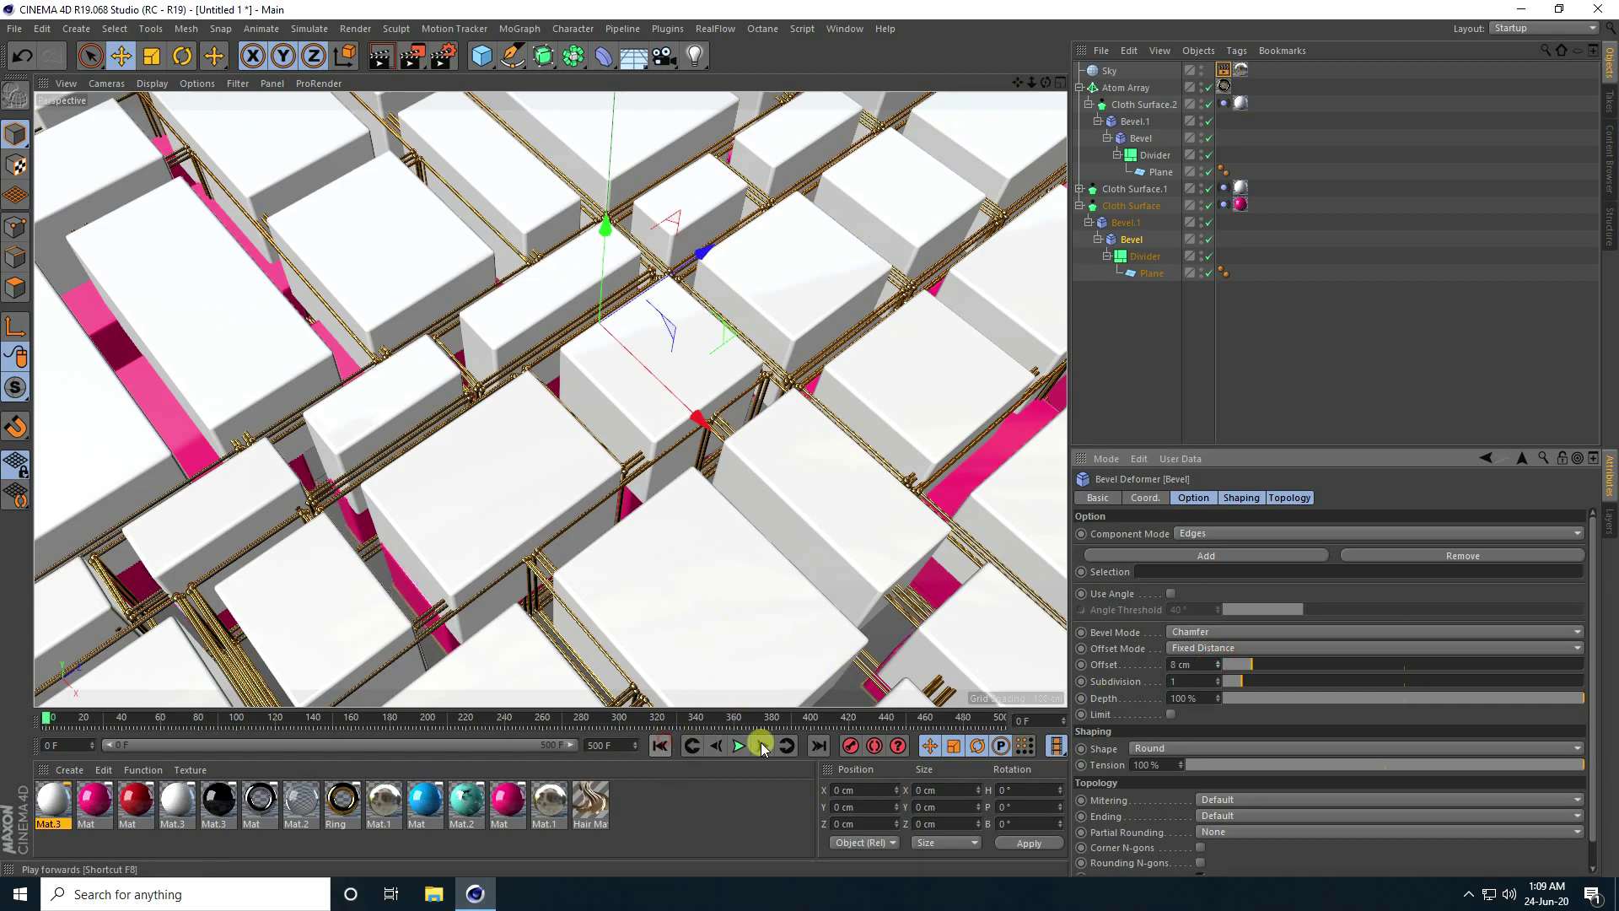
{"action": "left_click", "coordinate": [762, 748]}
{"action": "left_click_drag", "start_coordinate": [643, 366], "coordinate": [609, 411], "text": "alt"}
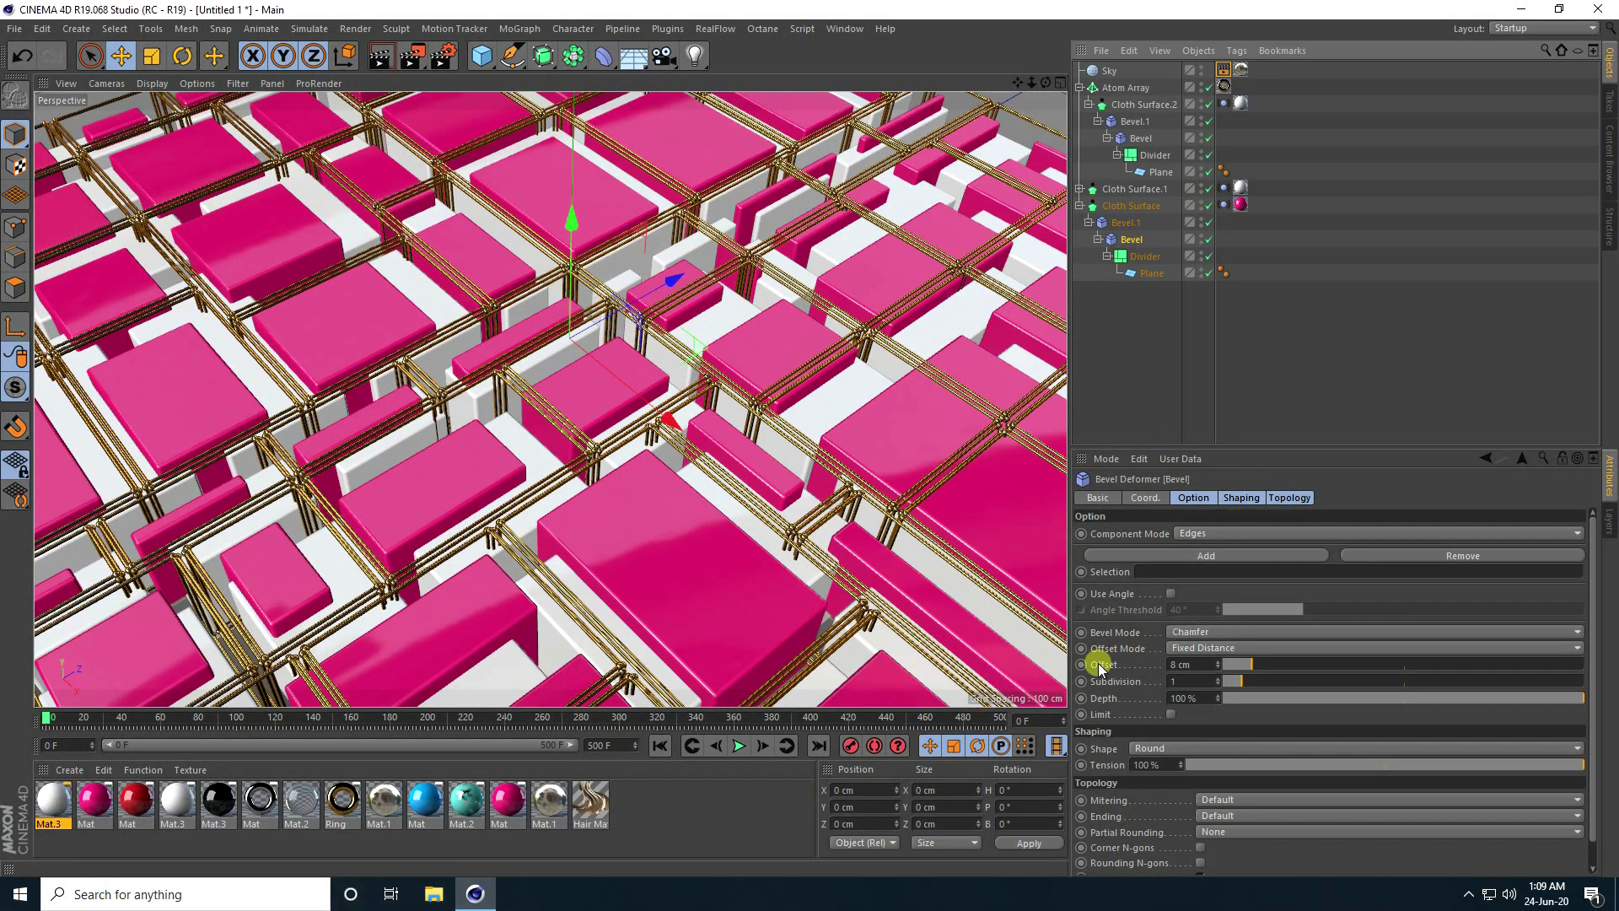
{"action": "left_click", "coordinate": [736, 748]}
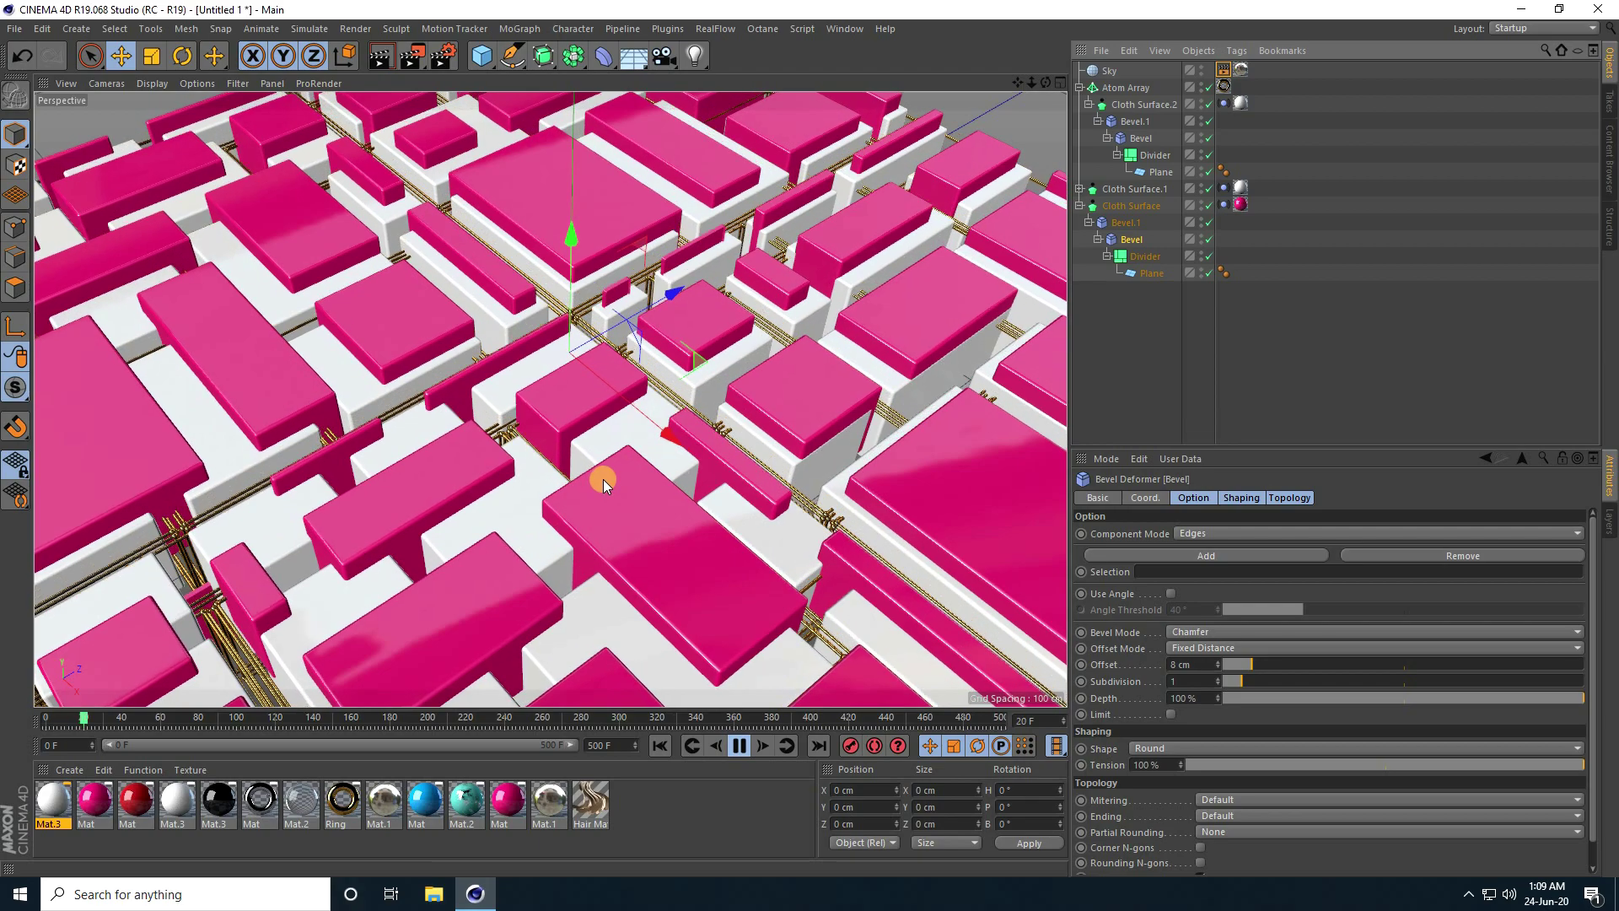
{"action": "left_click", "coordinate": [739, 746]}
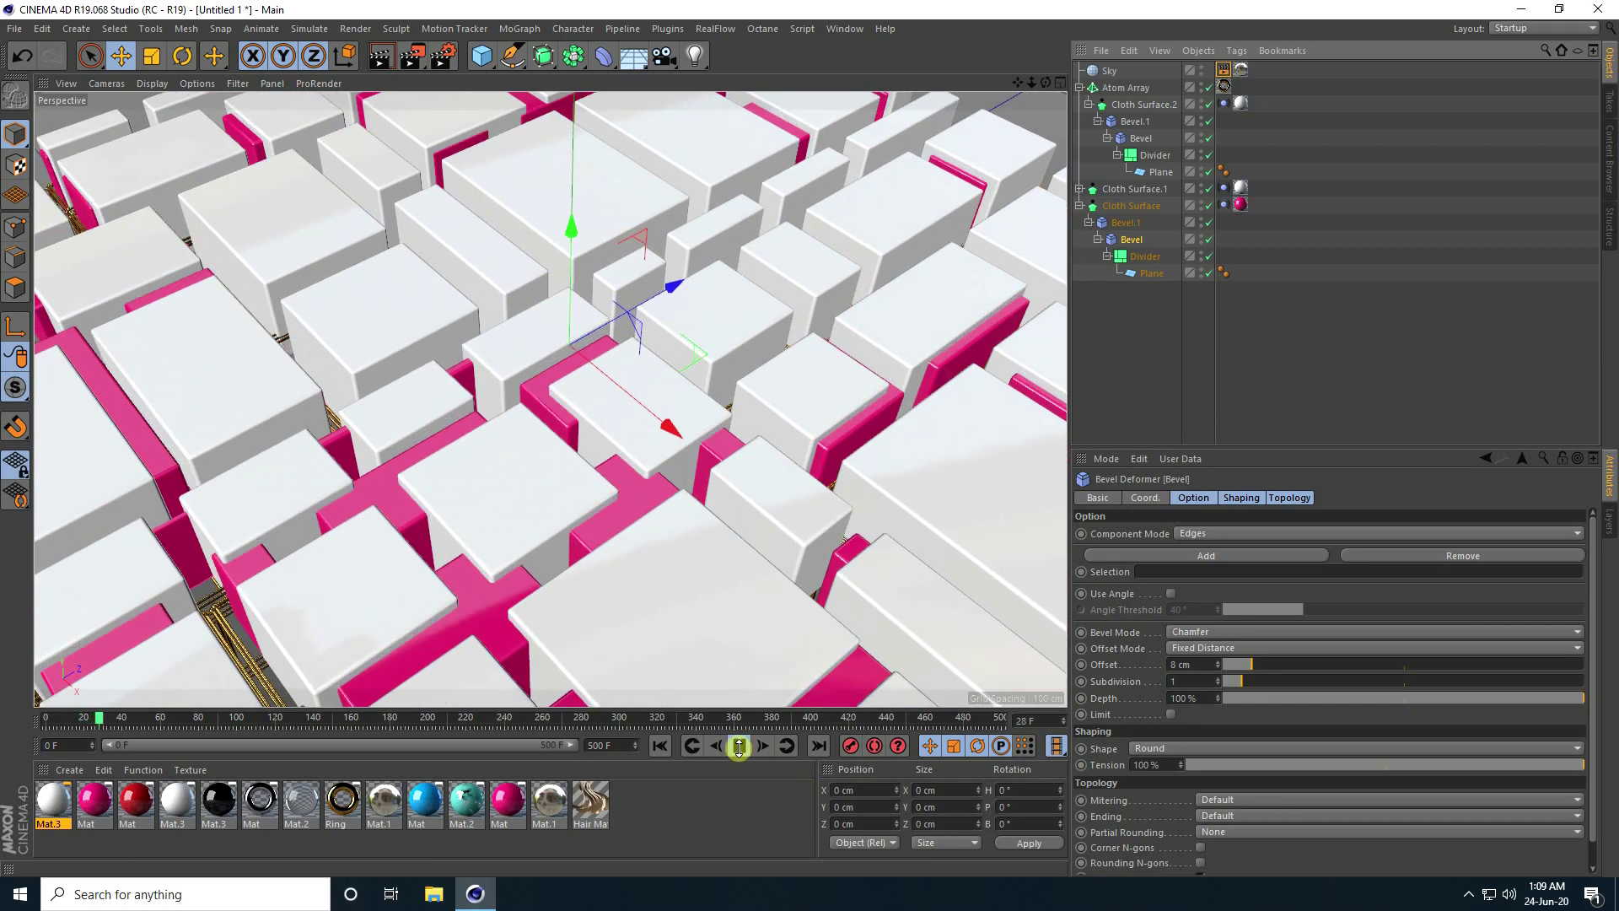
Bring up the Save File dialog with Ctrl+S.
{"action": "left_click", "coordinate": [15, 28]}
{"action": "key", "text": "Escape"}
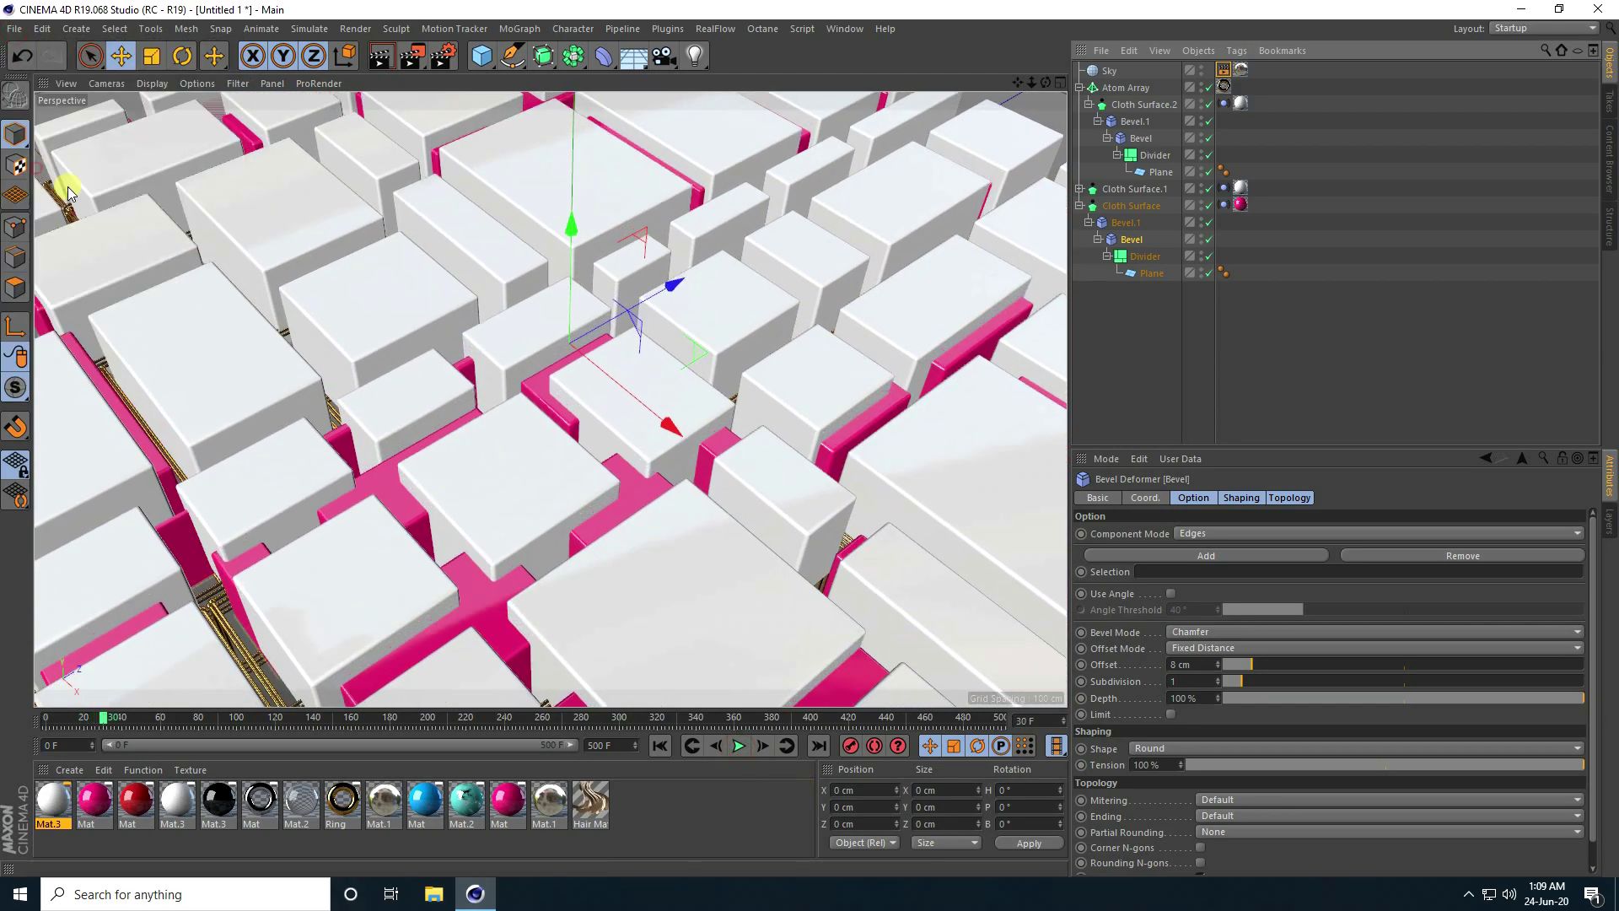
{"action": "key", "text": "ctrl+s"}
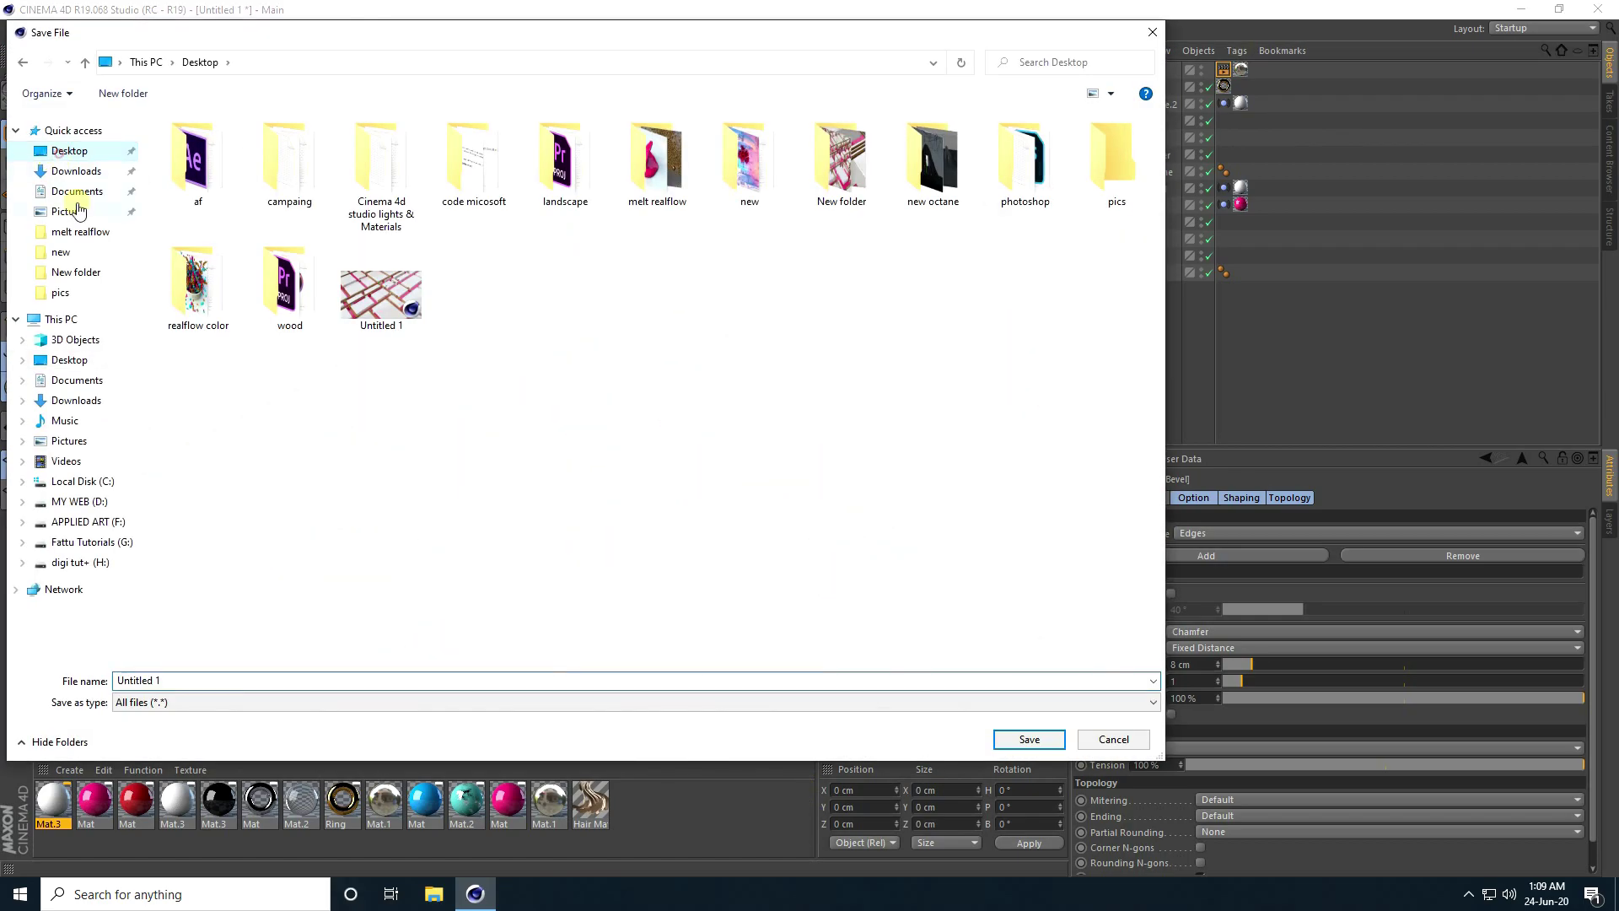
Save the scene as file.c4d inside the Desktop's New folder.
{"action": "double_click", "coordinate": [841, 163]}
{"action": "left_click", "coordinate": [263, 683]}
{"action": "type", "text": "file"}
{"action": "key", "text": "Return"}
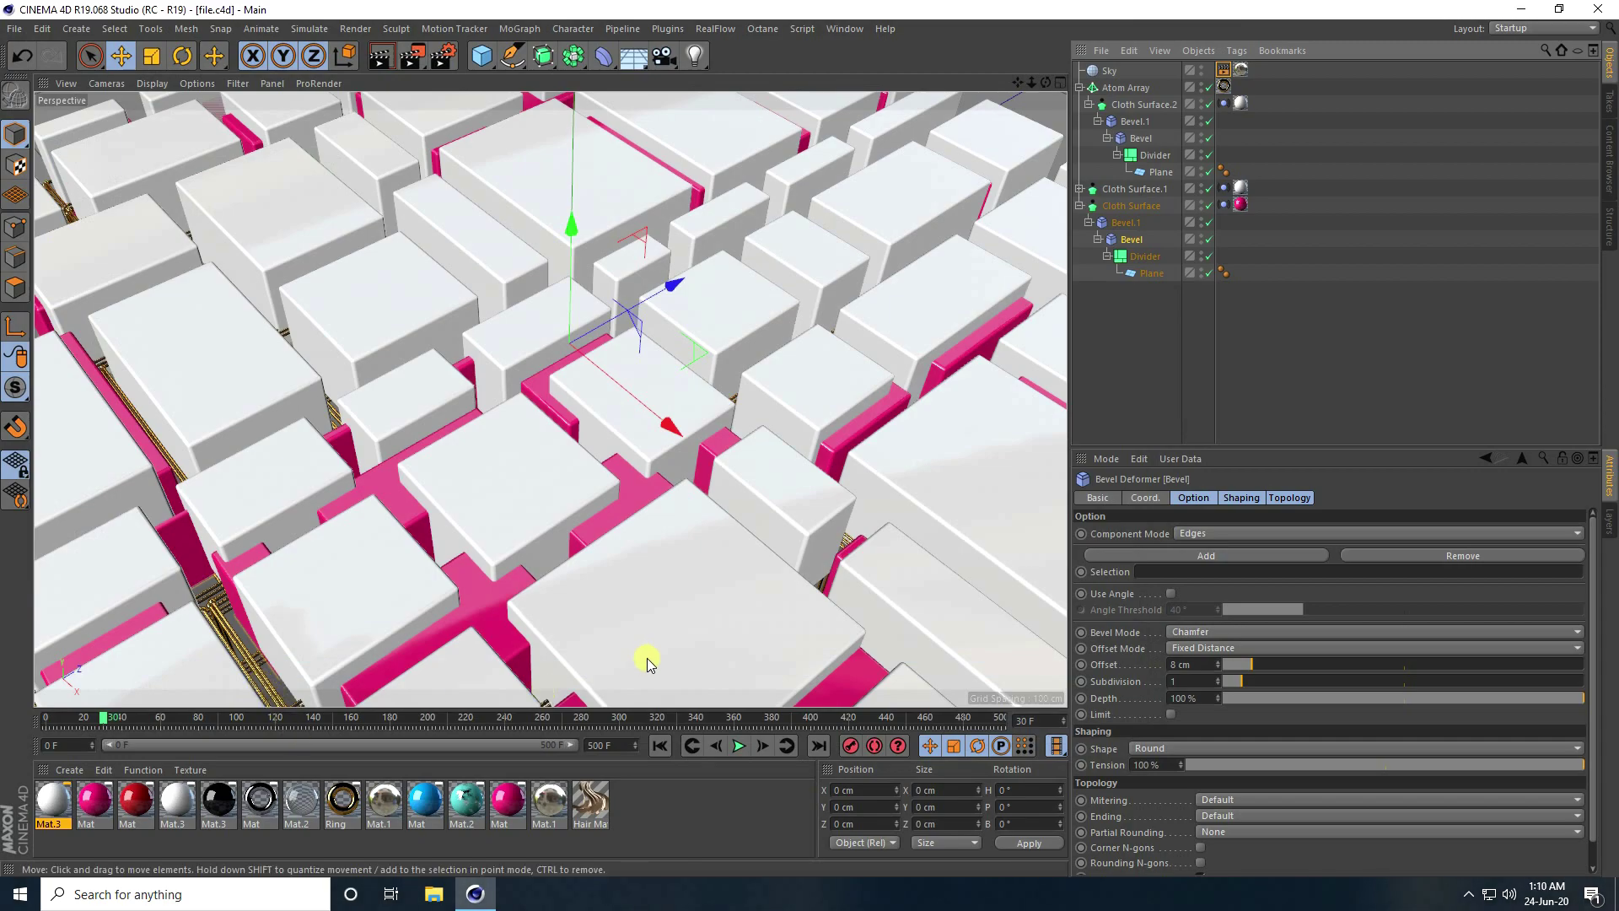
Play the animation from the start to frame 77, then open Render Settings.
{"action": "left_click", "coordinate": [660, 745]}
{"action": "left_click", "coordinate": [736, 745]}
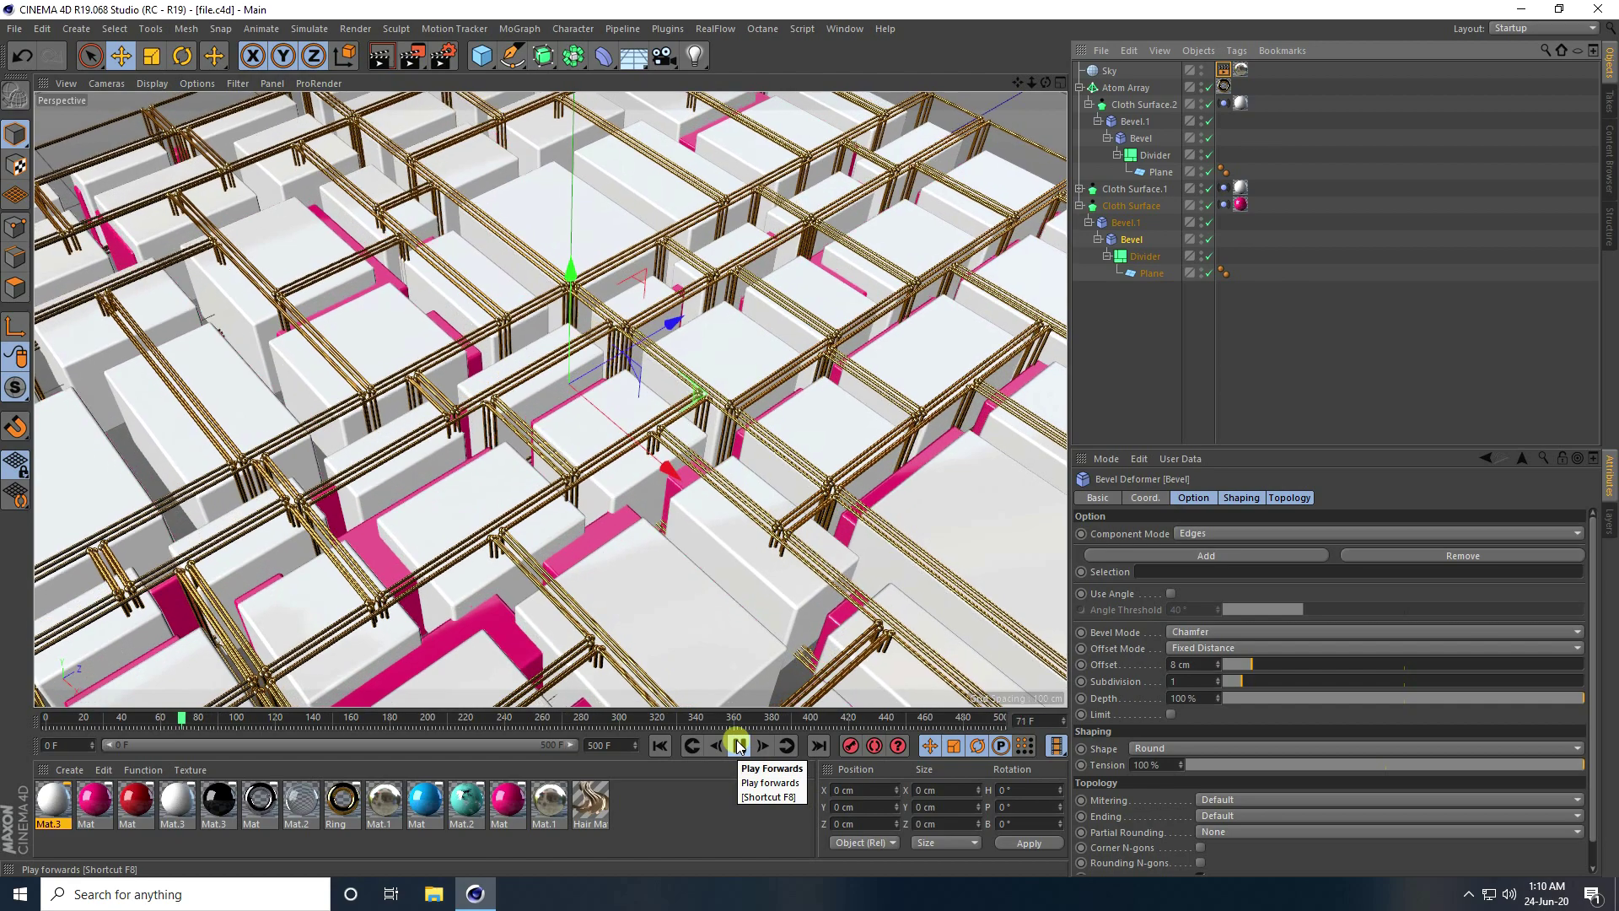
{"action": "left_click", "coordinate": [739, 745]}
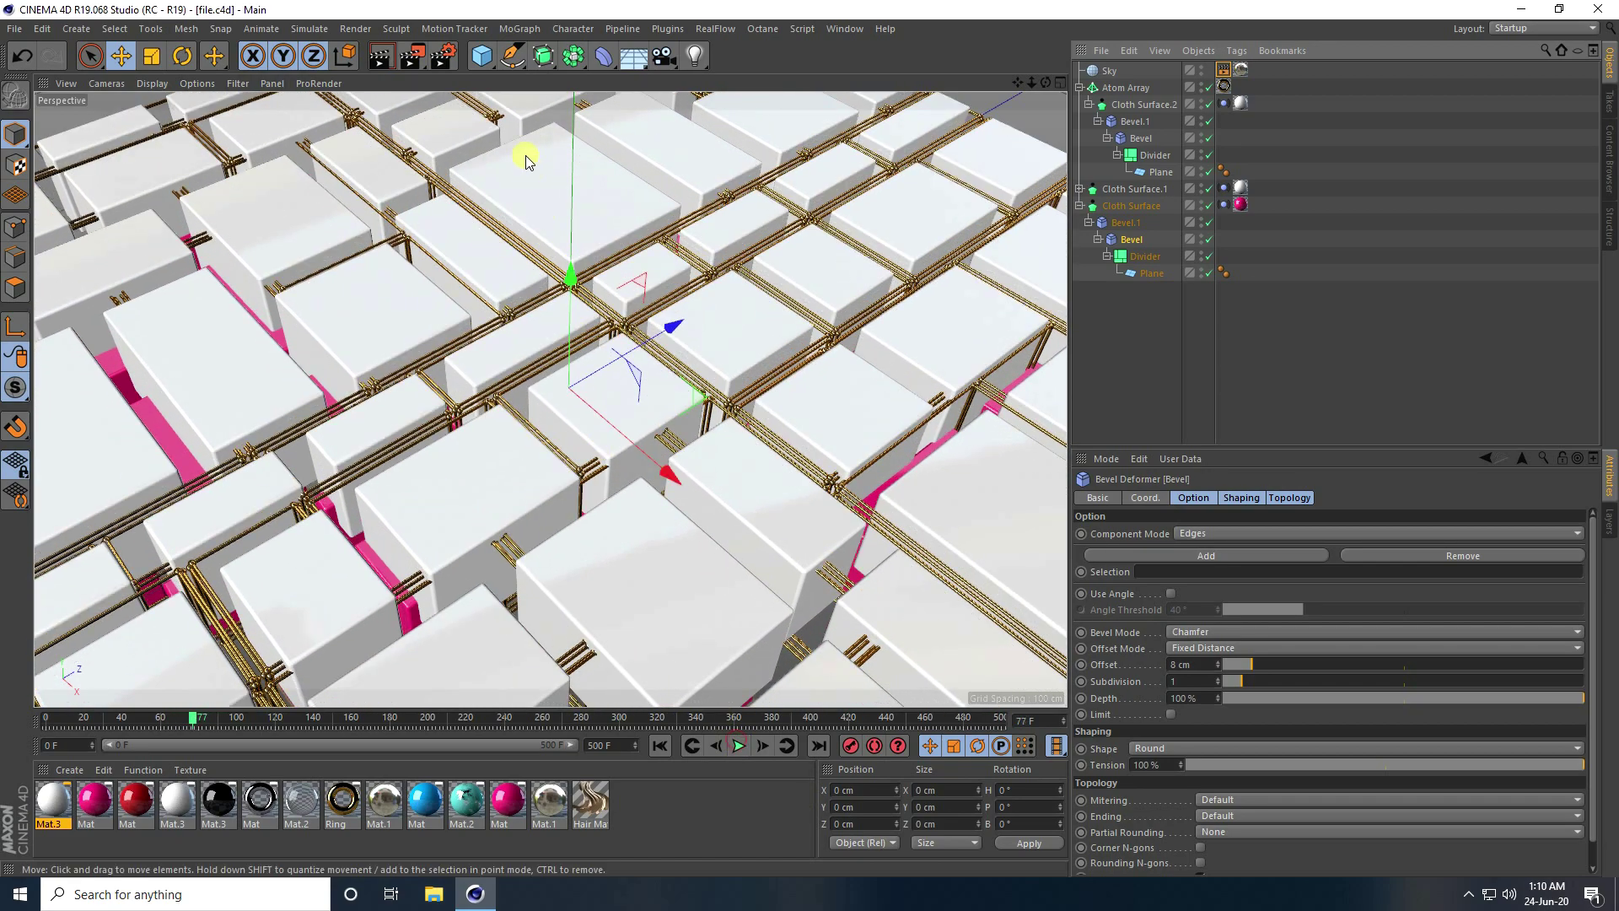
{"action": "left_click", "coordinate": [441, 59]}
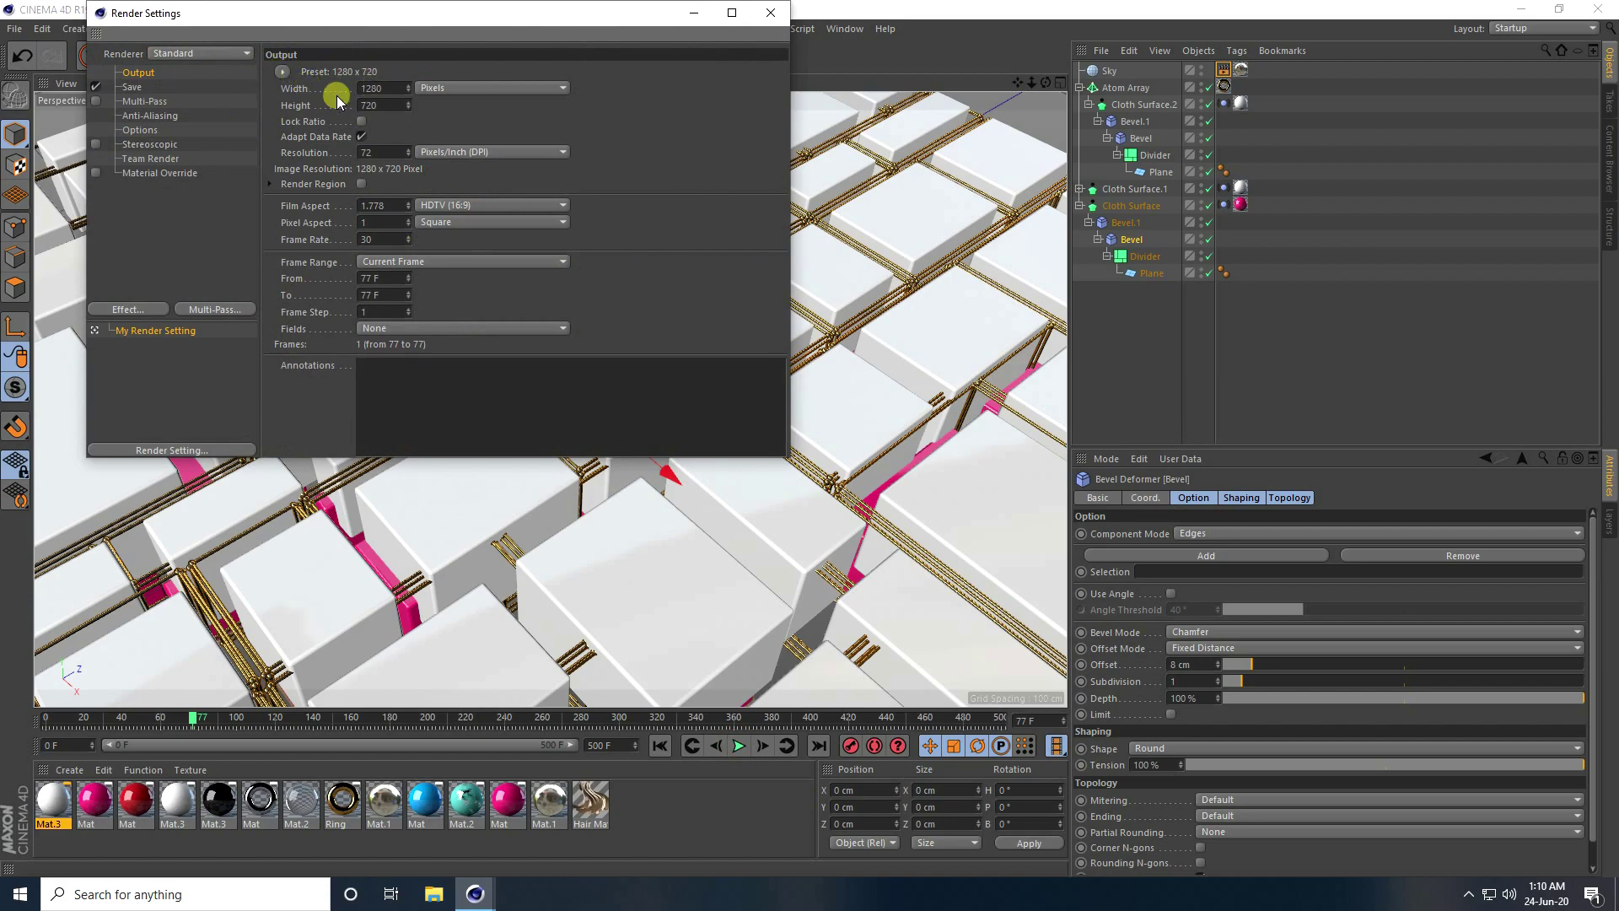
Render all frames 0-500 with Global Illumination and Best anti-aliasing.
{"action": "left_click", "coordinate": [428, 260]}
{"action": "left_click", "coordinate": [413, 312]}
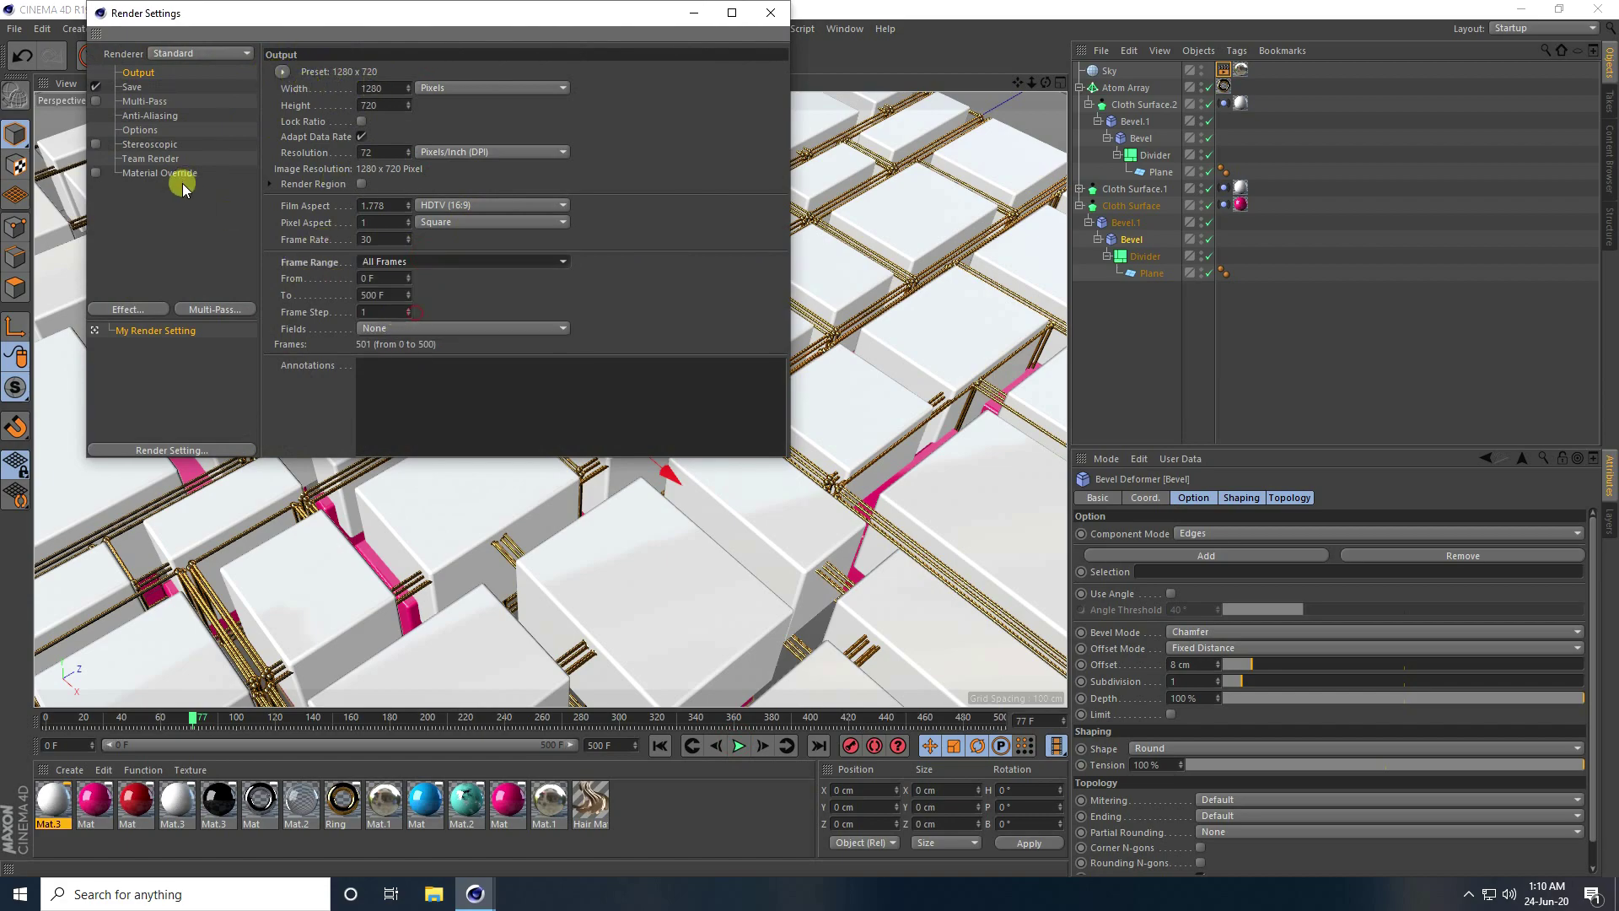
{"action": "left_click", "coordinate": [143, 311]}
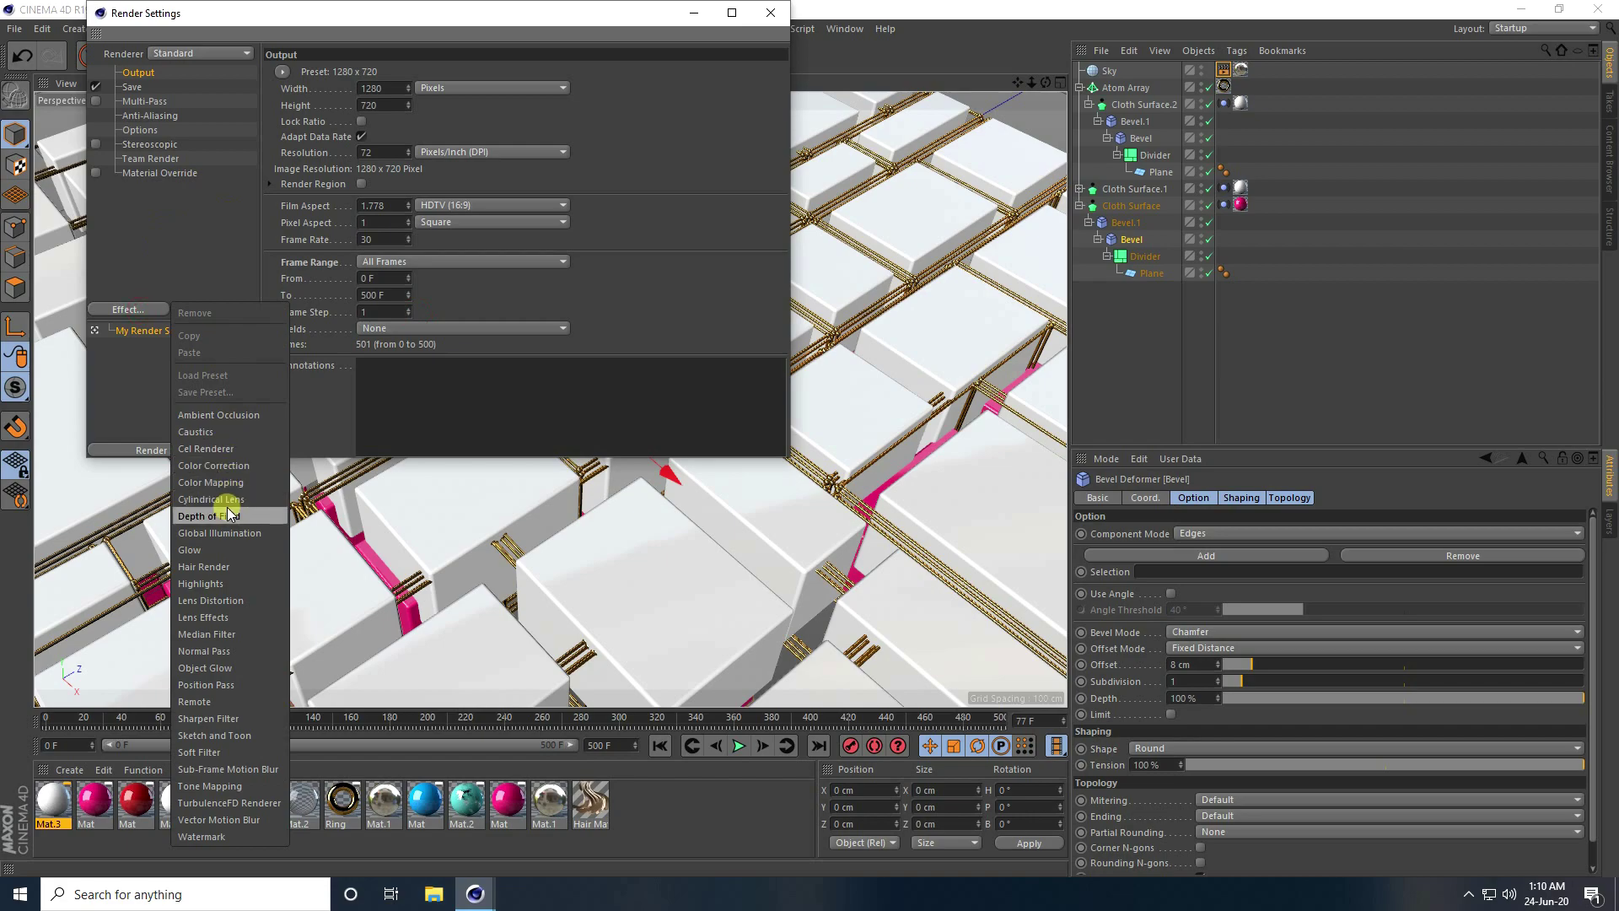
{"action": "left_click", "coordinate": [243, 533]}
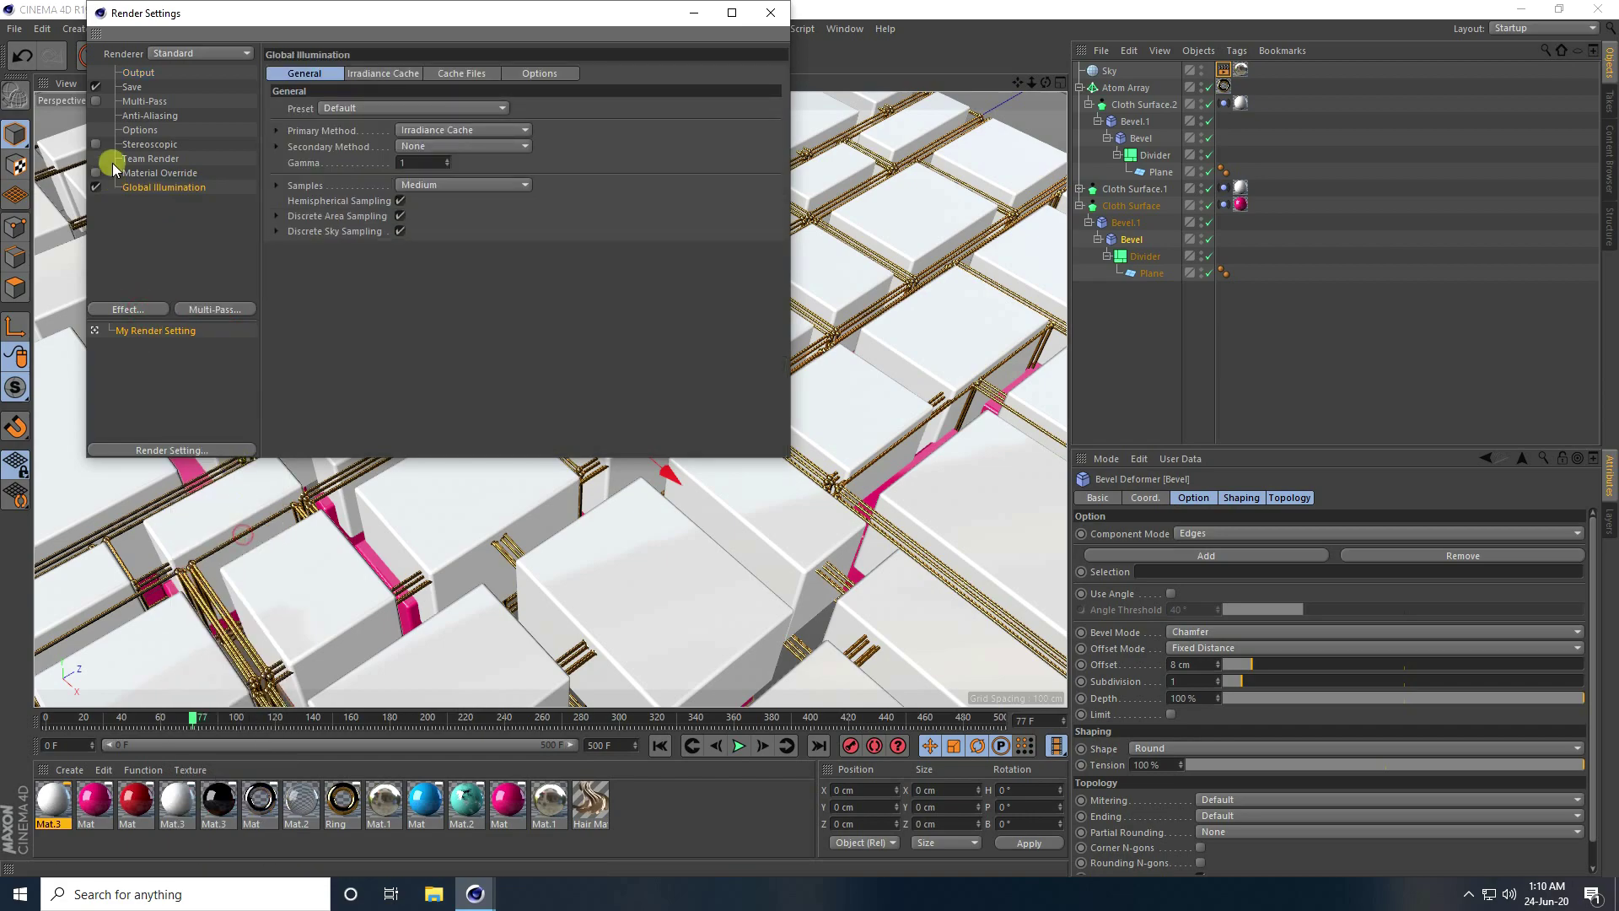
{"action": "left_click", "coordinate": [144, 115]}
{"action": "left_click", "coordinate": [422, 72]}
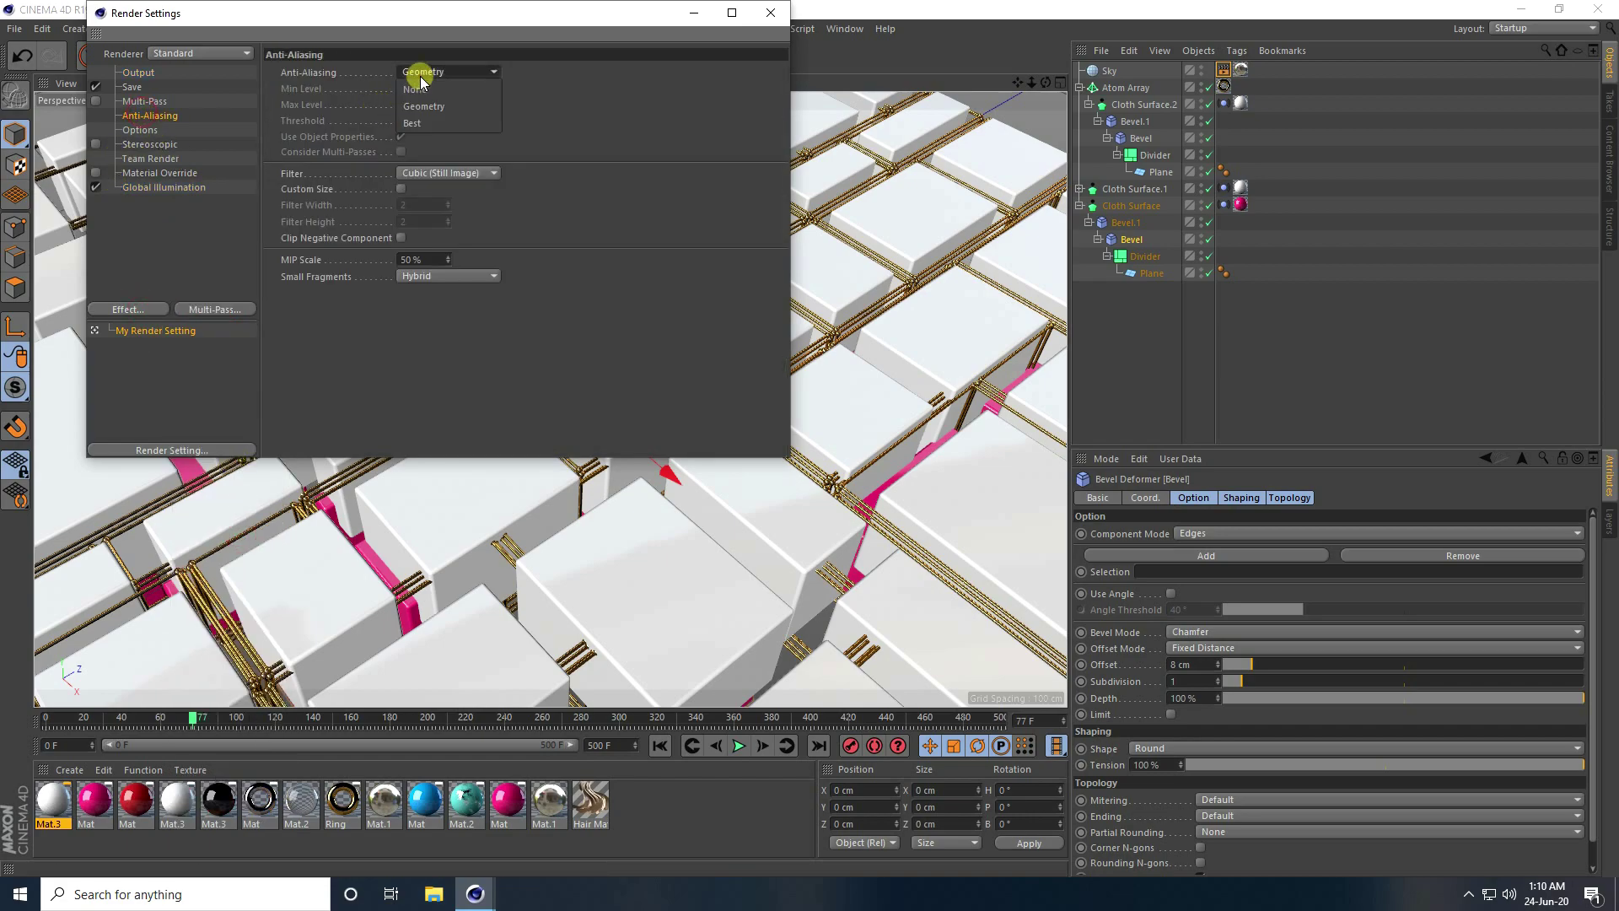
{"action": "left_click", "coordinate": [423, 119]}
Set the saved image format to JPG.
{"action": "left_click", "coordinate": [131, 87]}
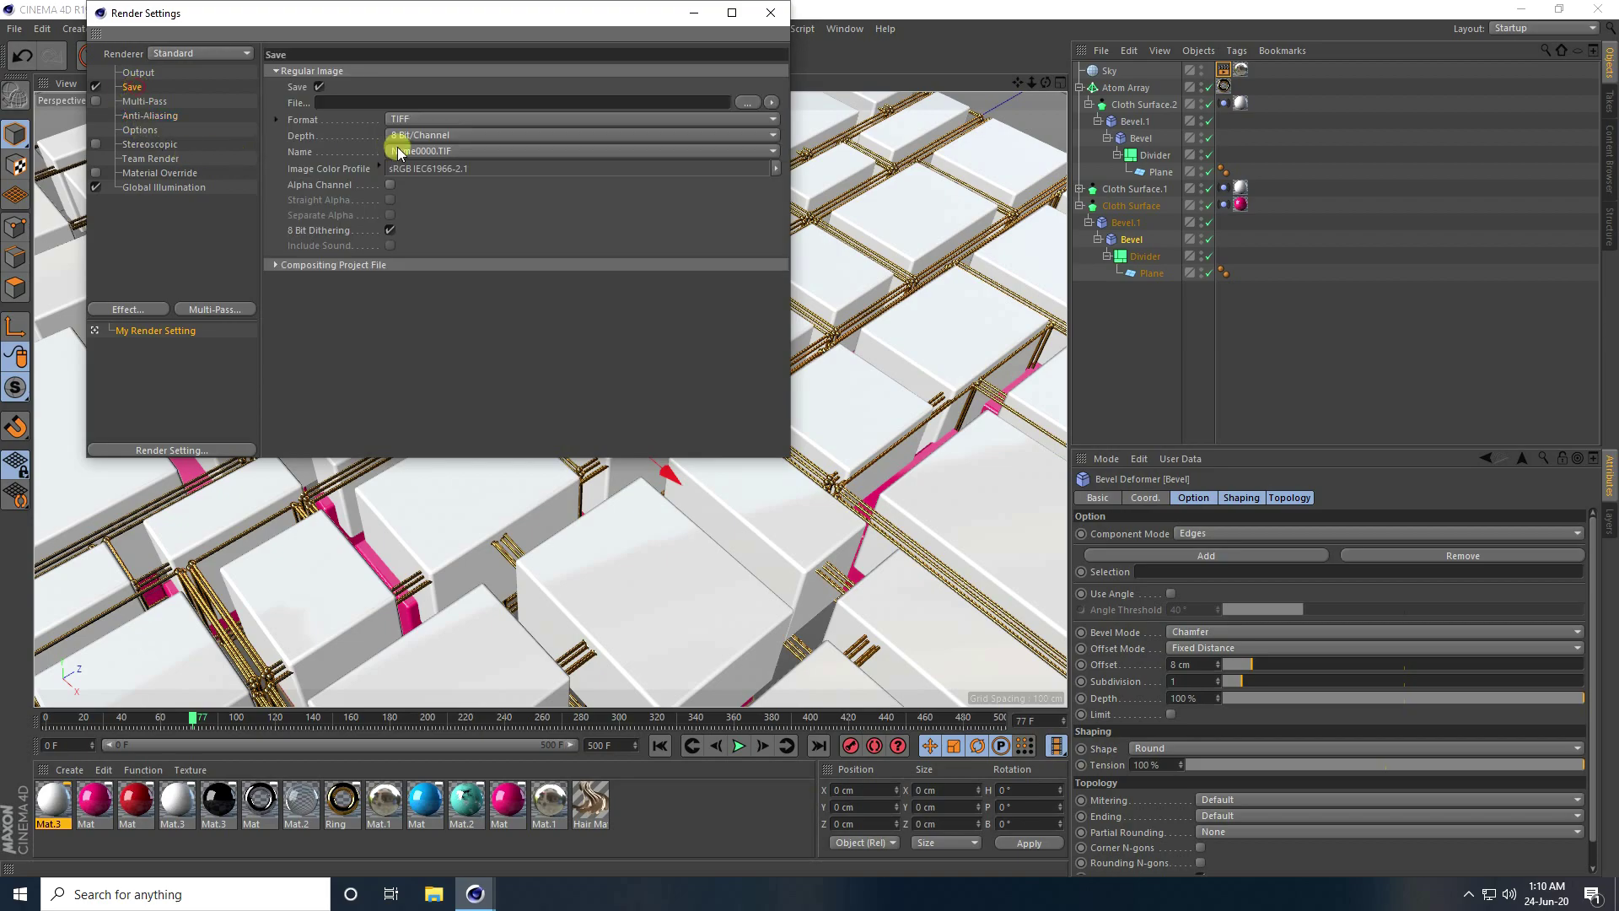
{"action": "left_click", "coordinate": [414, 117]}
{"action": "left_click", "coordinate": [406, 234]}
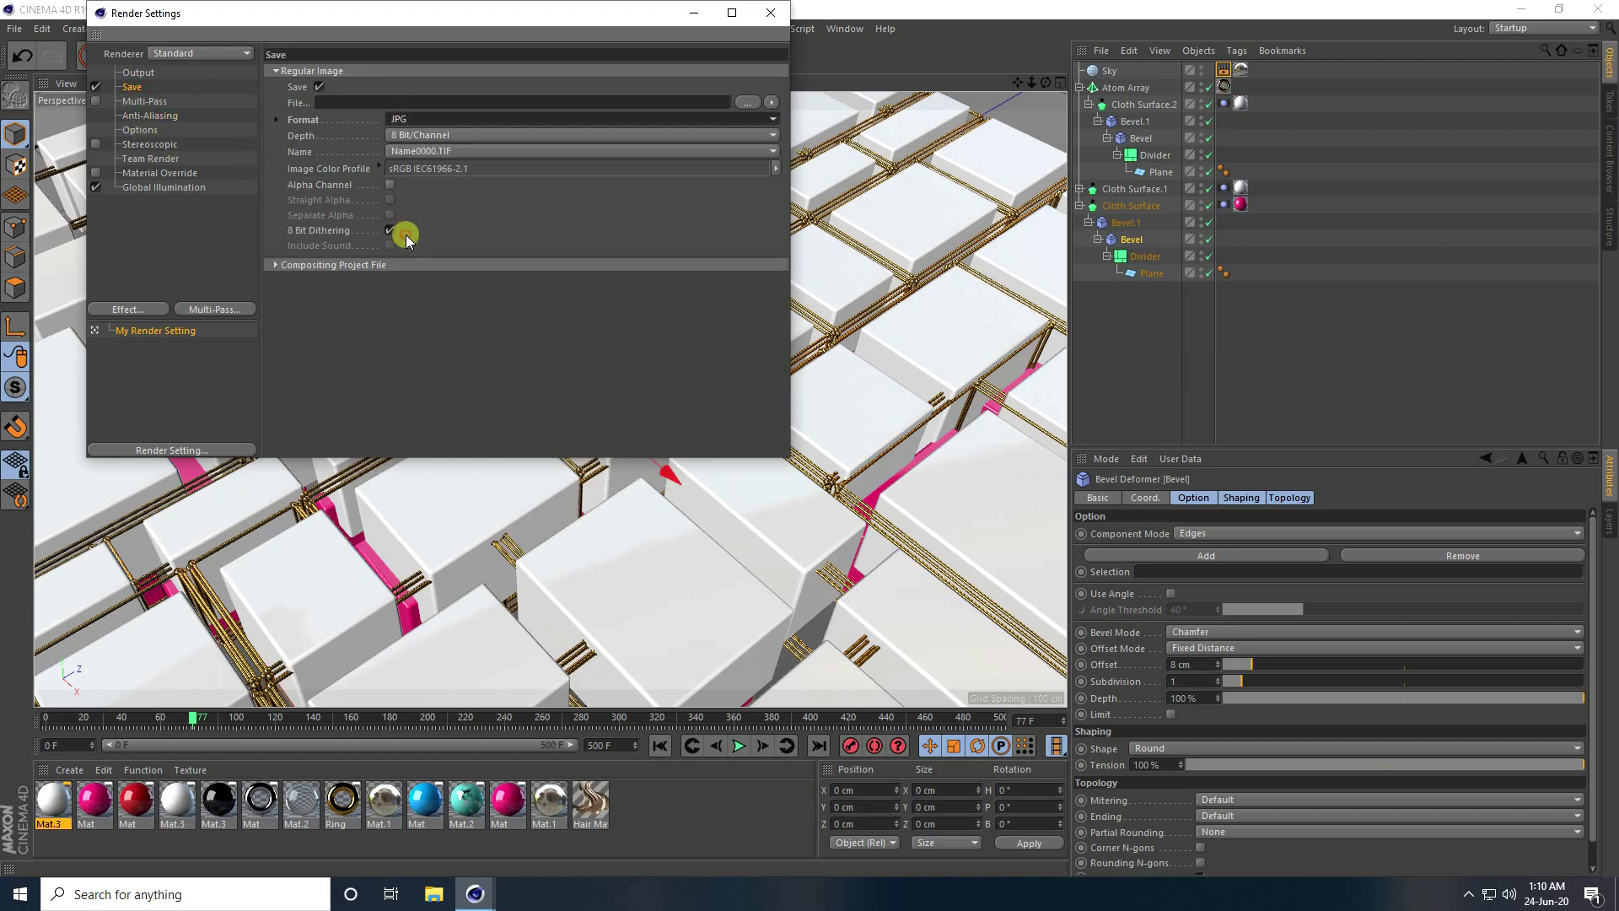
{"action": "left_click", "coordinate": [748, 102]}
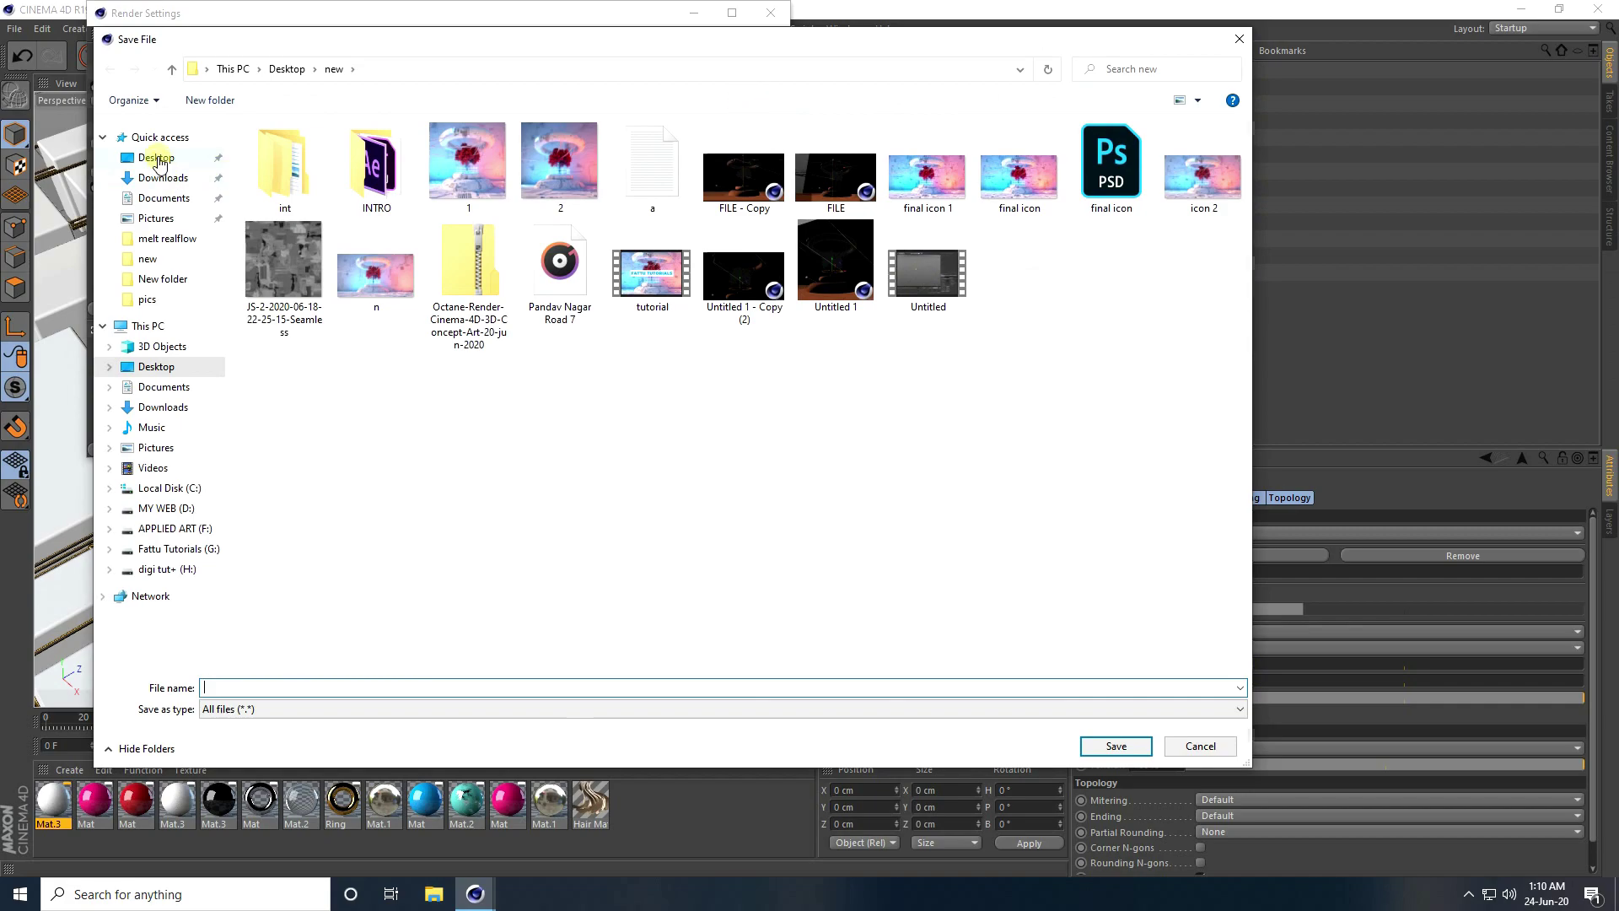
Set the output path to a new Desktop folder named rends, file name 's'.
{"action": "right_click", "coordinate": [445, 412]}
{"action": "mouse_move", "coordinate": [509, 565]}
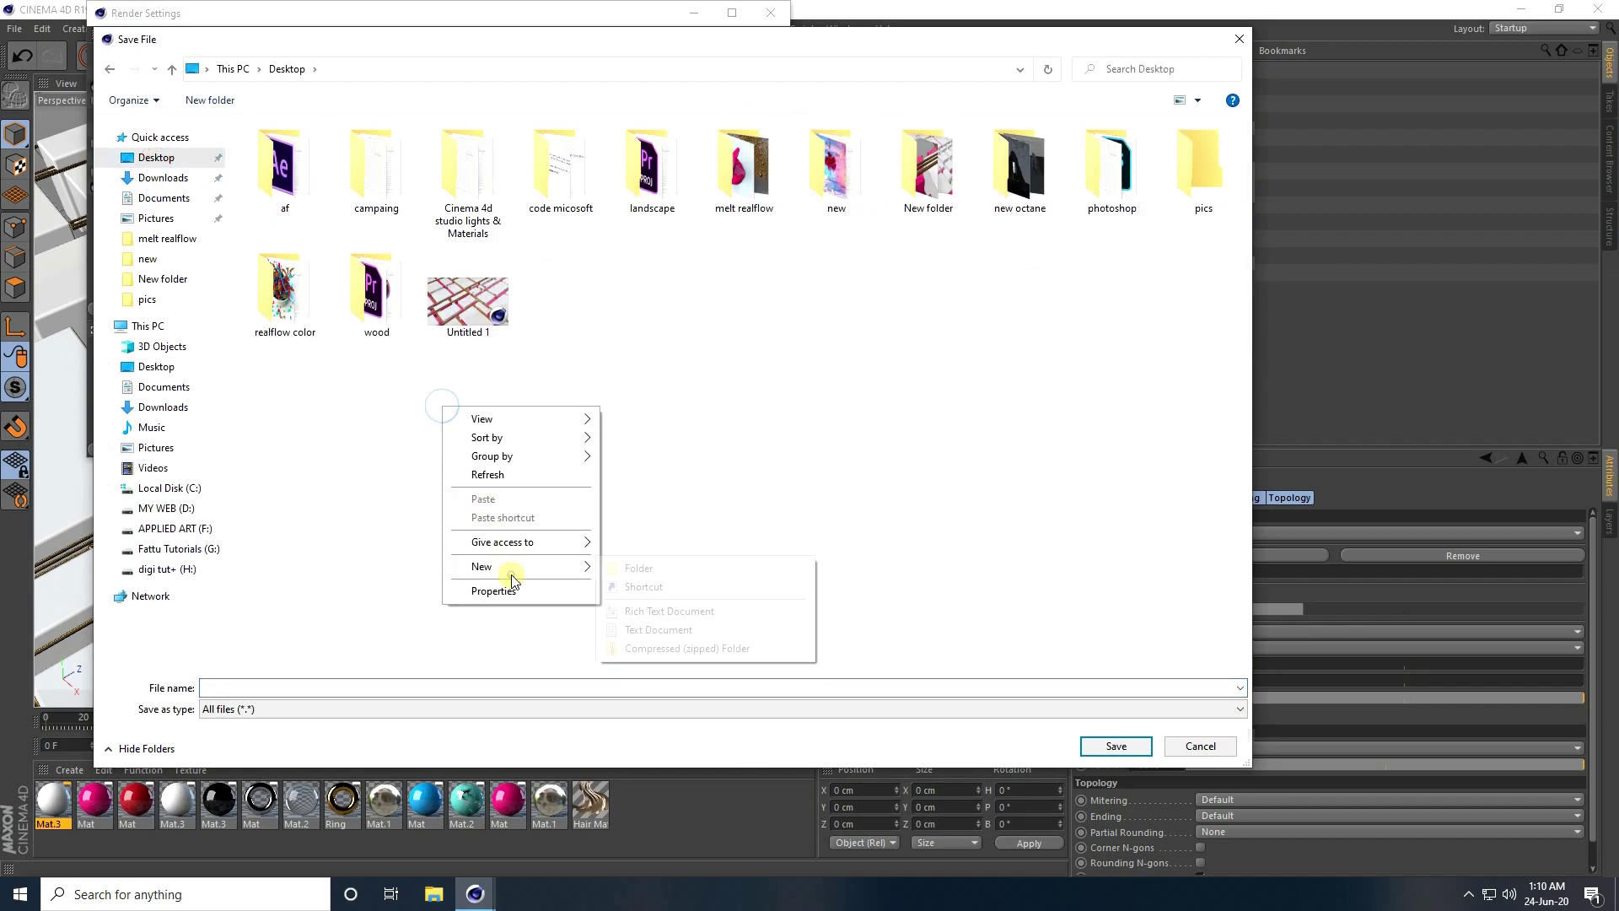
{"action": "left_click", "coordinate": [661, 569]}
{"action": "type", "text": "rends"}
{"action": "key", "text": "Return"}
{"action": "double_click", "coordinate": [561, 279]}
{"action": "left_click", "coordinate": [563, 685]}
{"action": "type", "text": "s"}
{"action": "left_click", "coordinate": [1134, 745]}
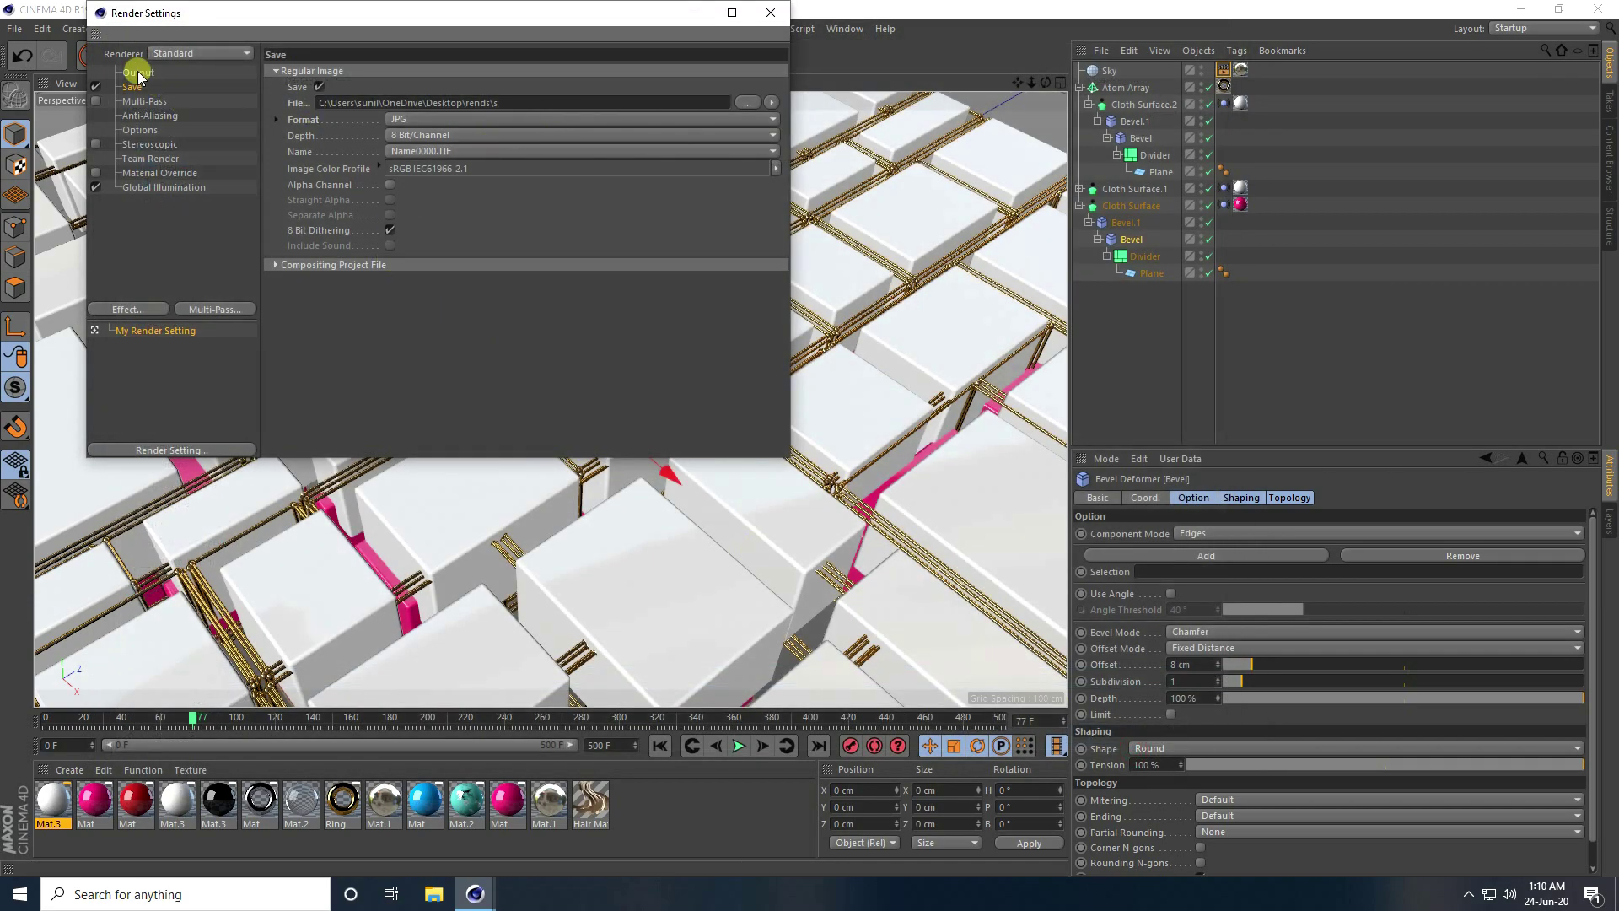
{"action": "left_click", "coordinate": [139, 74]}
{"action": "left_click", "coordinate": [771, 15]}
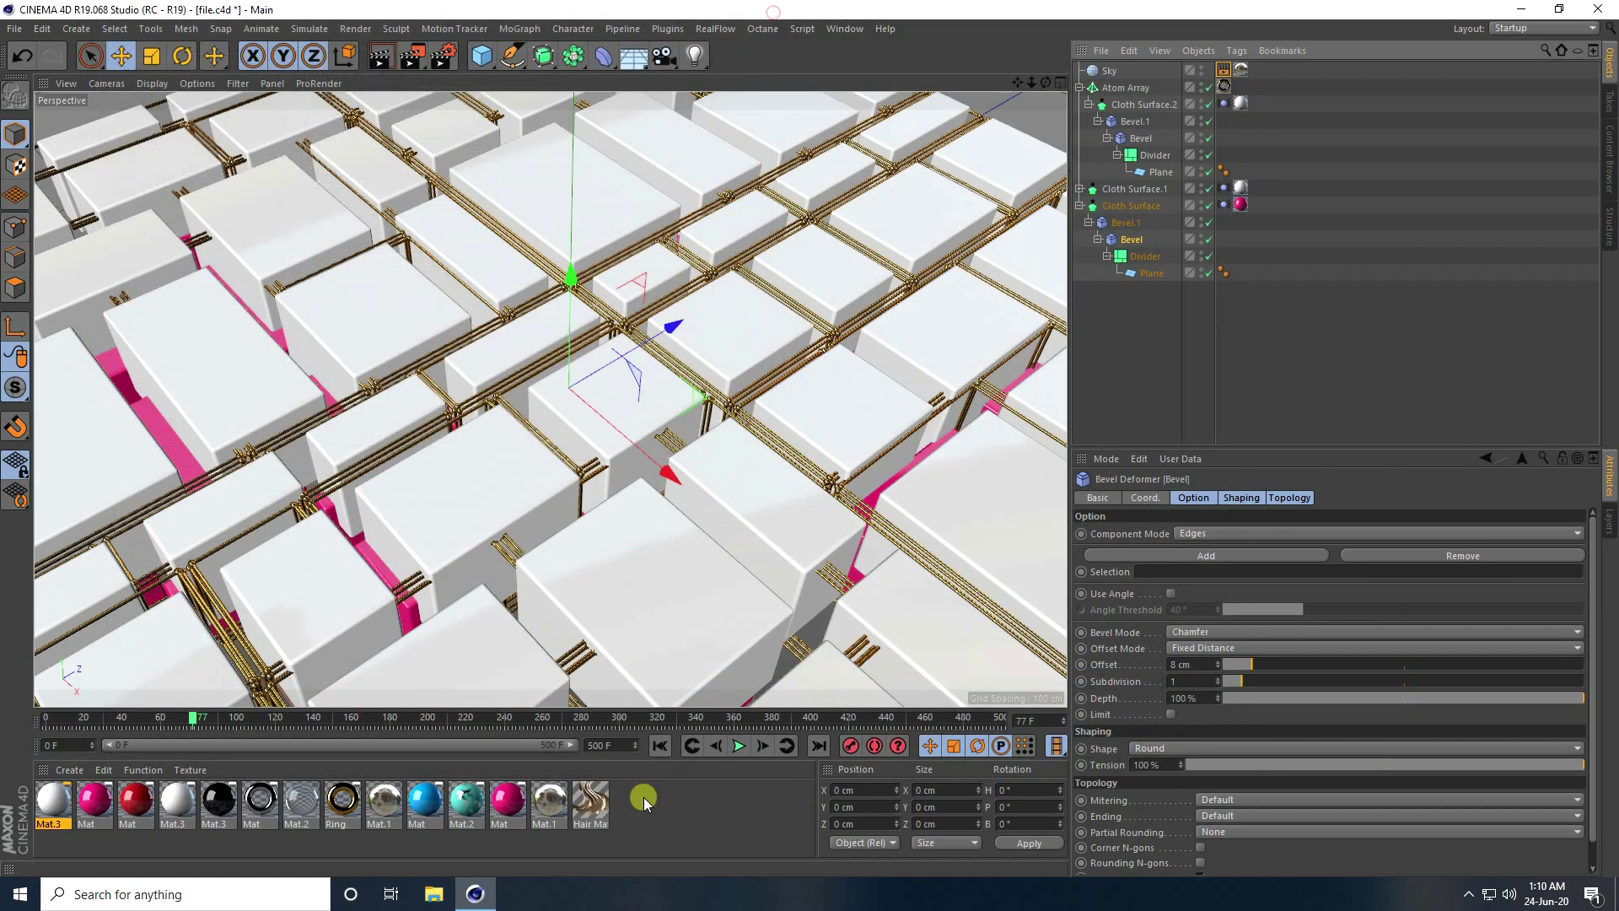
Render to a maximized Picture Viewer with a filter of 20% saturation and 11% contrast.
{"action": "left_click", "coordinate": [659, 746]}
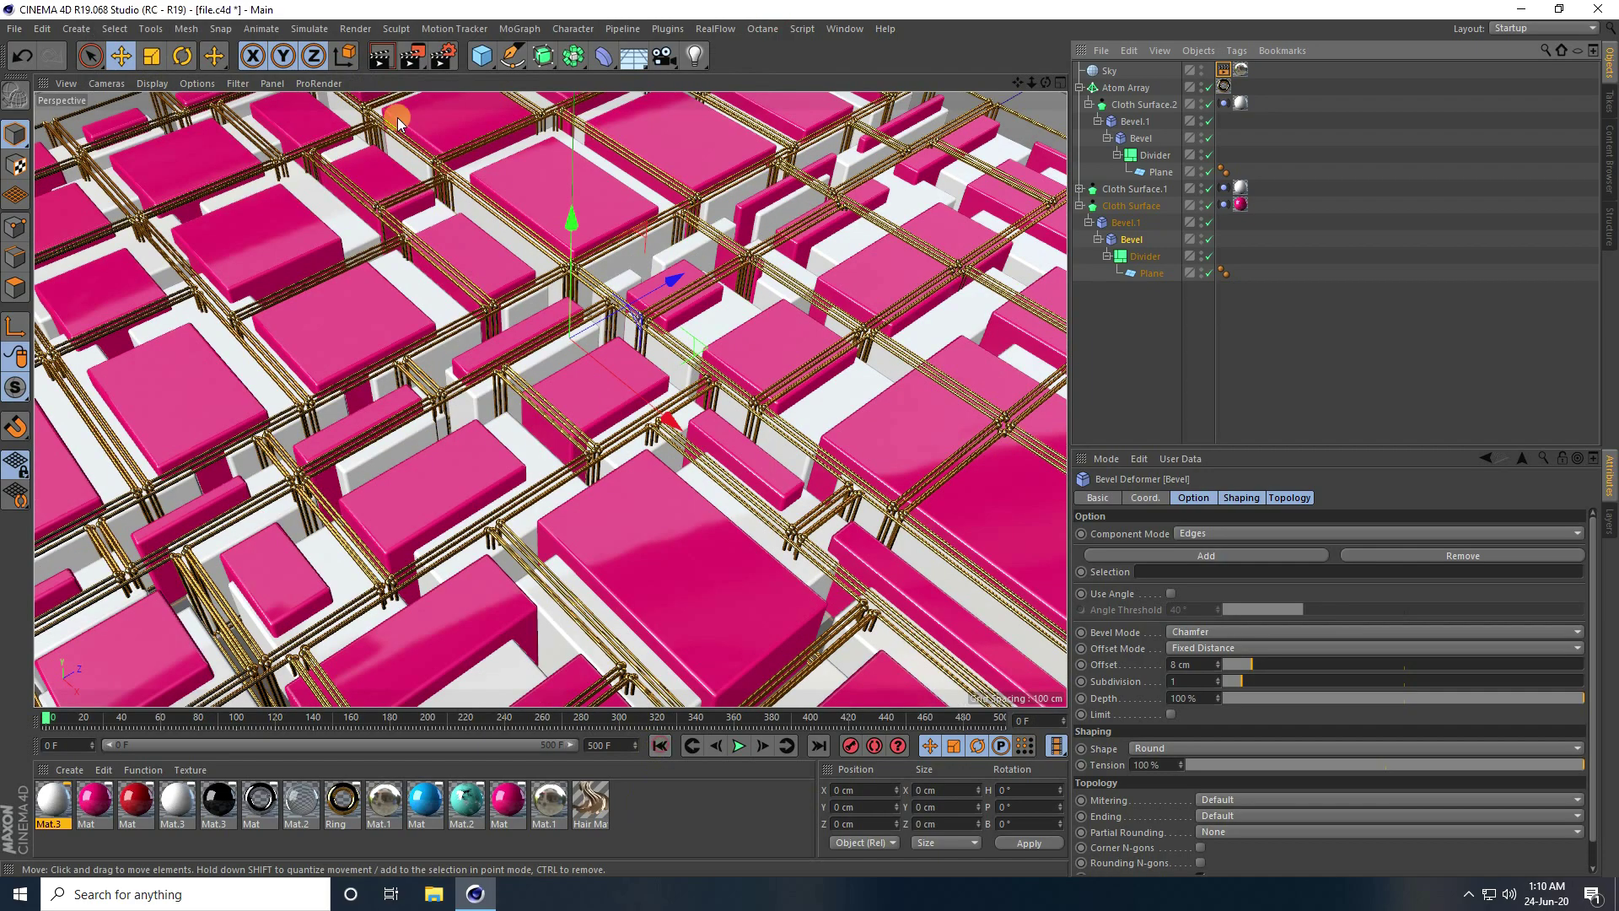
{"action": "left_click", "coordinate": [411, 60]}
{"action": "left_click", "coordinate": [988, 169]}
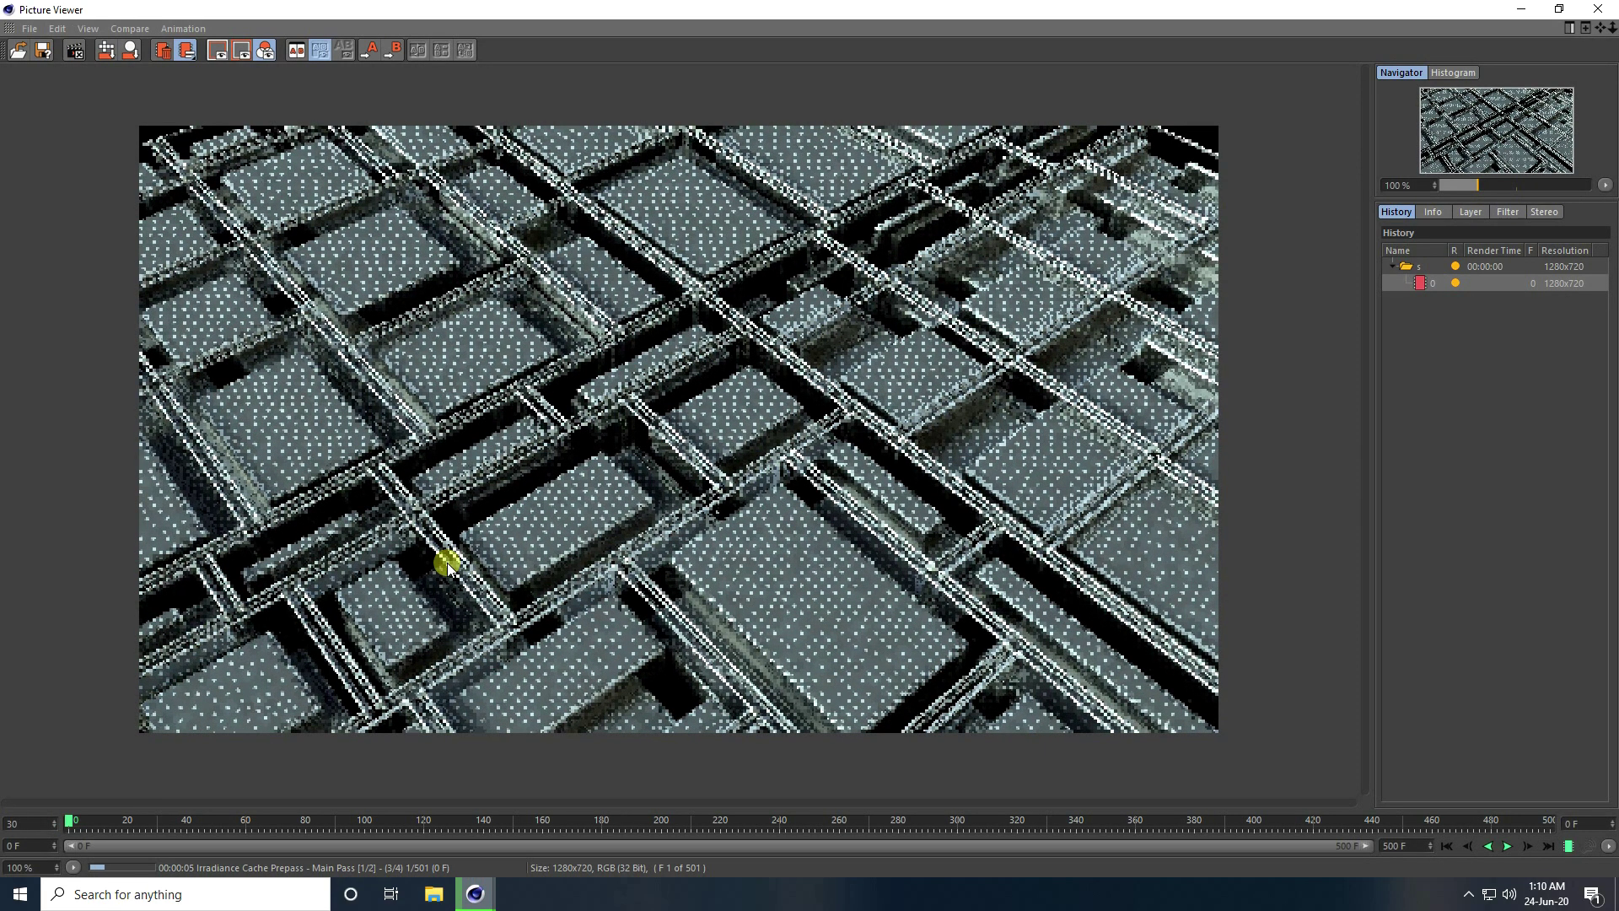
{"action": "left_click", "coordinate": [1506, 214]}
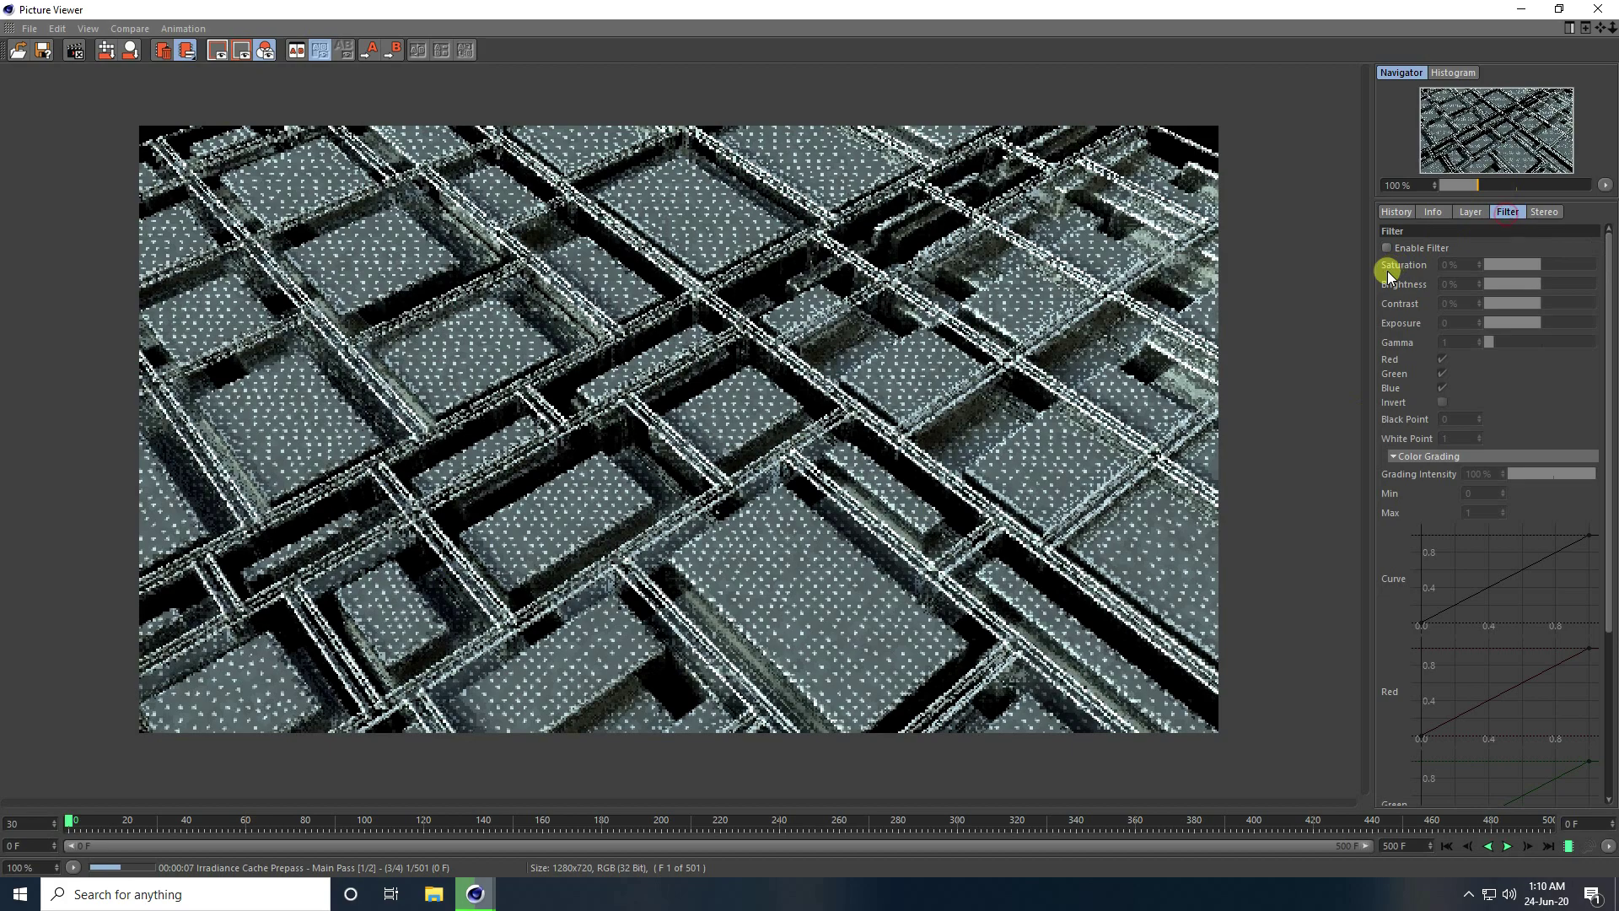
{"action": "left_click", "coordinate": [1387, 248]}
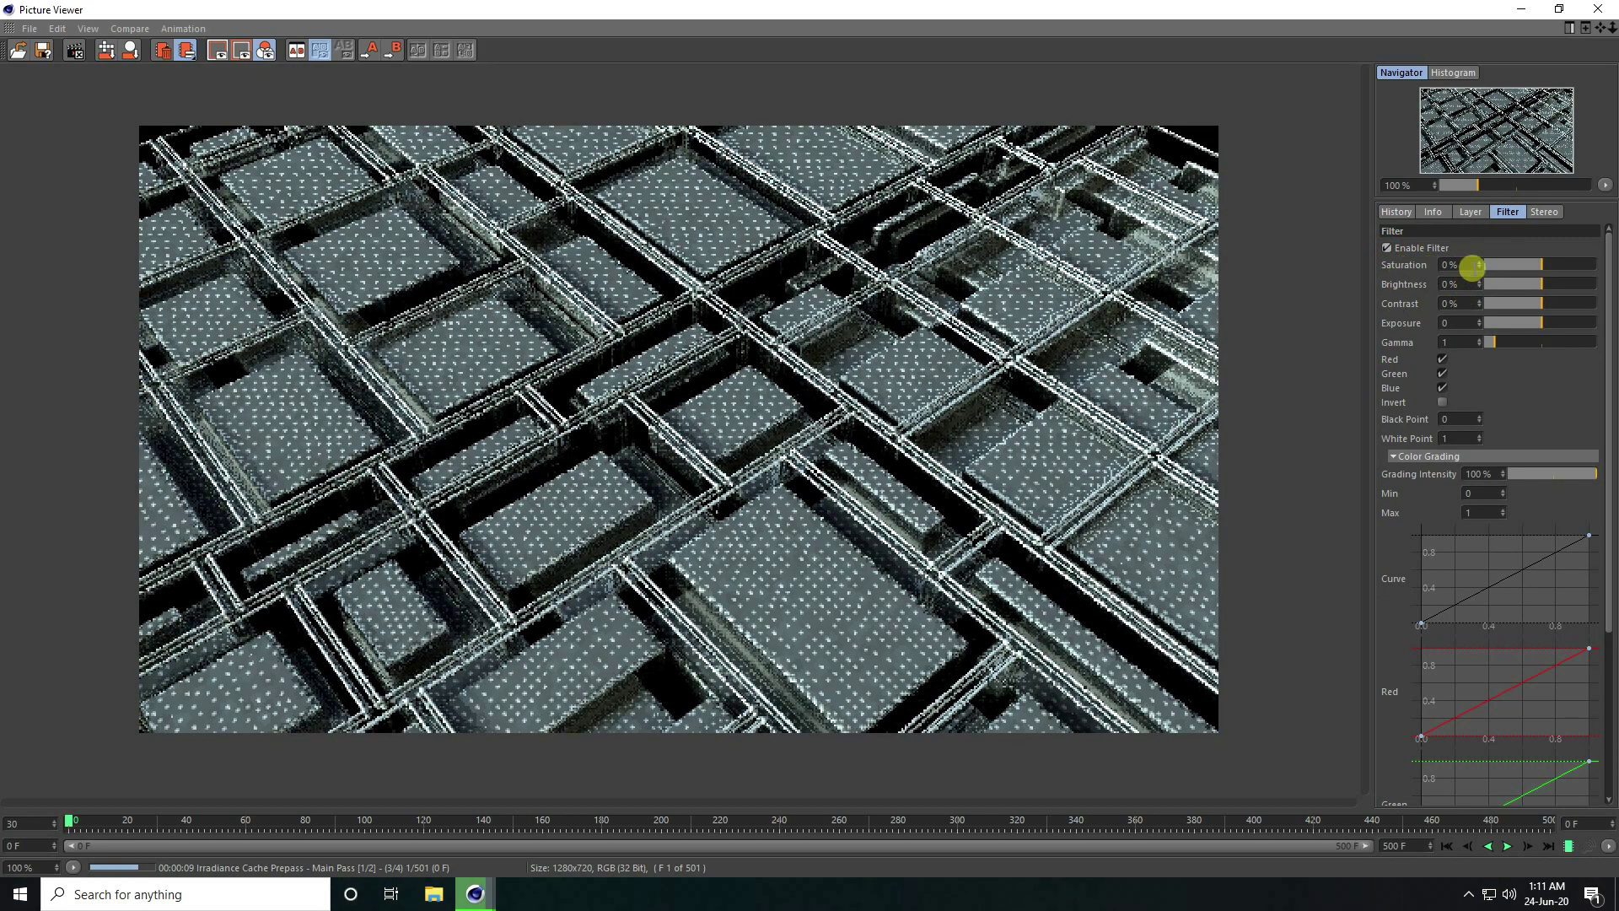
{"action": "left_click_drag", "start_coordinate": [1479, 266], "coordinate": [1481, 266]}
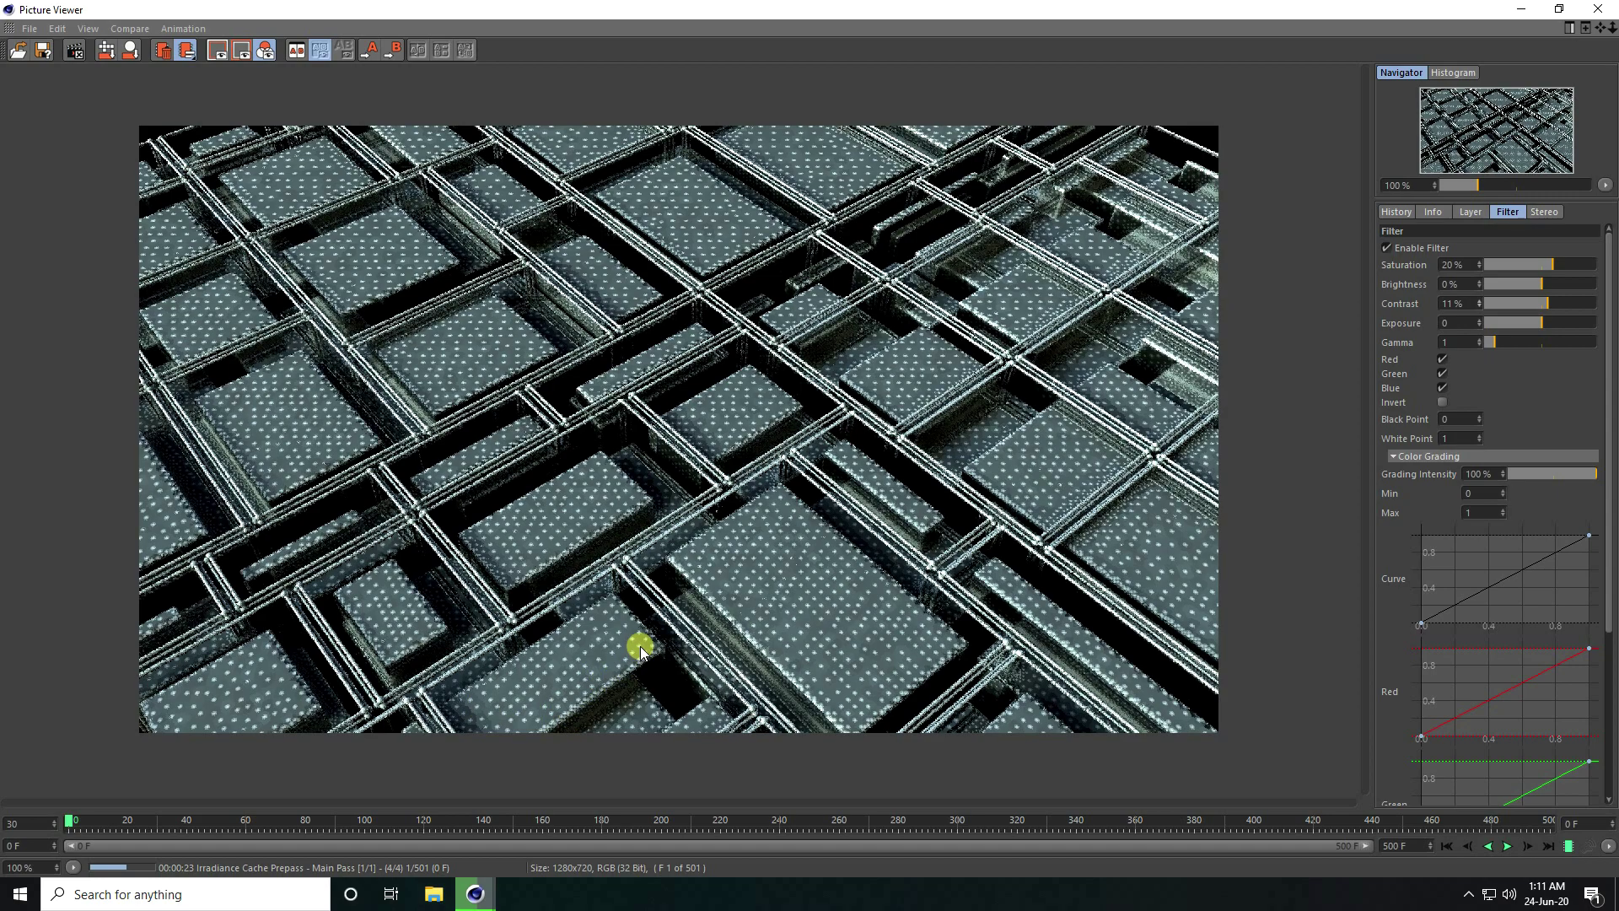
Stop the render, set Global Illumination record density to Low, and render again.
{"action": "left_click", "coordinate": [1587, 14]}
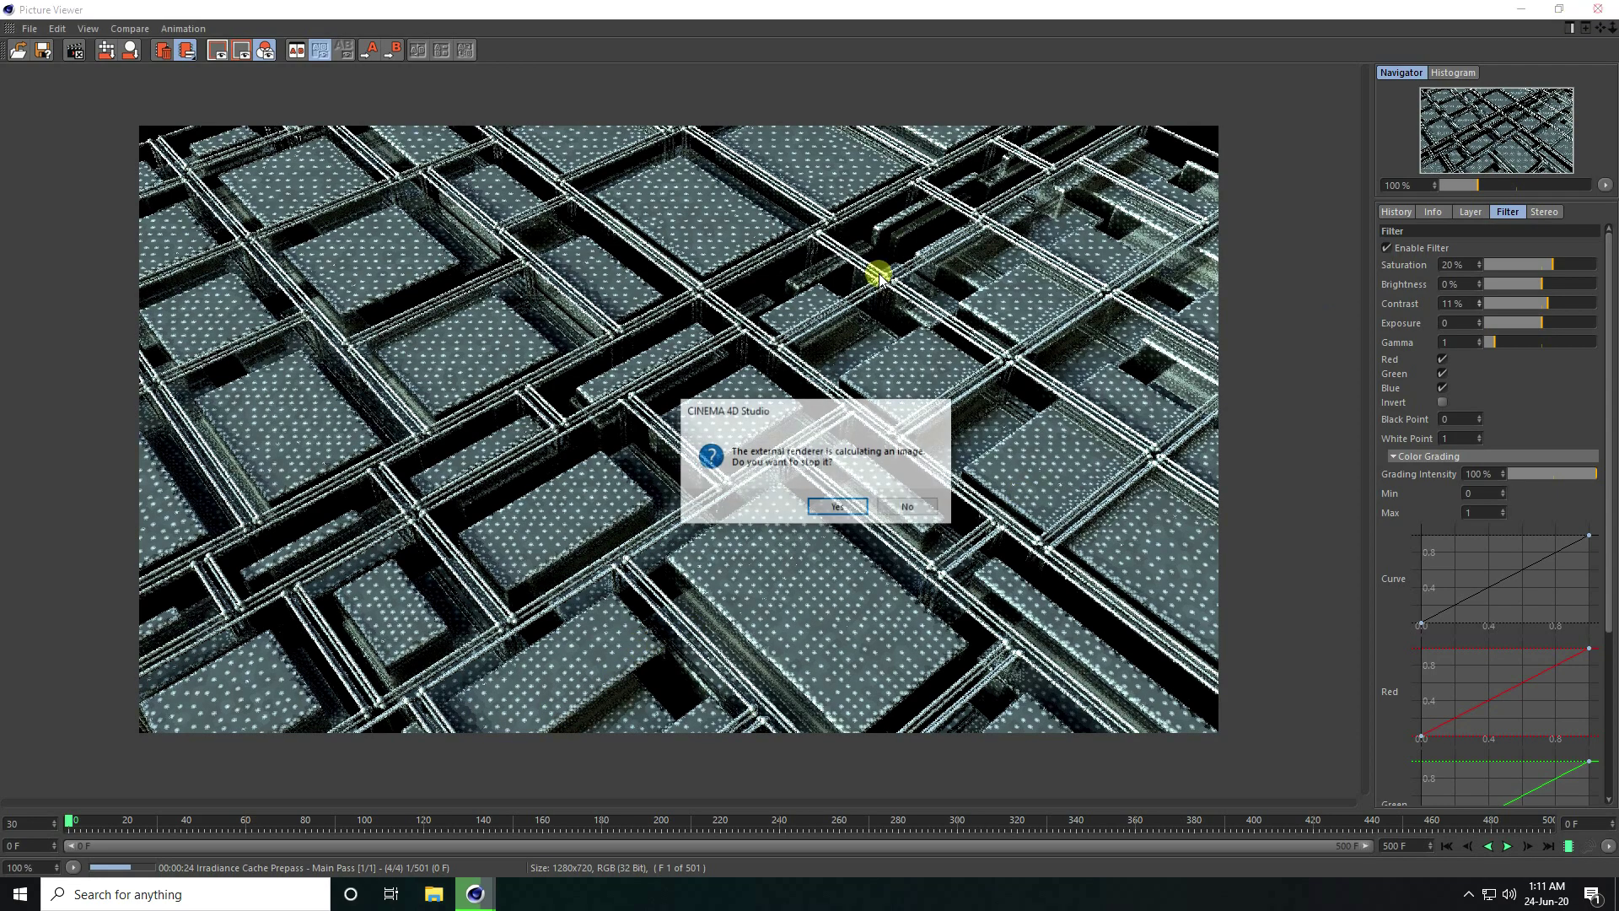
{"action": "left_click", "coordinate": [839, 507]}
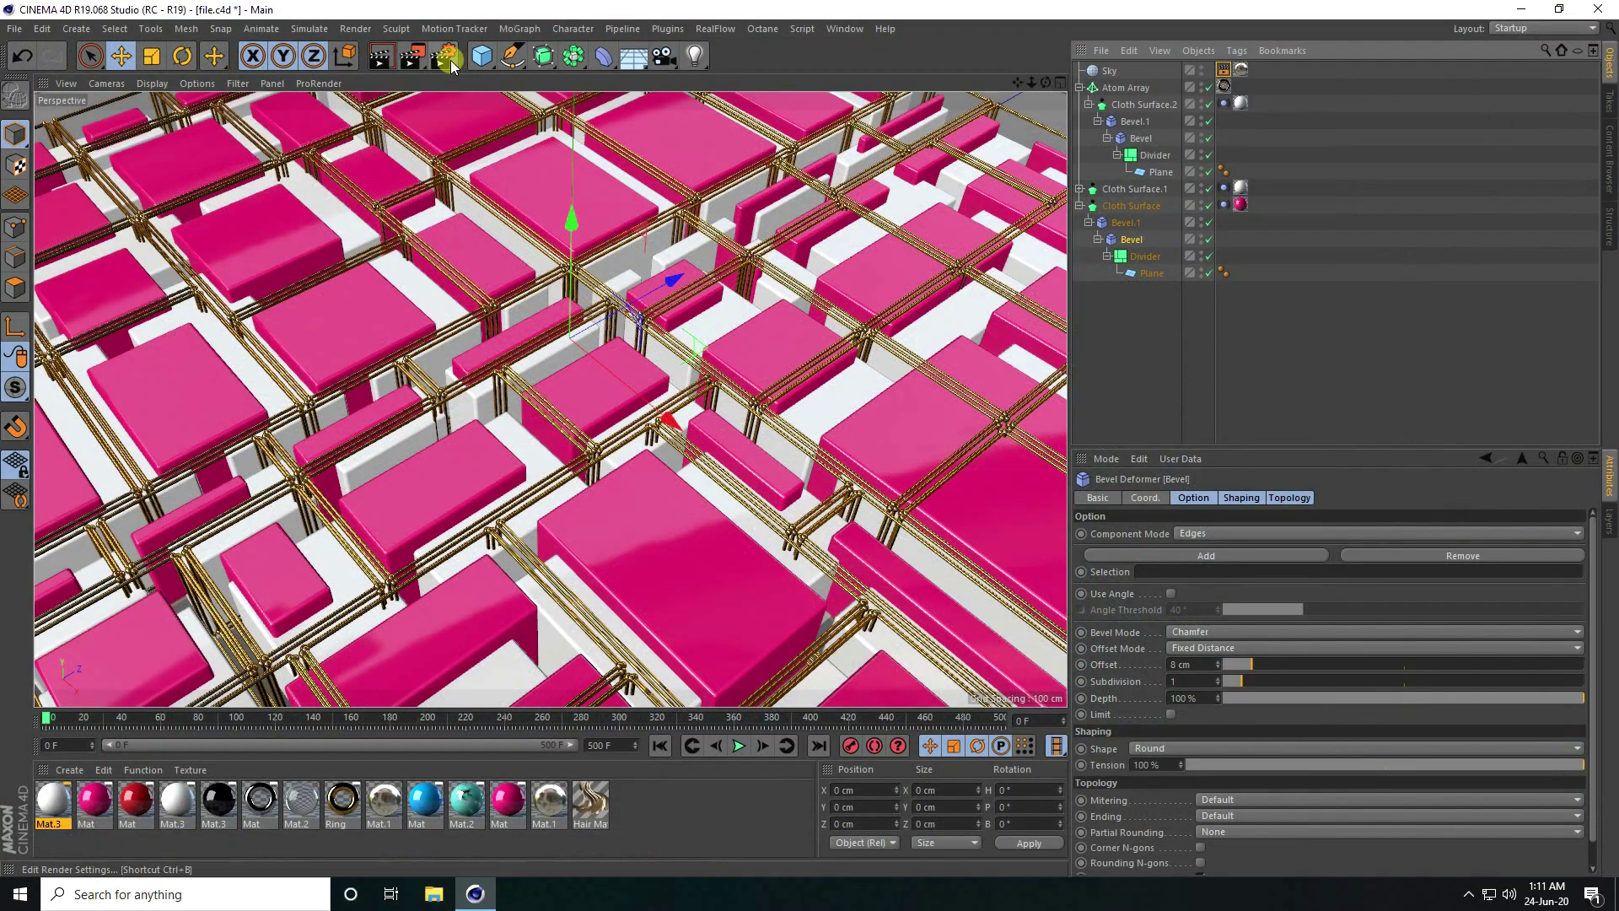
{"action": "left_click", "coordinate": [448, 56]}
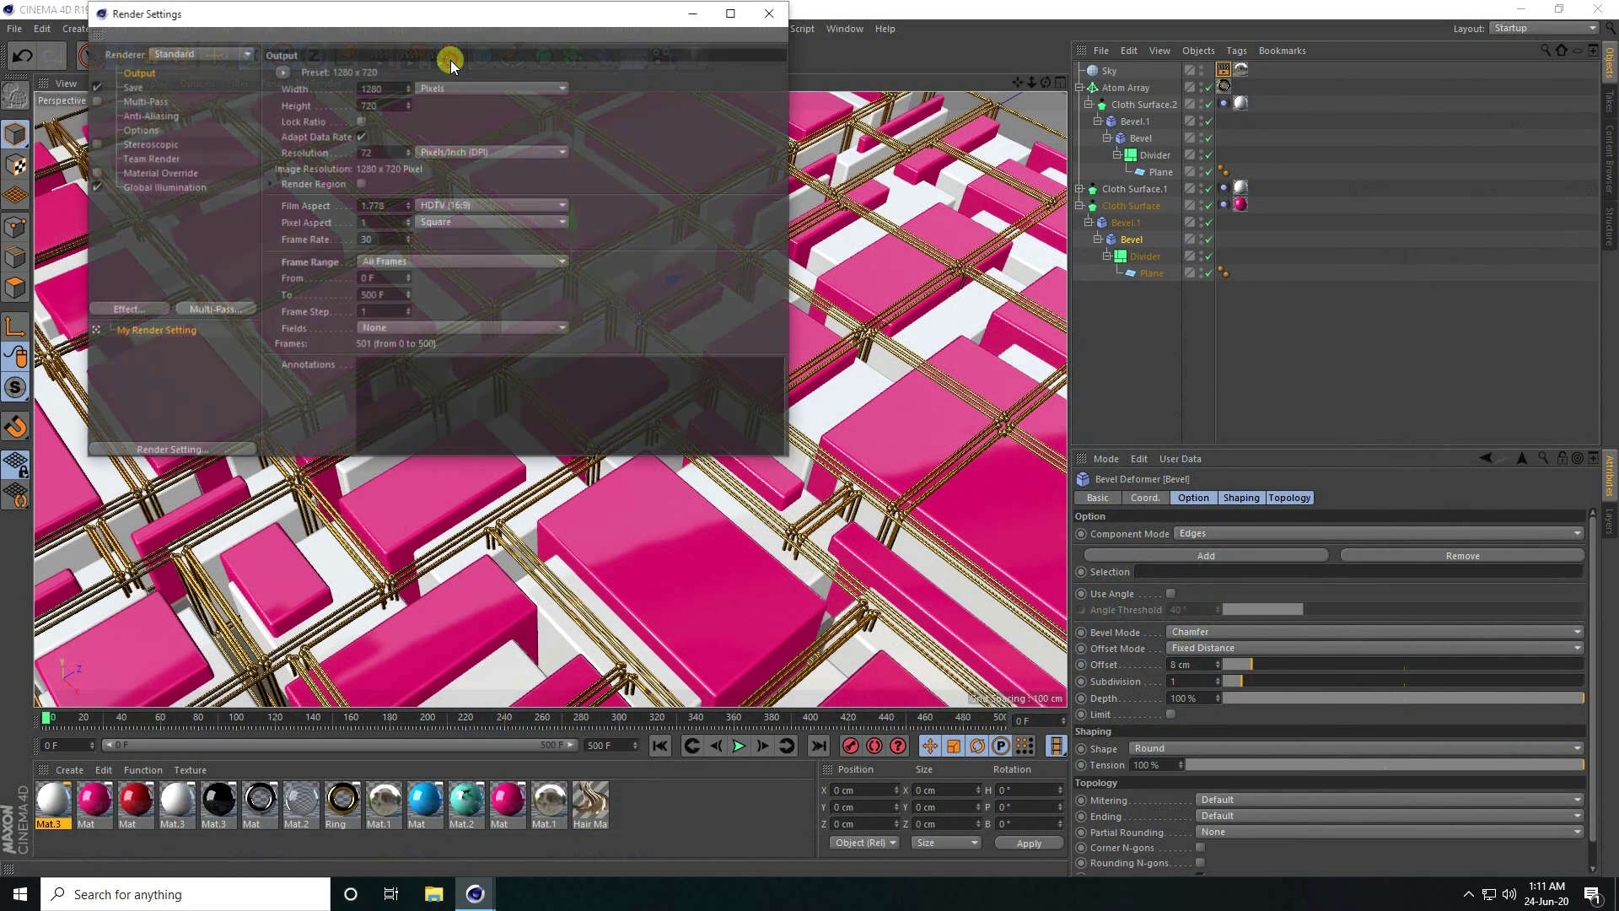
{"action": "left_click", "coordinate": [154, 184]}
{"action": "left_click", "coordinate": [382, 73]}
{"action": "left_click", "coordinate": [396, 108]}
{"action": "left_click", "coordinate": [401, 158]}
{"action": "left_click", "coordinate": [771, 12]}
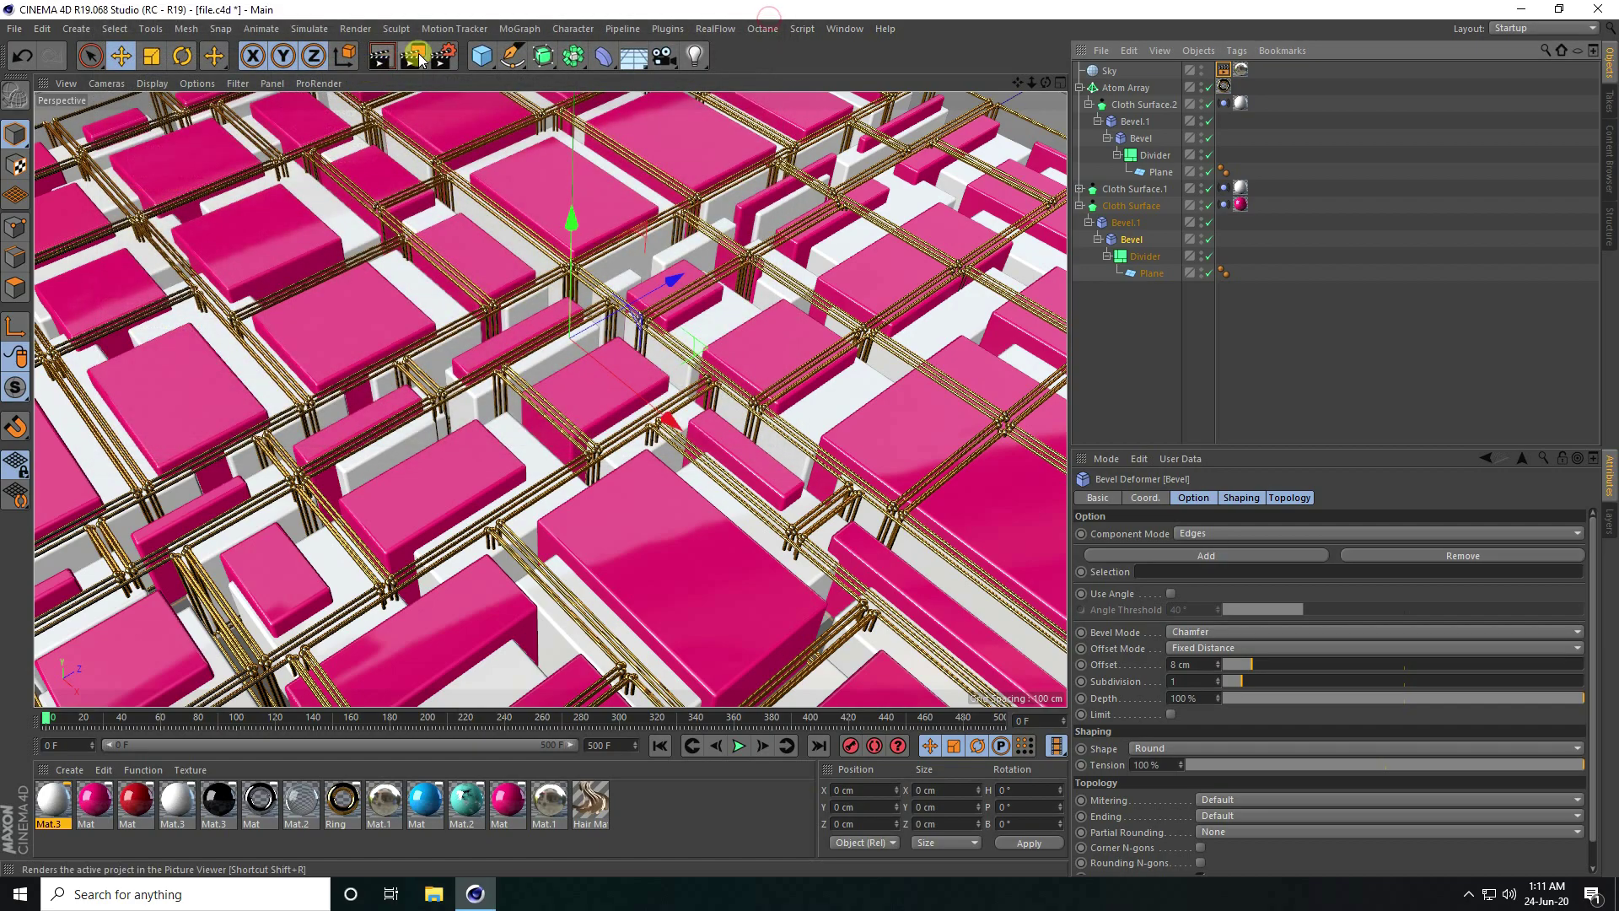
{"action": "left_click", "coordinate": [411, 59]}
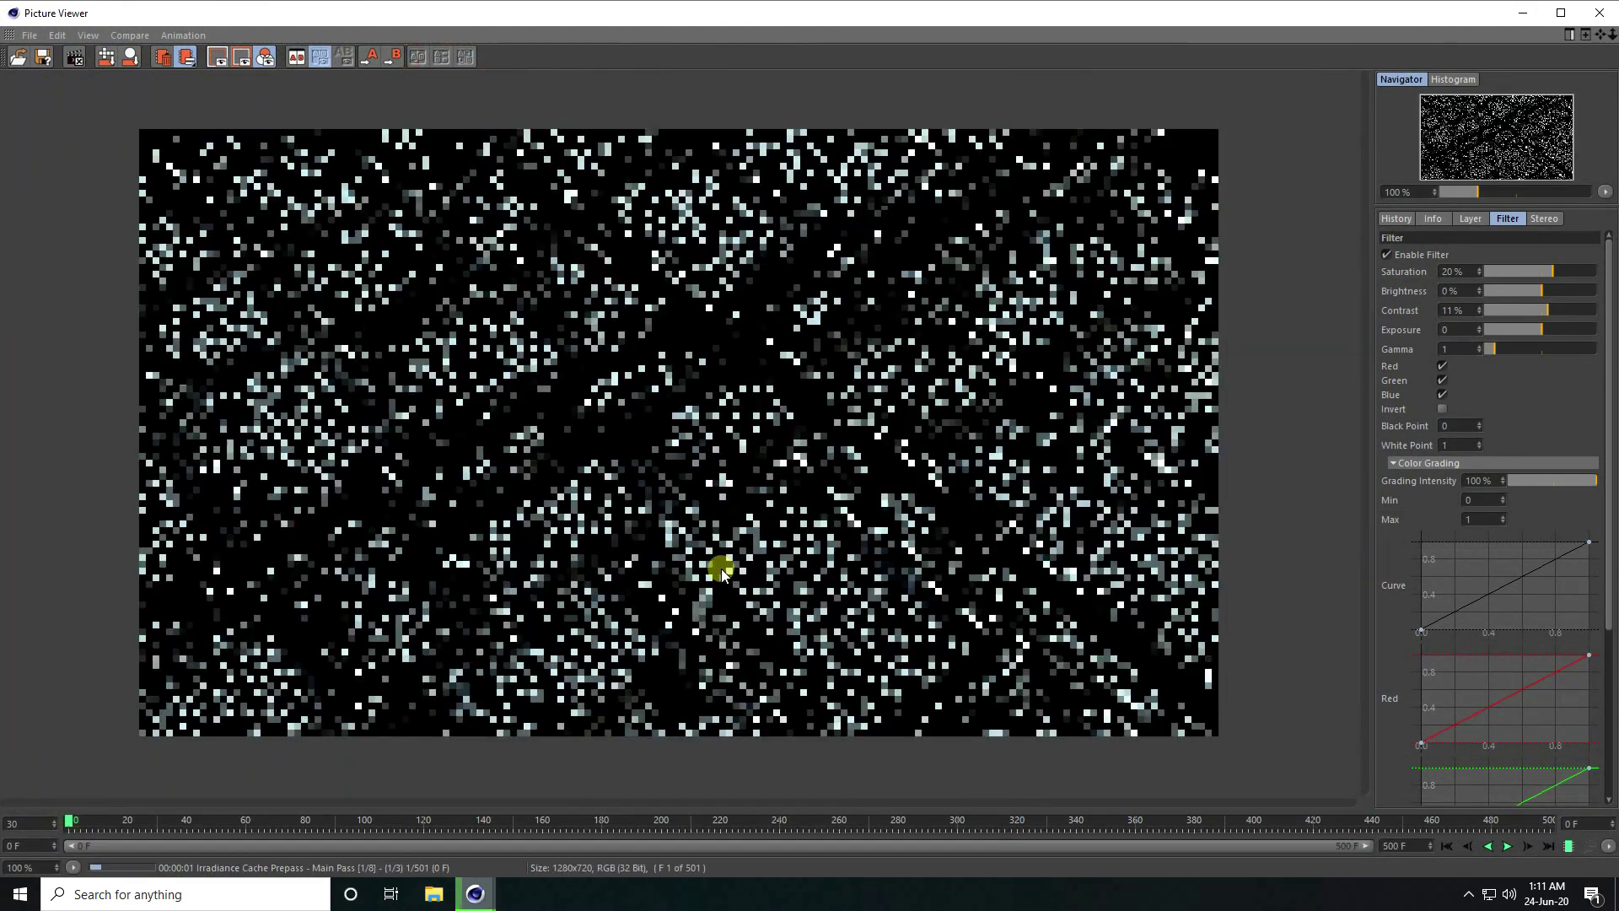